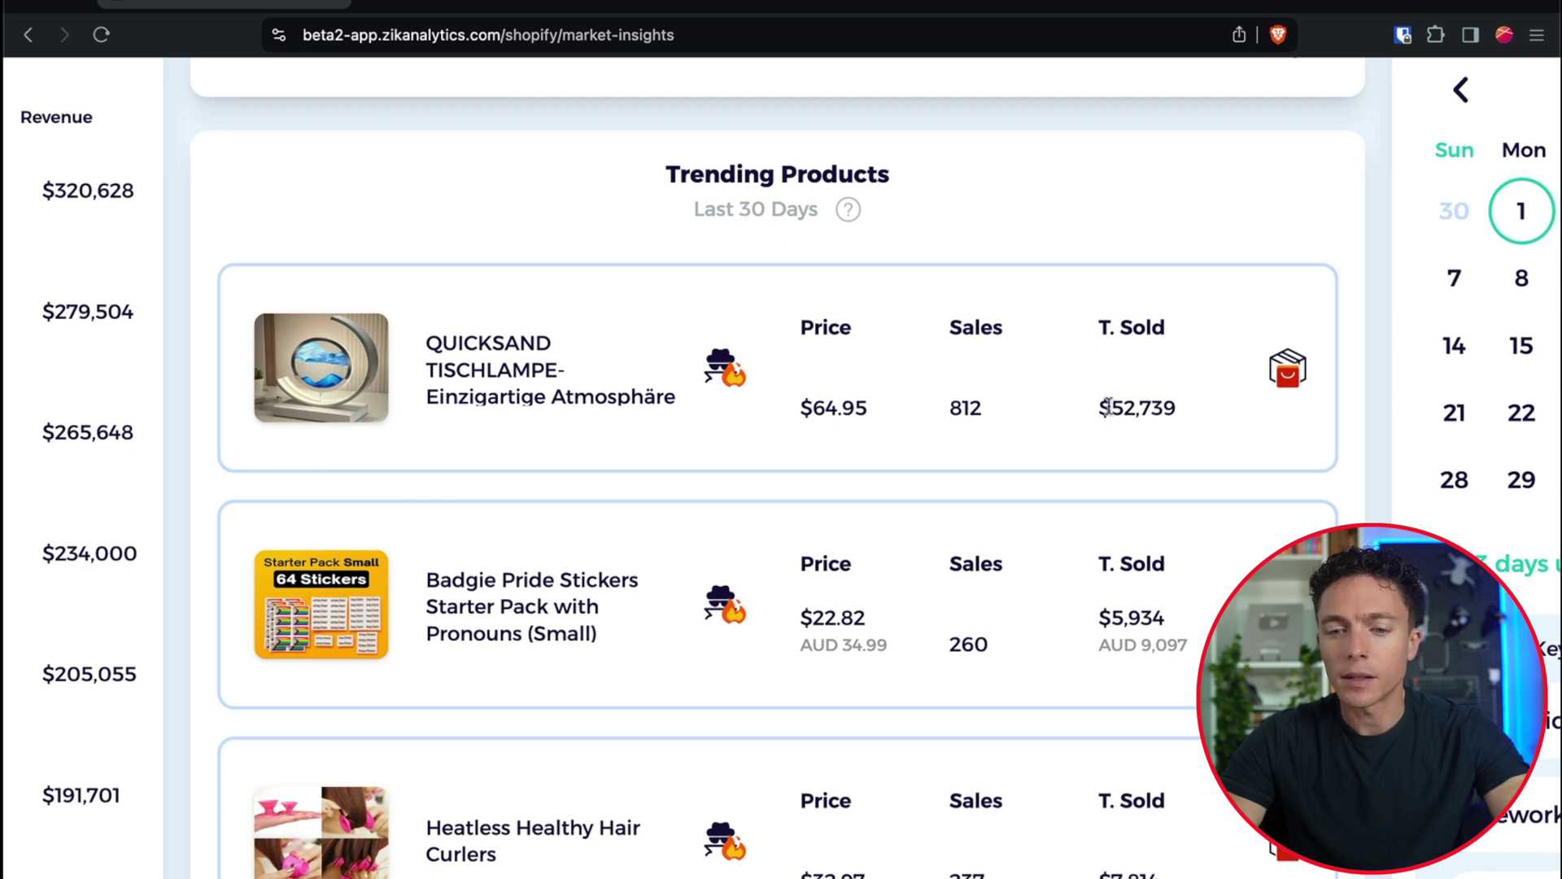
Step: Open the seller's store page for the QUICKSAND TISCHLAMPE listed under Trending Products
{"action": "scroll", "coordinate": [1108, 405], "scroll_direction": "down", "scroll_amount": 1}
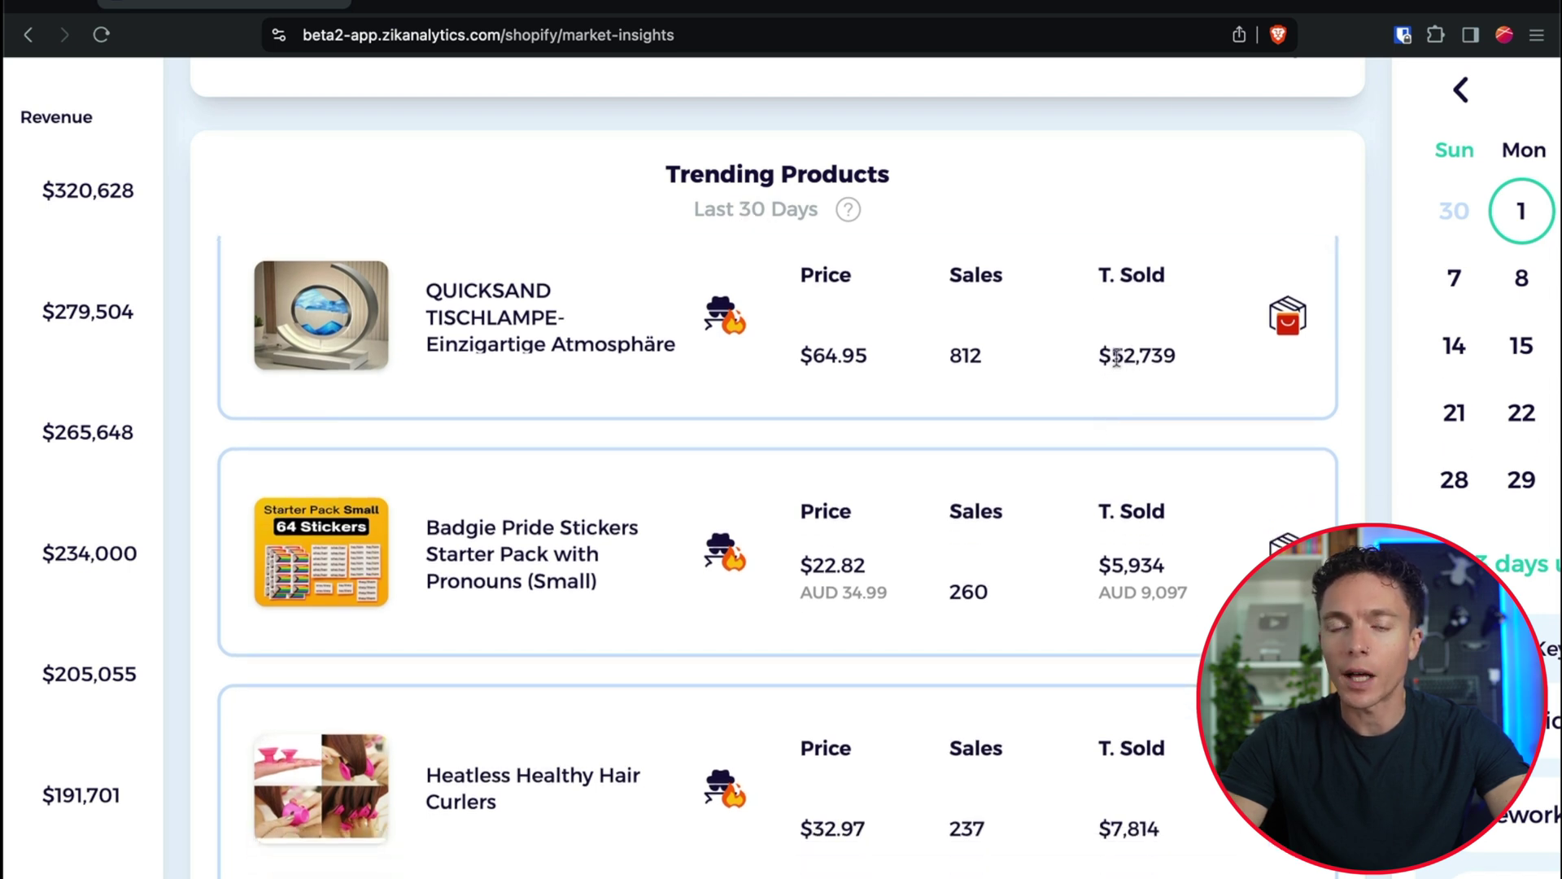
{"action": "left_click", "coordinate": [504, 294]}
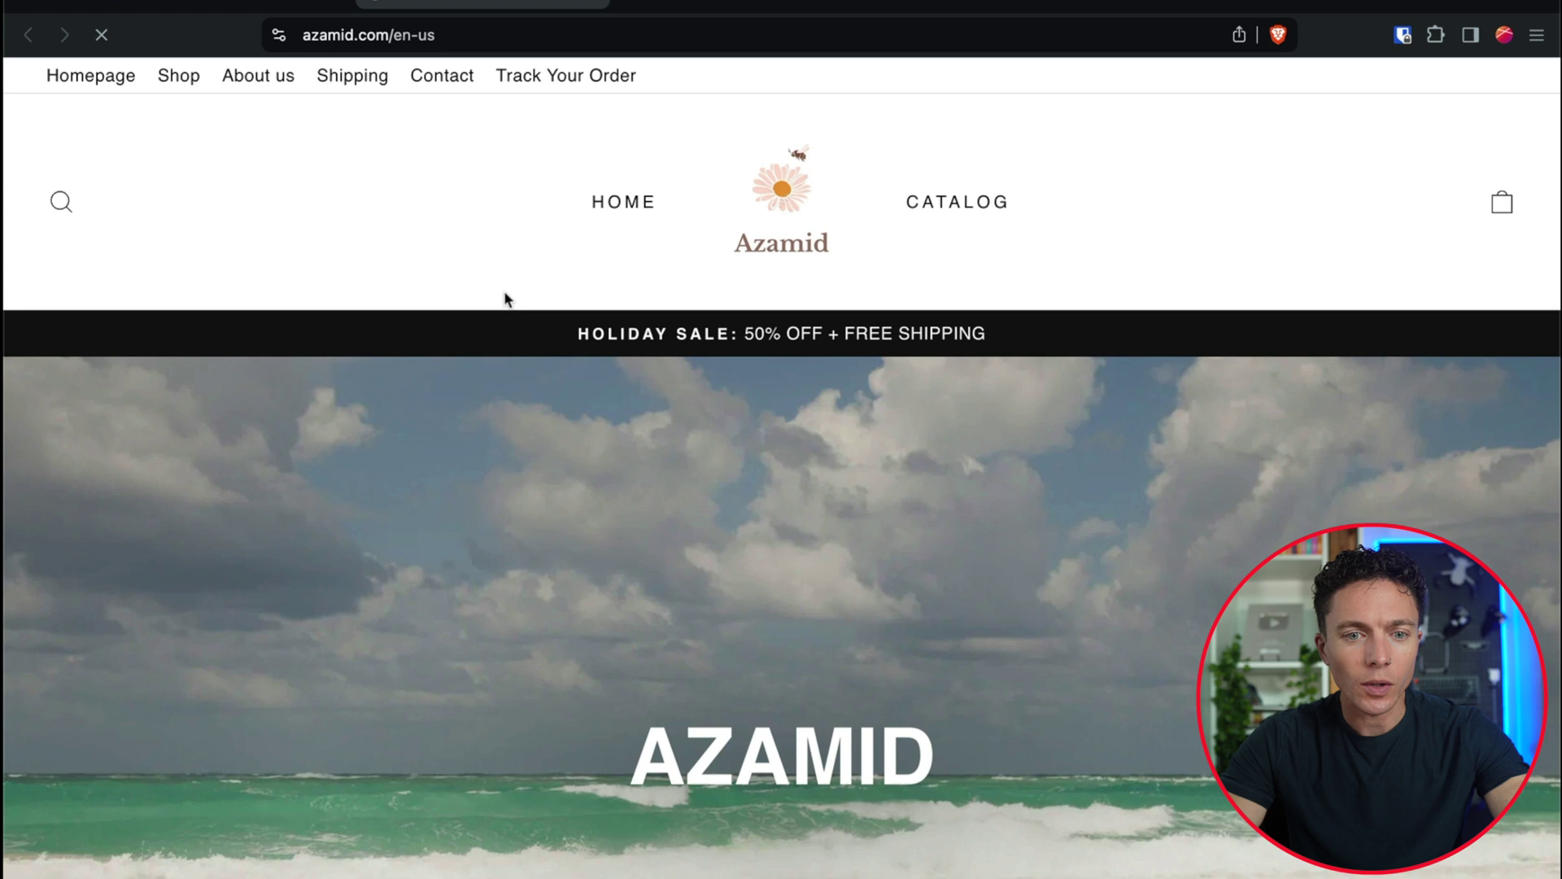
Step: Examine the Azamid store's homepage from the hero banner through the Quicksand limited offer to the footer
{"action": "scroll", "coordinate": [572, 569], "scroll_direction": "down", "scroll_amount": 10}
{"action": "scroll", "coordinate": [575, 567], "scroll_direction": "down", "scroll_amount": 15}
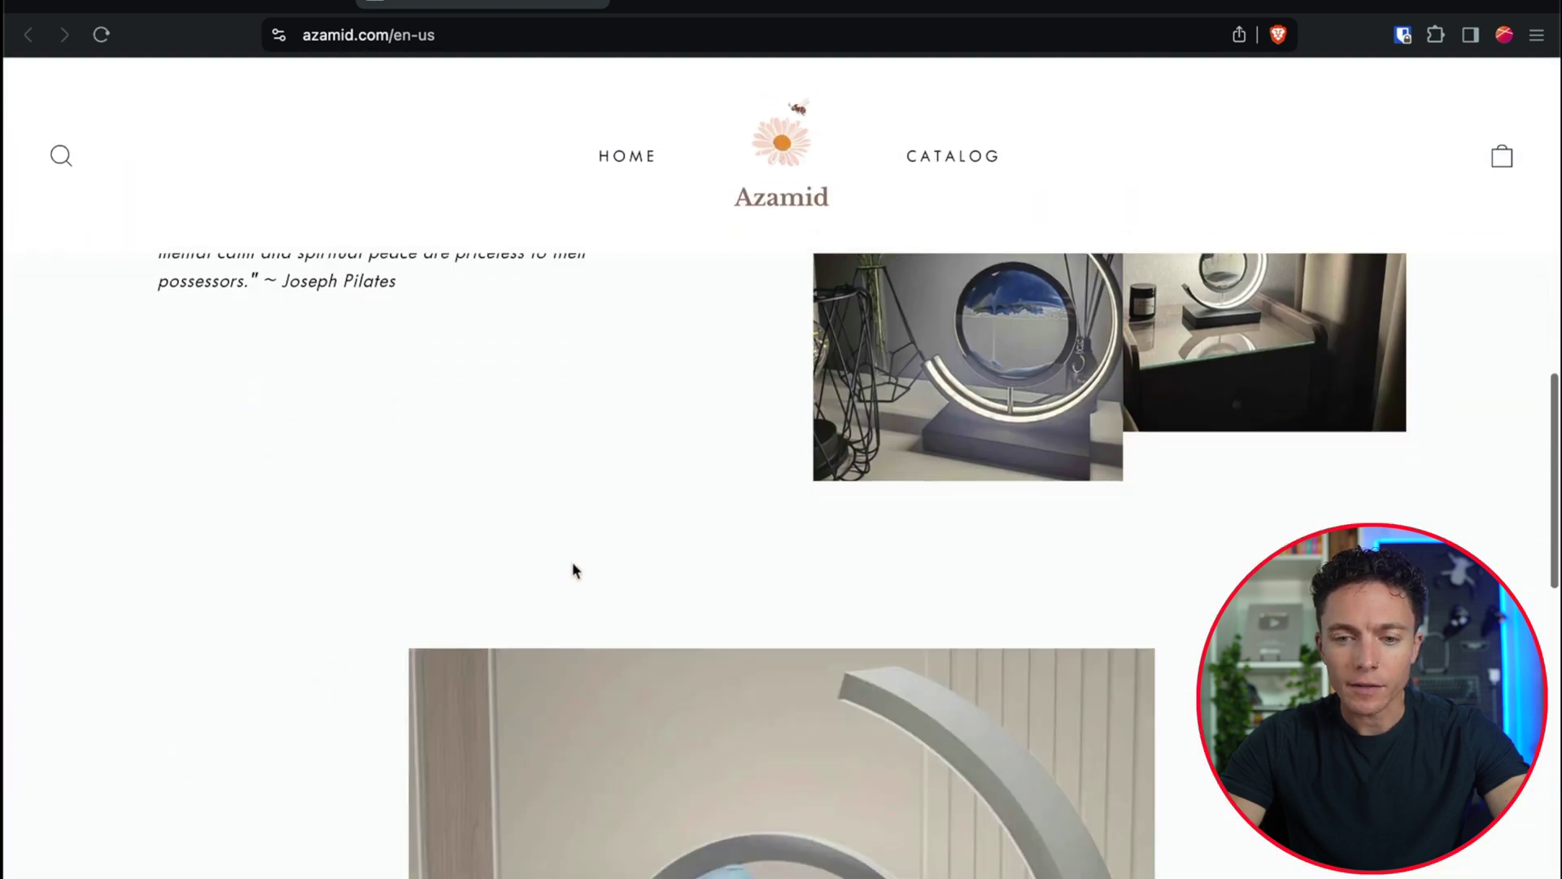
{"action": "scroll", "coordinate": [572, 562], "scroll_direction": "up", "scroll_amount": 20}
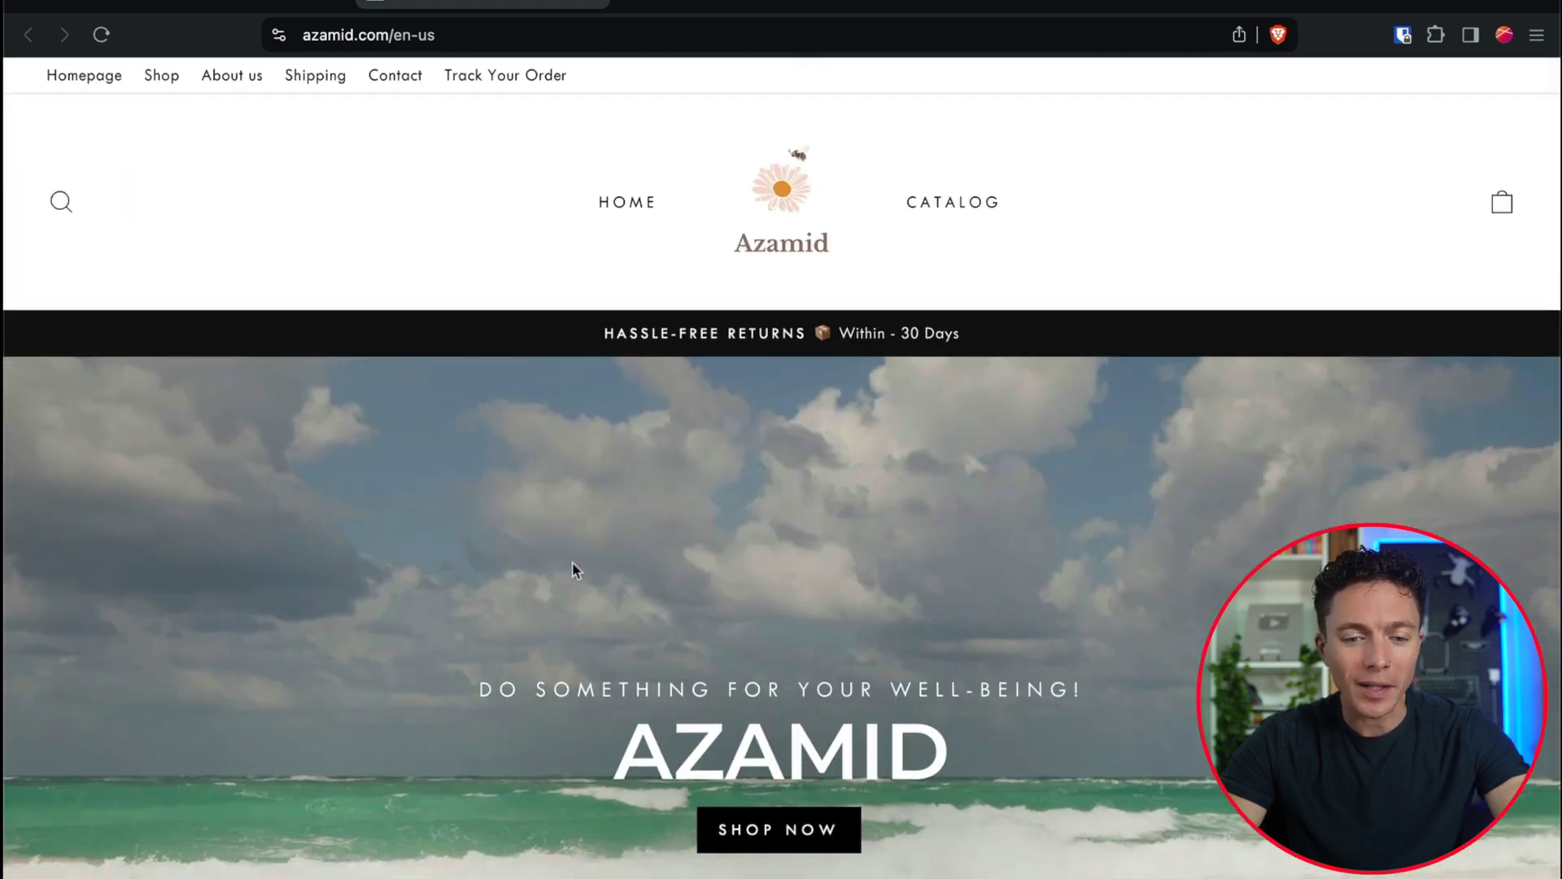
{"action": "scroll", "coordinate": [573, 569], "scroll_direction": "down", "scroll_amount": 6}
{"action": "scroll", "coordinate": [573, 570], "scroll_direction": "down", "scroll_amount": 10}
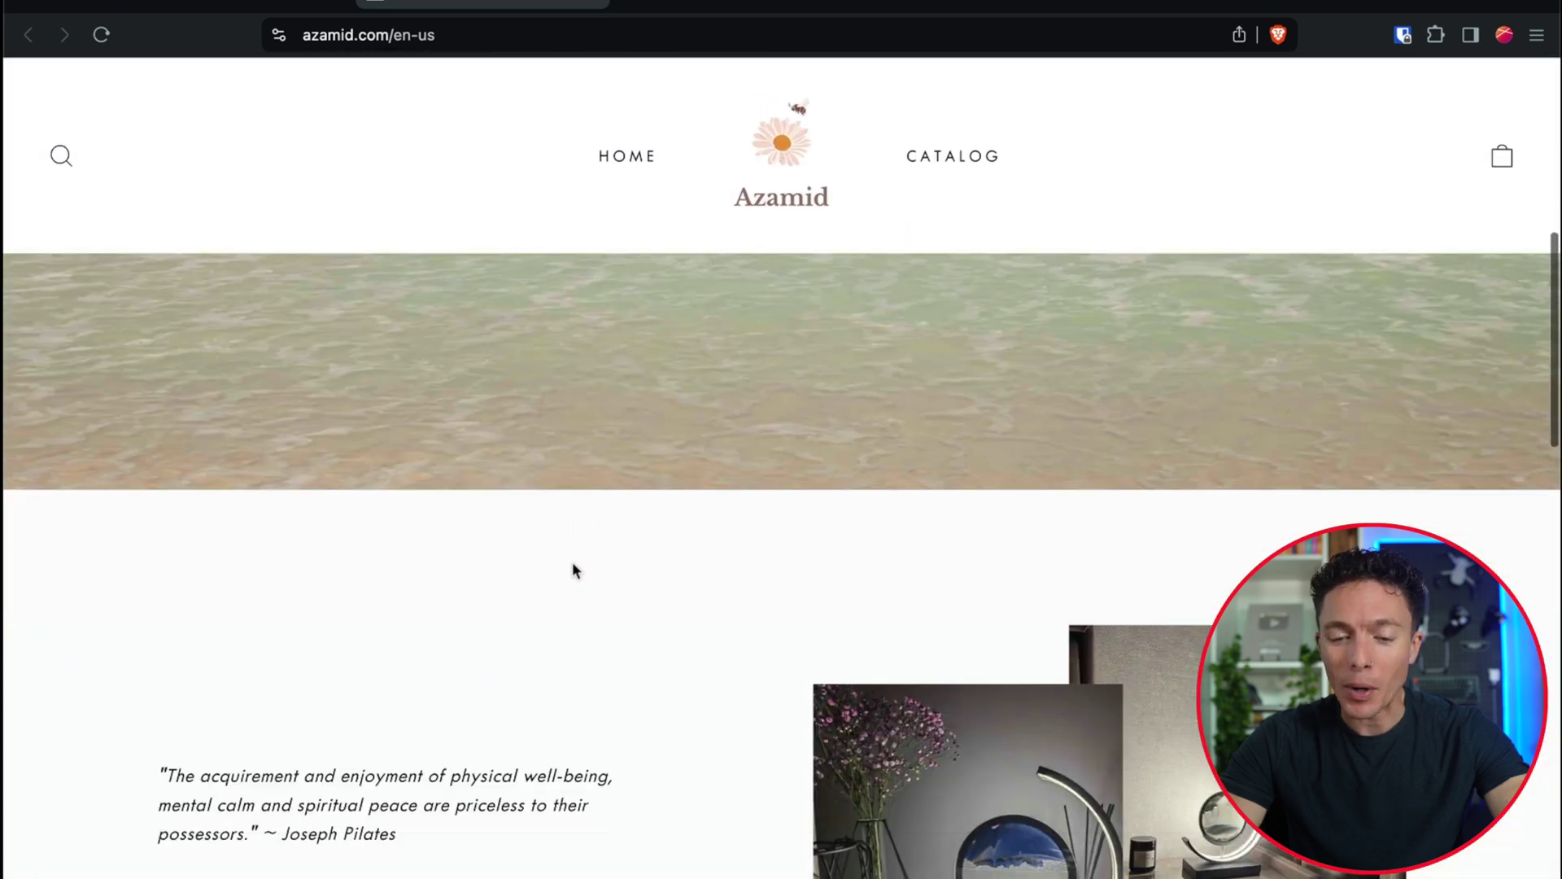
{"action": "scroll", "coordinate": [575, 570], "scroll_direction": "down", "scroll_amount": 13}
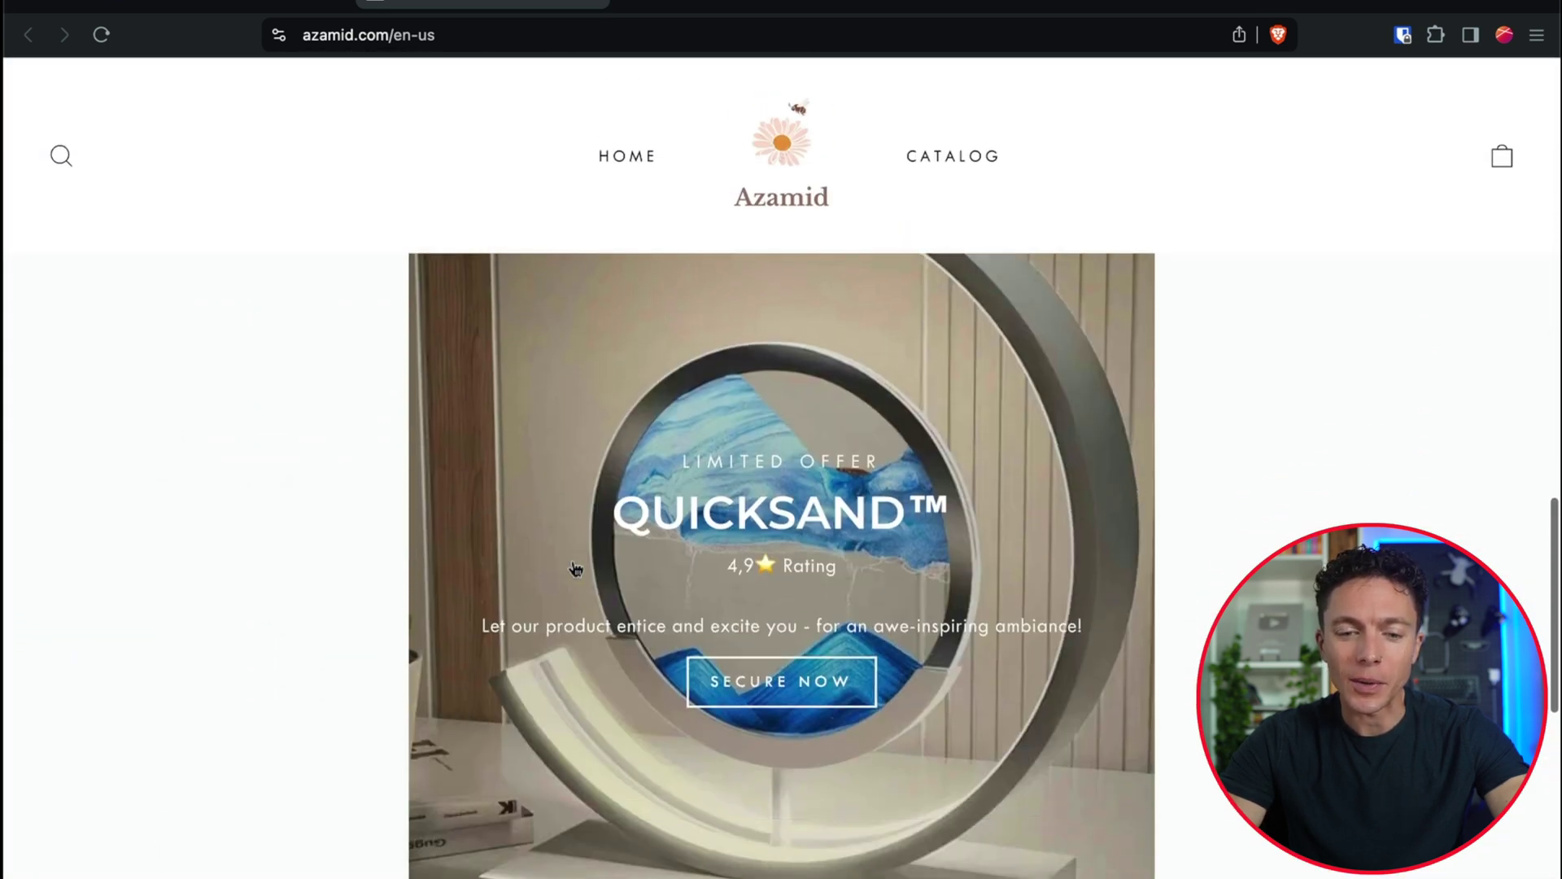
{"action": "scroll", "coordinate": [575, 569], "scroll_direction": "up", "scroll_amount": 20}
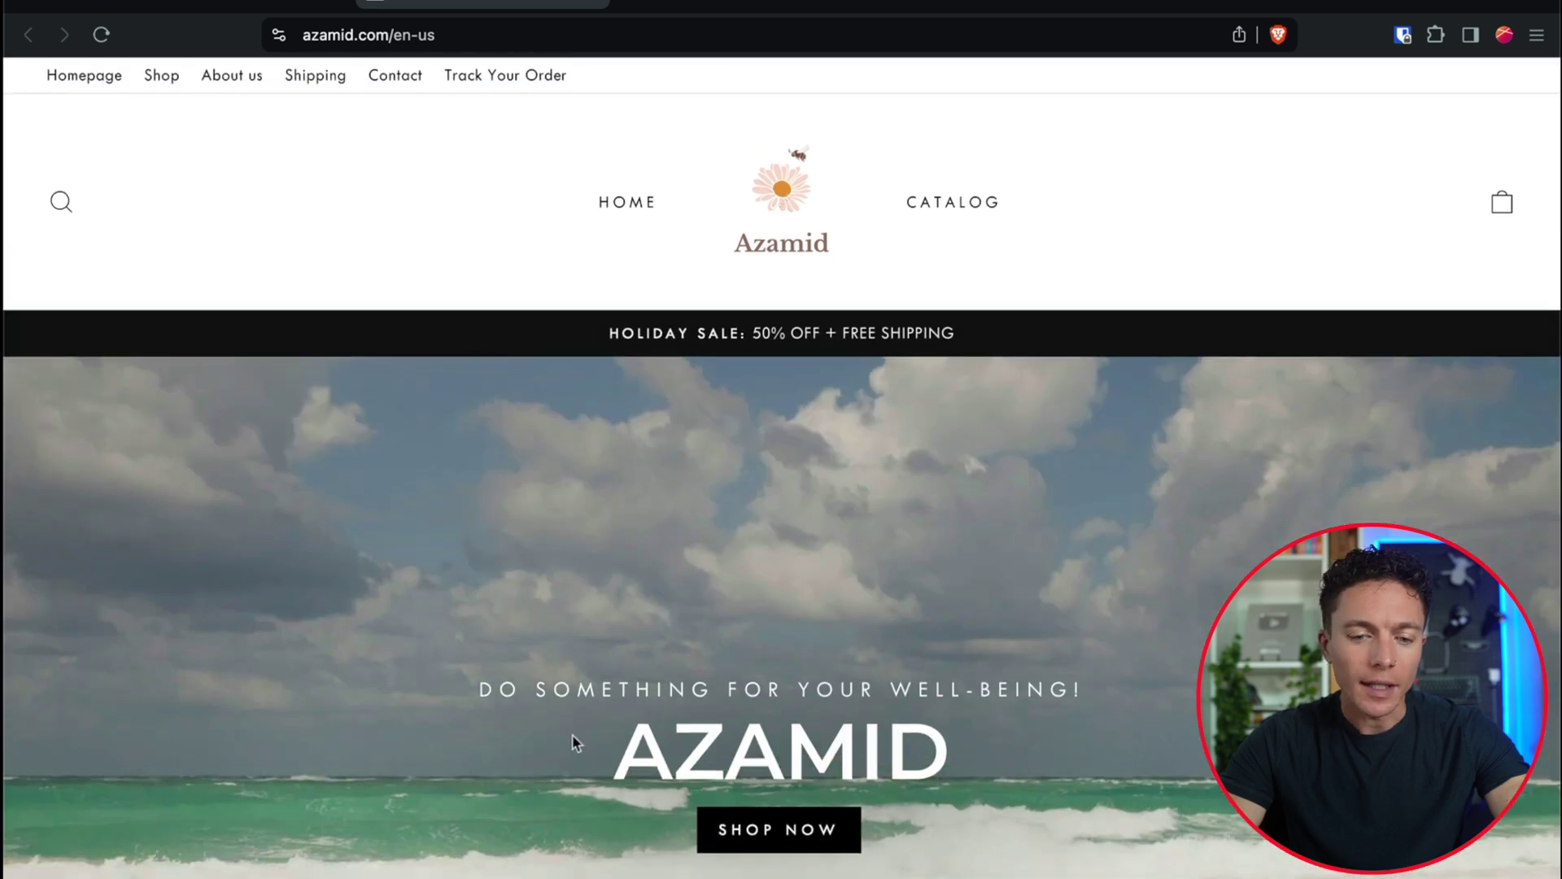
{"action": "scroll", "coordinate": [712, 713], "scroll_direction": "down", "scroll_amount": 10}
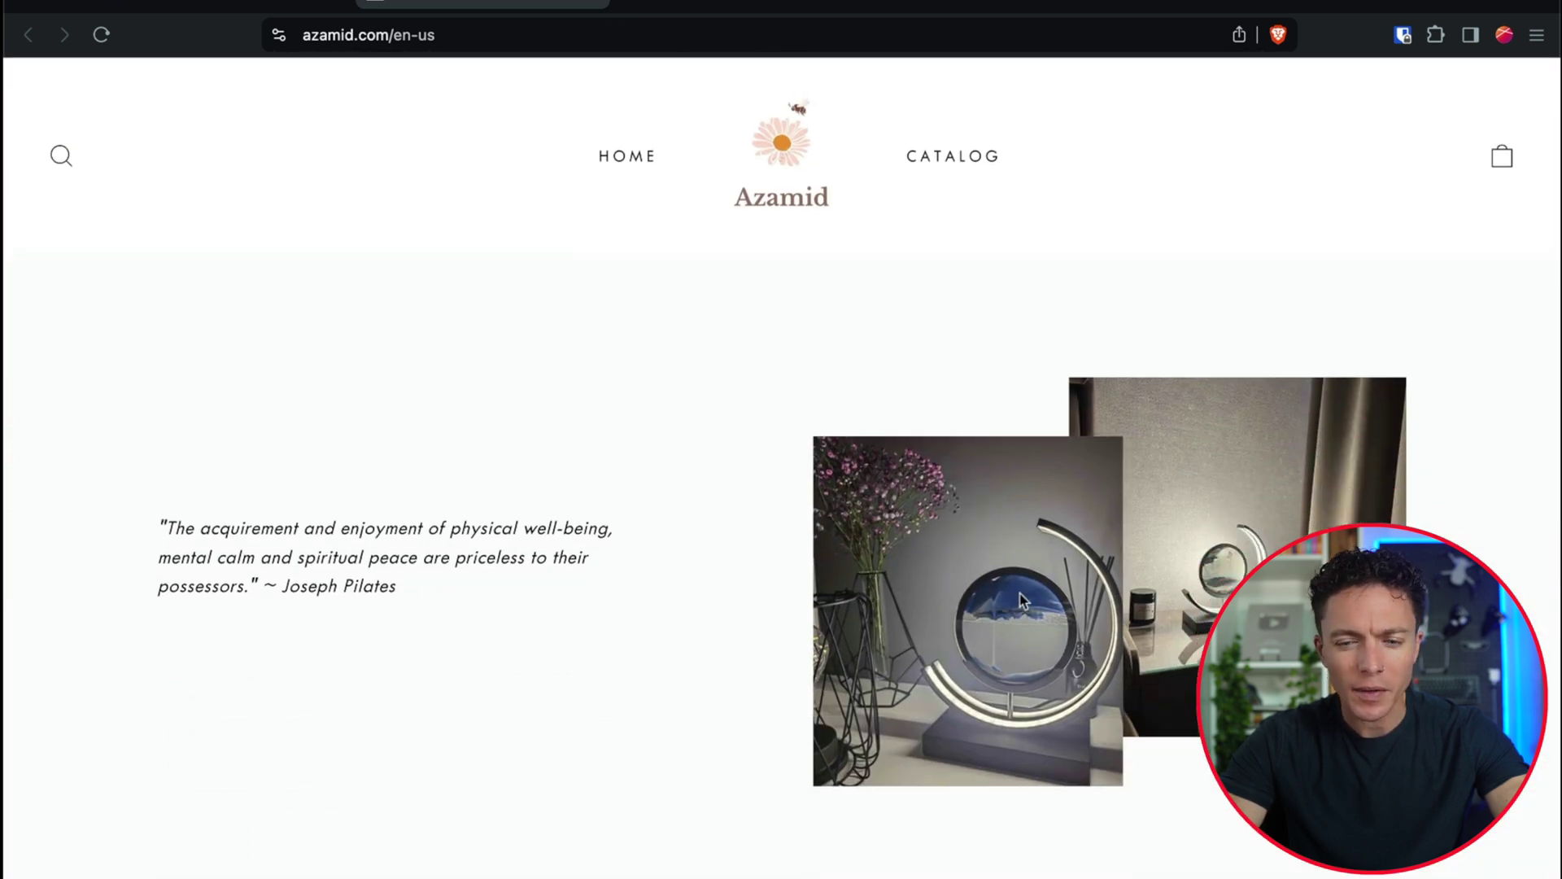
{"action": "scroll", "coordinate": [1053, 636], "scroll_direction": "up", "scroll_amount": 10}
{"action": "scroll", "coordinate": [1053, 636], "scroll_direction": "down", "scroll_amount": 15}
{"action": "scroll", "coordinate": [1056, 643], "scroll_direction": "down", "scroll_amount": 6}
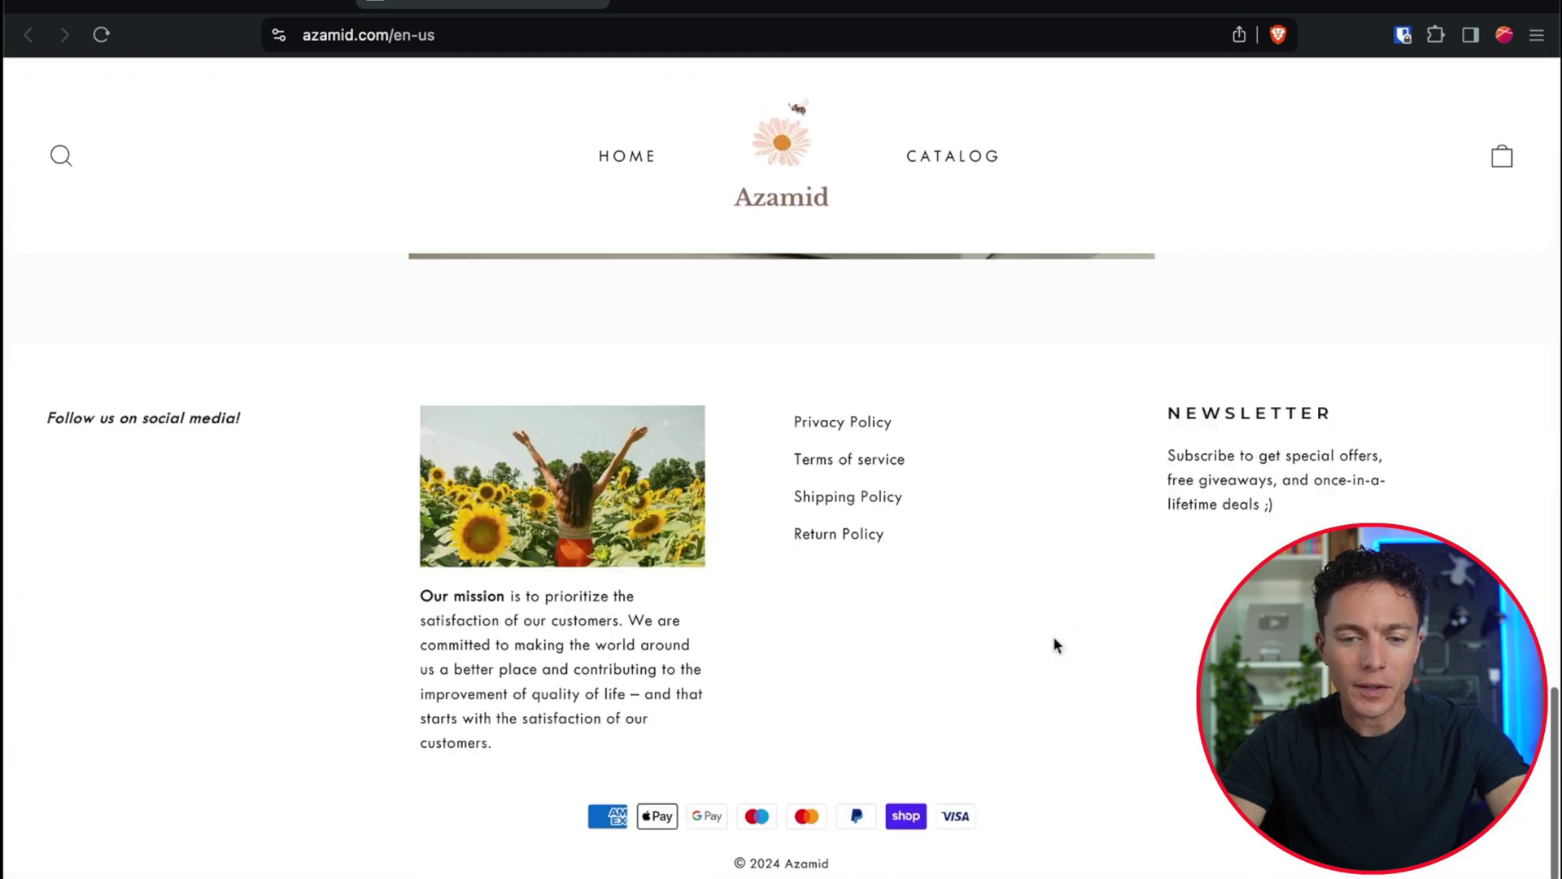
{"action": "scroll", "coordinate": [1056, 646], "scroll_direction": "up", "scroll_amount": 4}
{"action": "scroll", "coordinate": [1054, 643], "scroll_direction": "up", "scroll_amount": 12}
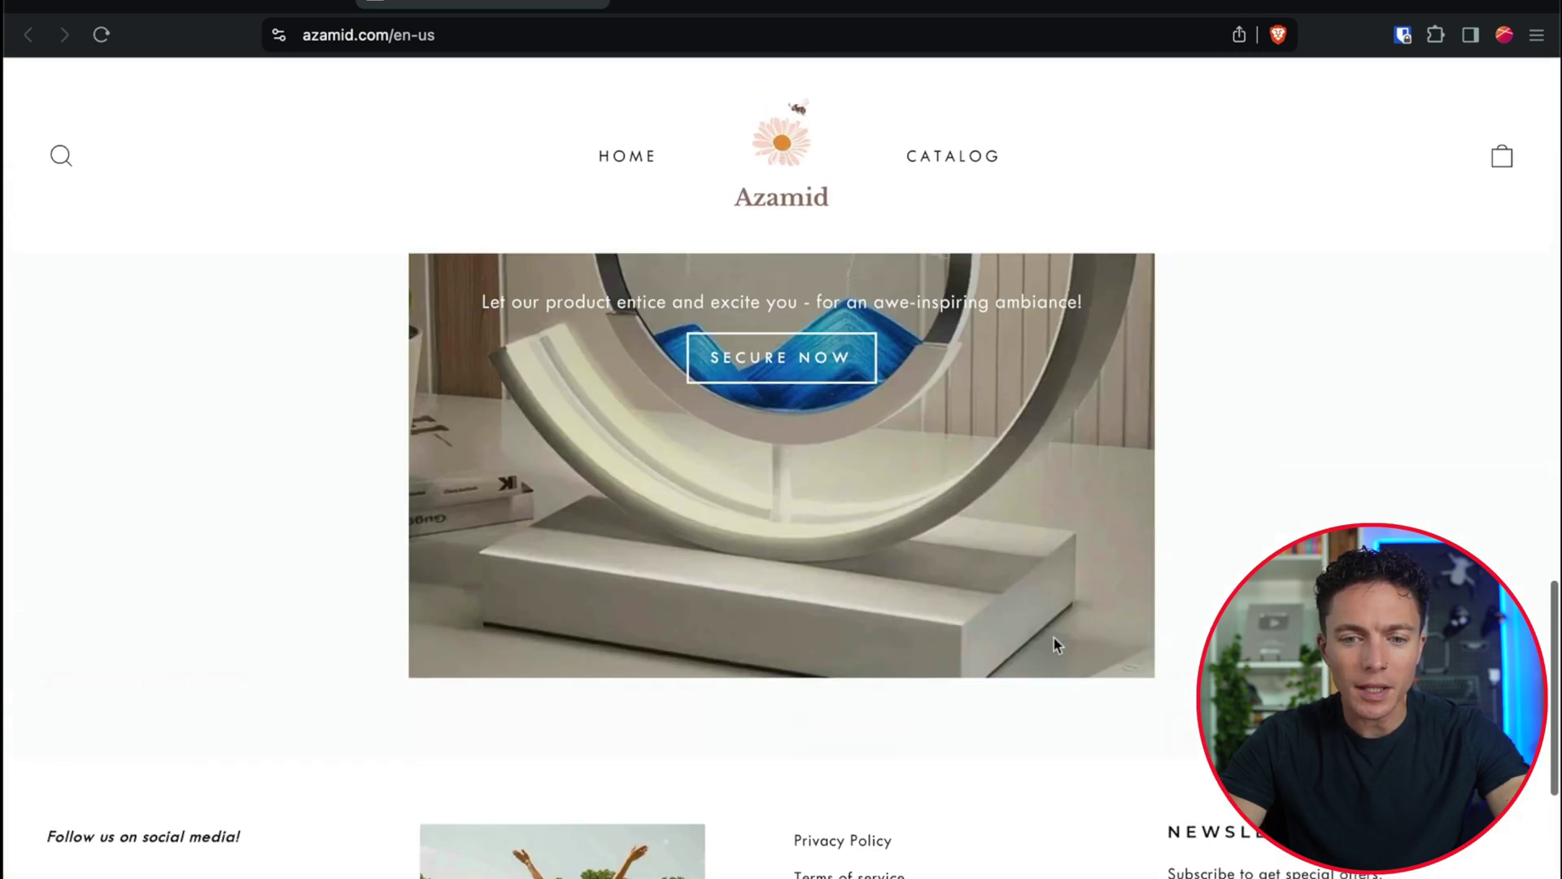
{"action": "scroll", "coordinate": [1056, 642], "scroll_direction": "up", "scroll_amount": 8}
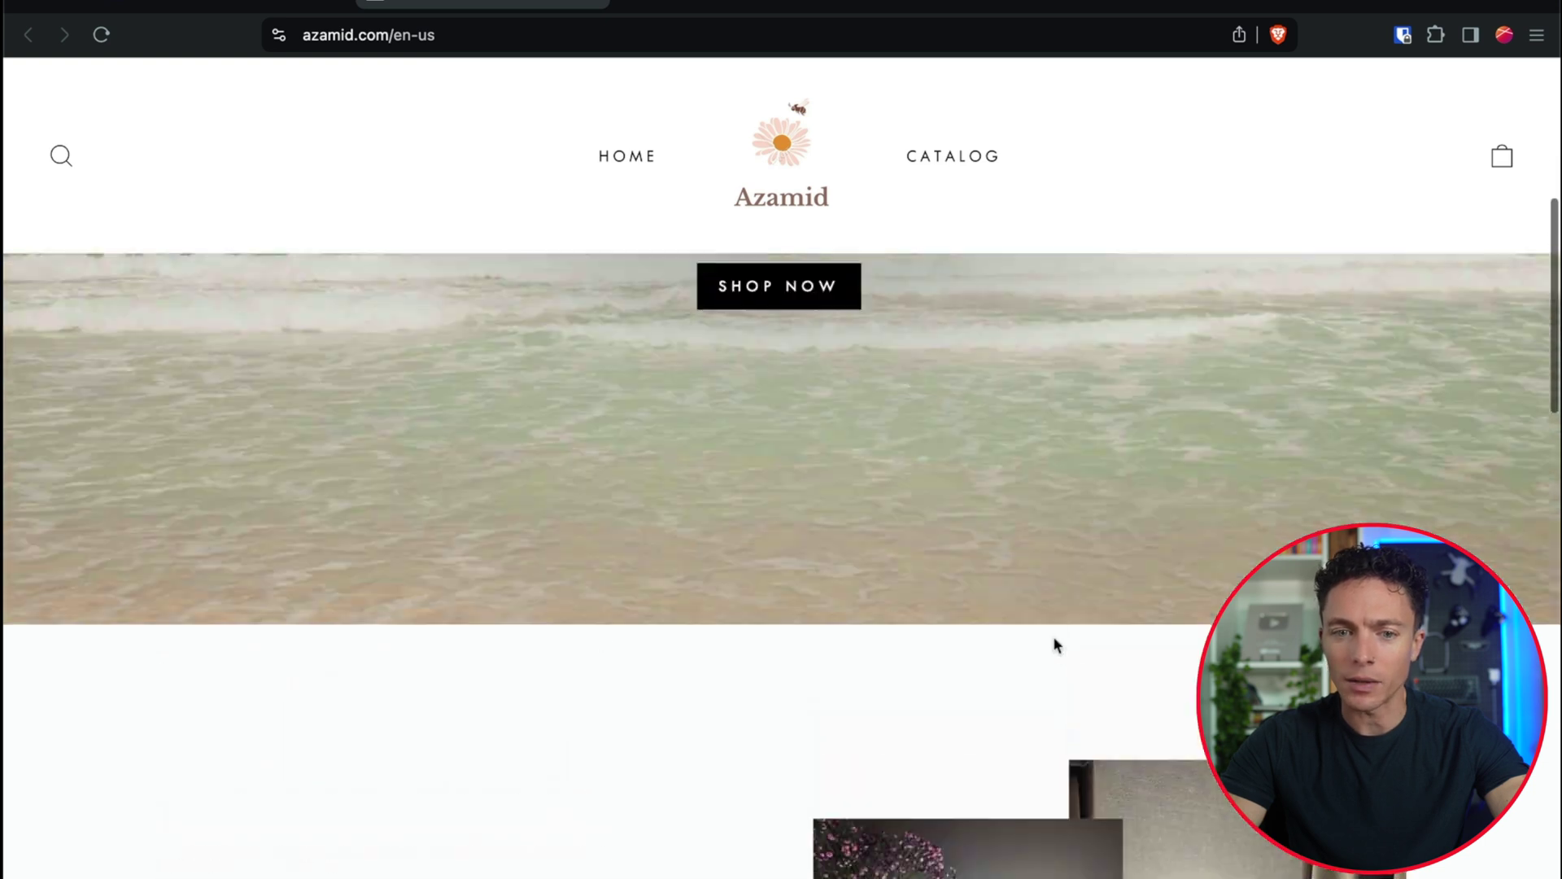
{"action": "scroll", "coordinate": [1055, 645], "scroll_direction": "down", "scroll_amount": 10}
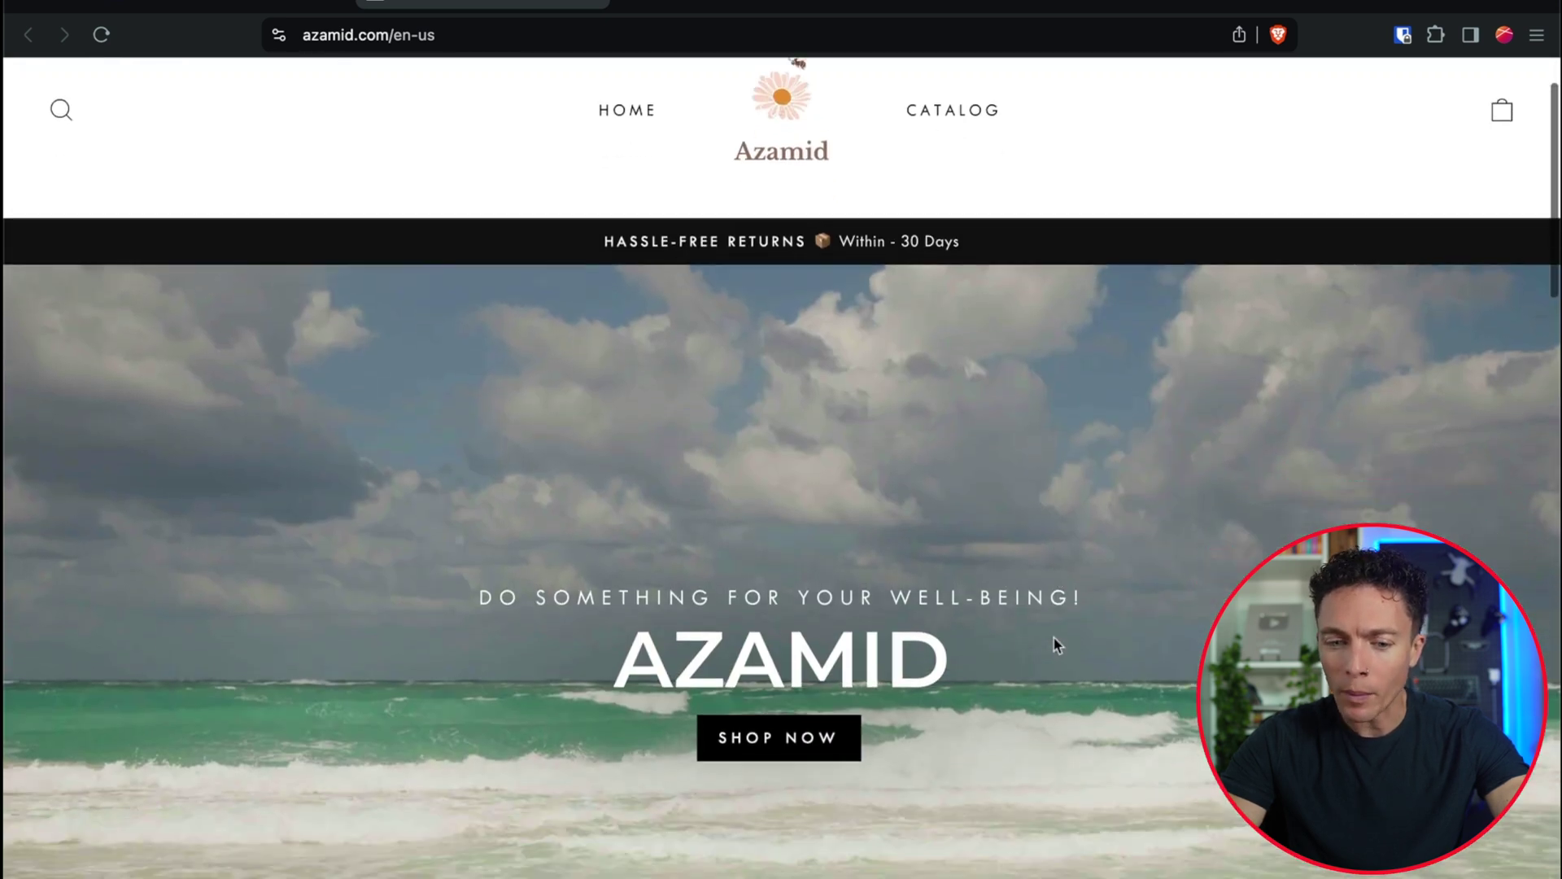
{"action": "scroll", "coordinate": [1053, 636], "scroll_direction": "down", "scroll_amount": 4}
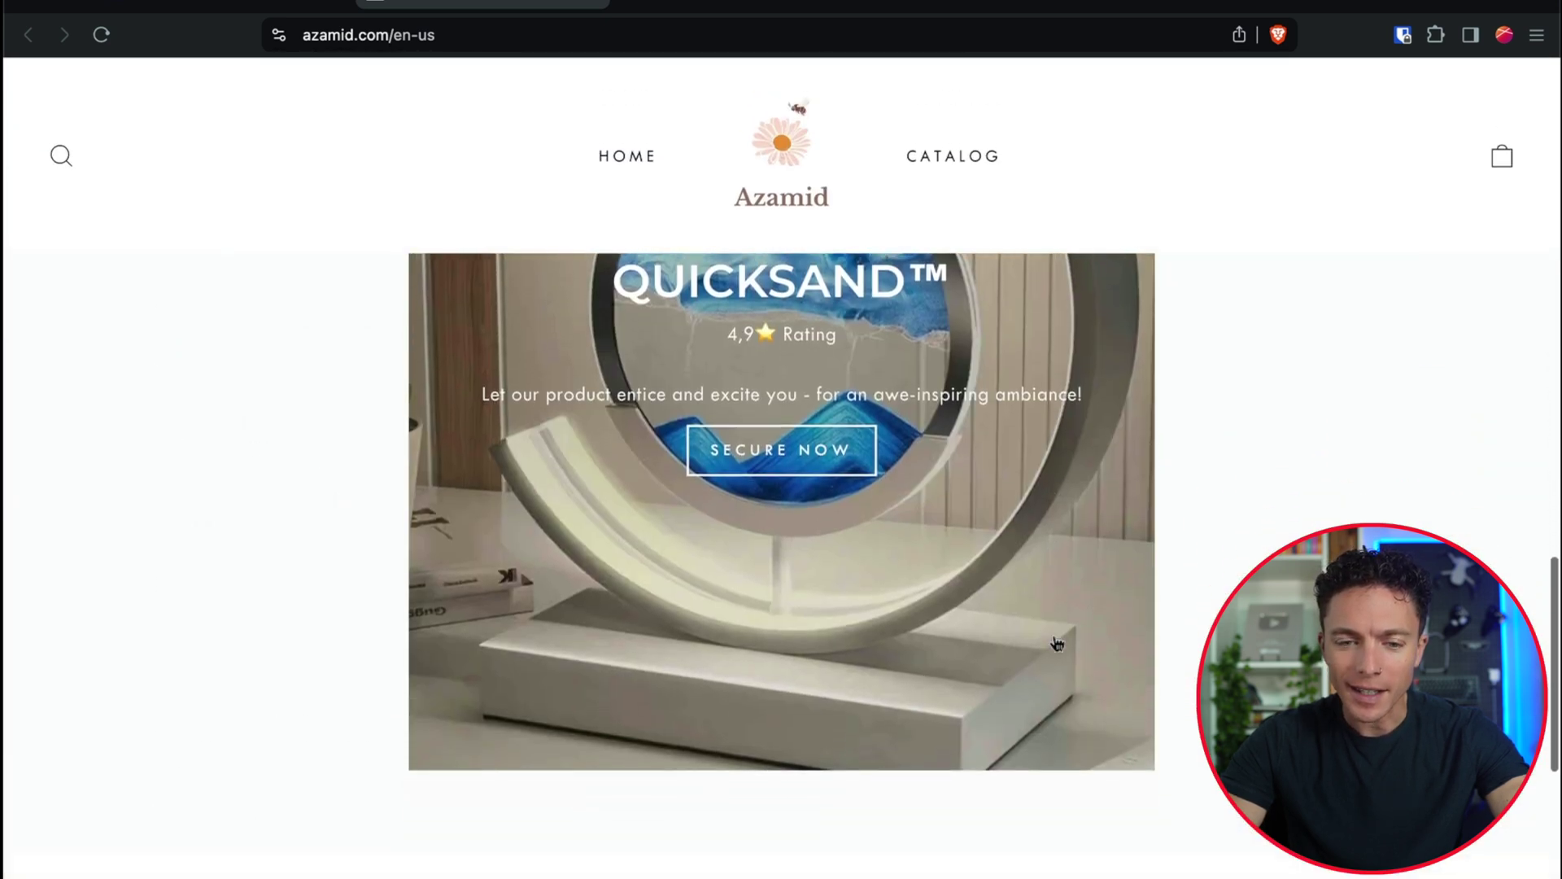
Step: Go to the store's full product collection and open the Quicksand Table Lamp product page
{"action": "scroll", "coordinate": [1053, 636], "scroll_direction": "up", "scroll_amount": 7}
{"action": "key", "text": "super+r"}
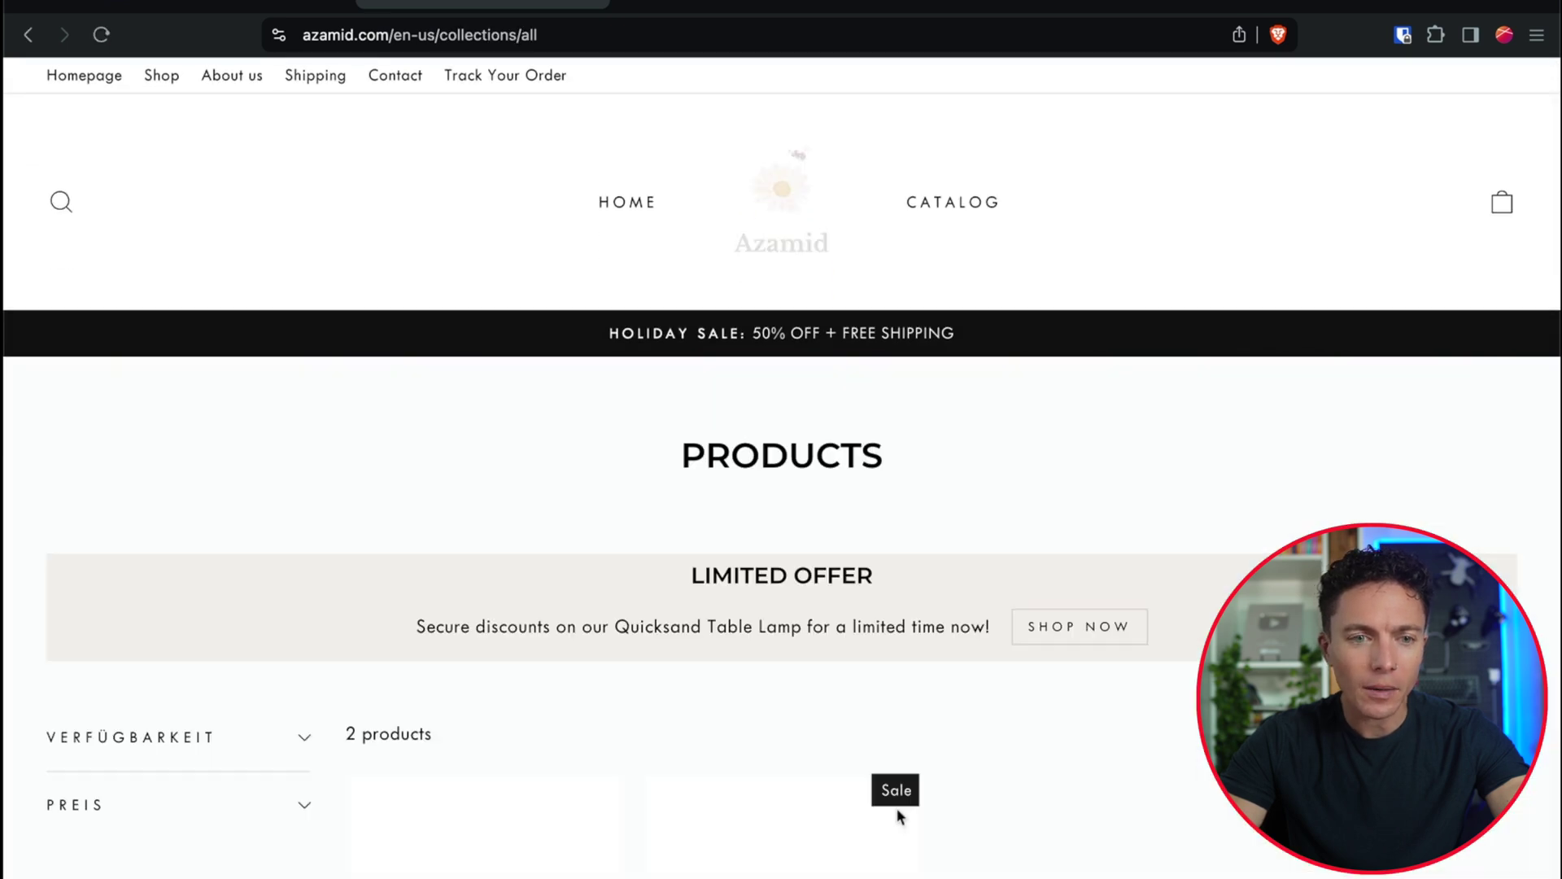
{"action": "scroll", "coordinate": [945, 563], "scroll_direction": "down", "scroll_amount": 5}
{"action": "scroll", "coordinate": [945, 563], "scroll_direction": "down", "scroll_amount": 1}
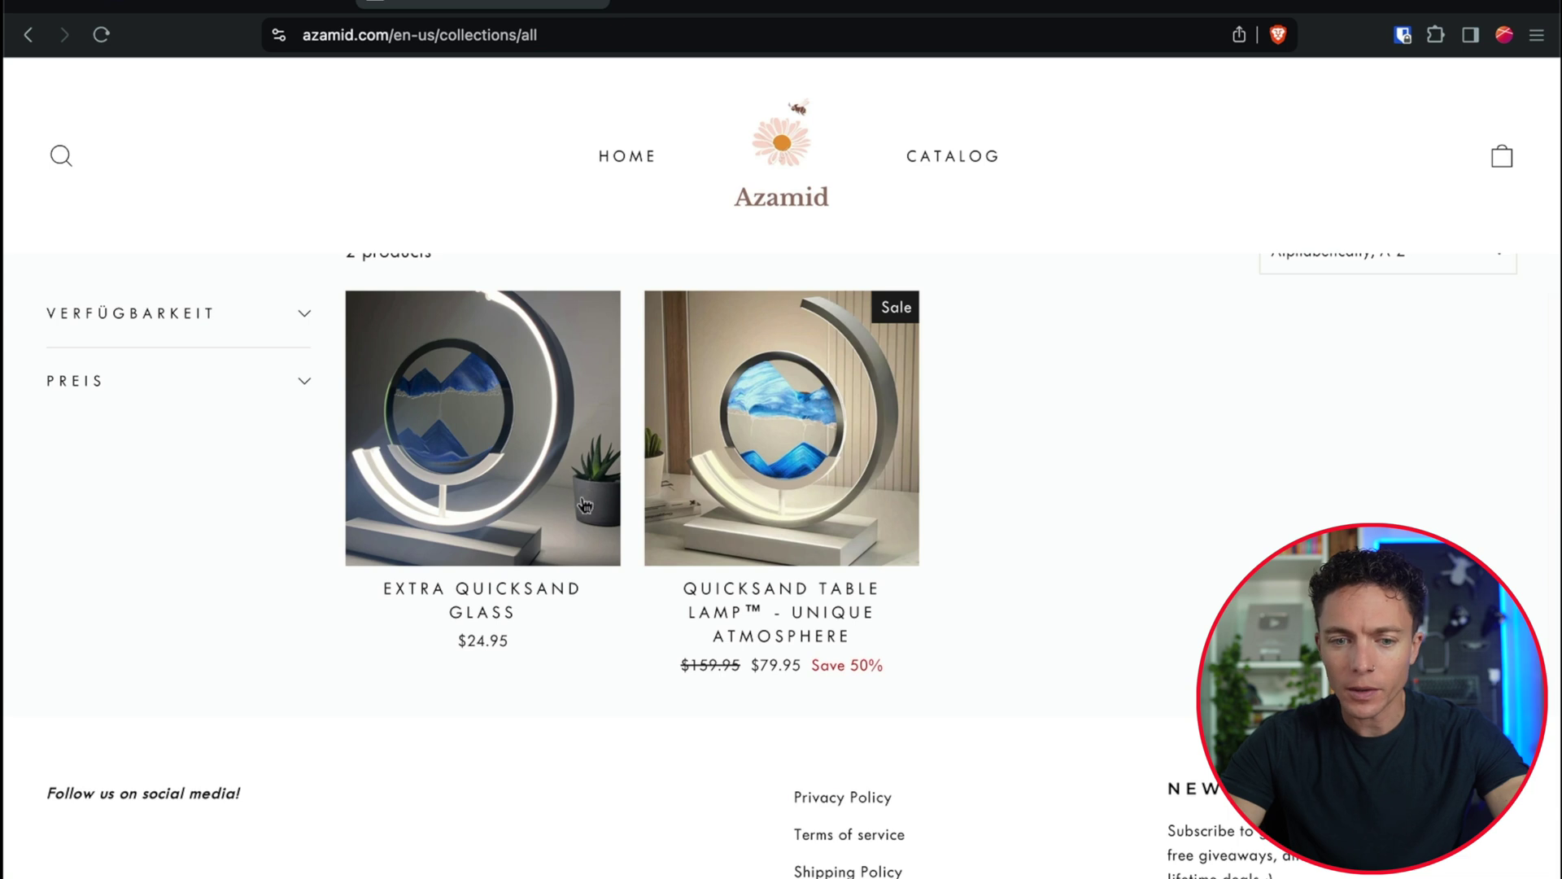
{"action": "scroll", "coordinate": [589, 505], "scroll_direction": "up", "scroll_amount": 3}
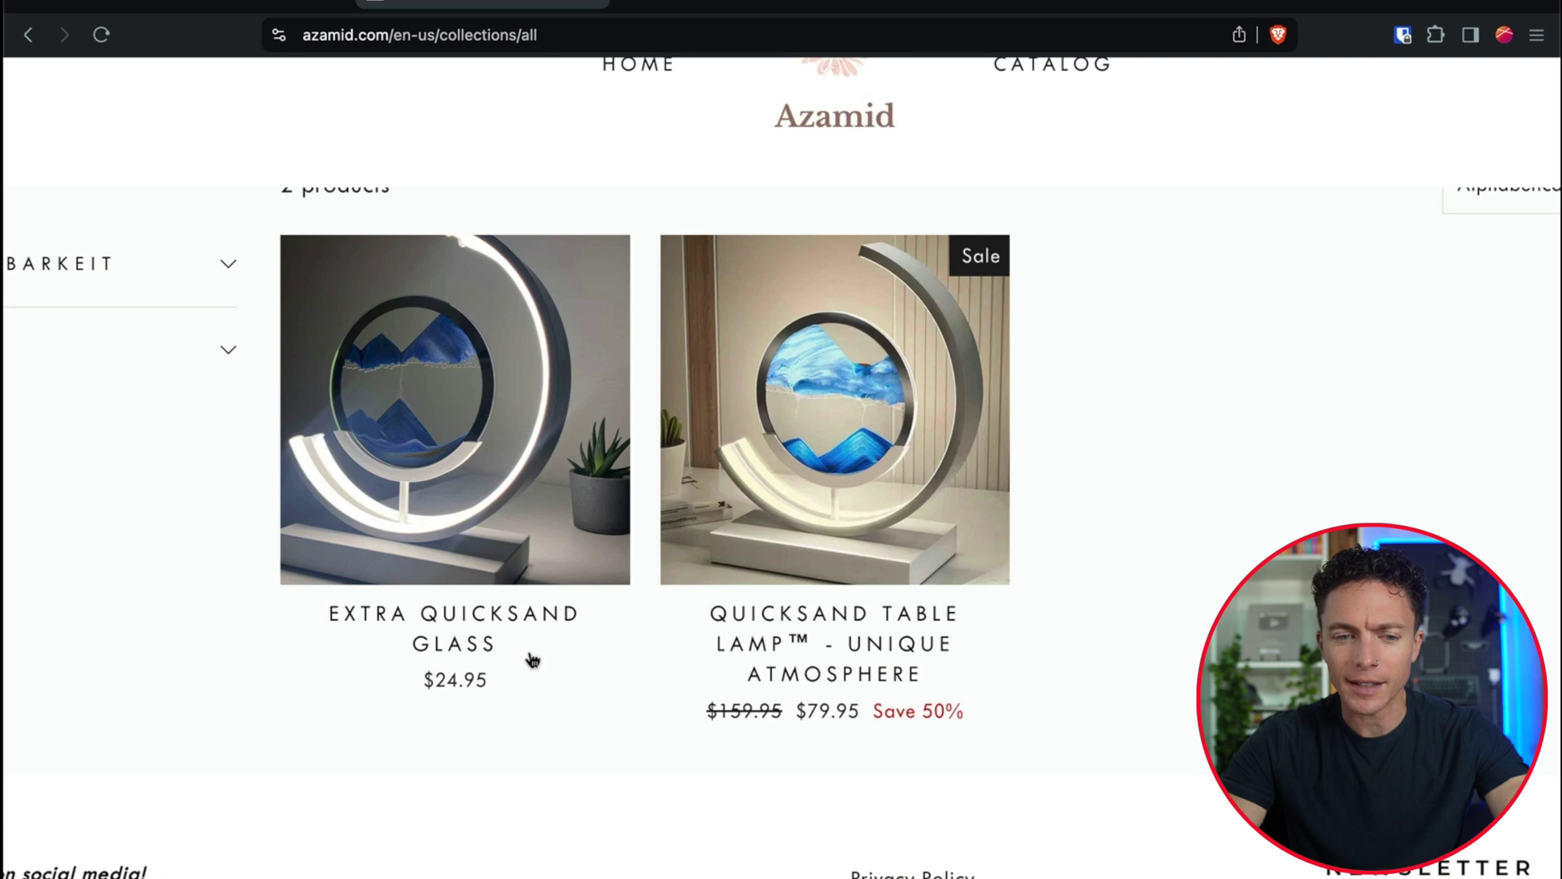
{"action": "left_click", "coordinate": [942, 407]}
Step: Review the Quicksand Table Lamp product page, including its descriptive sections, pricing, and colour and frame options
{"action": "scroll", "coordinate": [781, 592], "scroll_direction": "down", "scroll_amount": 2}
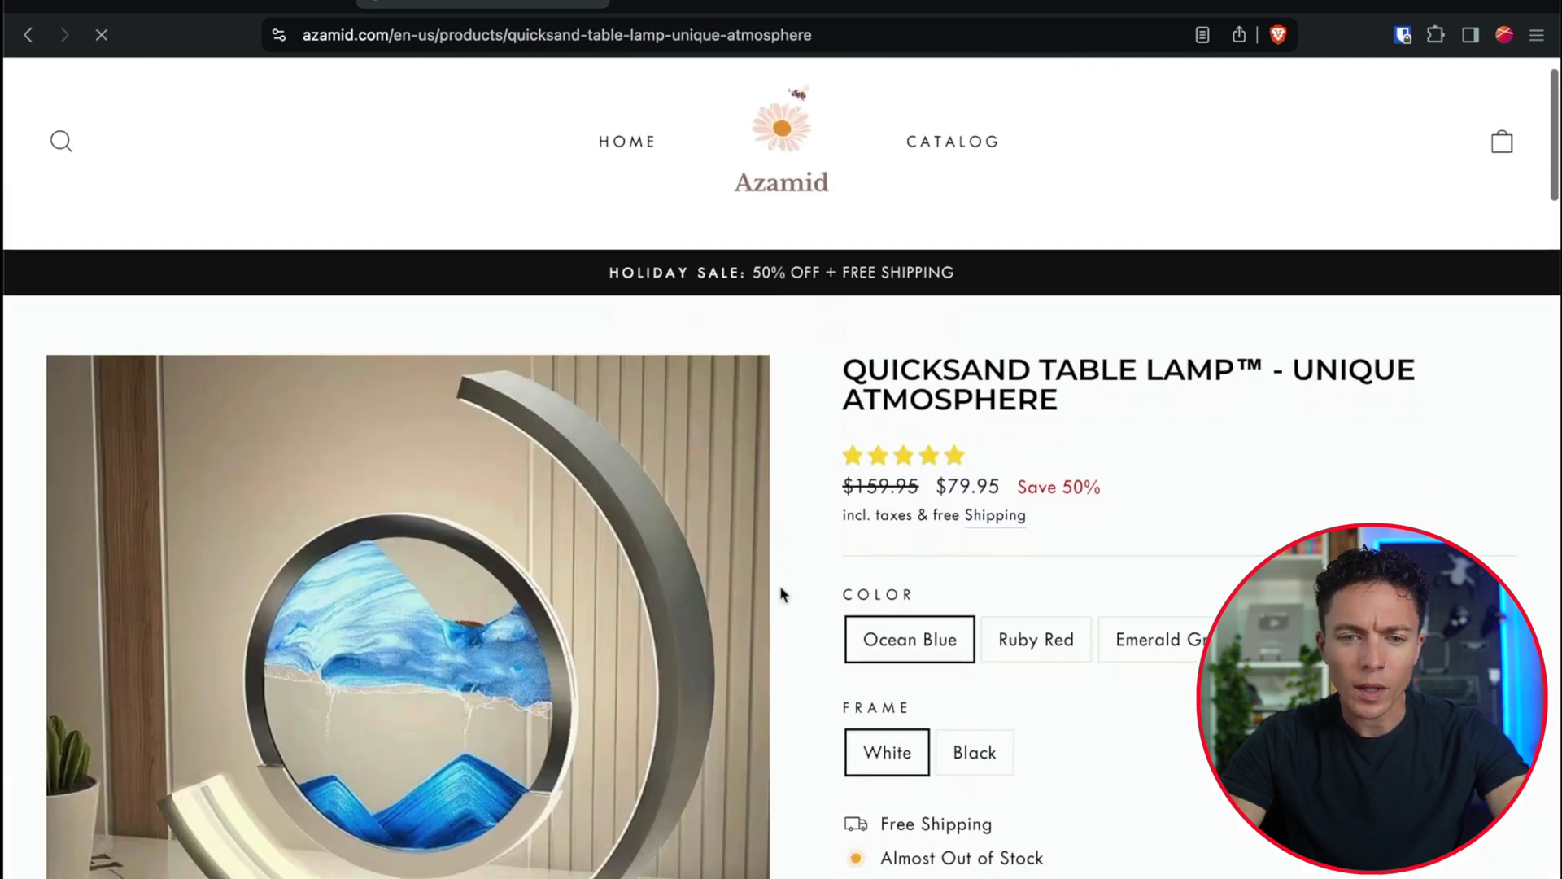
{"action": "scroll", "coordinate": [781, 592], "scroll_direction": "down", "scroll_amount": 15}
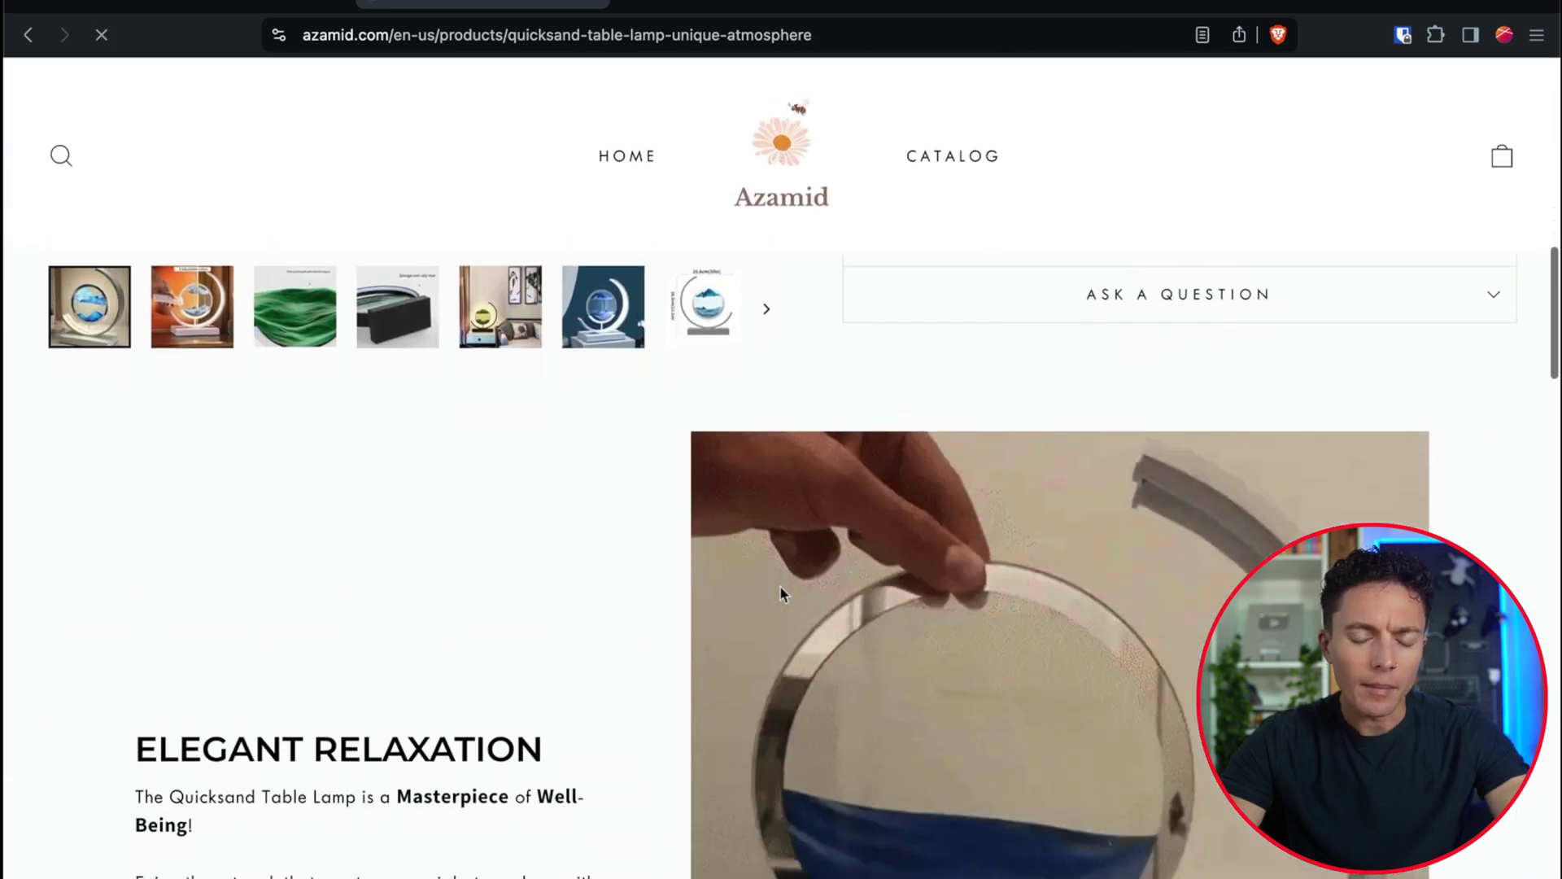
{"action": "scroll", "coordinate": [672, 736], "scroll_direction": "down", "scroll_amount": 10}
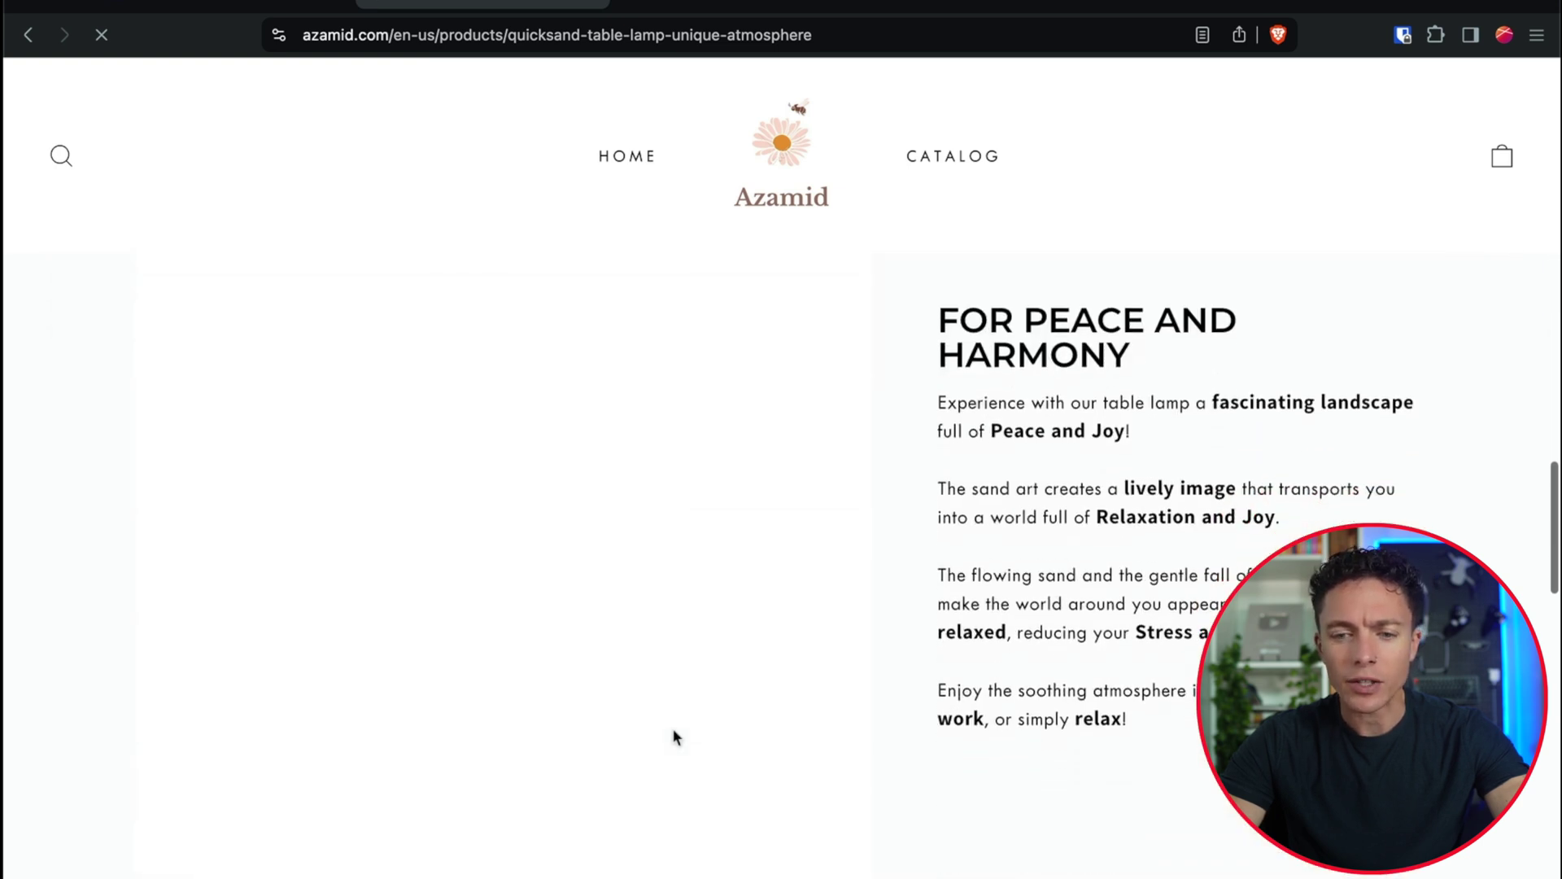
{"action": "scroll", "coordinate": [672, 735], "scroll_direction": "up", "scroll_amount": 8}
{"action": "scroll", "coordinate": [672, 729], "scroll_direction": "up", "scroll_amount": 10}
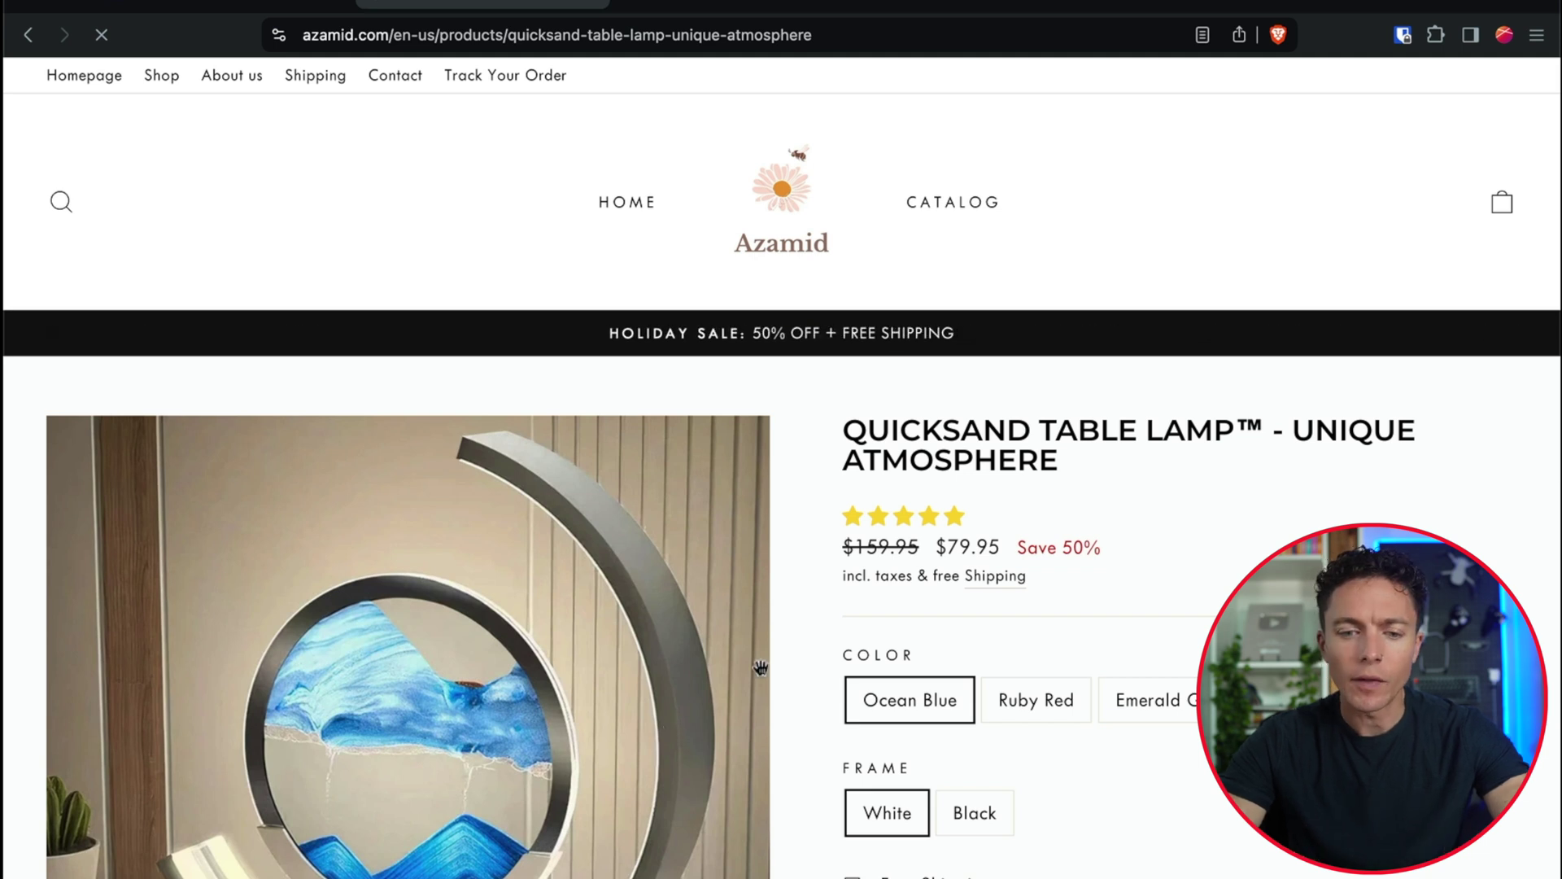
{"action": "scroll", "coordinate": [786, 660], "scroll_direction": "down", "scroll_amount": 2}
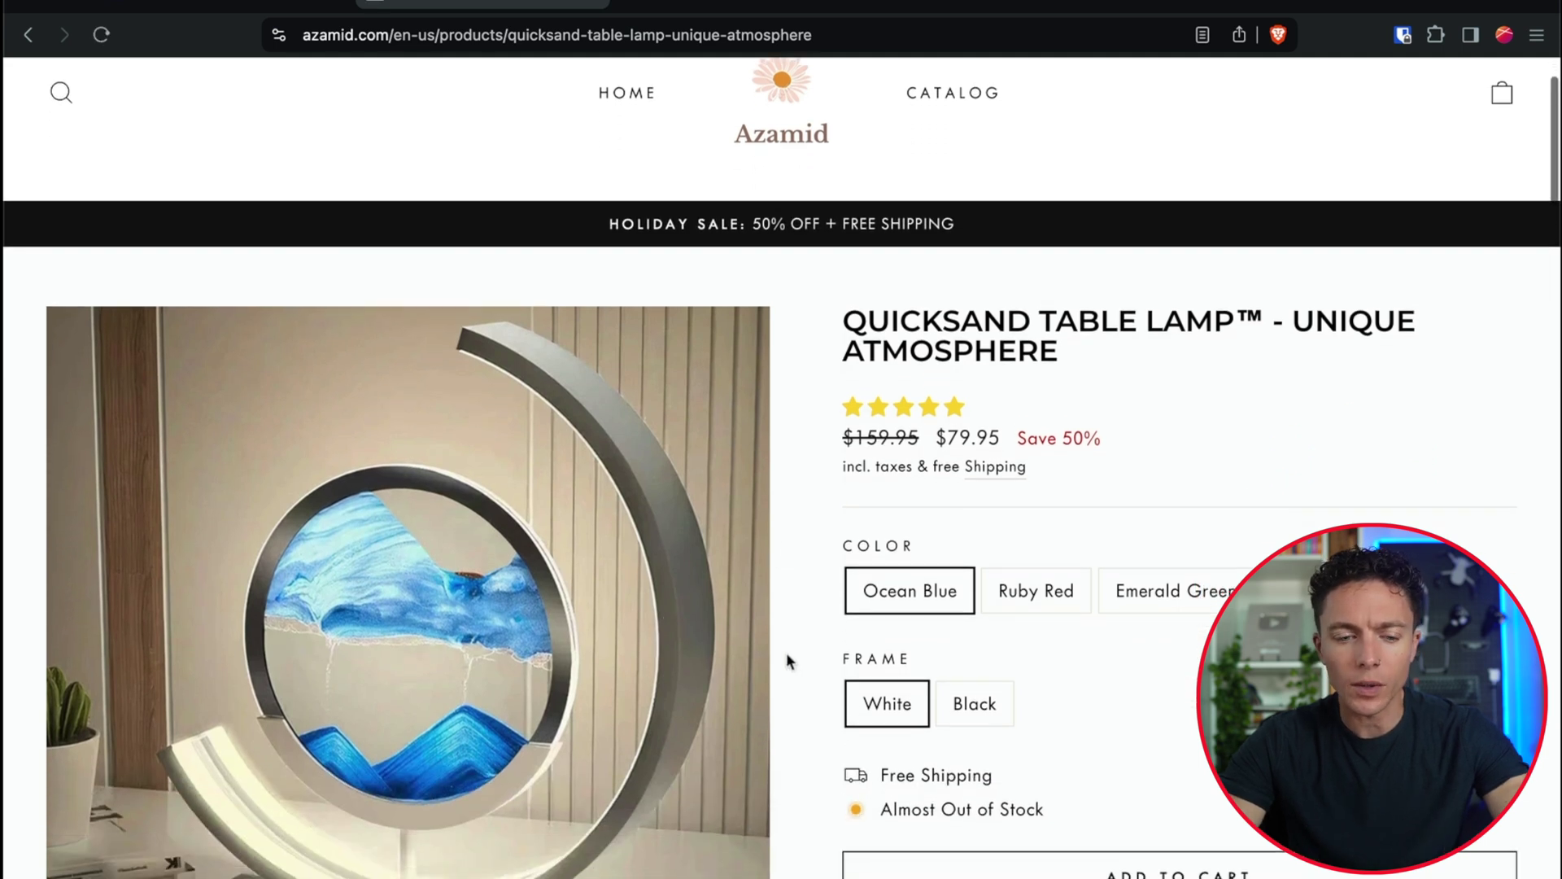
{"action": "scroll", "coordinate": [786, 654], "scroll_direction": "down", "scroll_amount": 1}
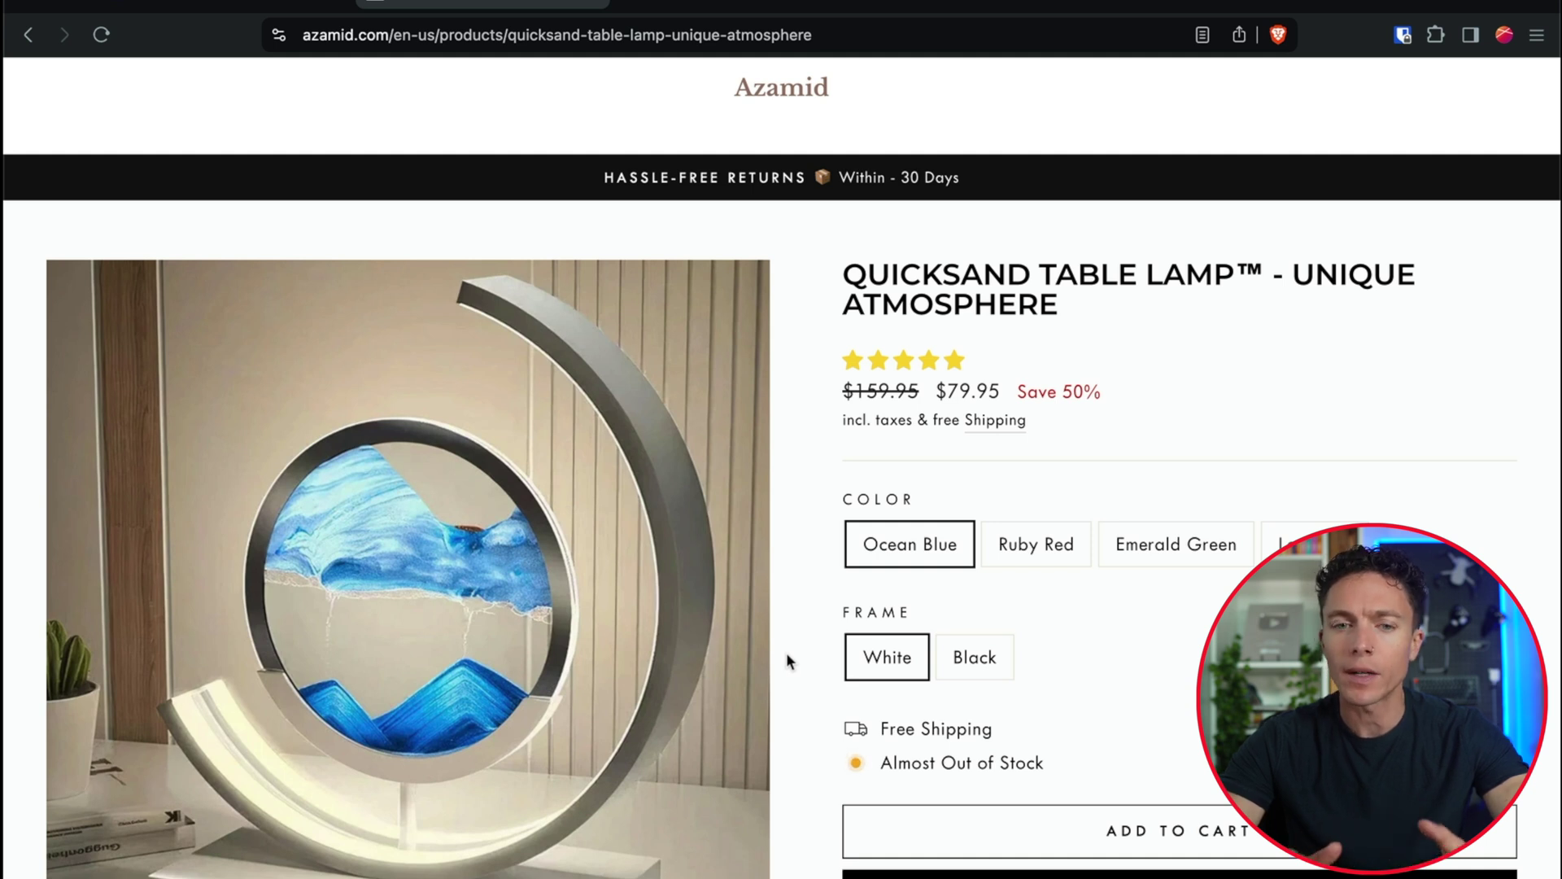
{"action": "scroll", "coordinate": [786, 657], "scroll_direction": "down", "scroll_amount": 3}
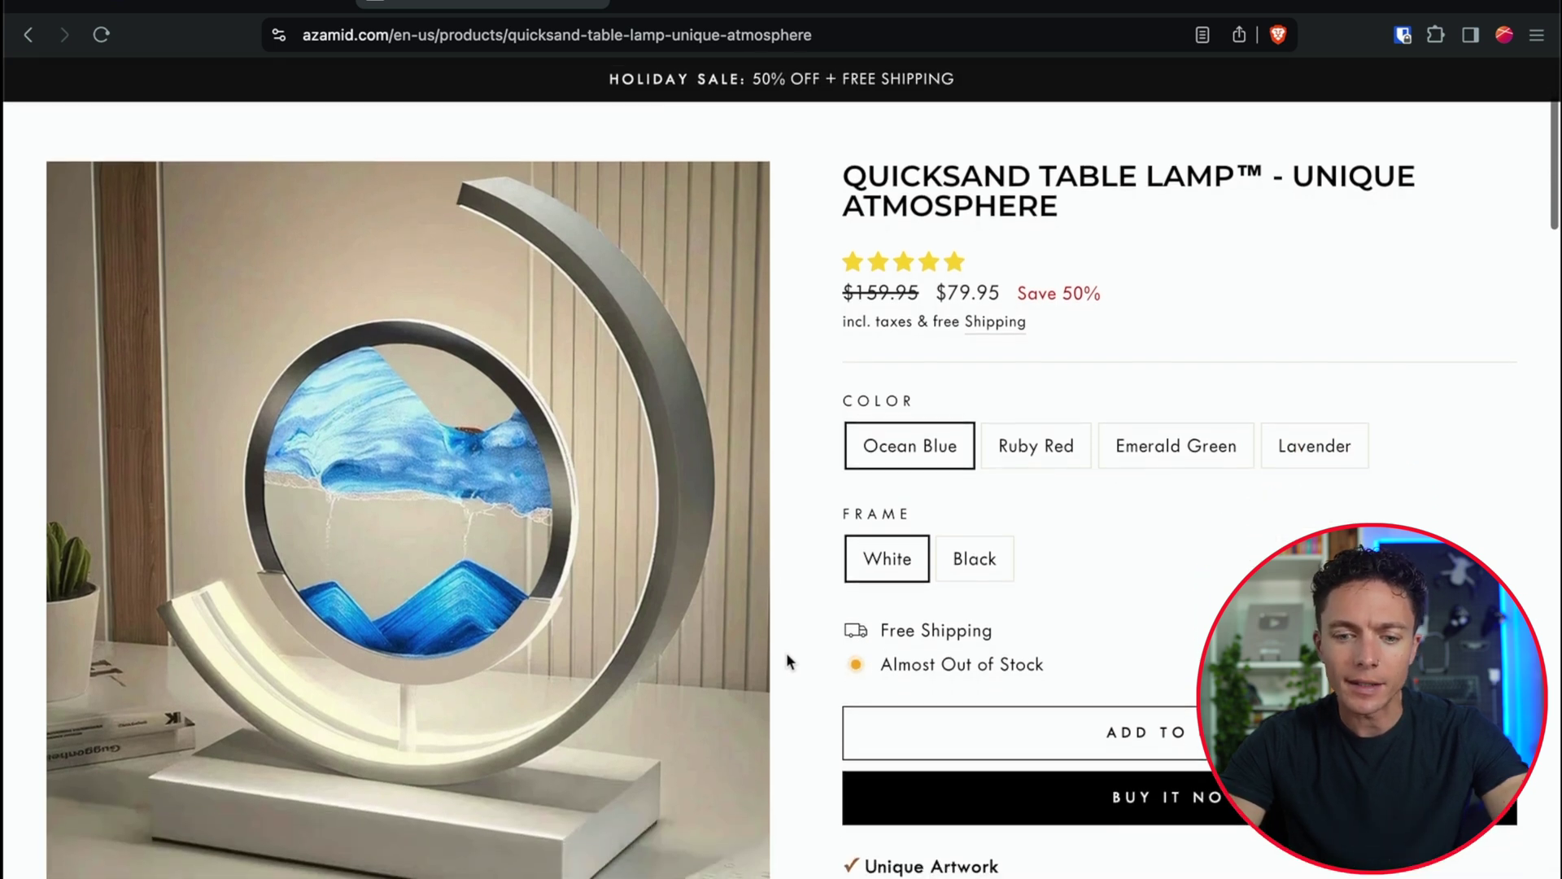
{"action": "scroll", "coordinate": [786, 659], "scroll_direction": "down", "scroll_amount": 3}
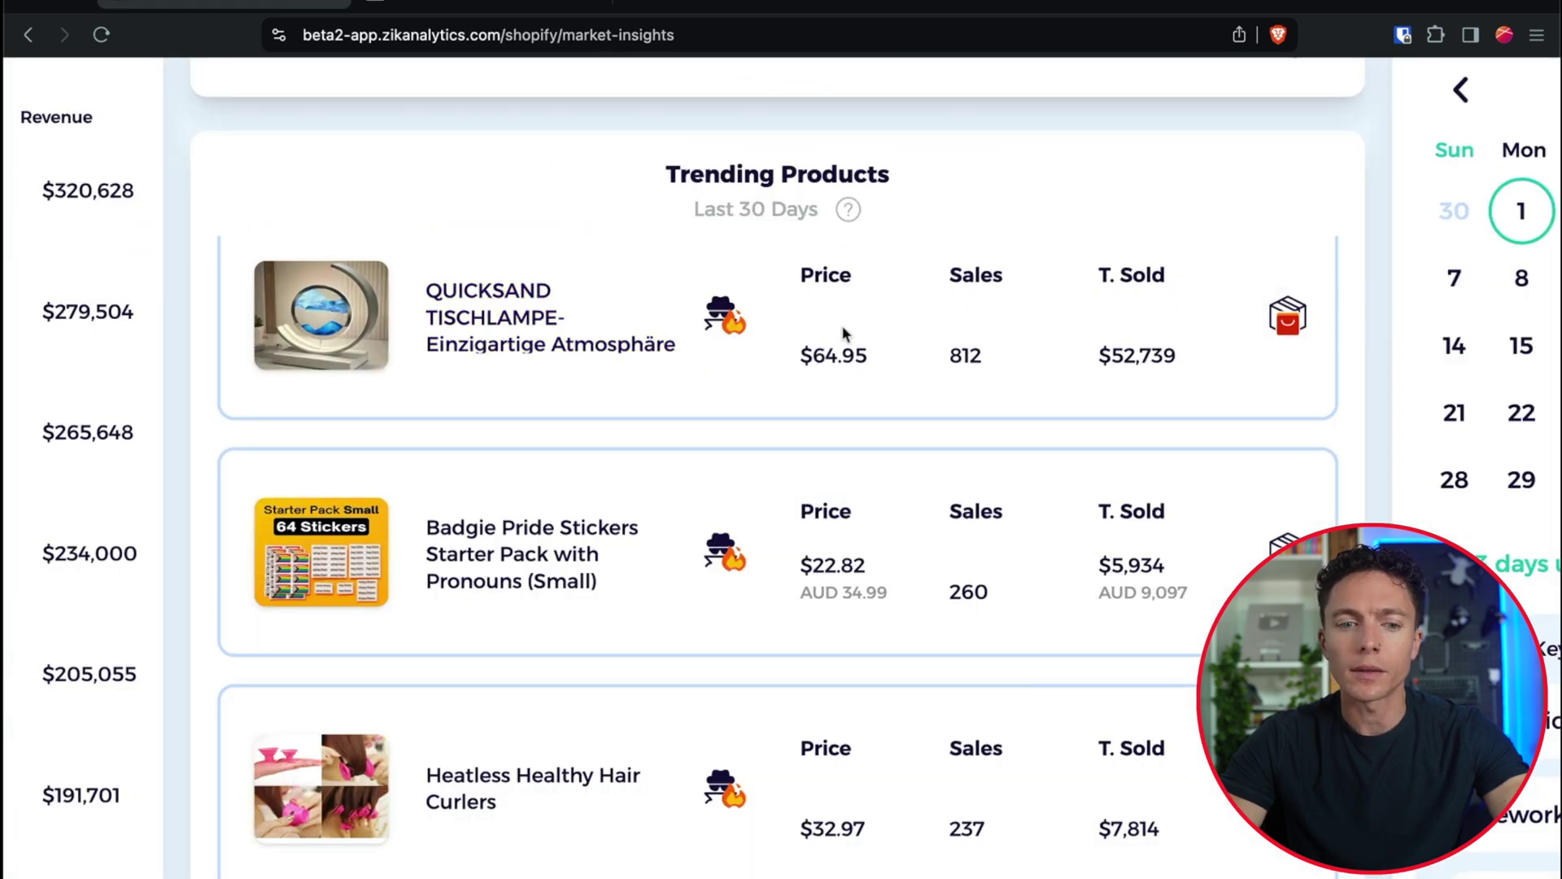
Step: Switch back to the ZIK Analytics market insights and highlight the quicksand lamp's total sold amount
{"action": "left_click_drag", "start_coordinate": [1093, 363], "coordinate": [1191, 365]}
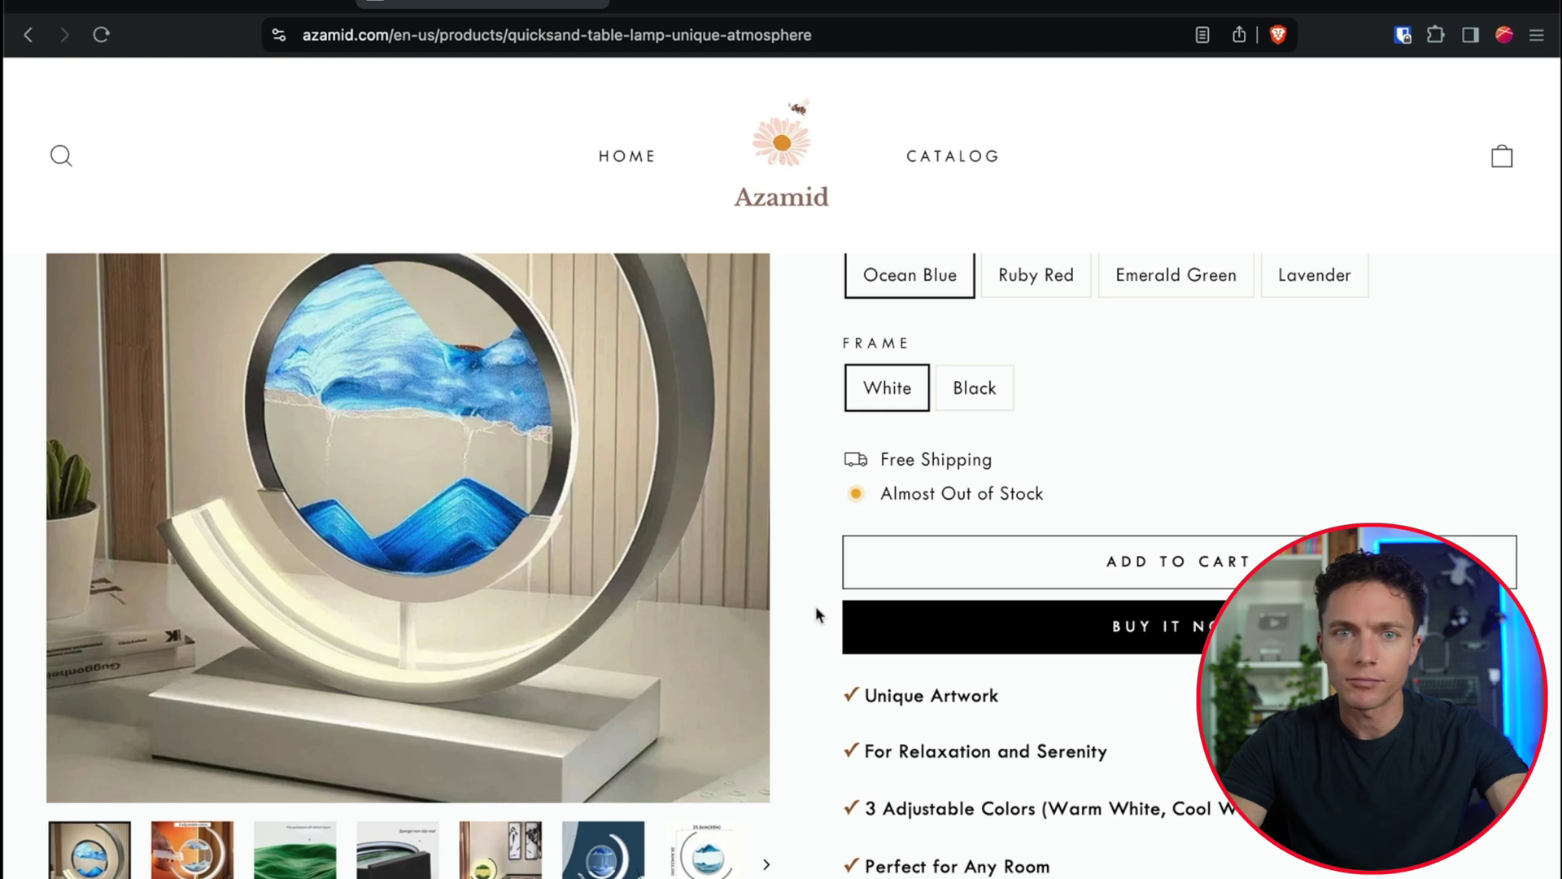
Step: Return to the lamp's product page and highlight its sale price and the Almost Out of Stock notice
{"action": "scroll", "coordinate": [815, 604], "scroll_direction": "up", "scroll_amount": 5}
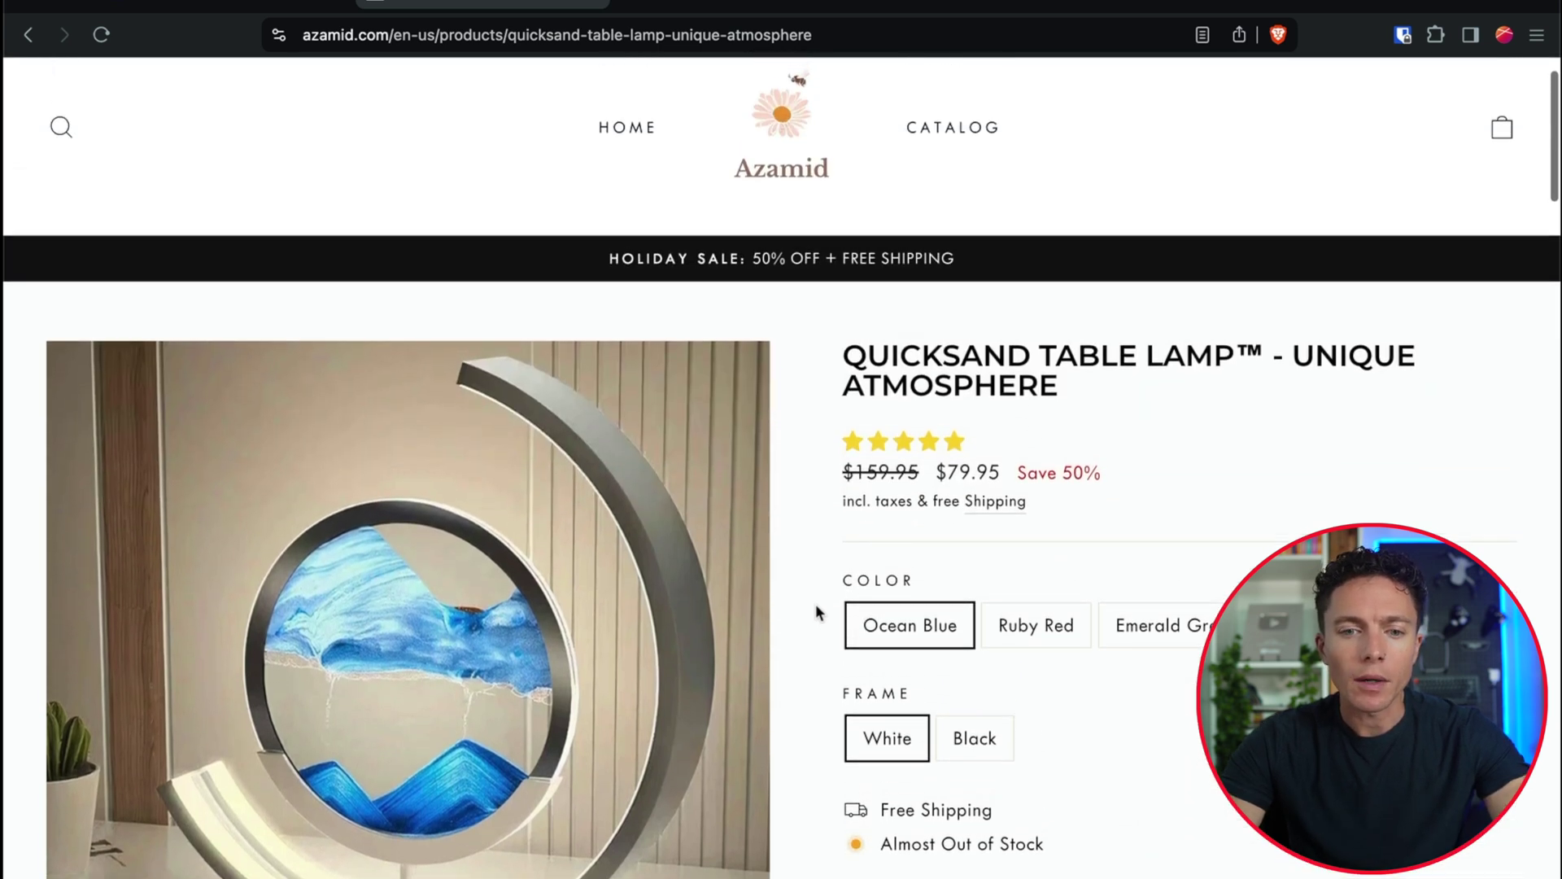
{"action": "scroll", "coordinate": [796, 114], "scroll_direction": "down", "scroll_amount": 1}
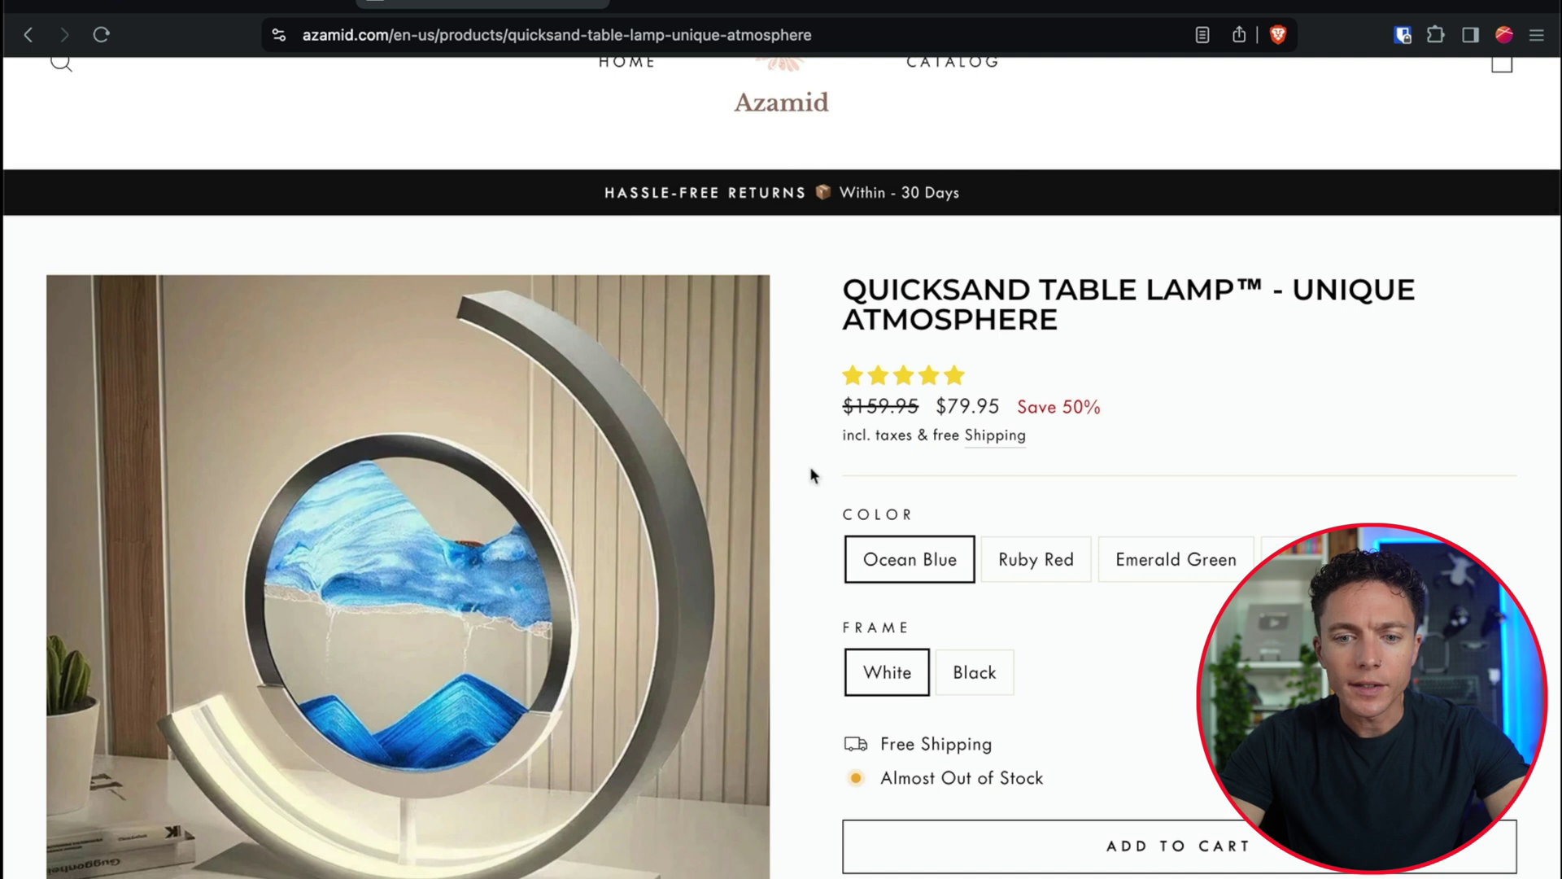
{"action": "scroll", "coordinate": [809, 466], "scroll_direction": "down", "scroll_amount": 2}
{"action": "left_click_drag", "start_coordinate": [843, 286], "coordinate": [1003, 281]}
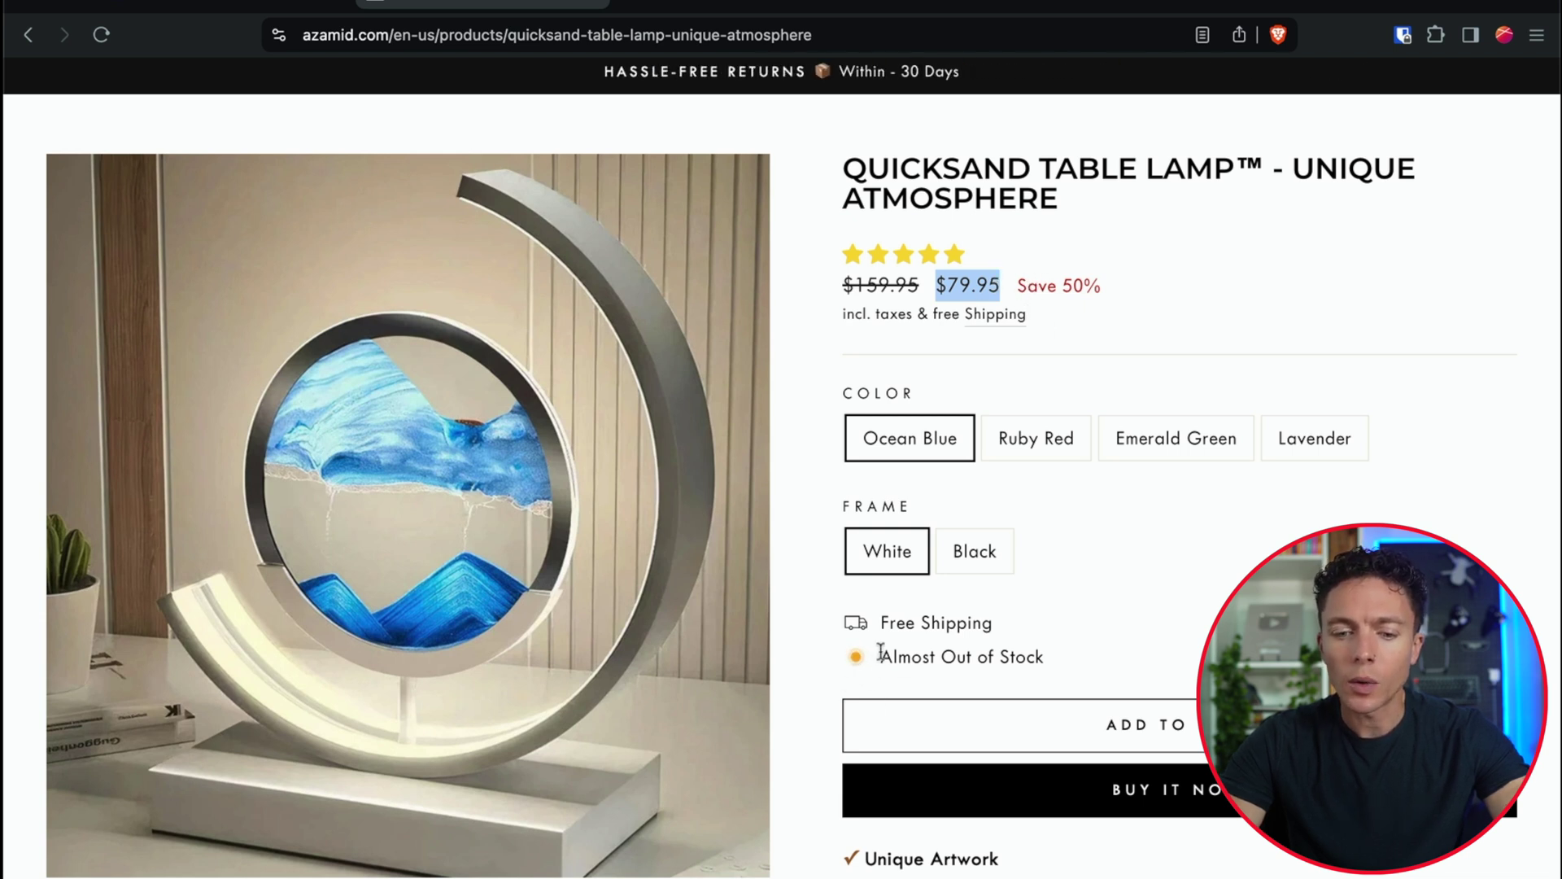
{"action": "left_click_drag", "start_coordinate": [881, 655], "coordinate": [1066, 656]}
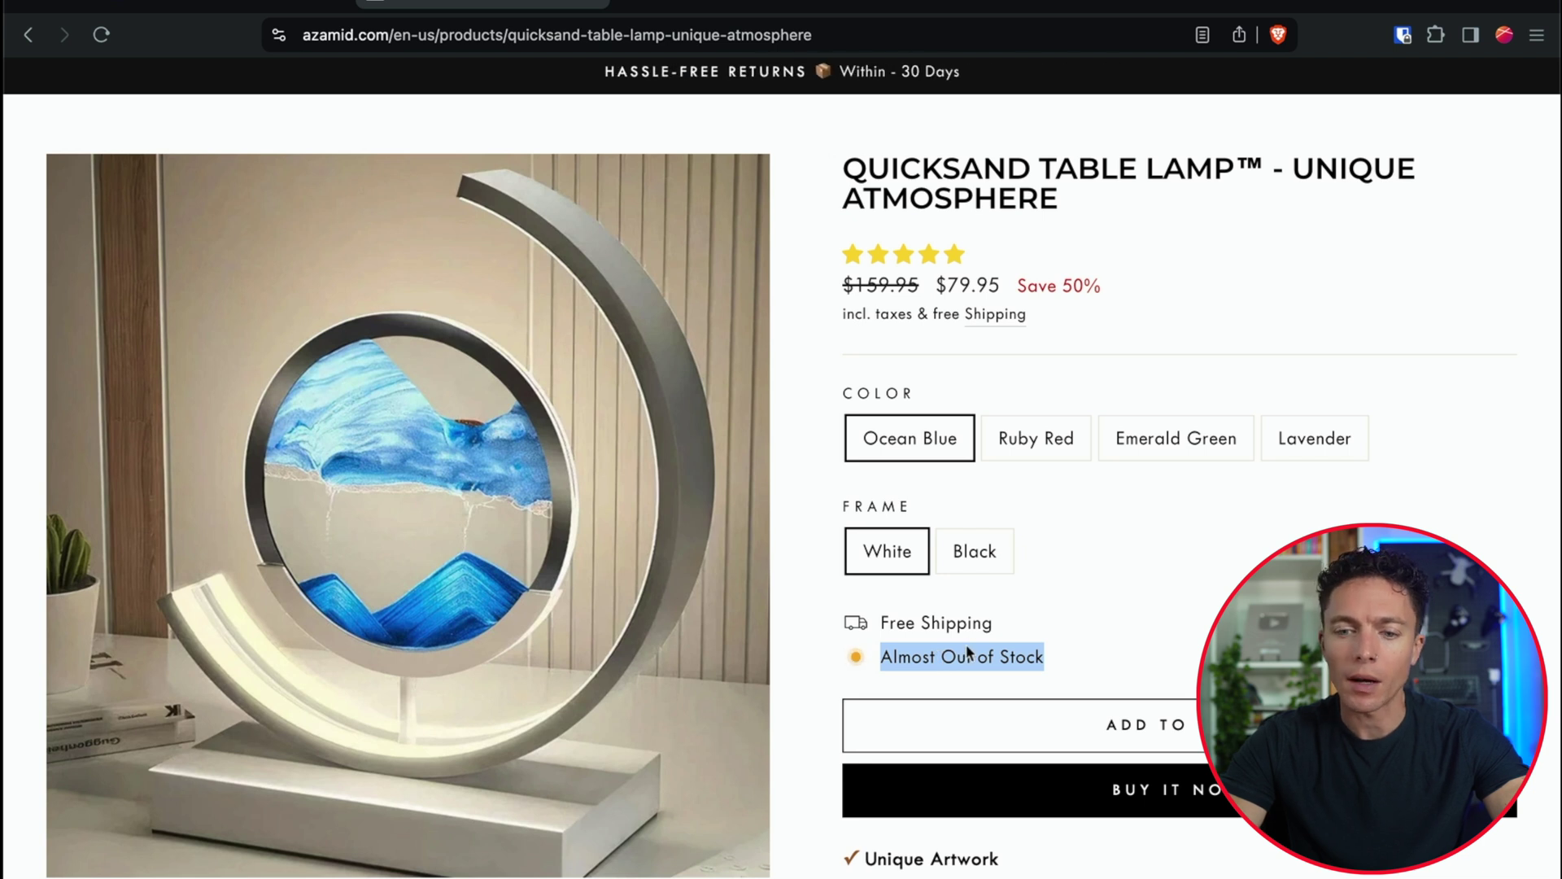
Step: Preview the lamp in Ruby Red, Emerald Green and Lavender, finishing with Ocean Blue selected again
{"action": "scroll", "coordinate": [967, 651], "scroll_direction": "down", "scroll_amount": 2}
{"action": "scroll", "coordinate": [966, 643], "scroll_direction": "up", "scroll_amount": 1}
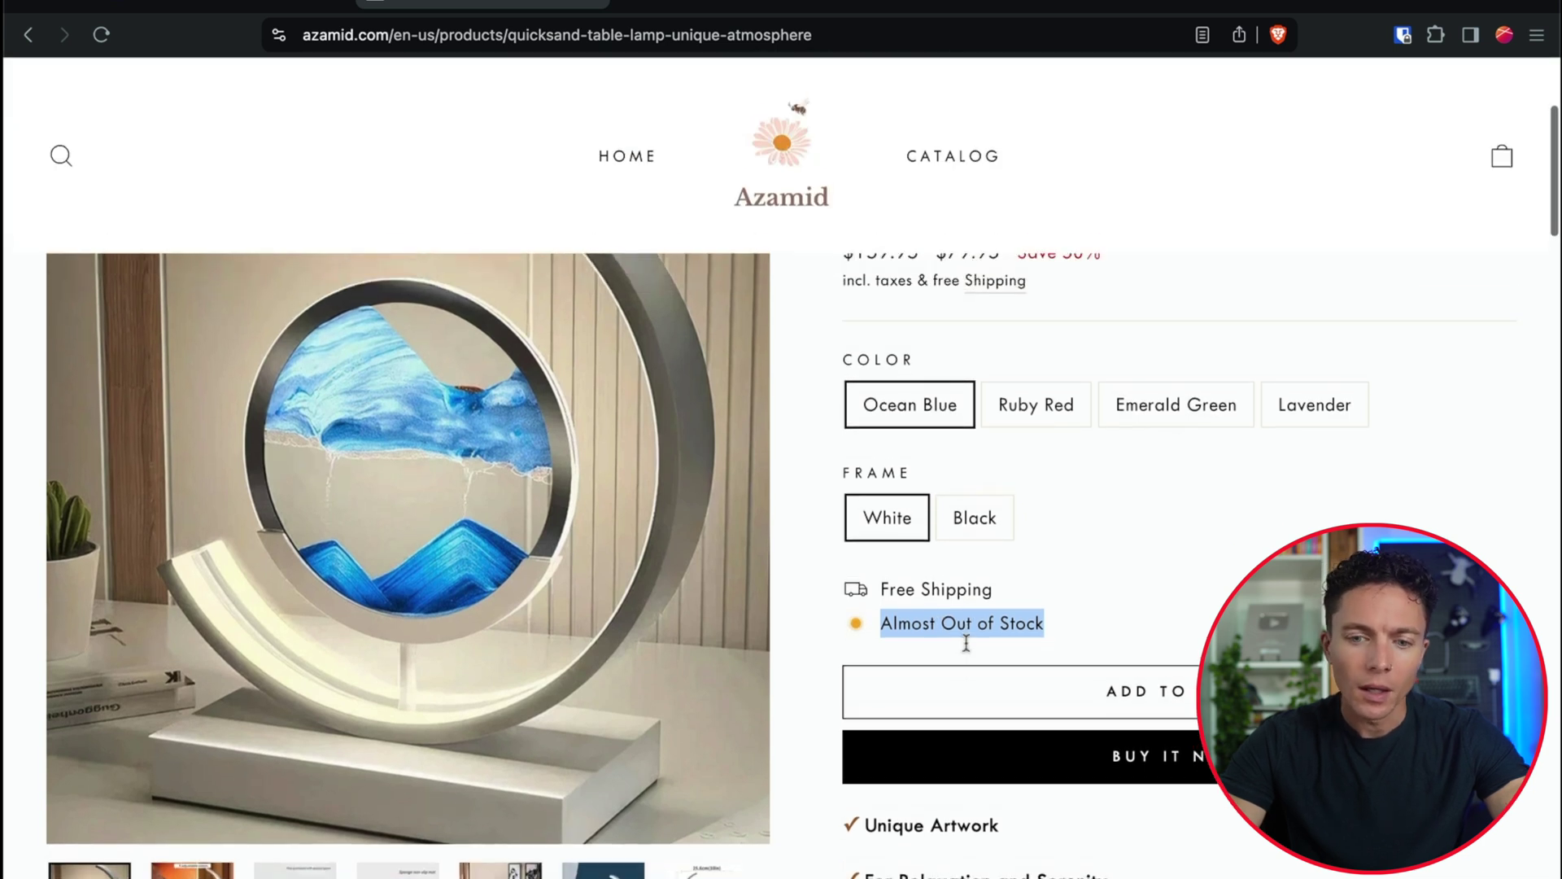
{"action": "left_click", "coordinate": [1033, 400]}
{"action": "left_click", "coordinate": [1178, 407]}
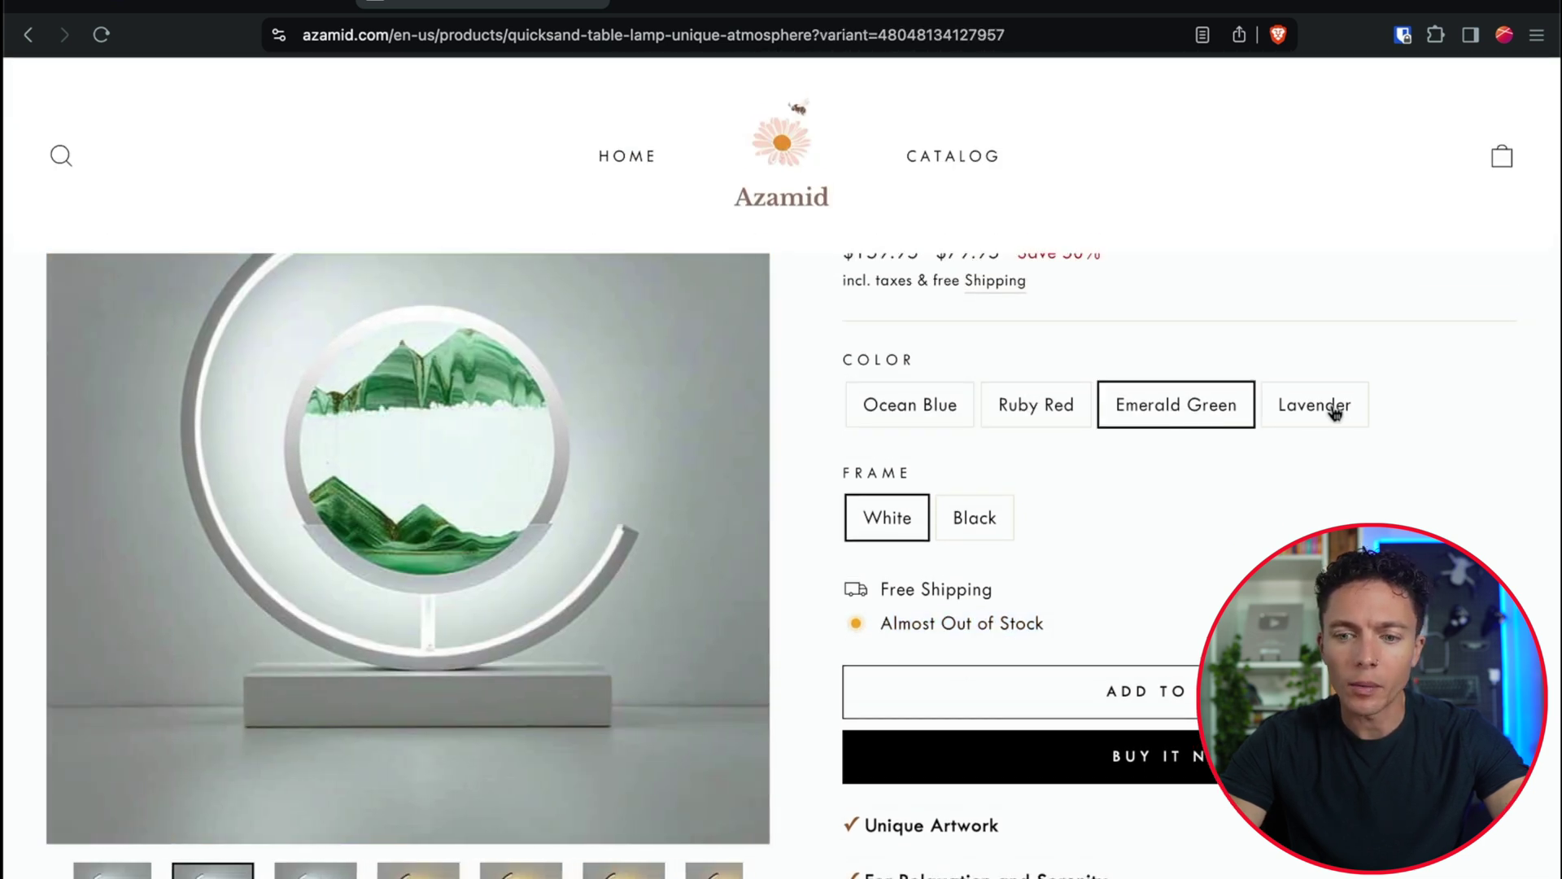
{"action": "left_click", "coordinate": [1335, 413]}
{"action": "left_click", "coordinate": [884, 411]}
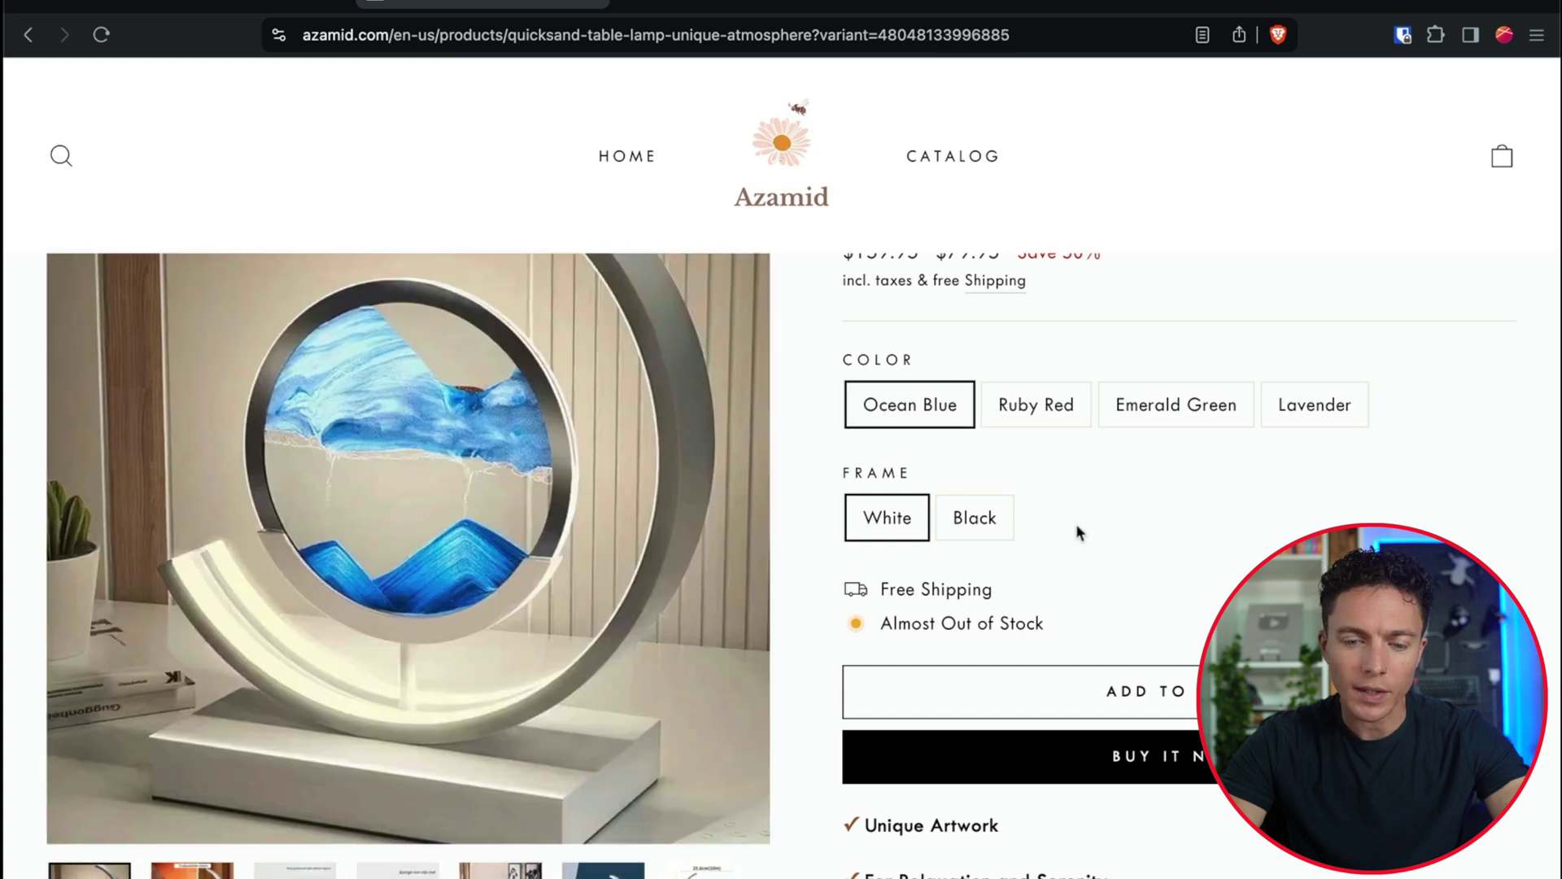
Step: Browse the lamp's product photos in the image gallery
{"action": "scroll", "coordinate": [994, 586], "scroll_direction": "up", "scroll_amount": 2}
{"action": "scroll", "coordinate": [984, 598], "scroll_direction": "down", "scroll_amount": 1}
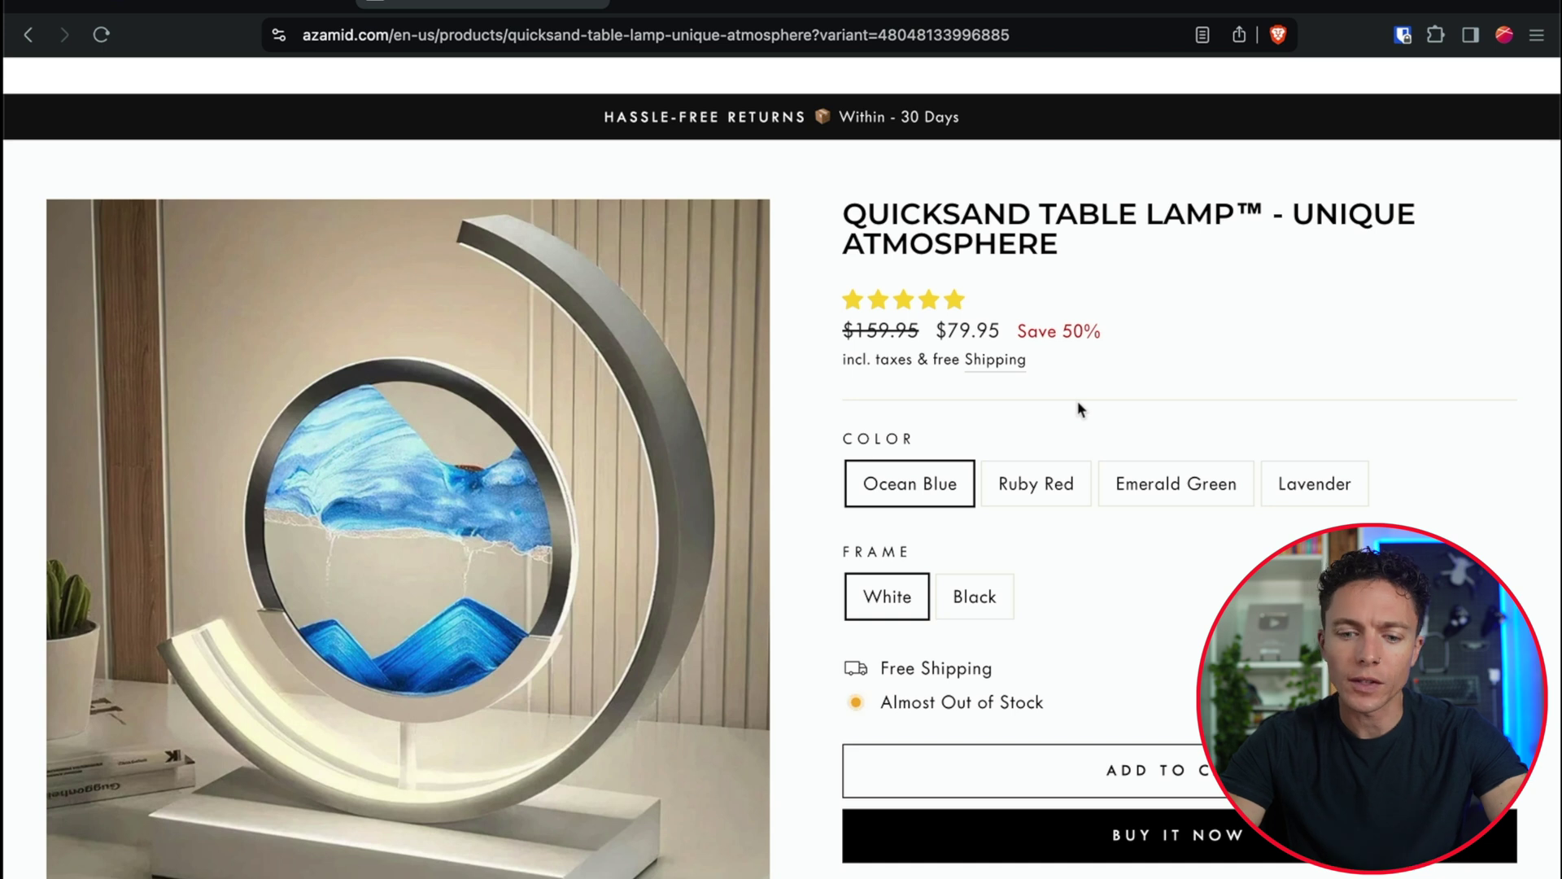
{"action": "scroll", "coordinate": [1077, 402], "scroll_direction": "down", "scroll_amount": 3}
{"action": "scroll", "coordinate": [1079, 408], "scroll_direction": "up", "scroll_amount": 2}
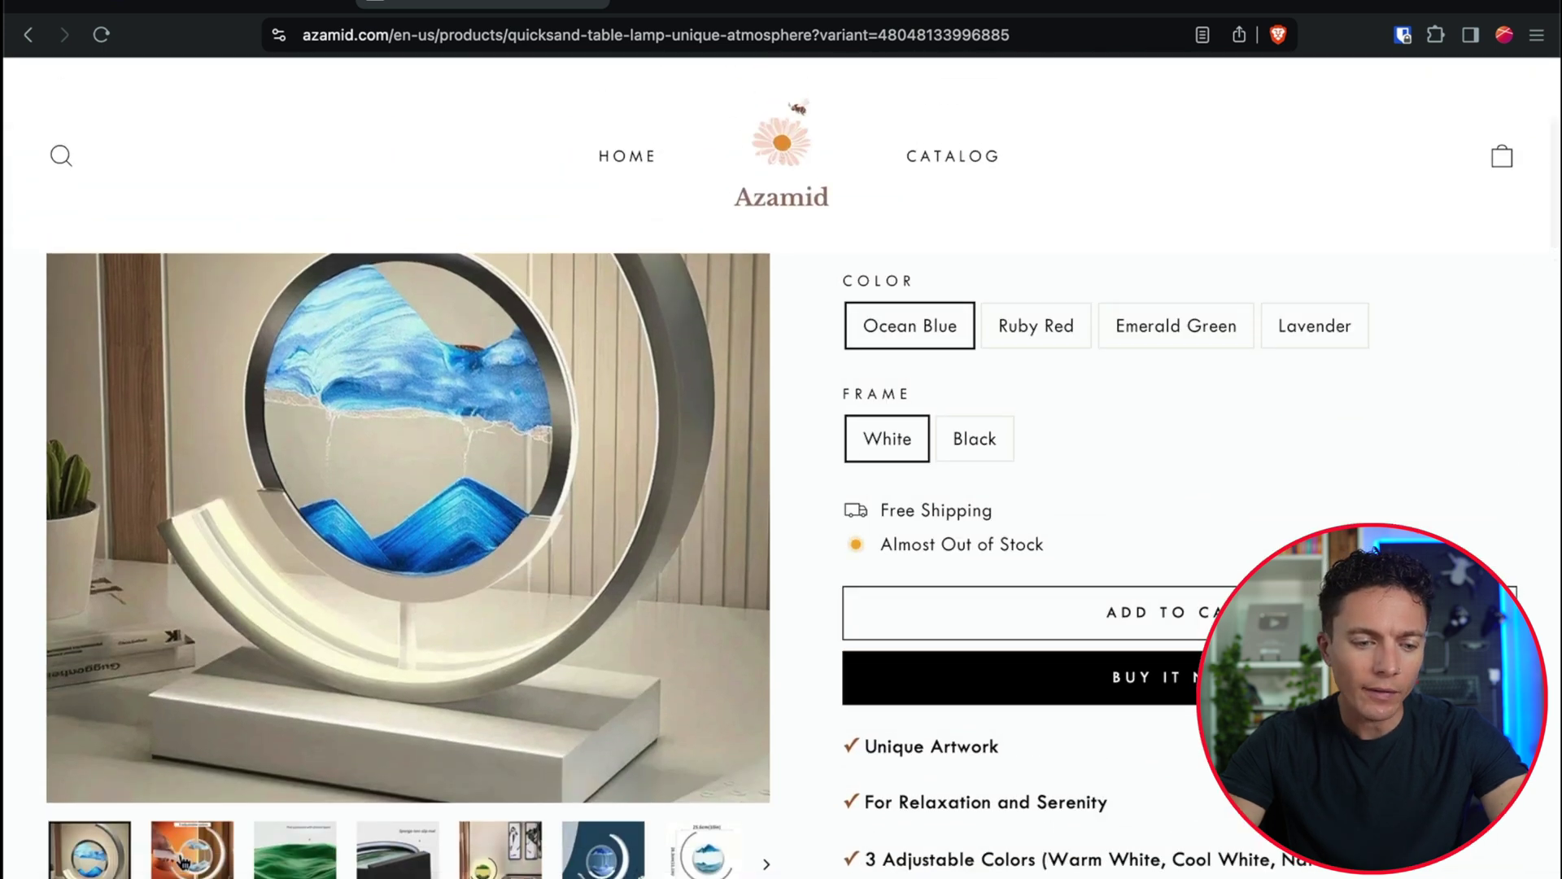
{"action": "left_click", "coordinate": [183, 854]}
{"action": "left_click", "coordinate": [295, 853]}
{"action": "left_click", "coordinate": [317, 854]}
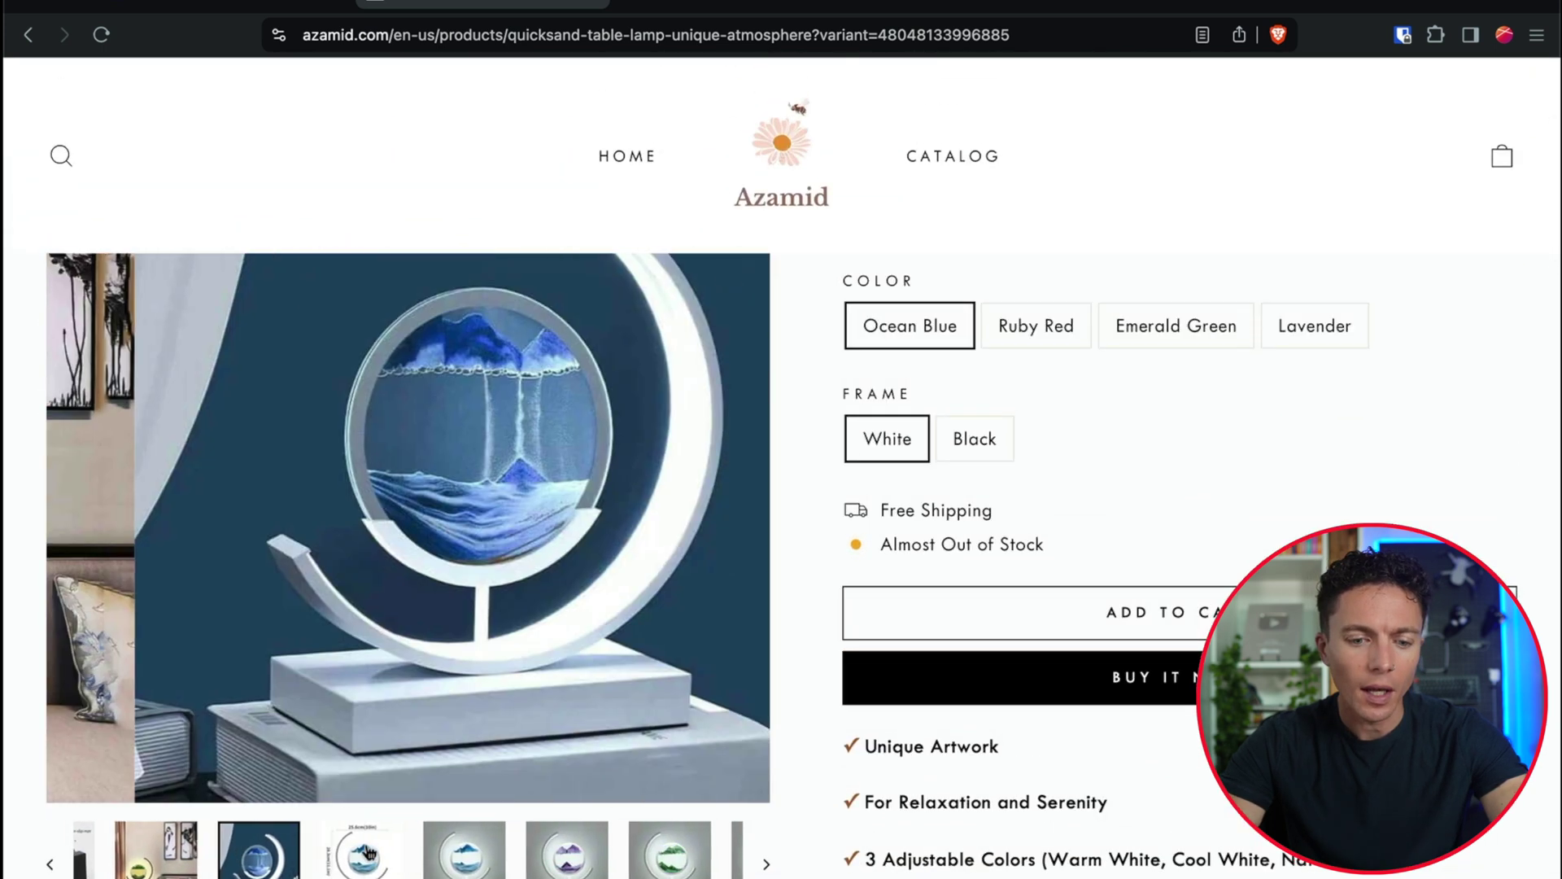
Step: Examine the lamp's gallery photo, frame options, stock notice and selling points on its product page
{"action": "left_click", "coordinate": [369, 850]}
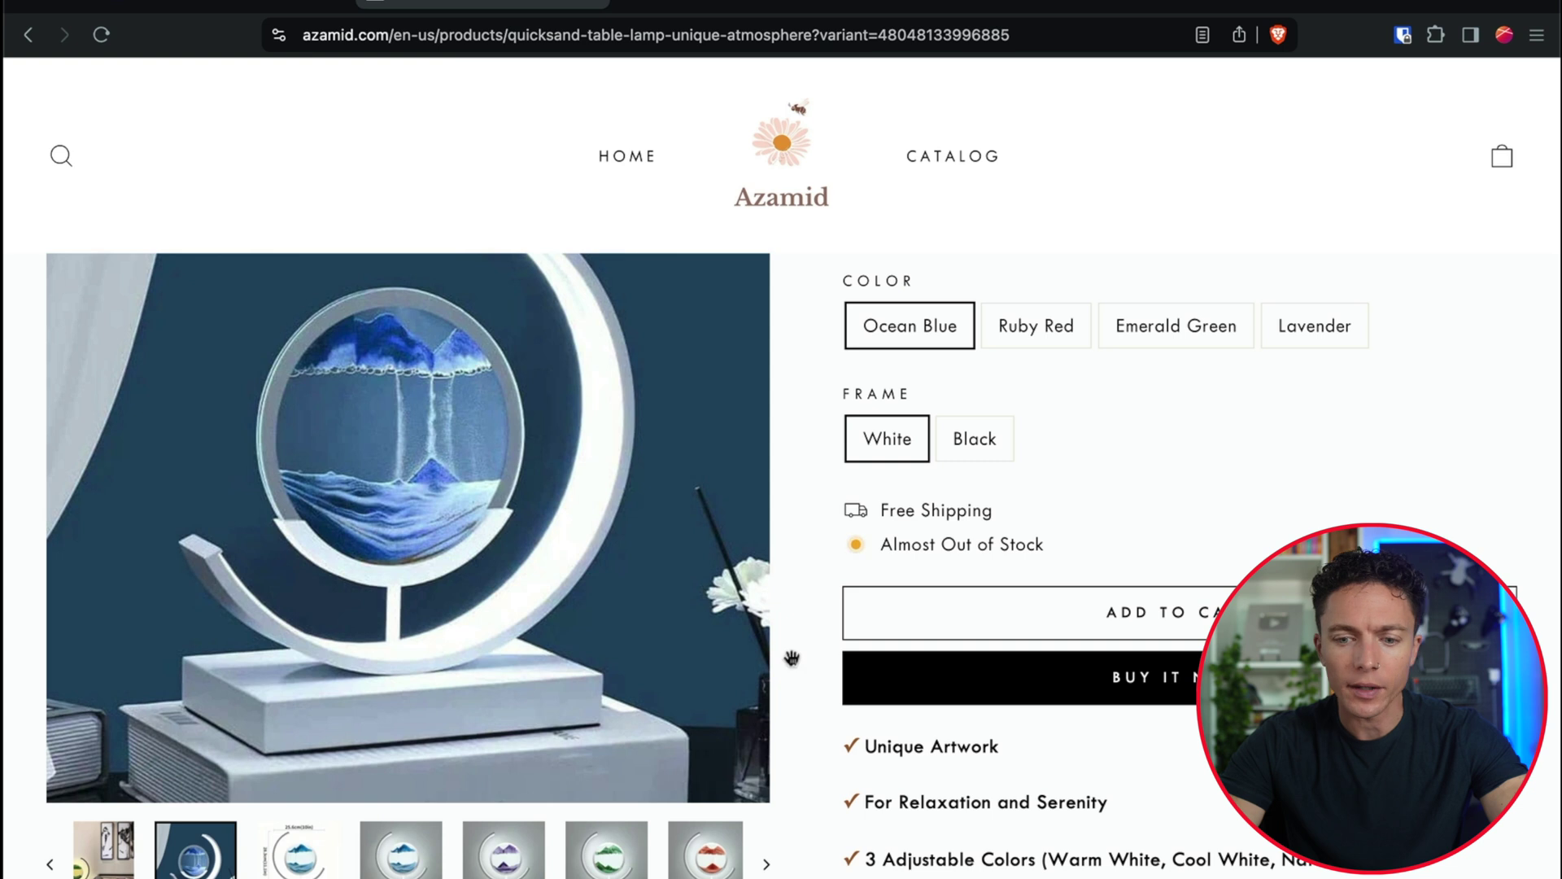
{"action": "scroll", "coordinate": [849, 827], "scroll_direction": "down", "scroll_amount": 5}
{"action": "scroll", "coordinate": [1396, 269], "scroll_direction": "up", "scroll_amount": 2}
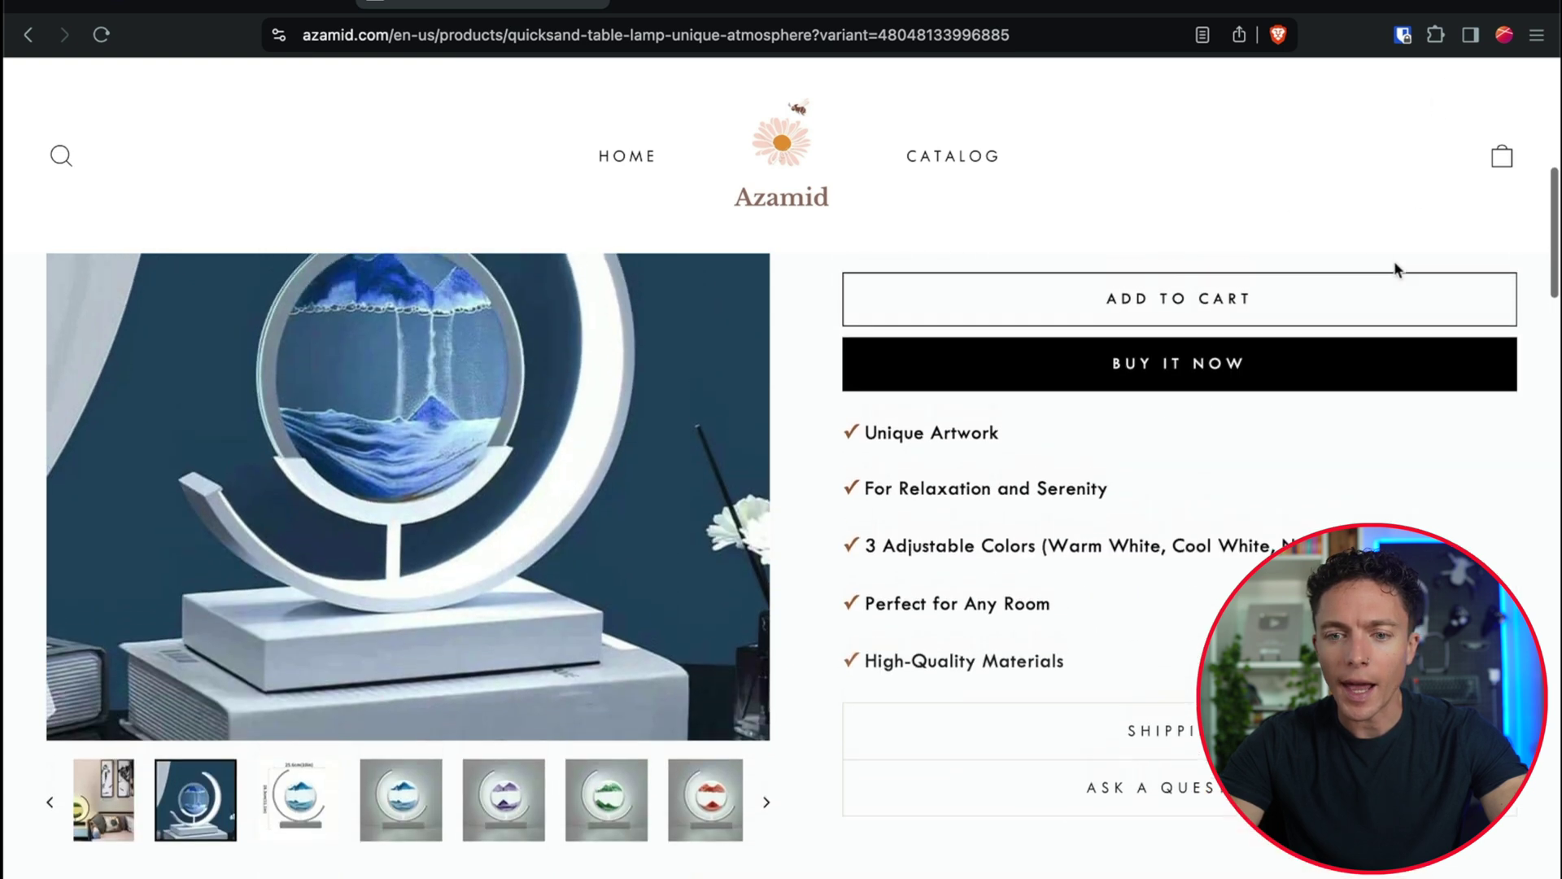
{"action": "scroll", "coordinate": [1293, 398], "scroll_direction": "up", "scroll_amount": 2}
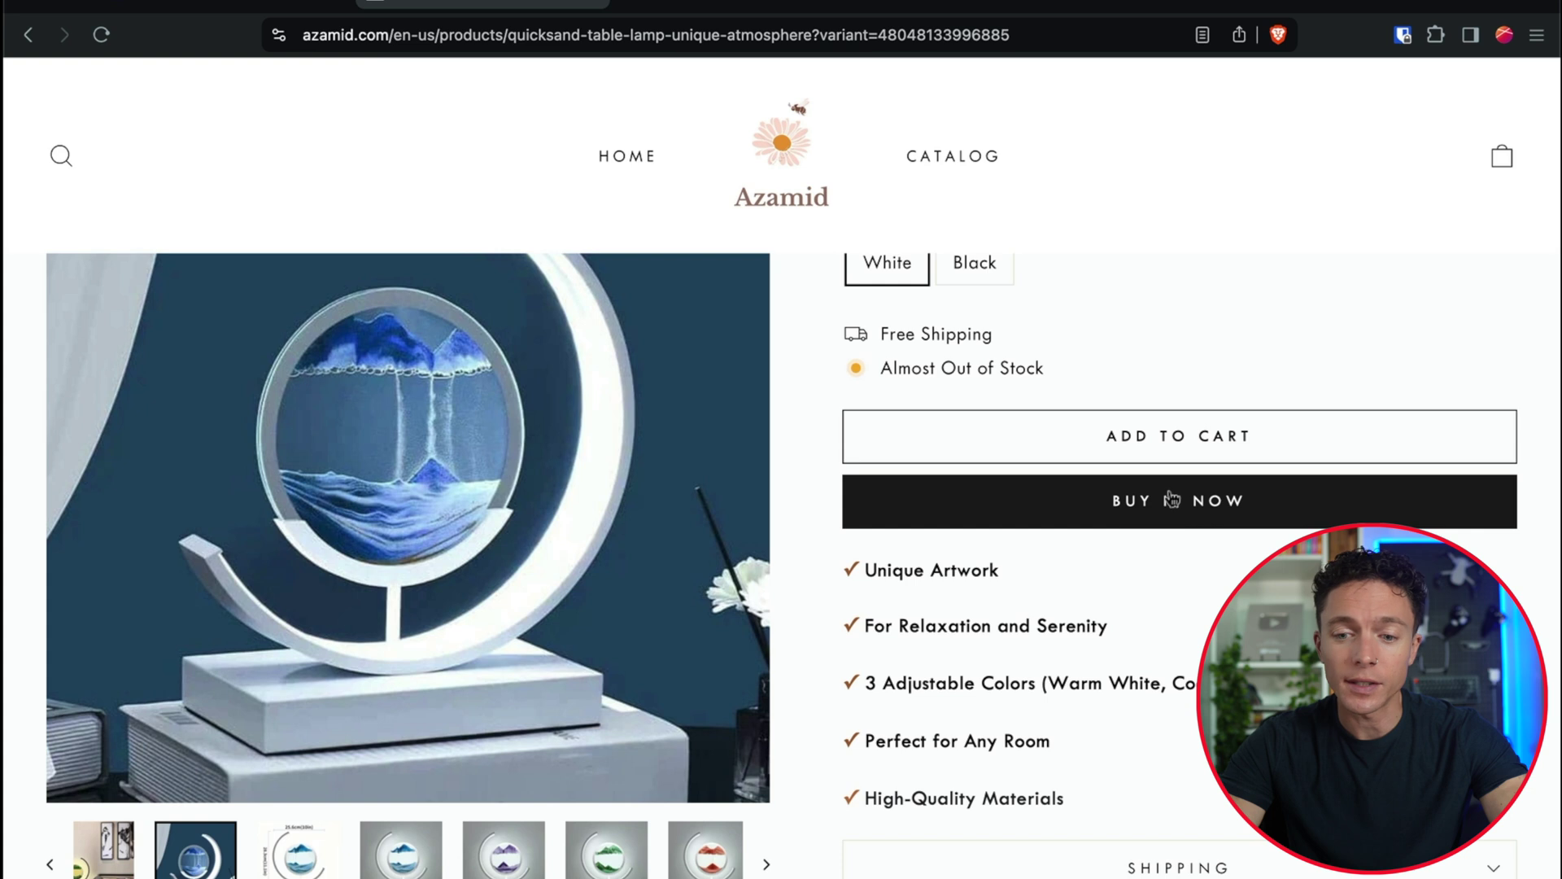
{"action": "scroll", "coordinate": [1179, 521], "scroll_direction": "up", "scroll_amount": 2}
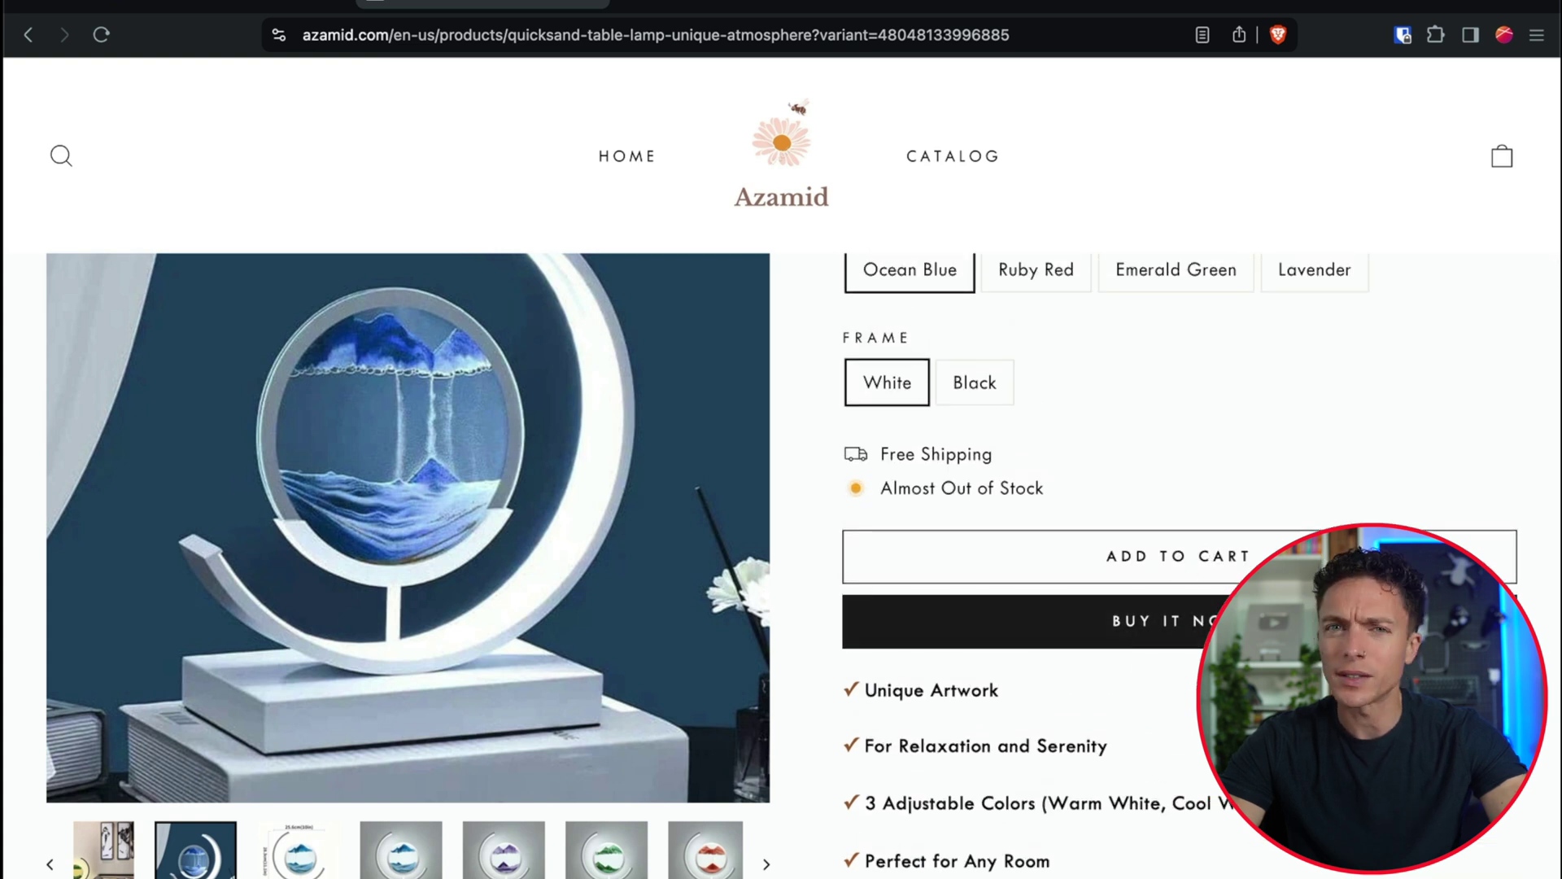
{"action": "scroll", "coordinate": [1165, 558], "scroll_direction": "down", "scroll_amount": 1}
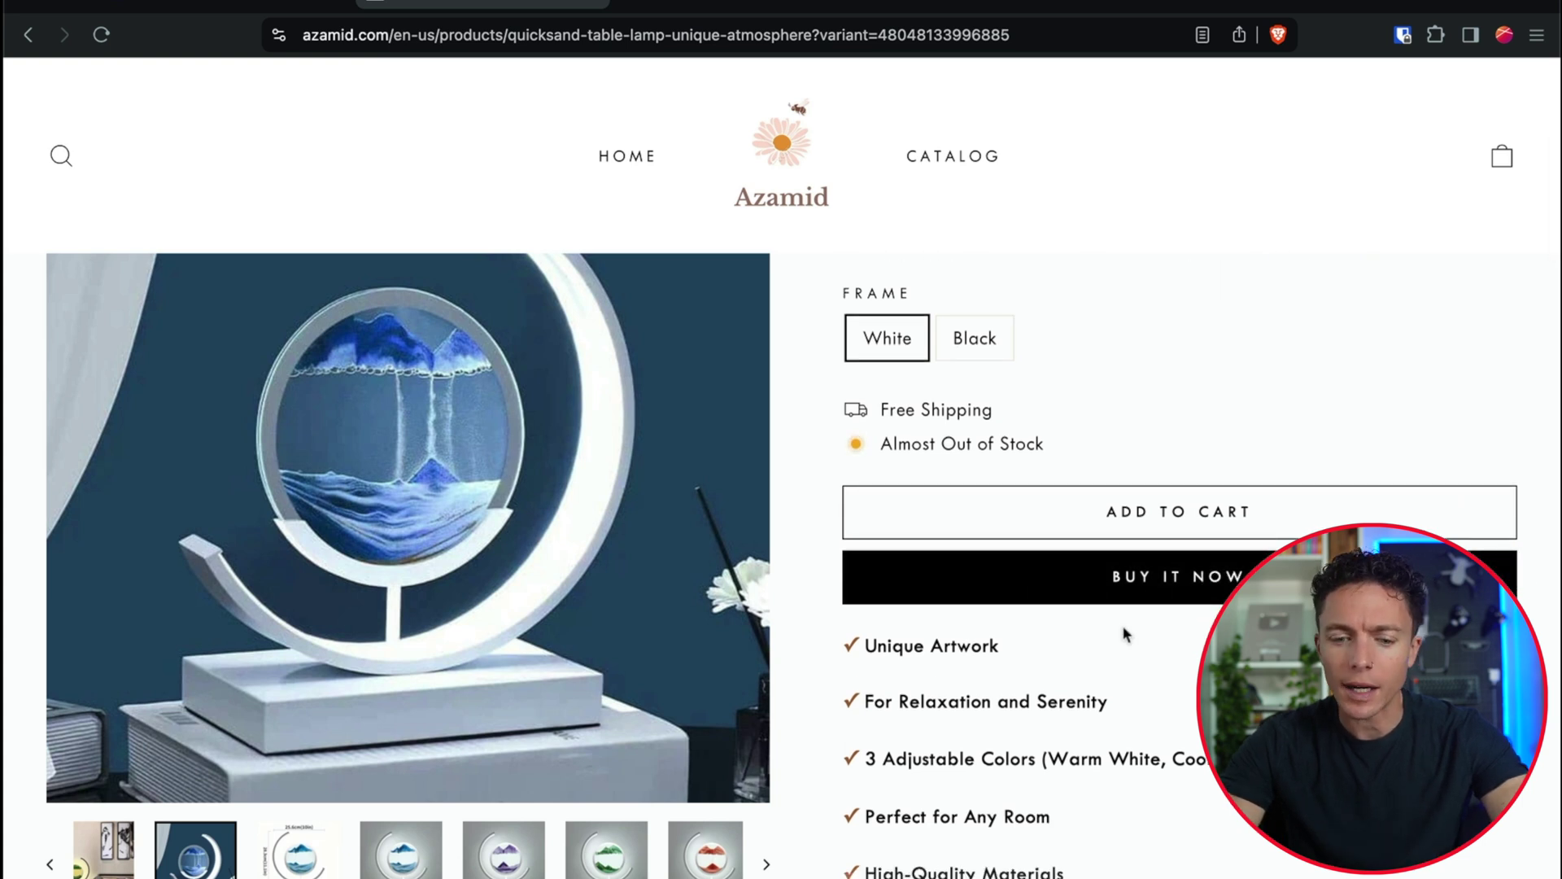
Step: Read through the lamp's Elegant Relaxation description, the customer reviews and the store footer
{"action": "scroll", "coordinate": [1123, 626], "scroll_direction": "down", "scroll_amount": 10}
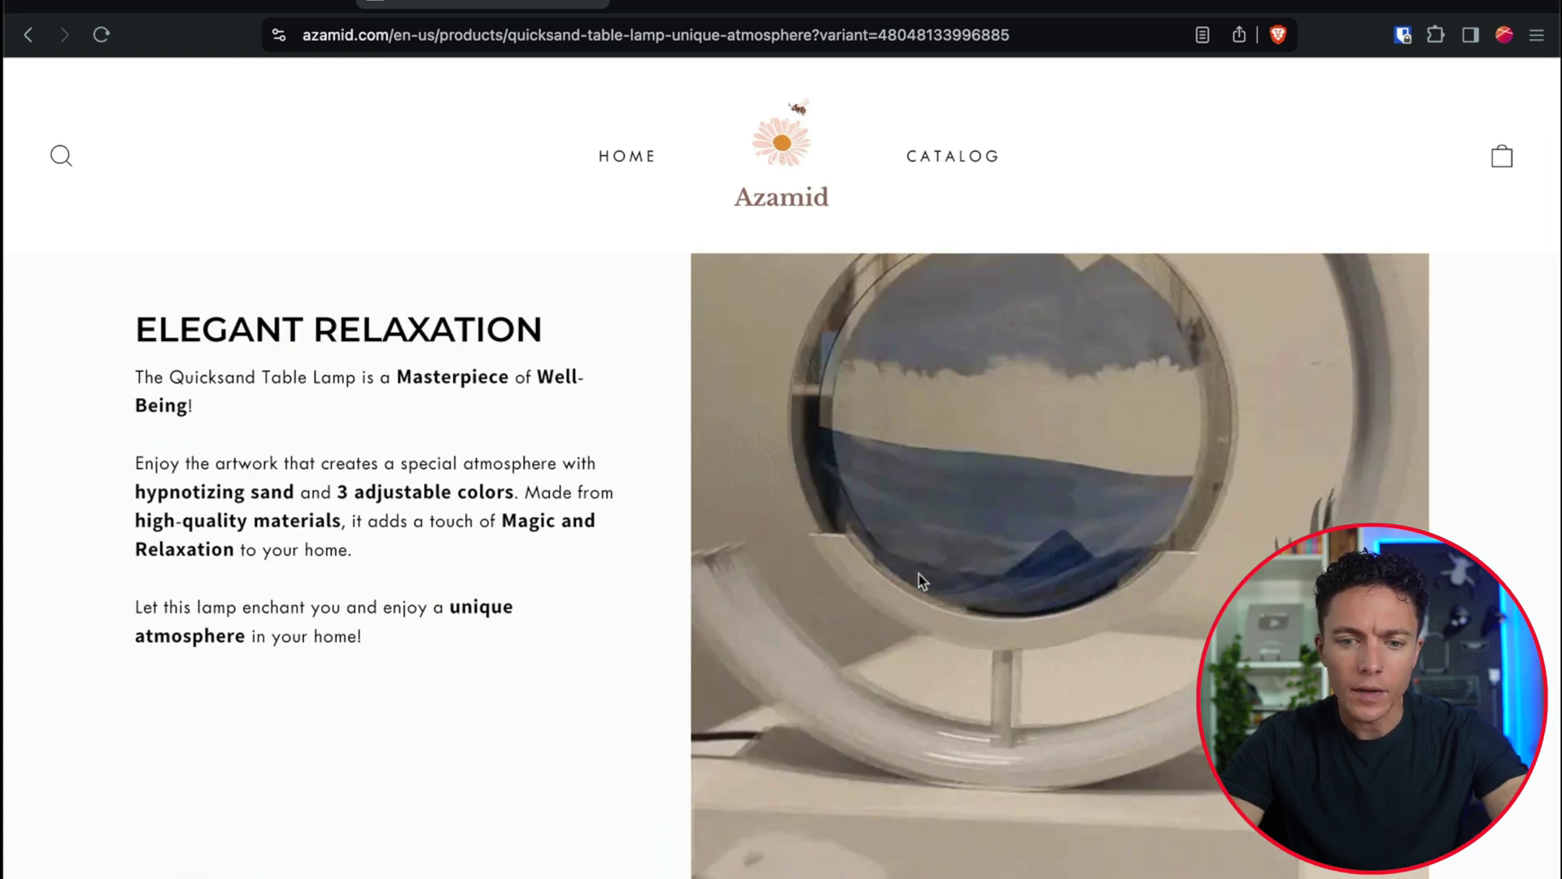
{"action": "scroll", "coordinate": [638, 687], "scroll_direction": "down", "scroll_amount": 6}
{"action": "scroll", "coordinate": [637, 689], "scroll_direction": "down", "scroll_amount": 15}
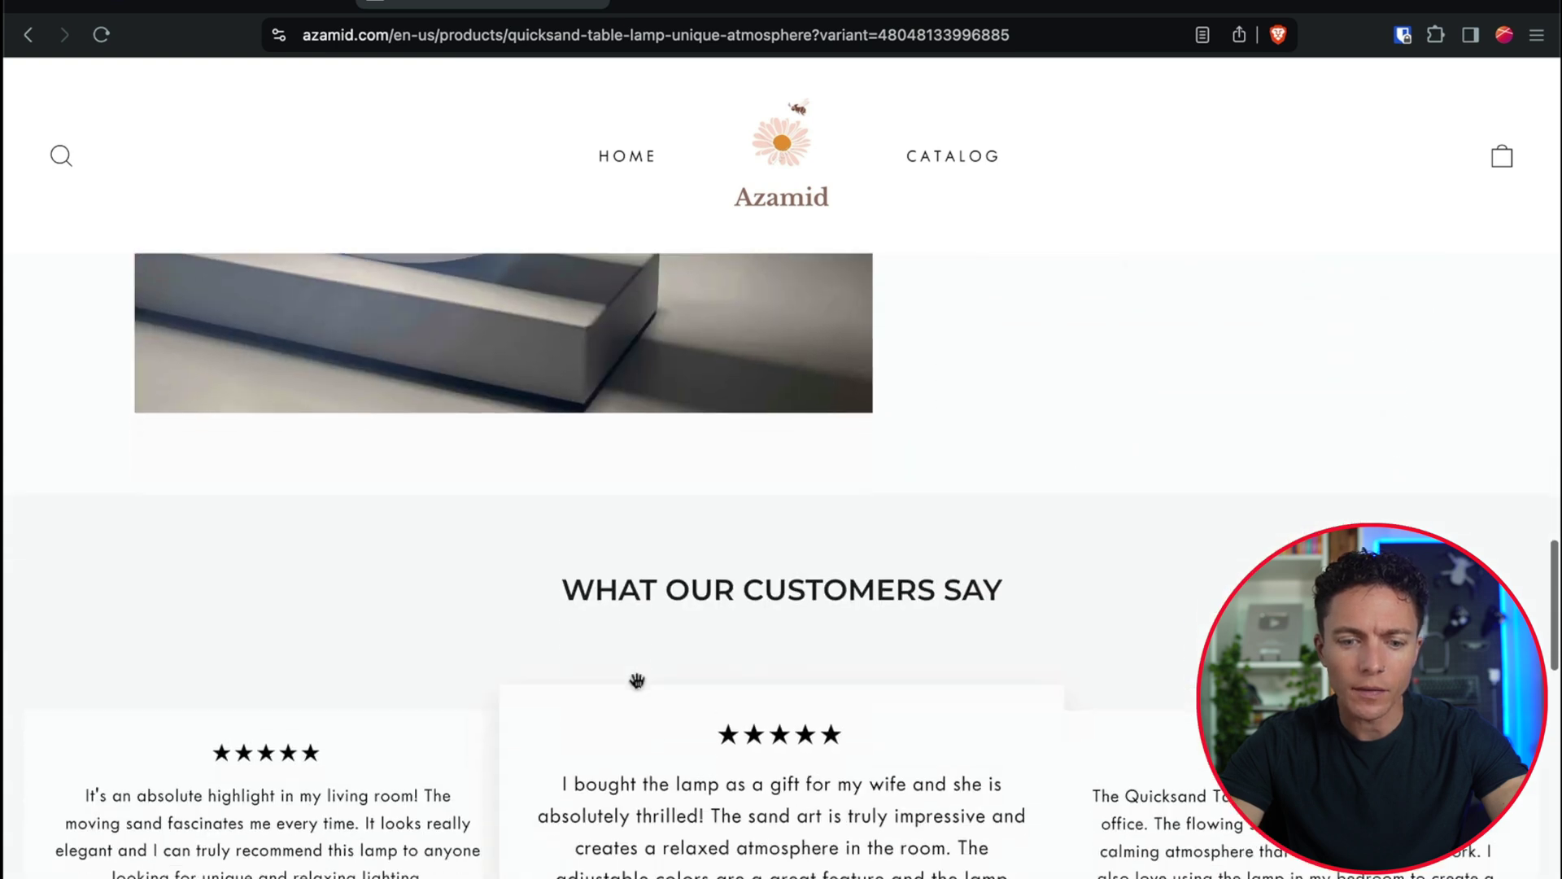
{"action": "scroll", "coordinate": [637, 690], "scroll_direction": "up", "scroll_amount": 4}
{"action": "scroll", "coordinate": [638, 690], "scroll_direction": "up", "scroll_amount": 3}
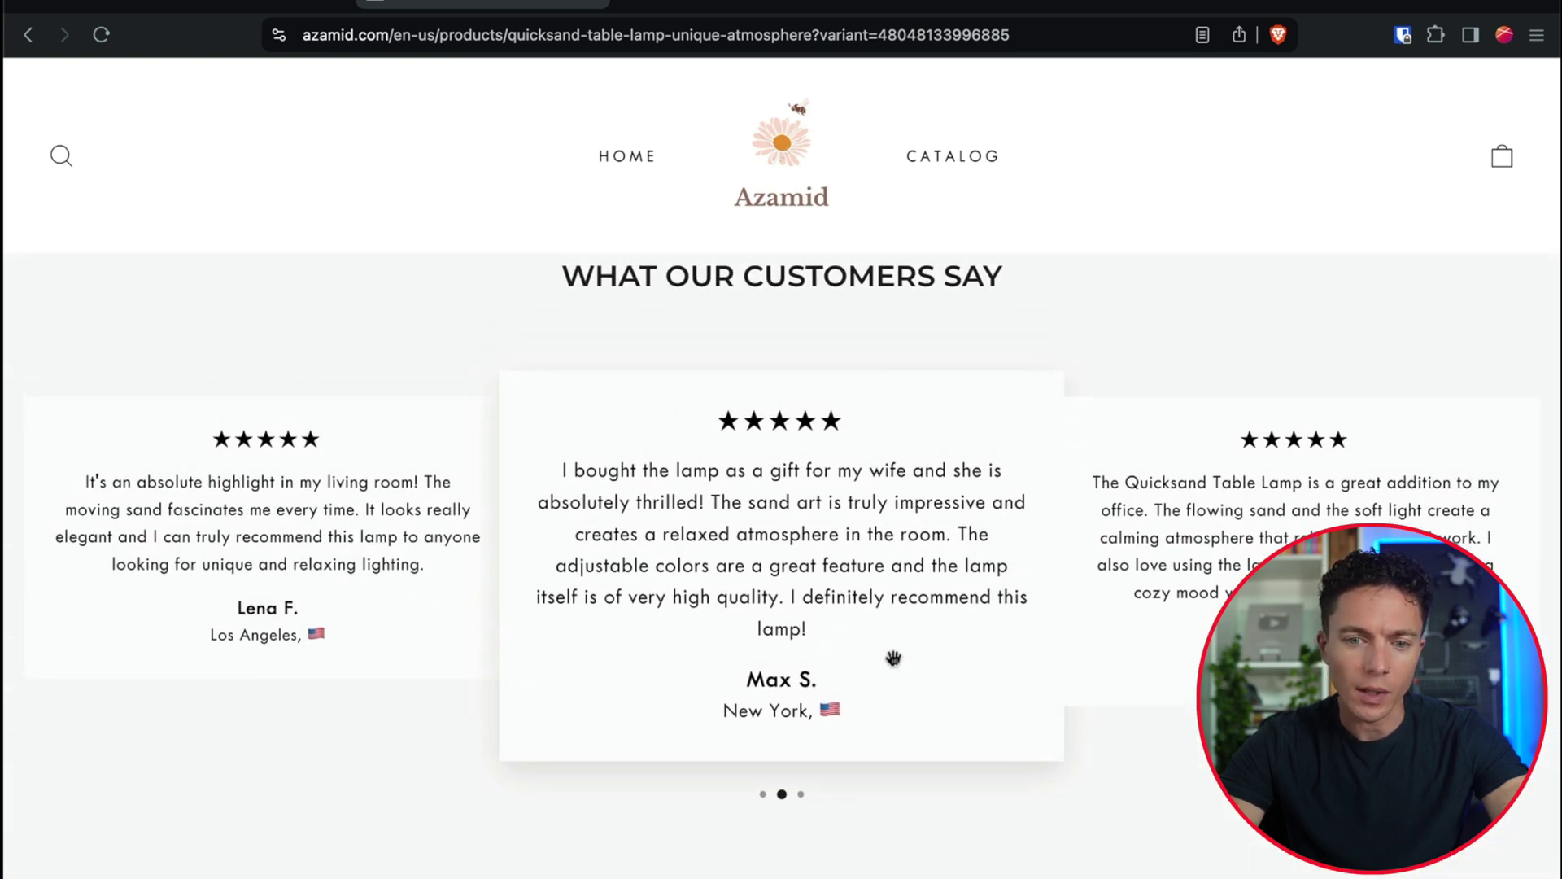
{"action": "scroll", "coordinate": [894, 656], "scroll_direction": "down", "scroll_amount": 10}
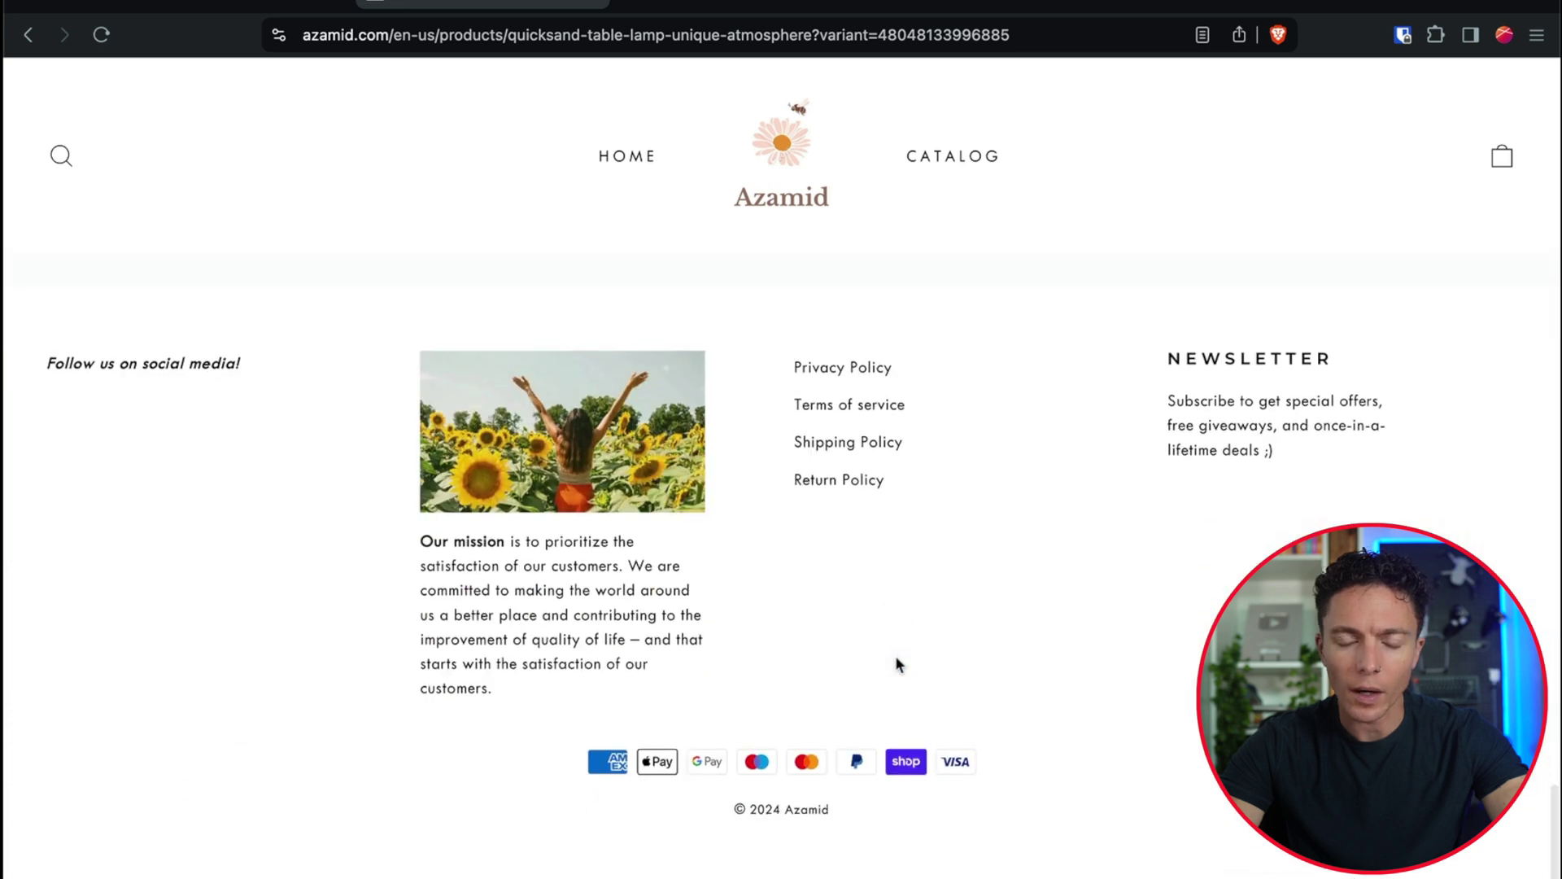
{"action": "scroll", "coordinate": [895, 664], "scroll_direction": "up", "scroll_amount": 10}
Step: Return to the ZIK Analytics market insights and open the similar AliExpress products for the quicksand lamp
{"action": "left_click", "coordinate": [214, 4]}
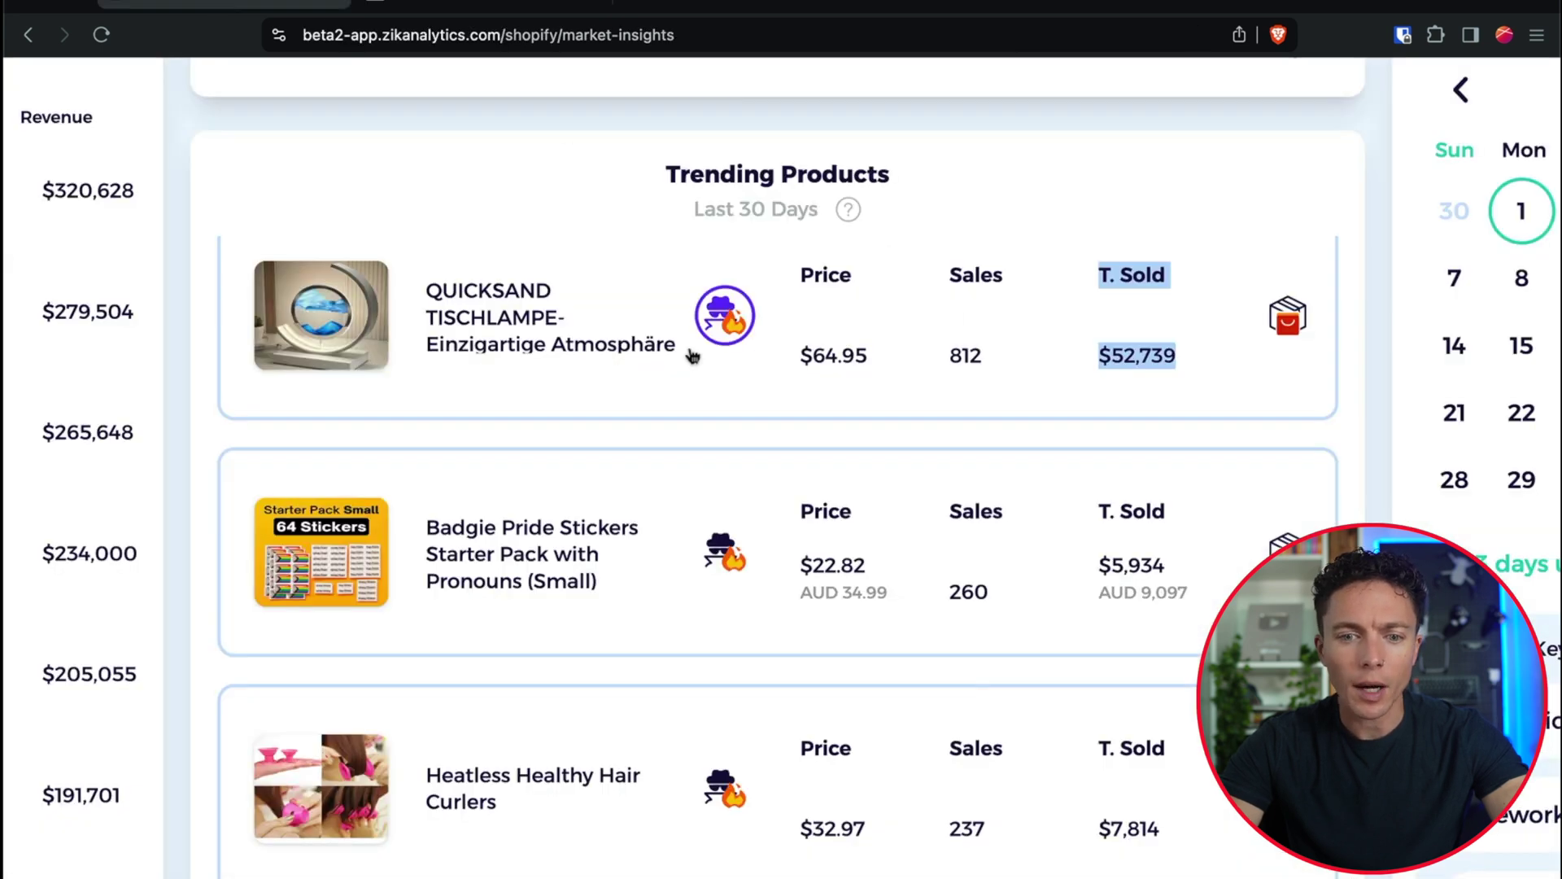
{"action": "left_click", "coordinate": [897, 384]}
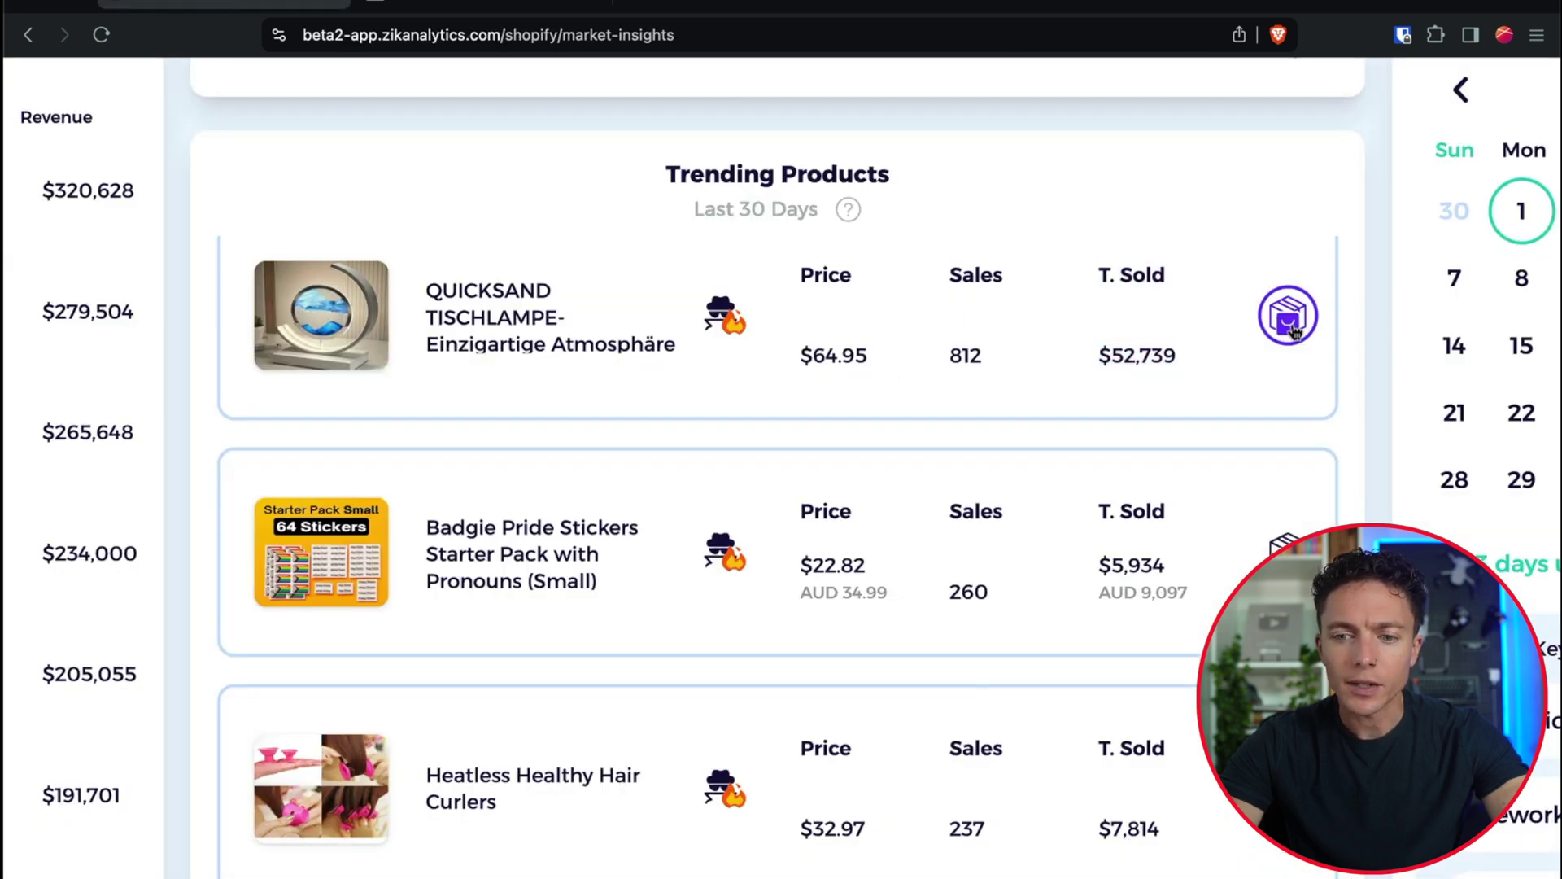
{"action": "left_click", "coordinate": [1289, 325]}
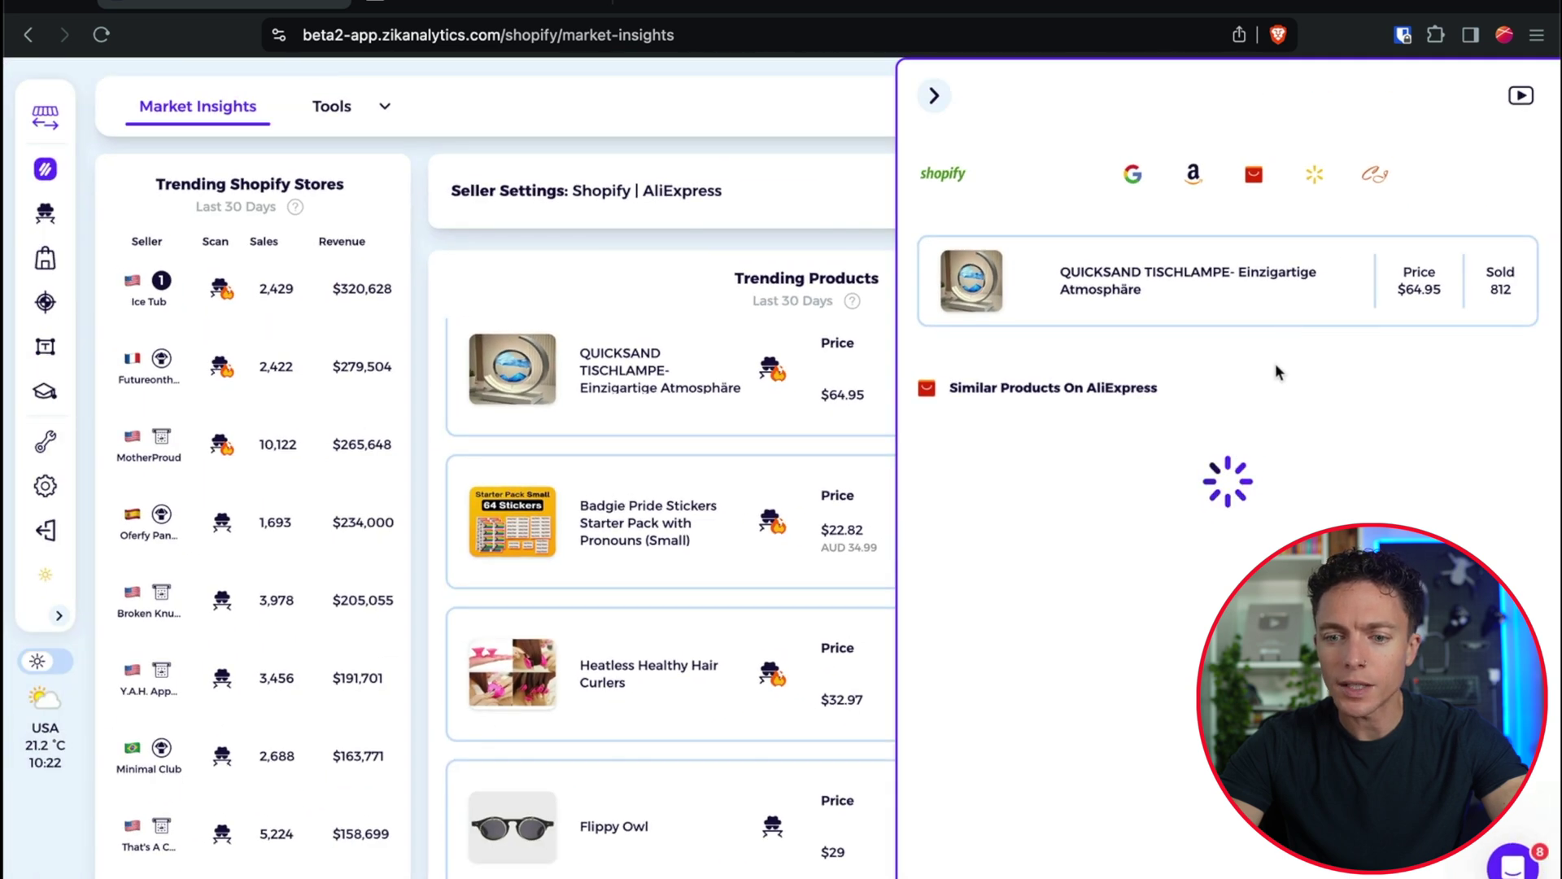
{"action": "scroll", "coordinate": [1279, 356], "scroll_direction": "down", "scroll_amount": 1}
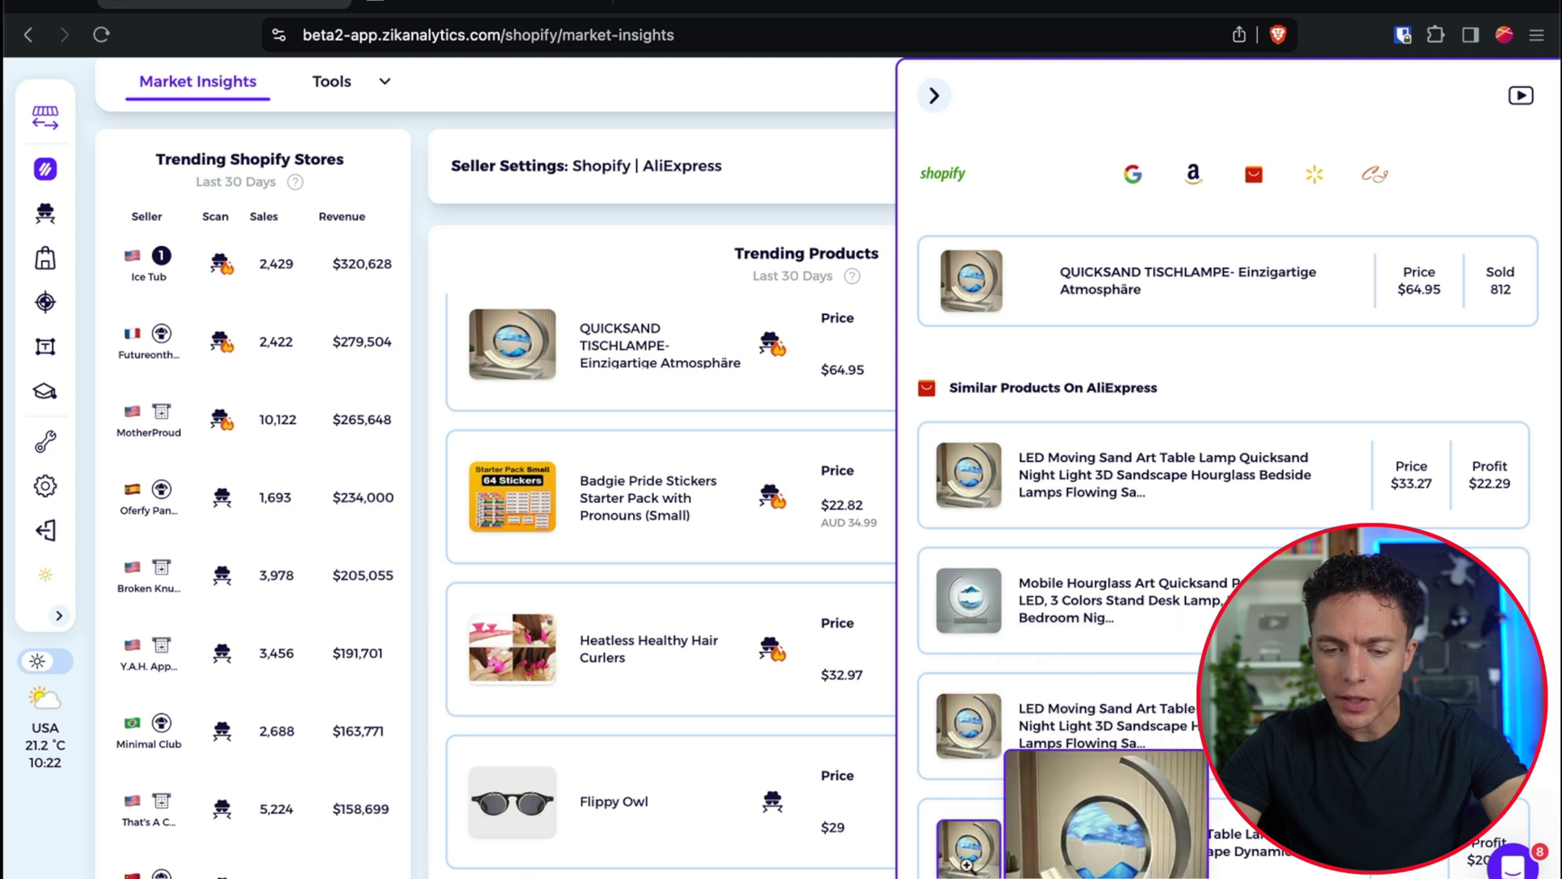
Step: Highlight the price of the first similar AliExpress lamp to compare it with the Shopify selling price
{"action": "mouse_move", "coordinate": [976, 748]}
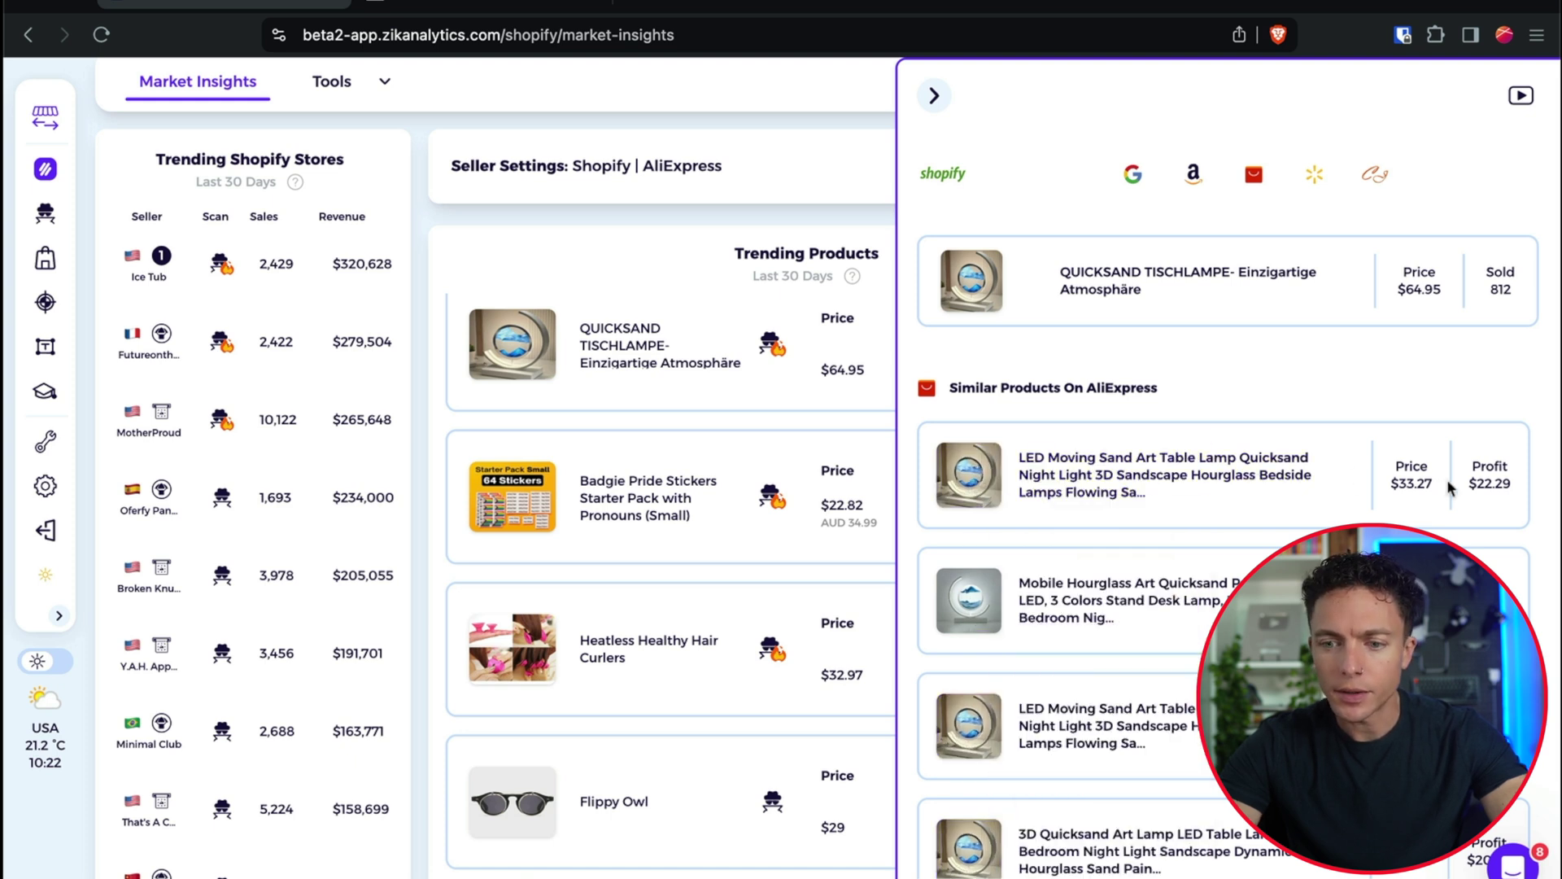
{"action": "left_click_drag", "start_coordinate": [1390, 486], "coordinate": [1434, 488]}
{"action": "scroll", "coordinate": [1479, 490], "scroll_direction": "down", "scroll_amount": 1}
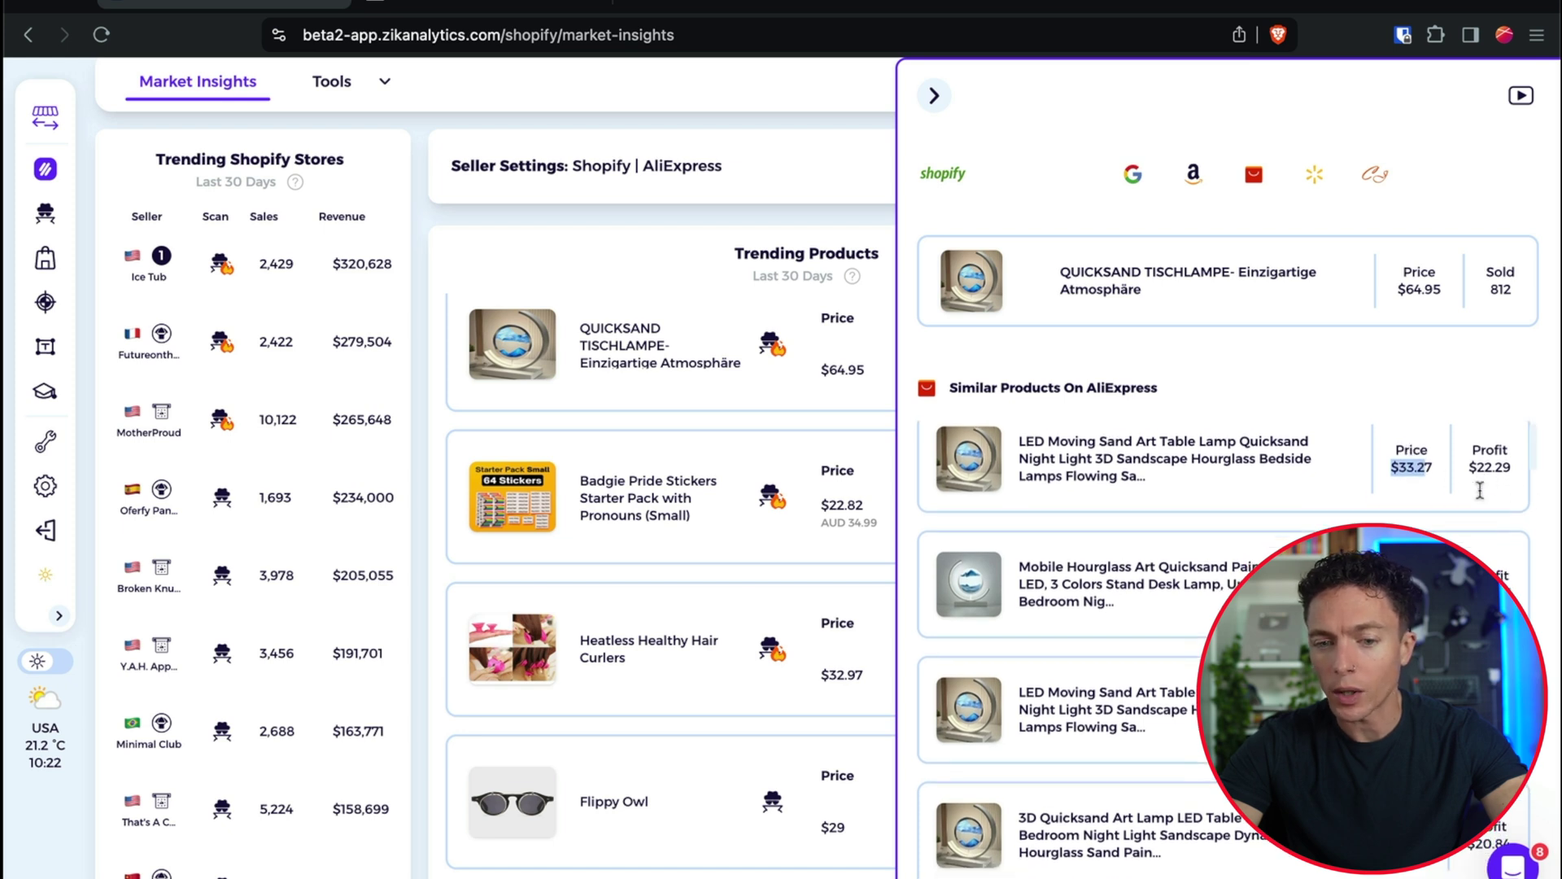
Step: Look through the list of similar AliExpress lamps to compare their prices and profits
{"action": "scroll", "coordinate": [1479, 491], "scroll_direction": "down", "scroll_amount": 5}
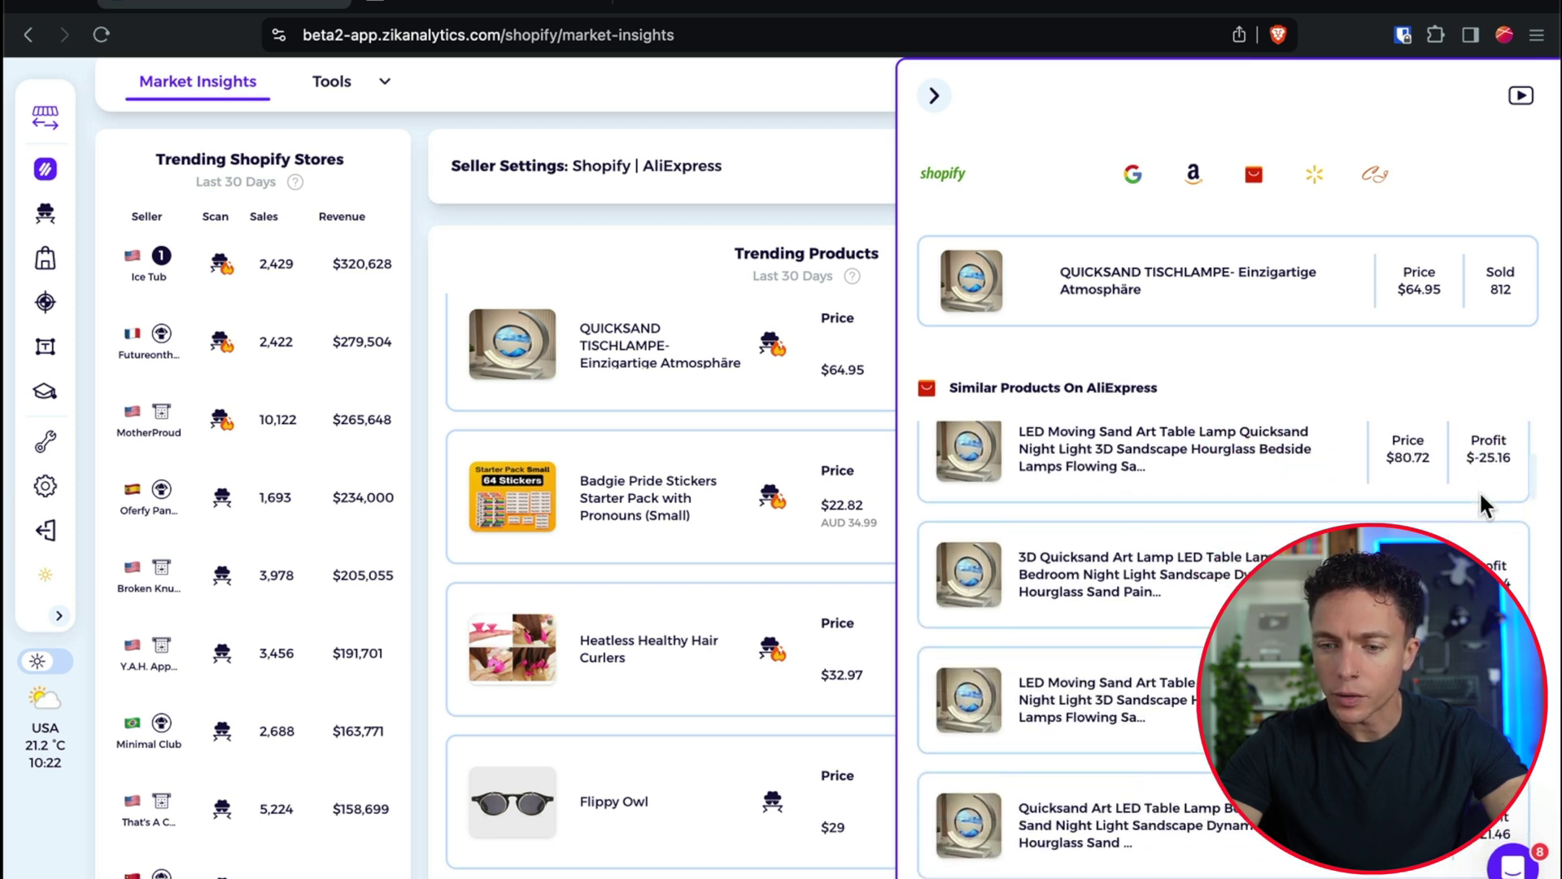
{"action": "scroll", "coordinate": [1479, 491], "scroll_direction": "down", "scroll_amount": 8}
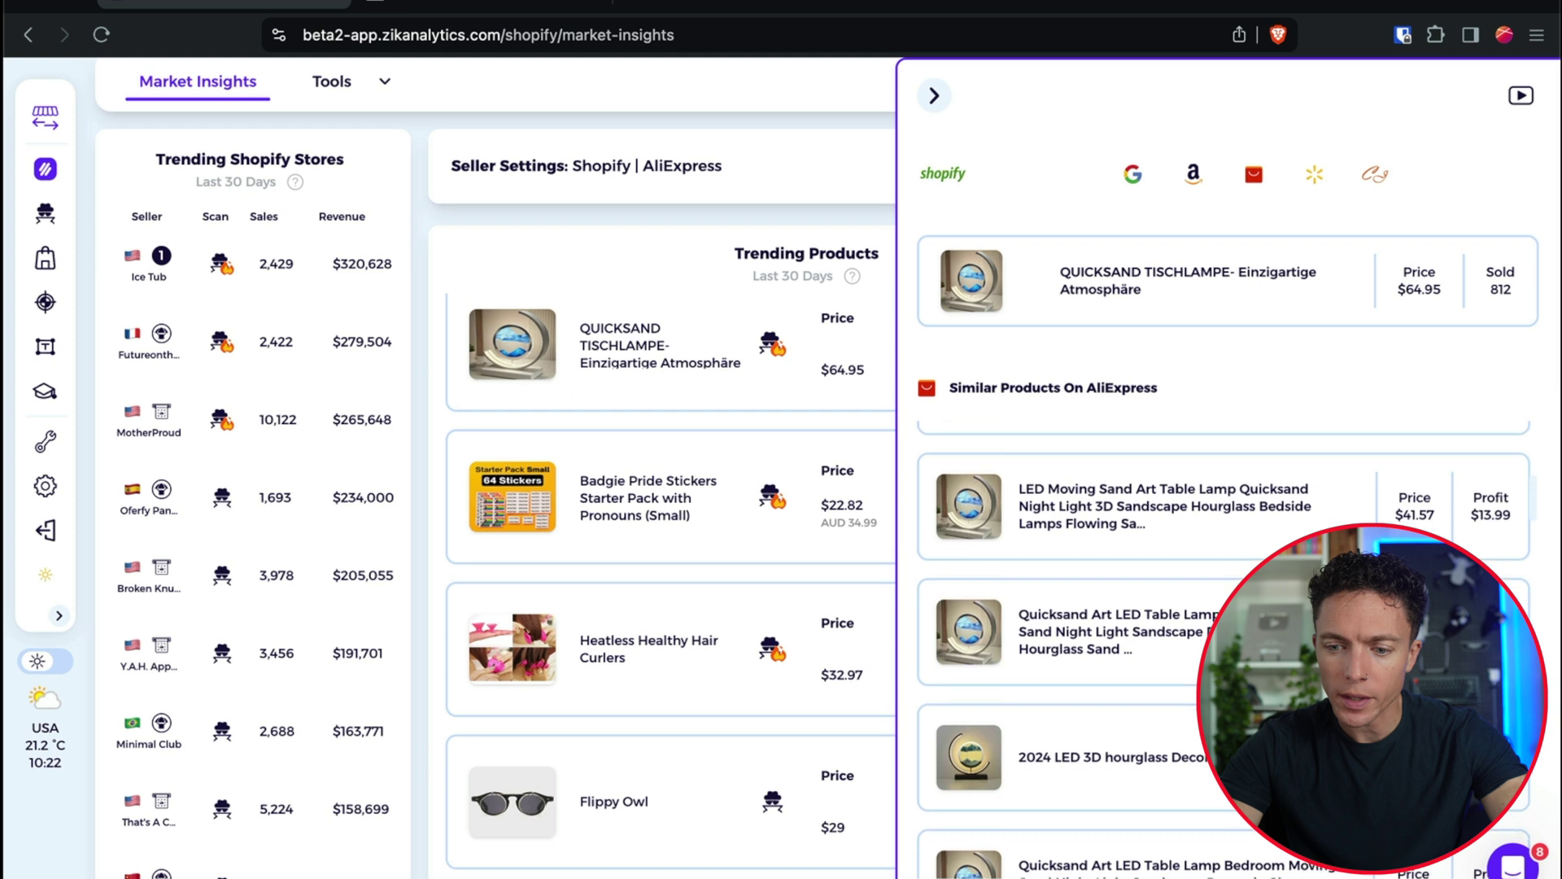
{"action": "scroll", "coordinate": [1479, 491], "scroll_direction": "down", "scroll_amount": 1}
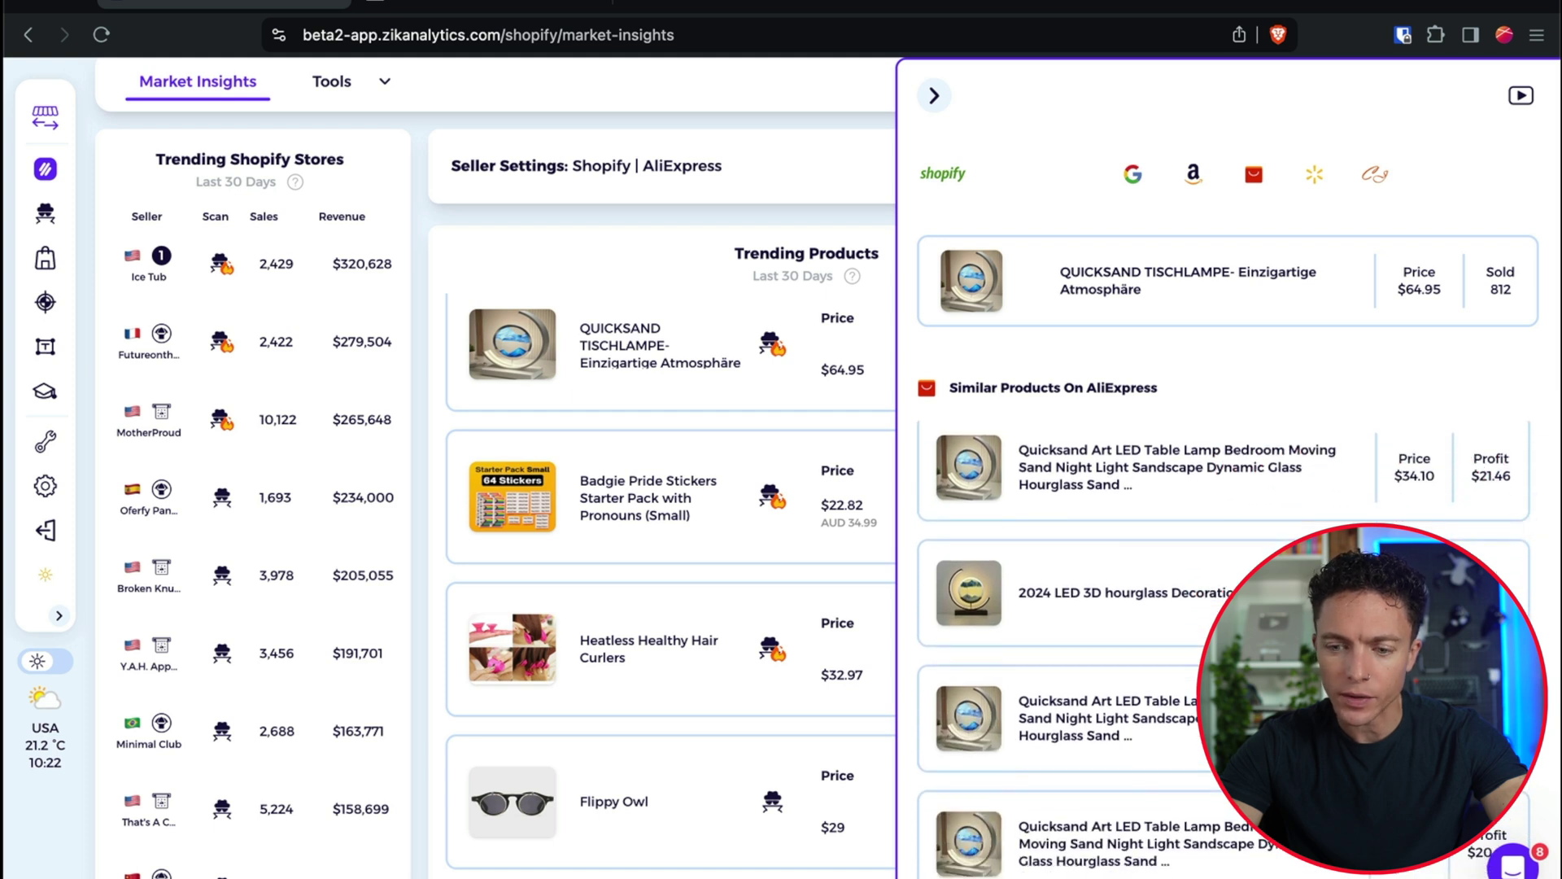
{"action": "scroll", "coordinate": [1478, 491], "scroll_direction": "down", "scroll_amount": 6}
{"action": "scroll", "coordinate": [1479, 490], "scroll_direction": "down", "scroll_amount": 6}
{"action": "scroll", "coordinate": [1479, 491], "scroll_direction": "down", "scroll_amount": 6}
{"action": "scroll", "coordinate": [1479, 491], "scroll_direction": "down", "scroll_amount": 3}
{"action": "scroll", "coordinate": [1479, 491], "scroll_direction": "up", "scroll_amount": 3}
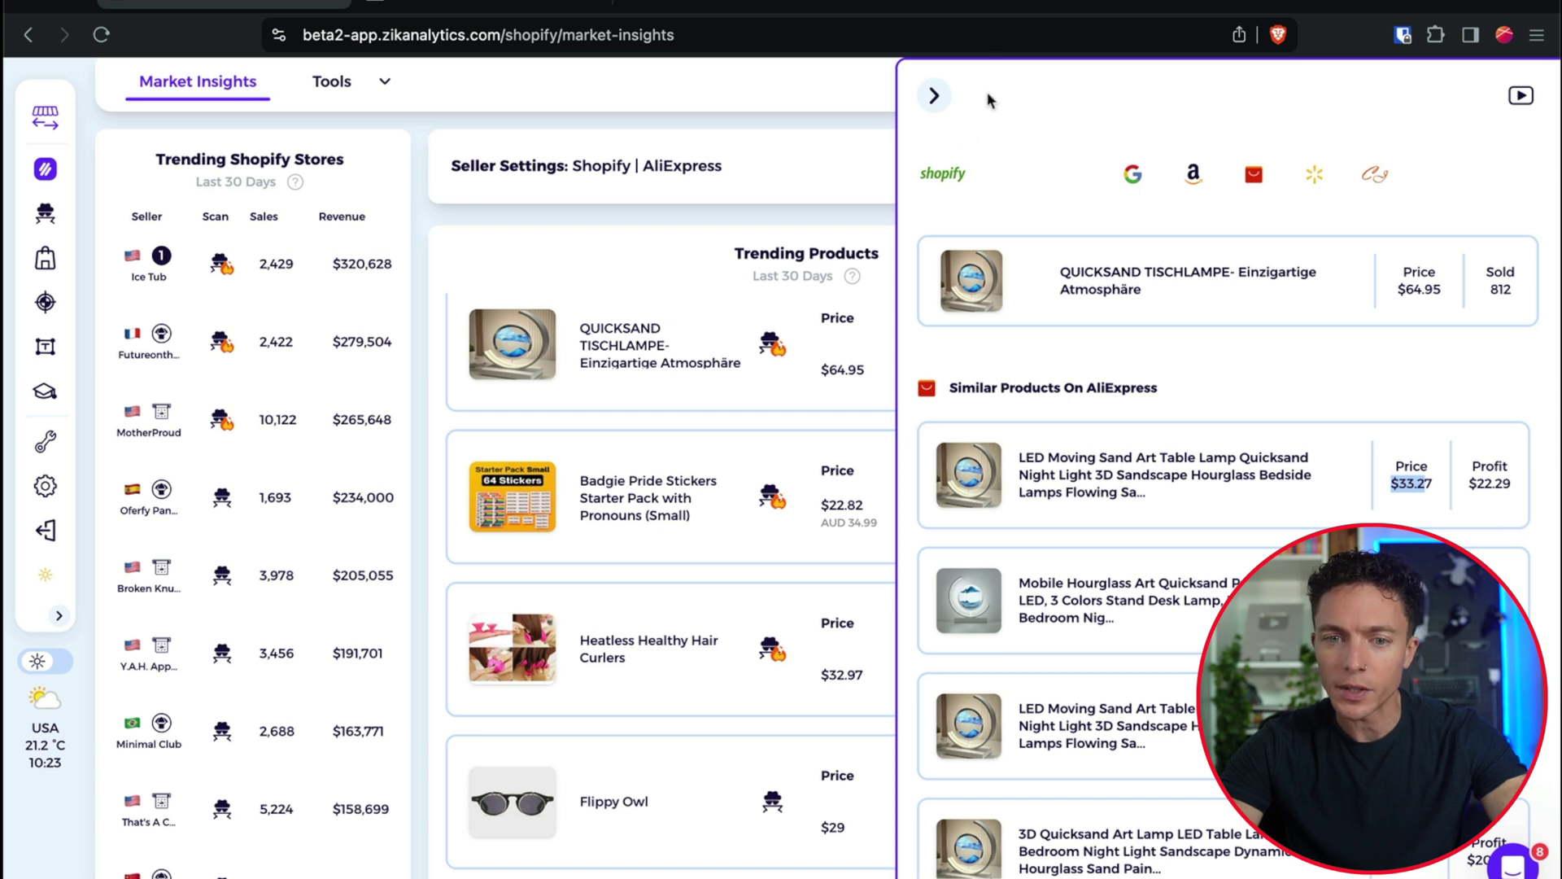
Step: Open the first similar lamp's AliExpress listing and compare its photos with those on the Azamid product page
{"action": "left_click", "coordinate": [1175, 480]}
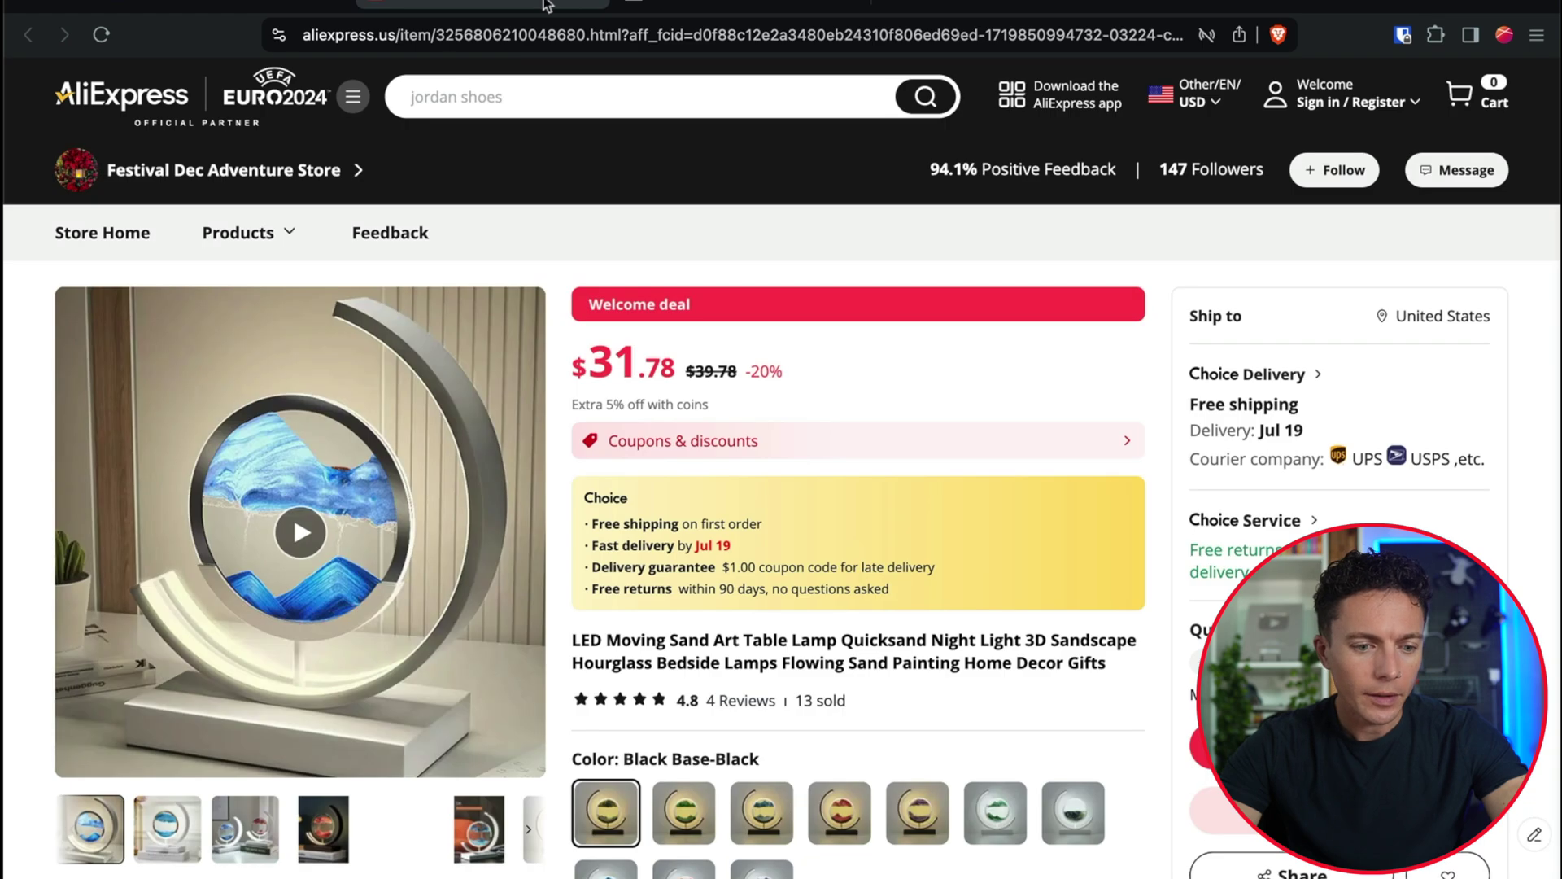
{"action": "left_click", "coordinate": [747, 3]}
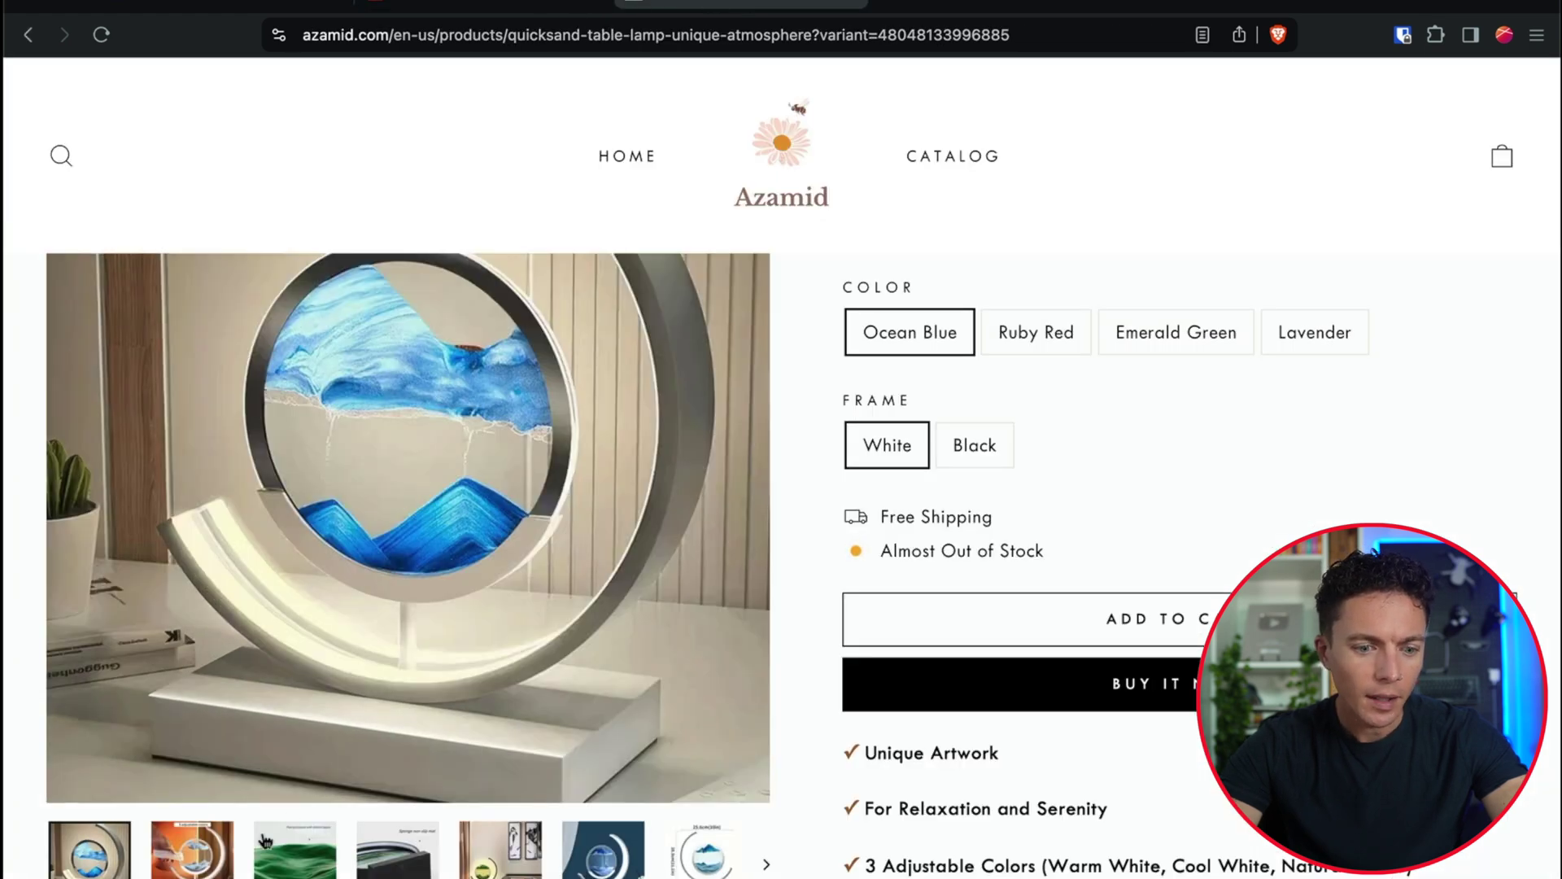
{"action": "left_click", "coordinate": [509, 7]}
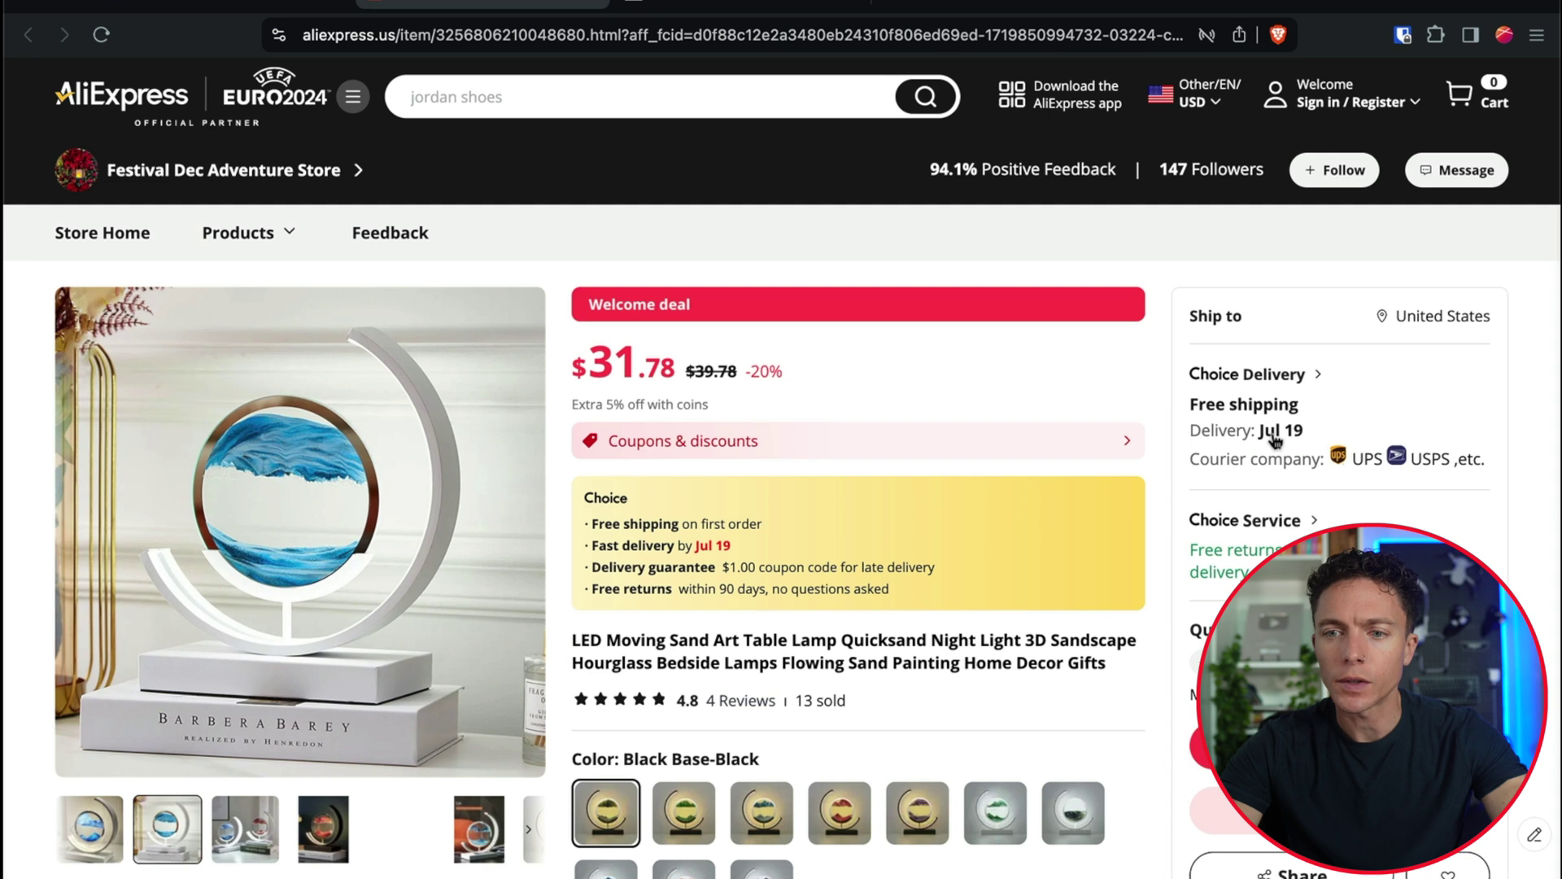
Step: Return to the Azamid lamp page and review its options, selling points and description
{"action": "left_click", "coordinate": [773, 10]}
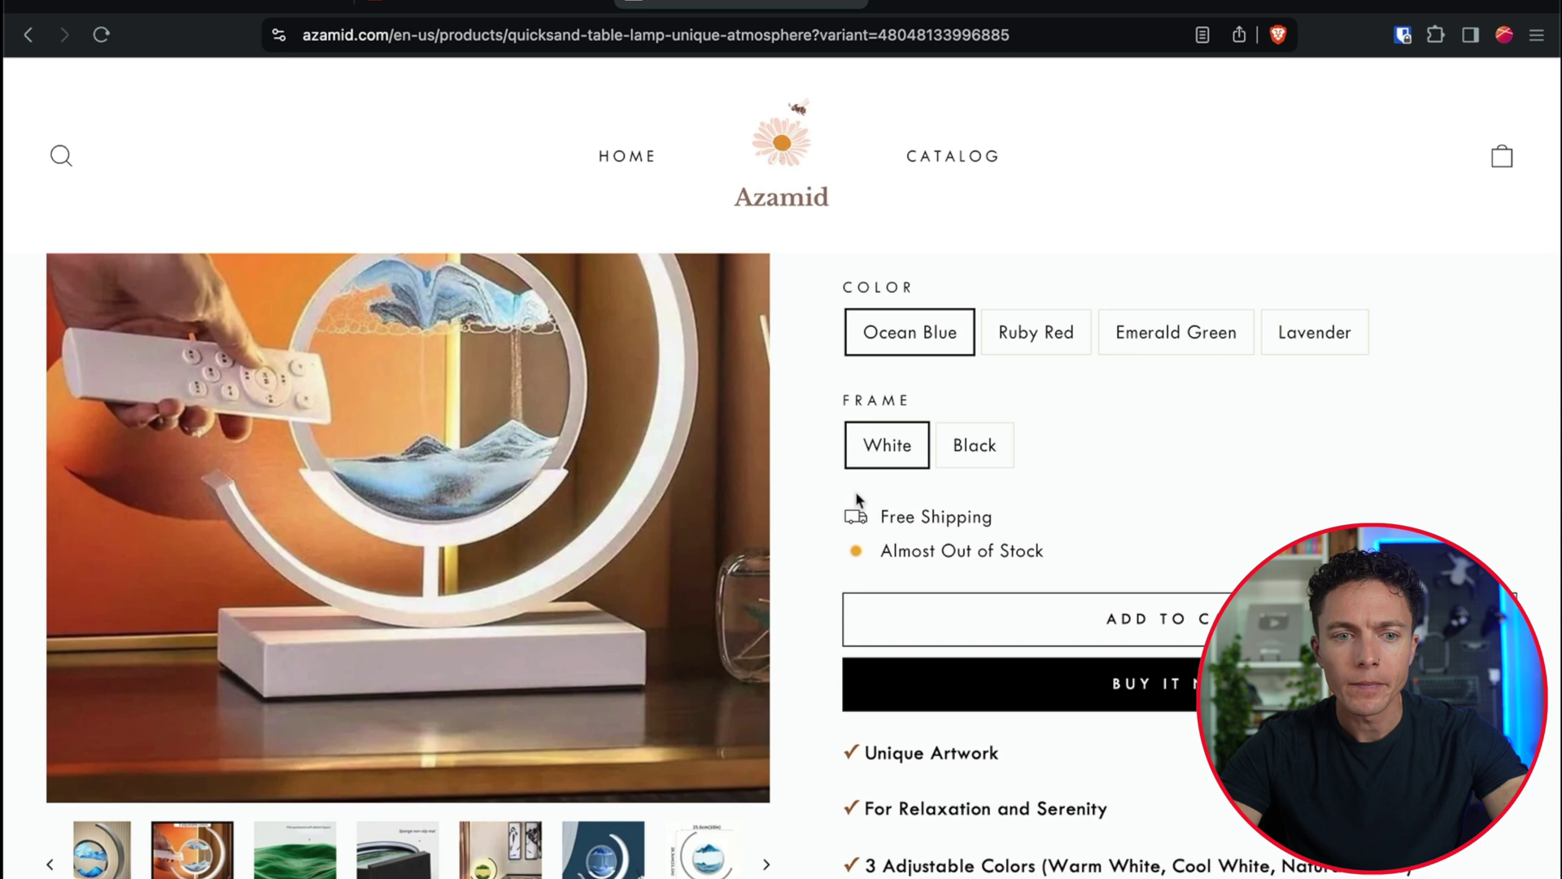
{"action": "scroll", "coordinate": [858, 499], "scroll_direction": "down", "scroll_amount": 2}
{"action": "scroll", "coordinate": [857, 498], "scroll_direction": "down", "scroll_amount": 8}
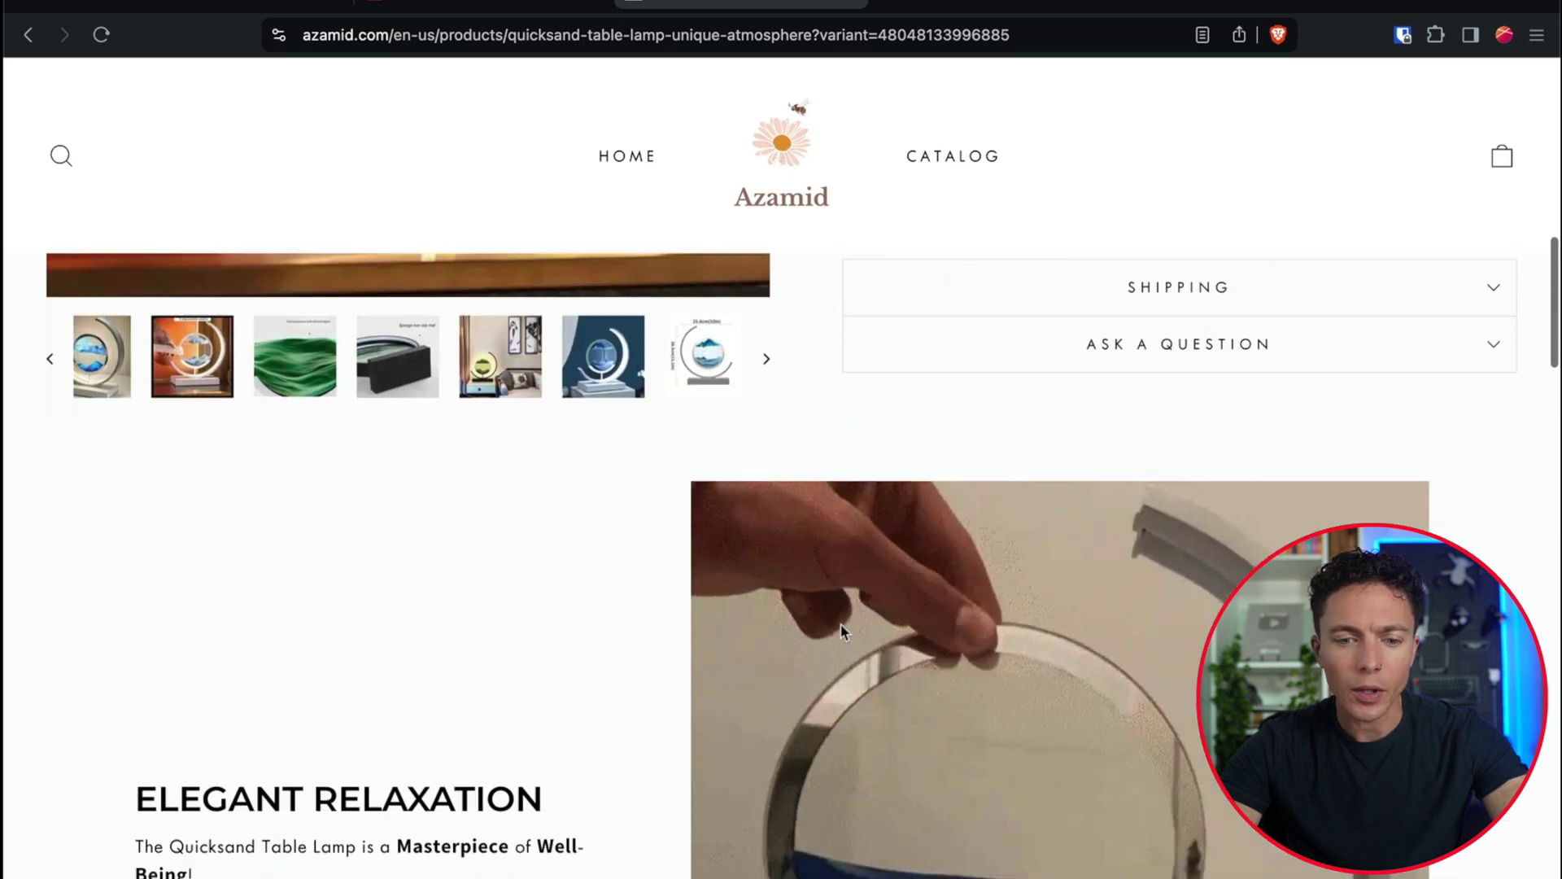
{"action": "scroll", "coordinate": [841, 632], "scroll_direction": "down", "scroll_amount": 2}
{"action": "scroll", "coordinate": [841, 631], "scroll_direction": "up", "scroll_amount": 7}
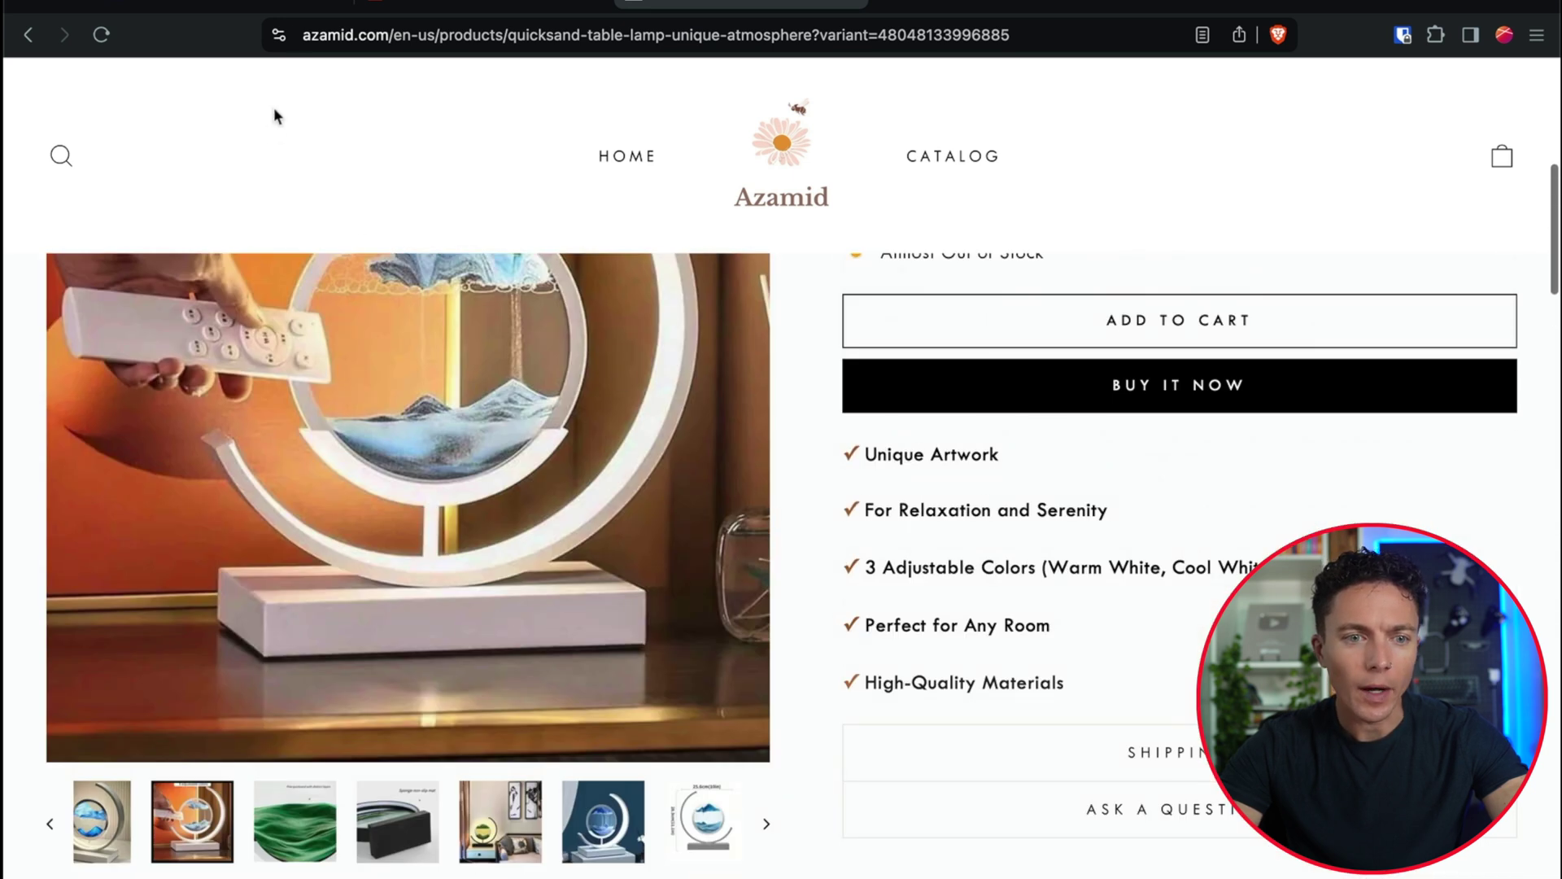
Step: Close the similar products list in ZIK Analytics and scan the quicksand lamp's store, Azamid, in the Sales Tracker
{"action": "left_click", "coordinate": [307, 4]}
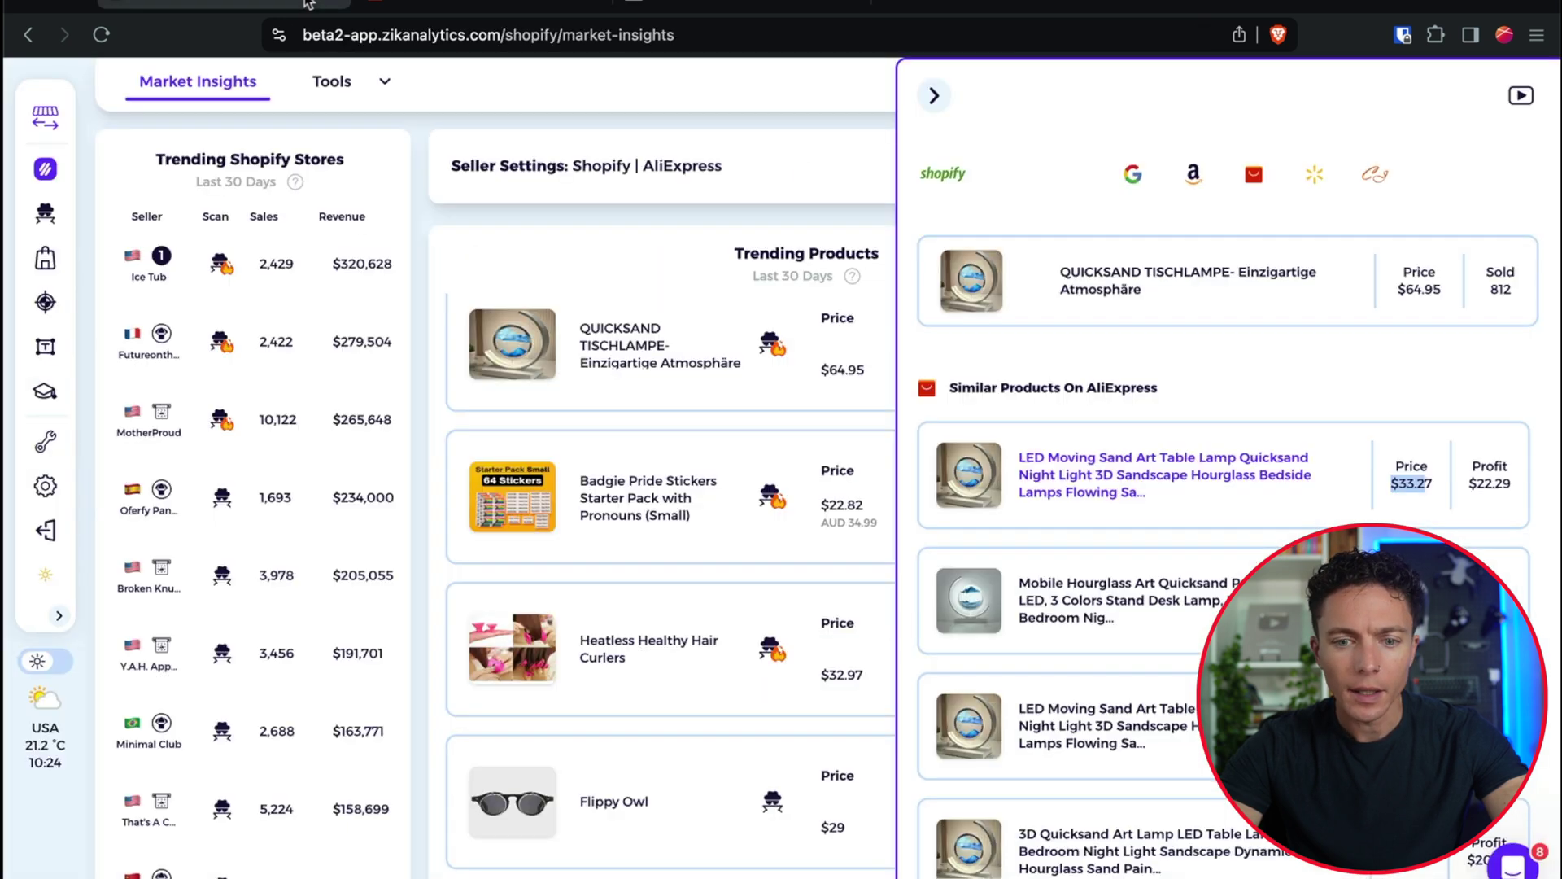
{"action": "left_click", "coordinate": [935, 96]}
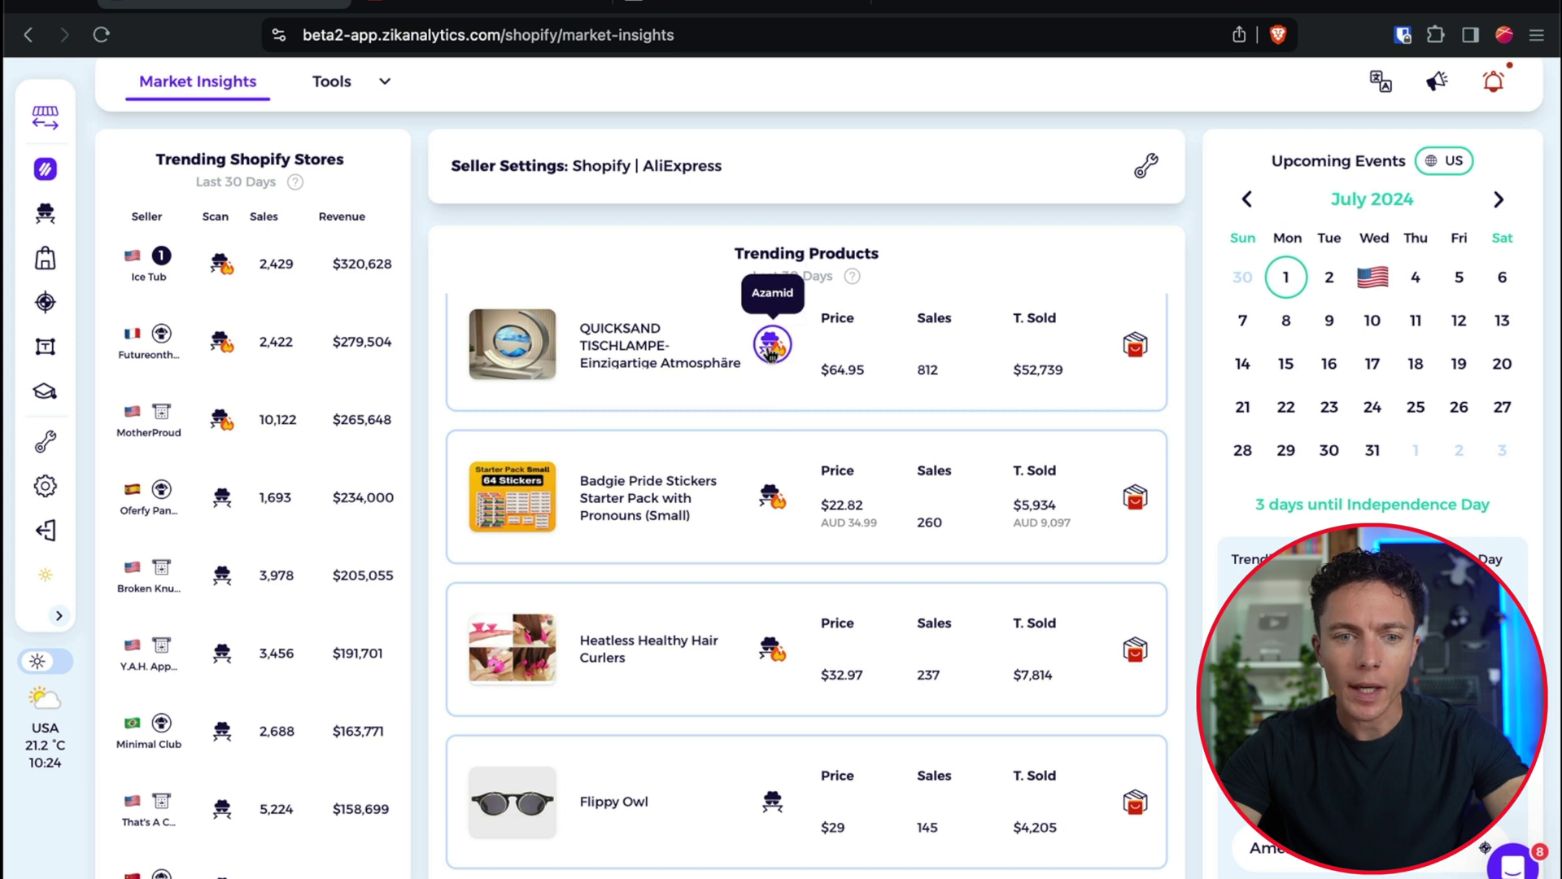
{"action": "left_click", "coordinate": [769, 348]}
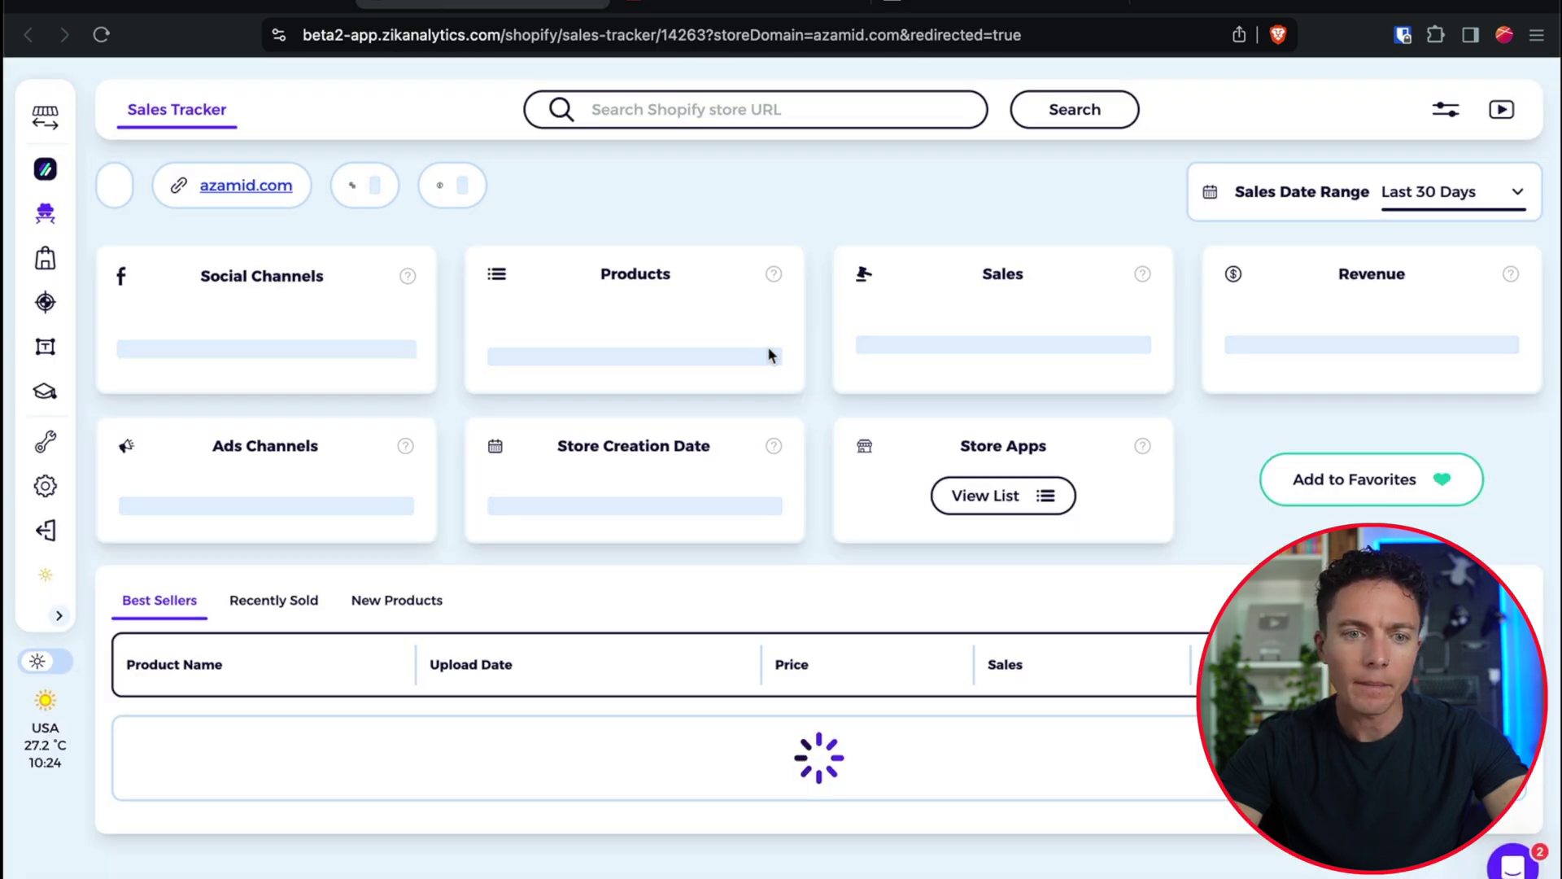
{"action": "left_click", "coordinate": [272, 11]}
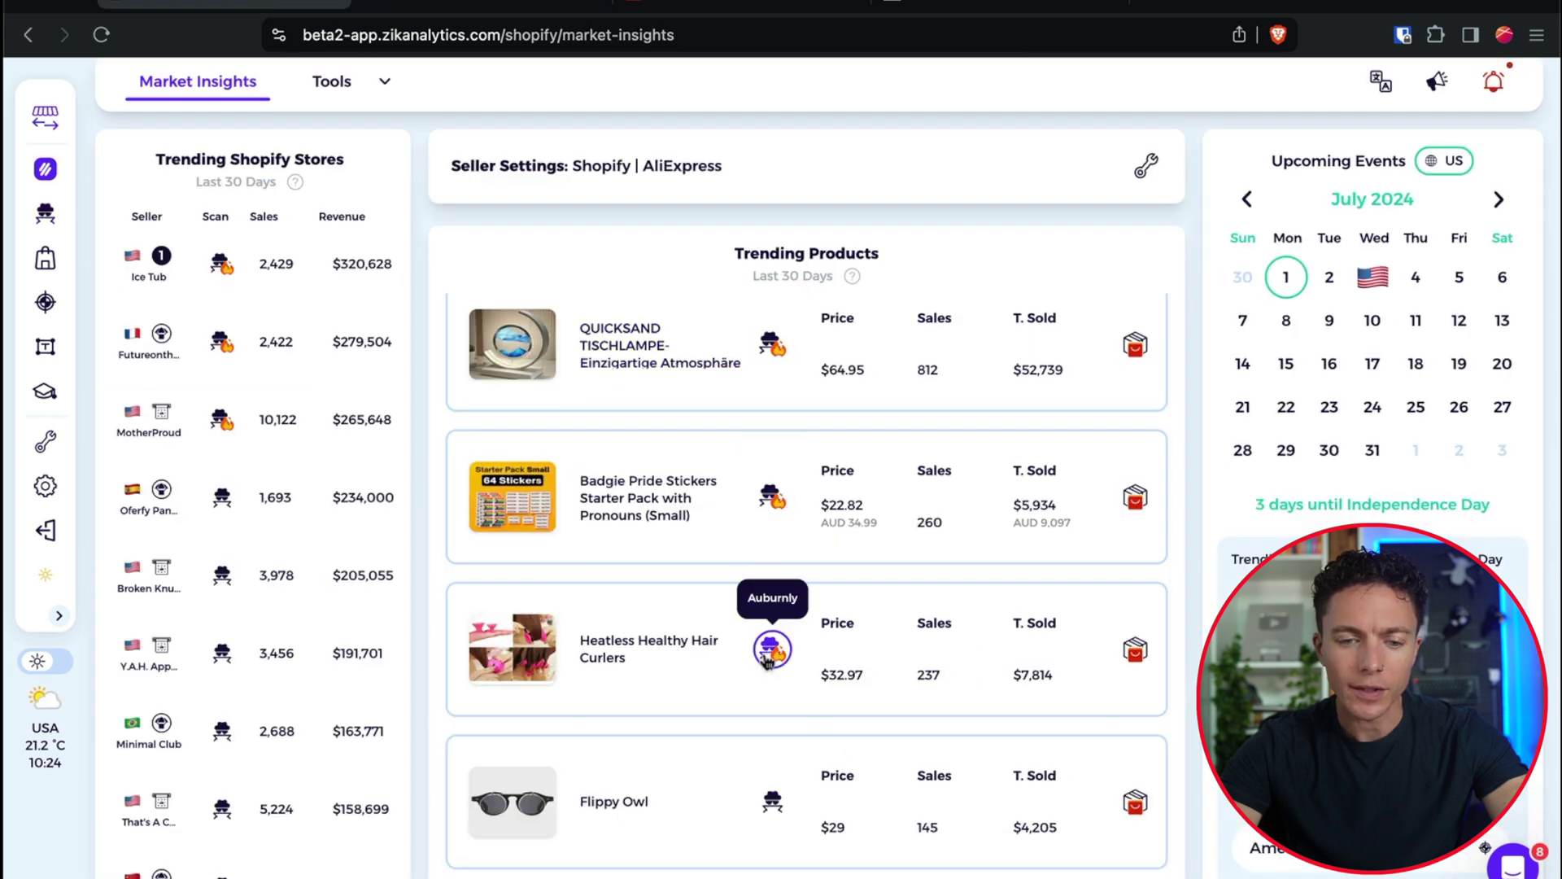
{"action": "left_click", "coordinate": [496, 4]}
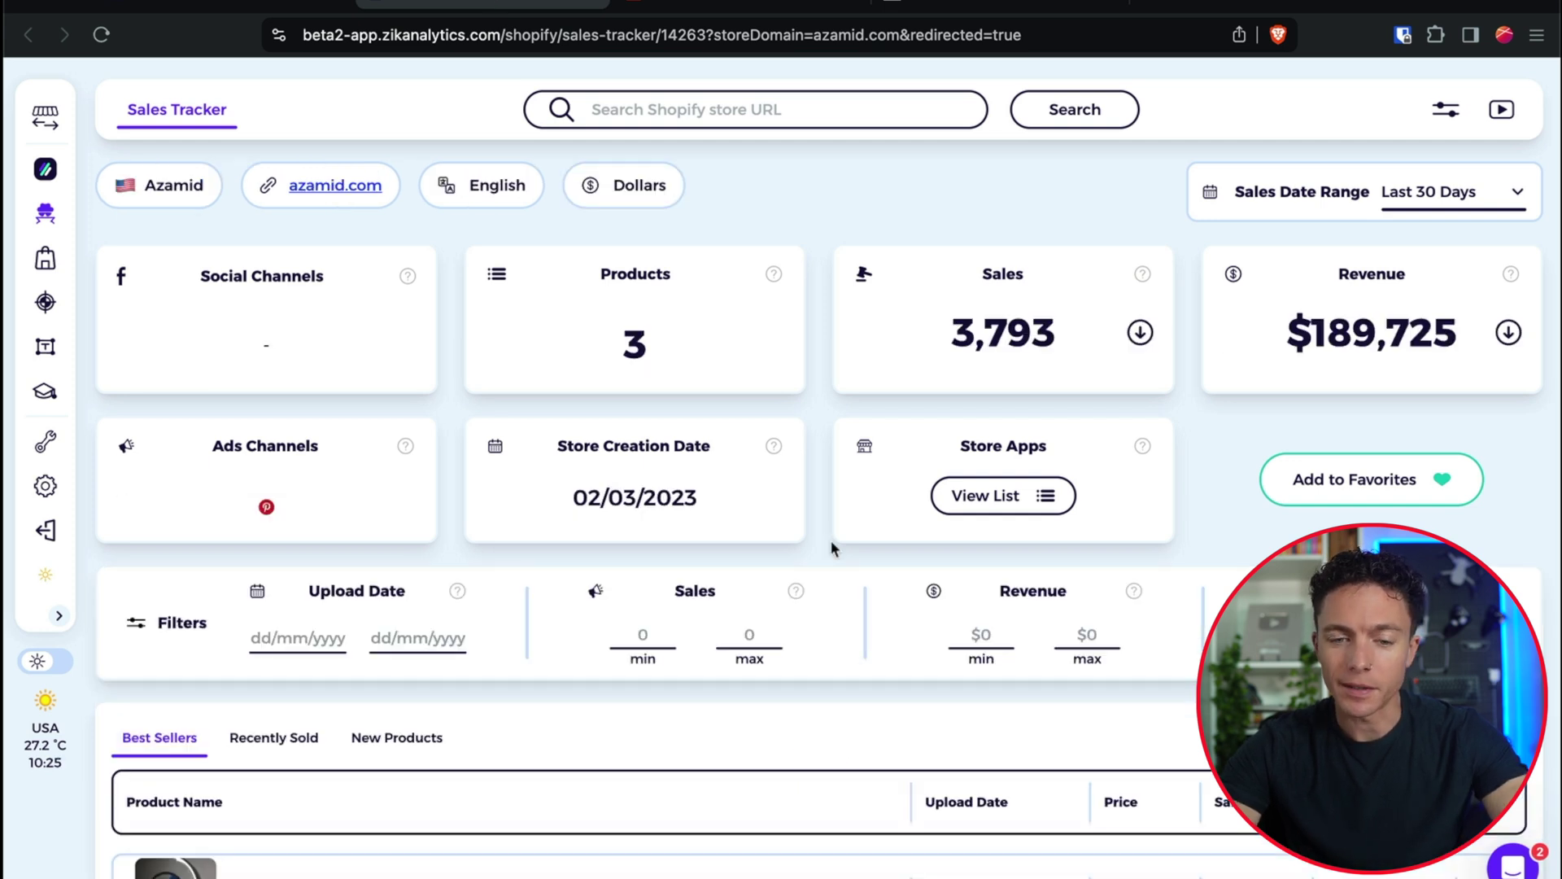
Step: Review Azamid's Best Sellers list and preview the enlarged images of its quicksand lamp products
{"action": "scroll", "coordinate": [831, 540], "scroll_direction": "down", "scroll_amount": 3}
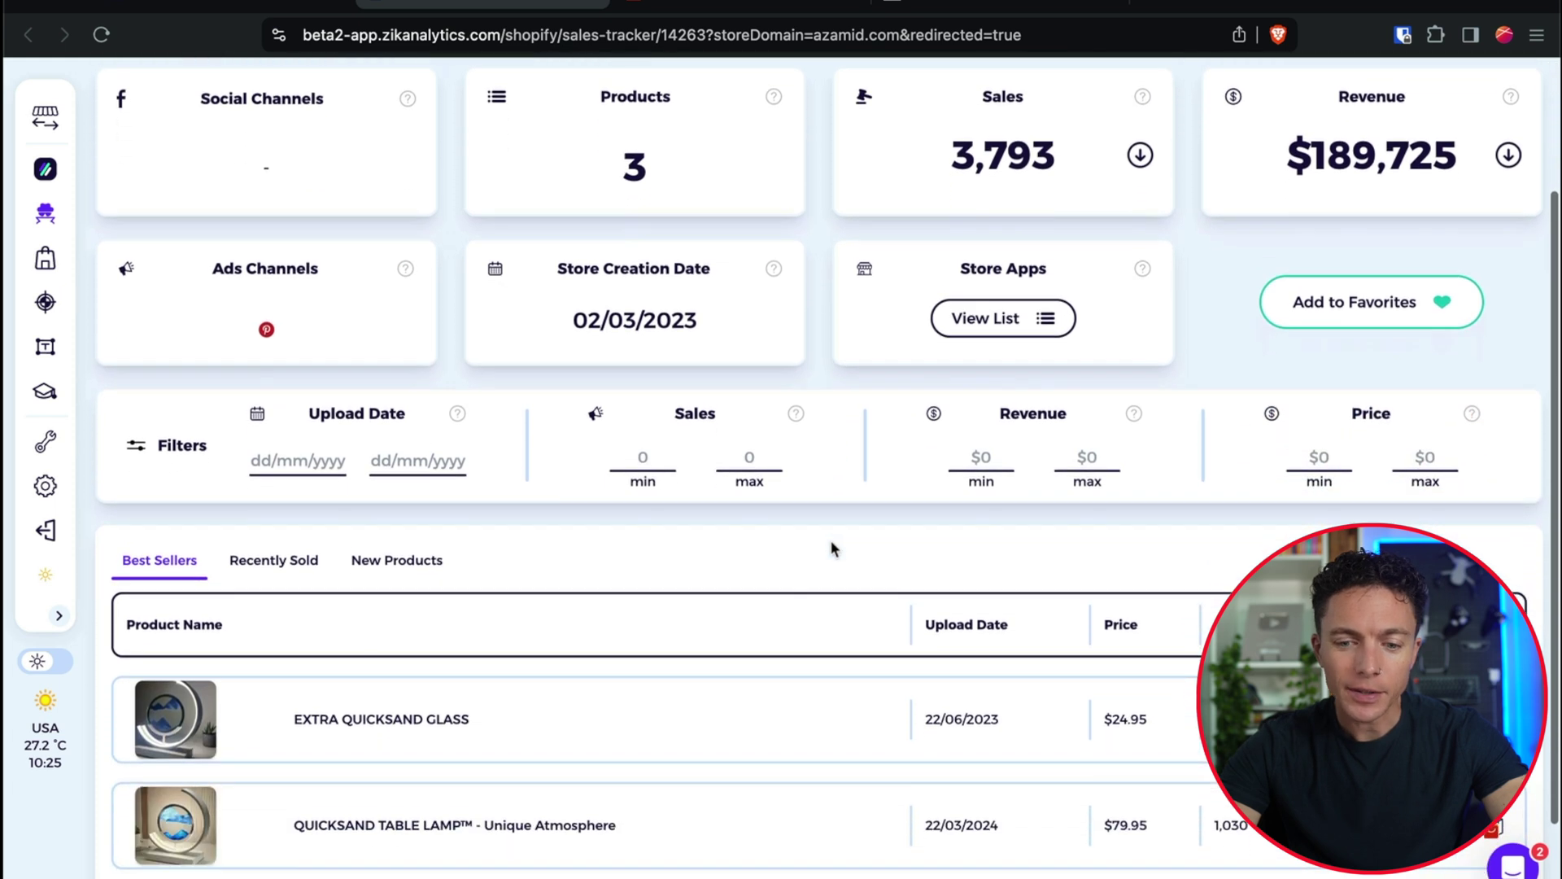
{"action": "scroll", "coordinate": [774, 617], "scroll_direction": "down", "scroll_amount": 2}
{"action": "scroll", "coordinate": [774, 629], "scroll_direction": "down", "scroll_amount": 1}
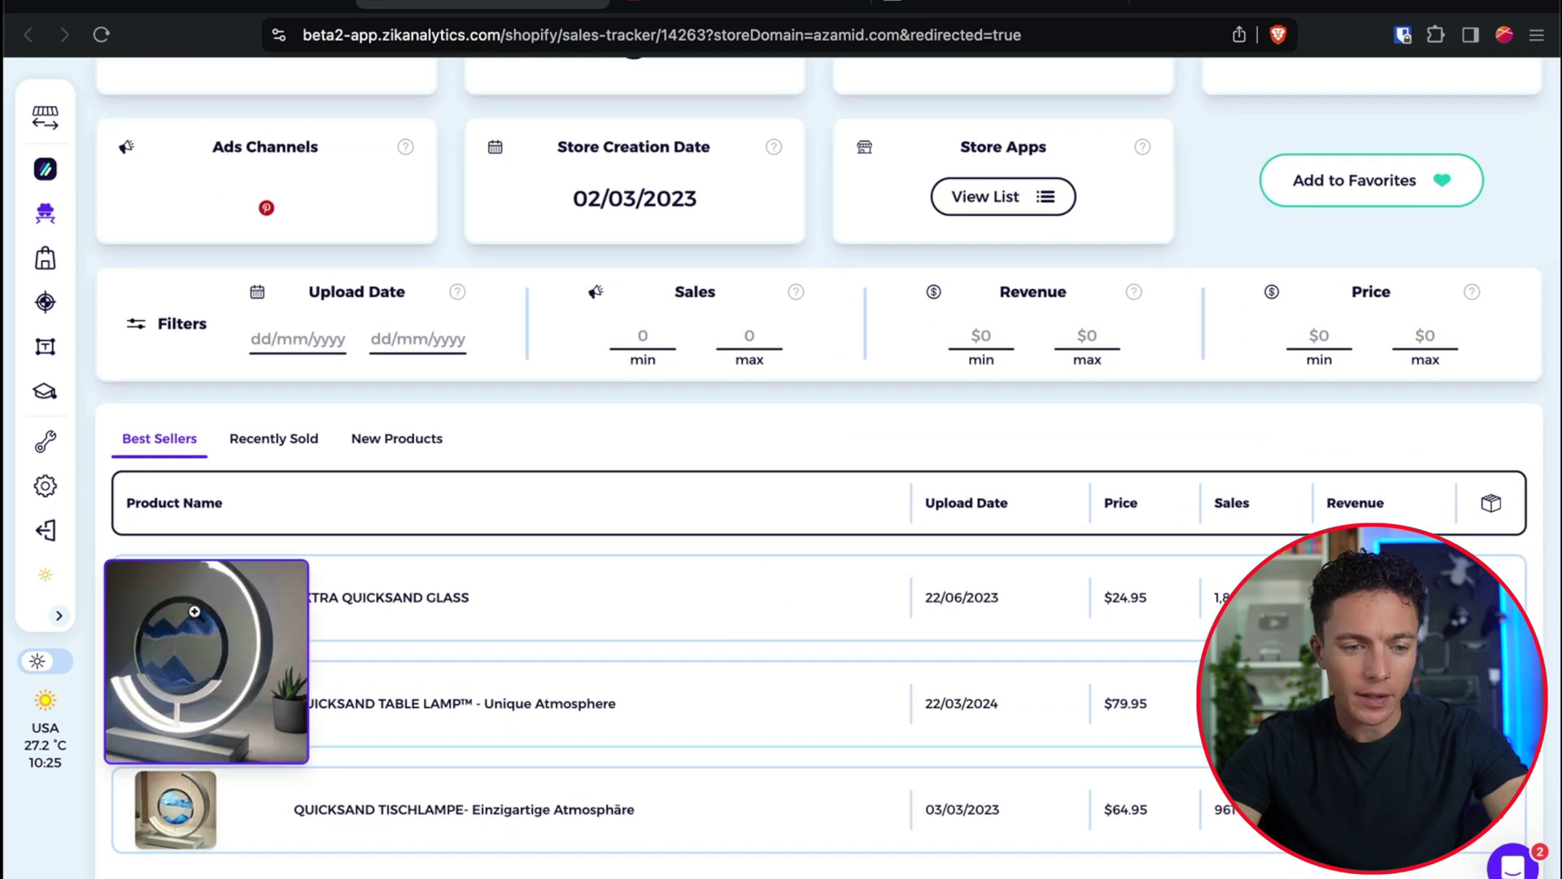
{"action": "mouse_move", "coordinate": [162, 730]}
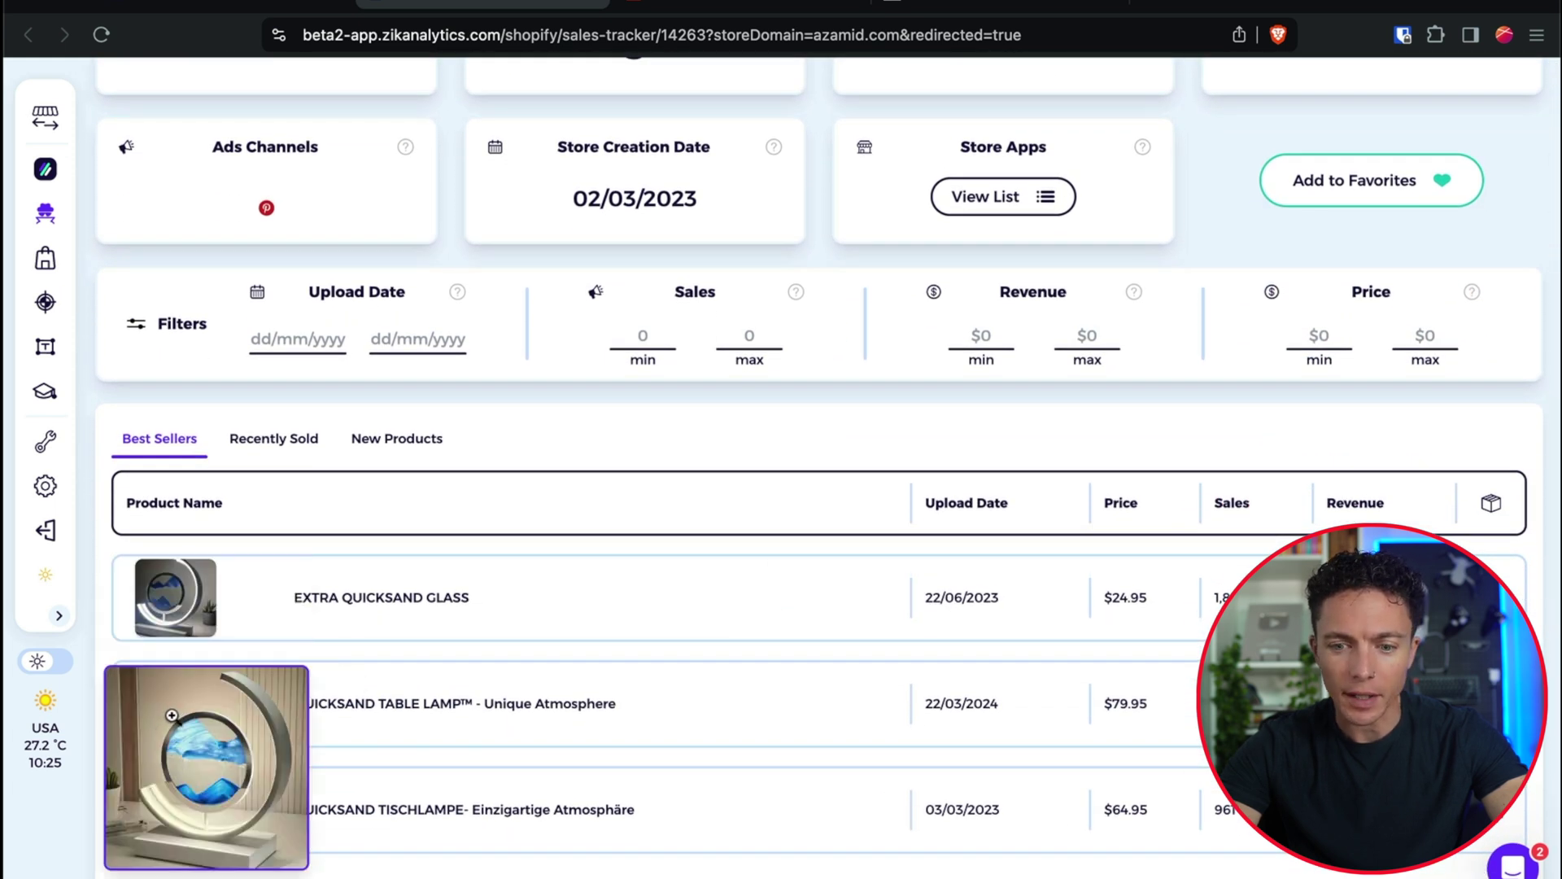
{"action": "mouse_move", "coordinate": [171, 818]}
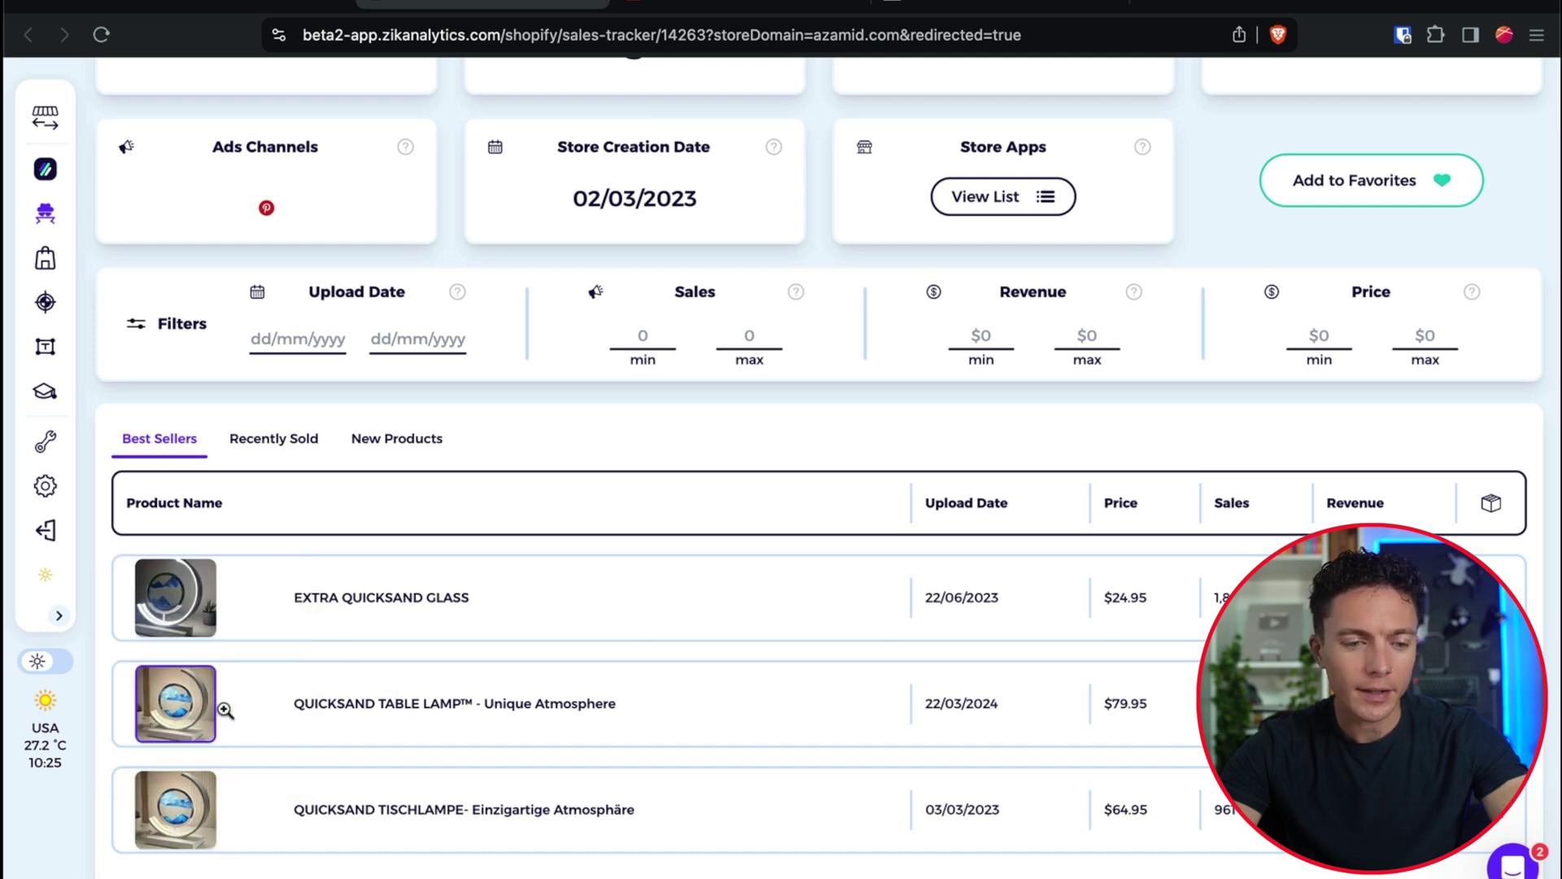
{"action": "mouse_move", "coordinate": [210, 791]}
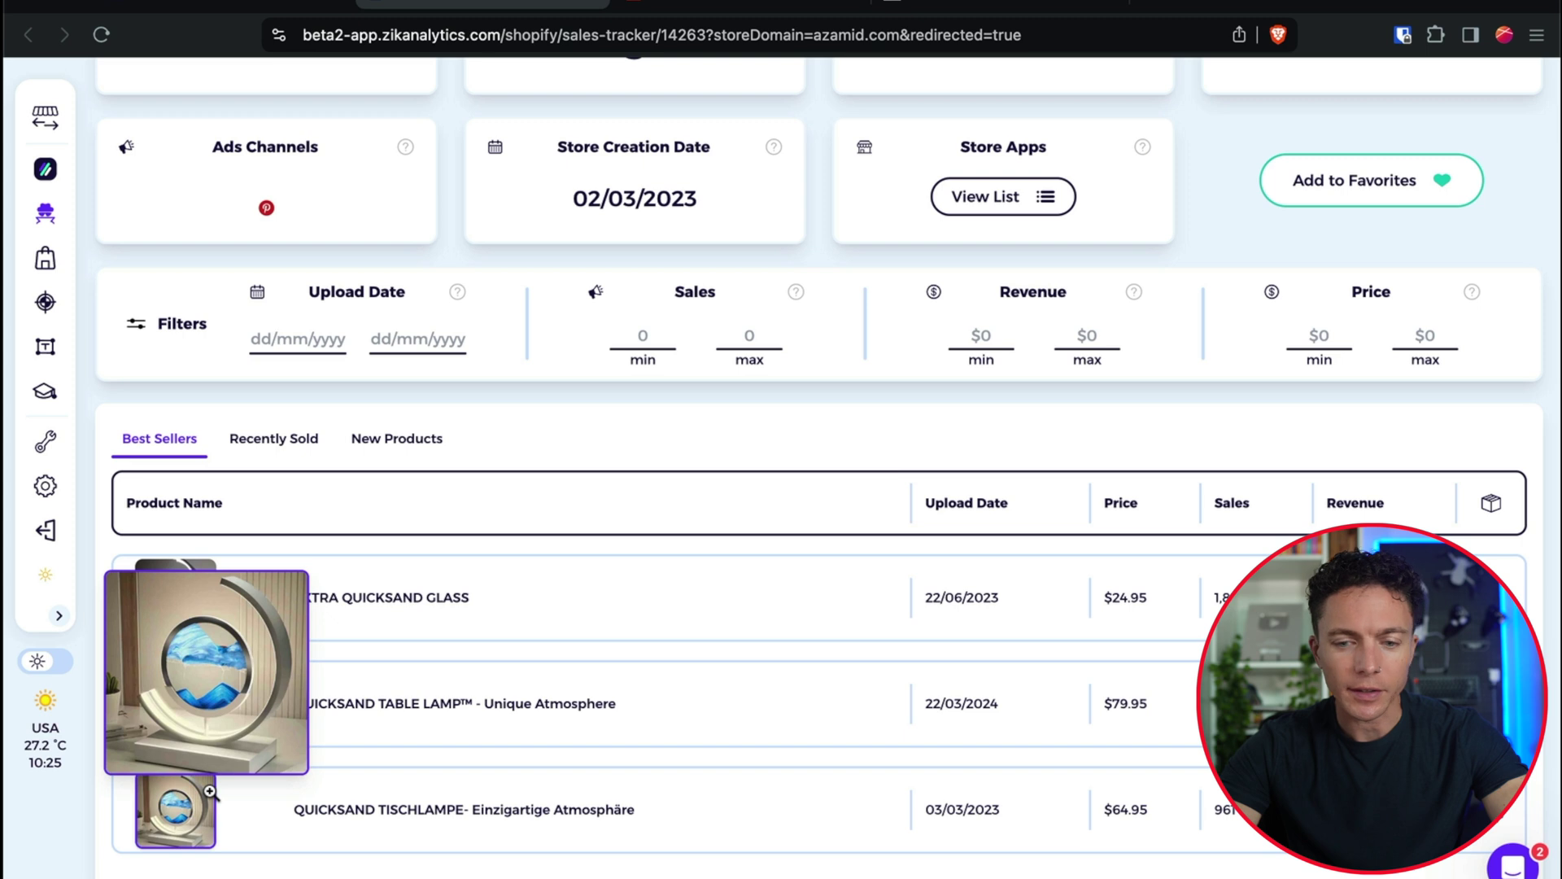
Step: Compare the prices and enlarged images of the quicksand products in Azamid's Best Sellers list
{"action": "scroll", "coordinate": [706, 838], "scroll_direction": "down", "scroll_amount": 1}
{"action": "scroll", "coordinate": [707, 838], "scroll_direction": "up", "scroll_amount": 1}
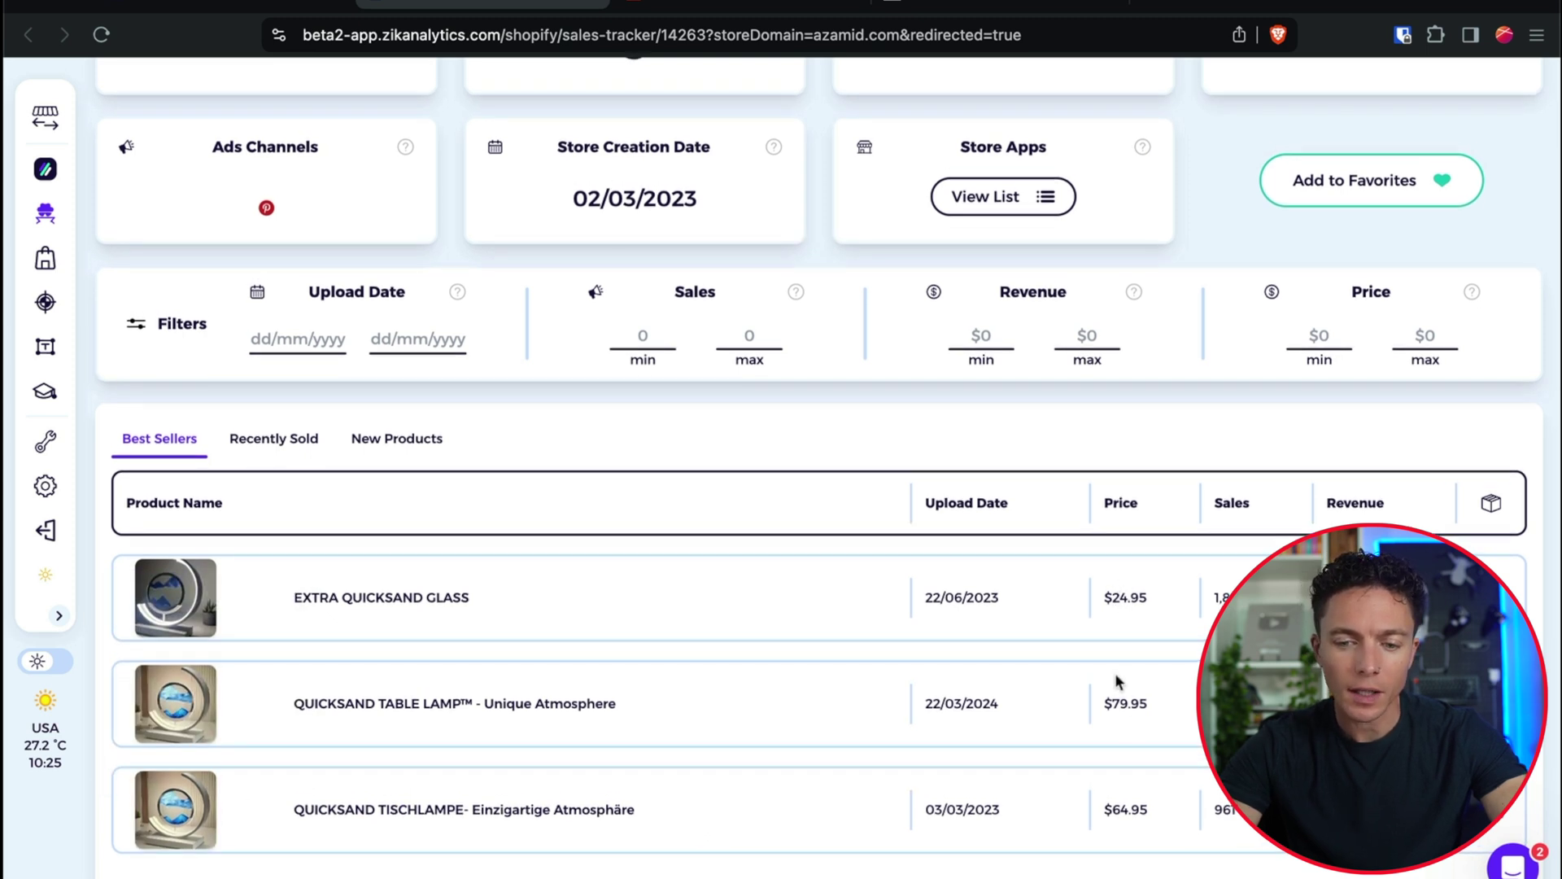
{"action": "left_click_drag", "start_coordinate": [1111, 804], "coordinate": [1156, 815]}
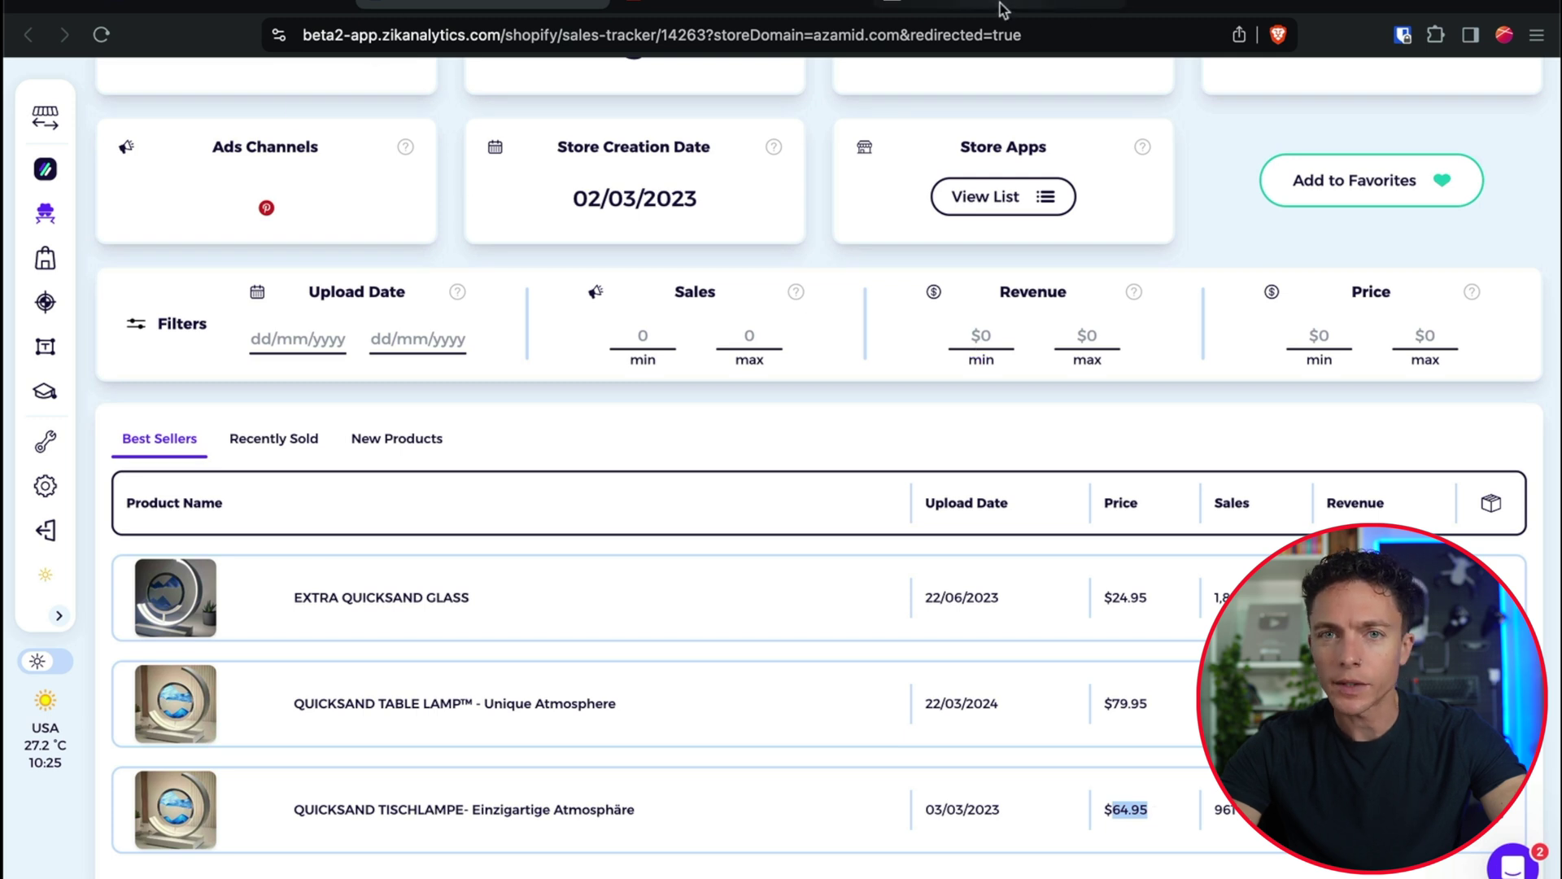
{"action": "mouse_move", "coordinate": [192, 693]}
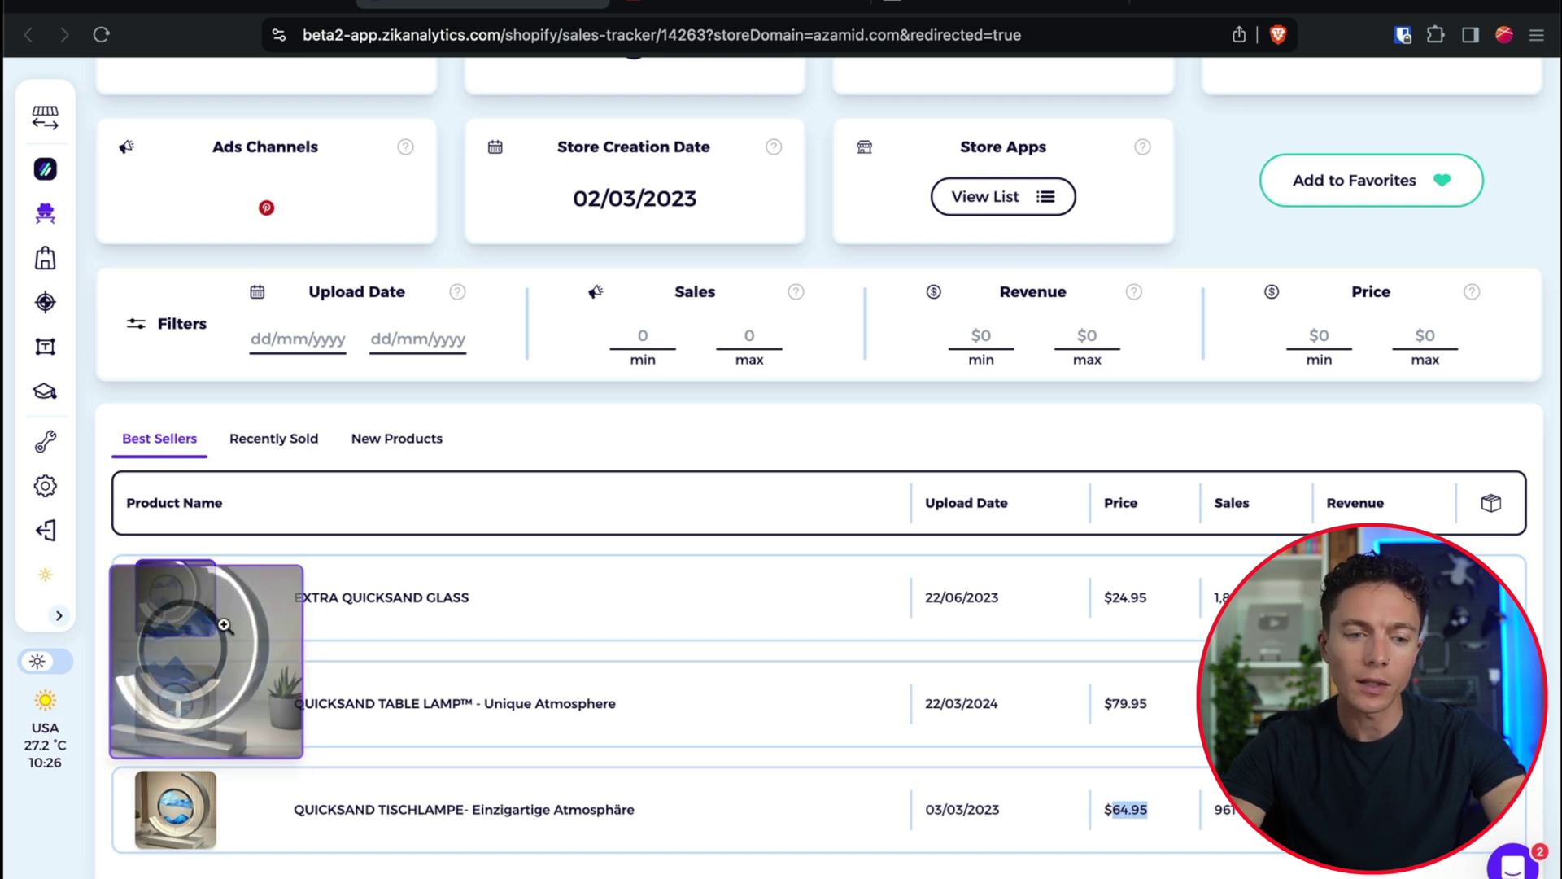
{"action": "mouse_move", "coordinate": [187, 601]}
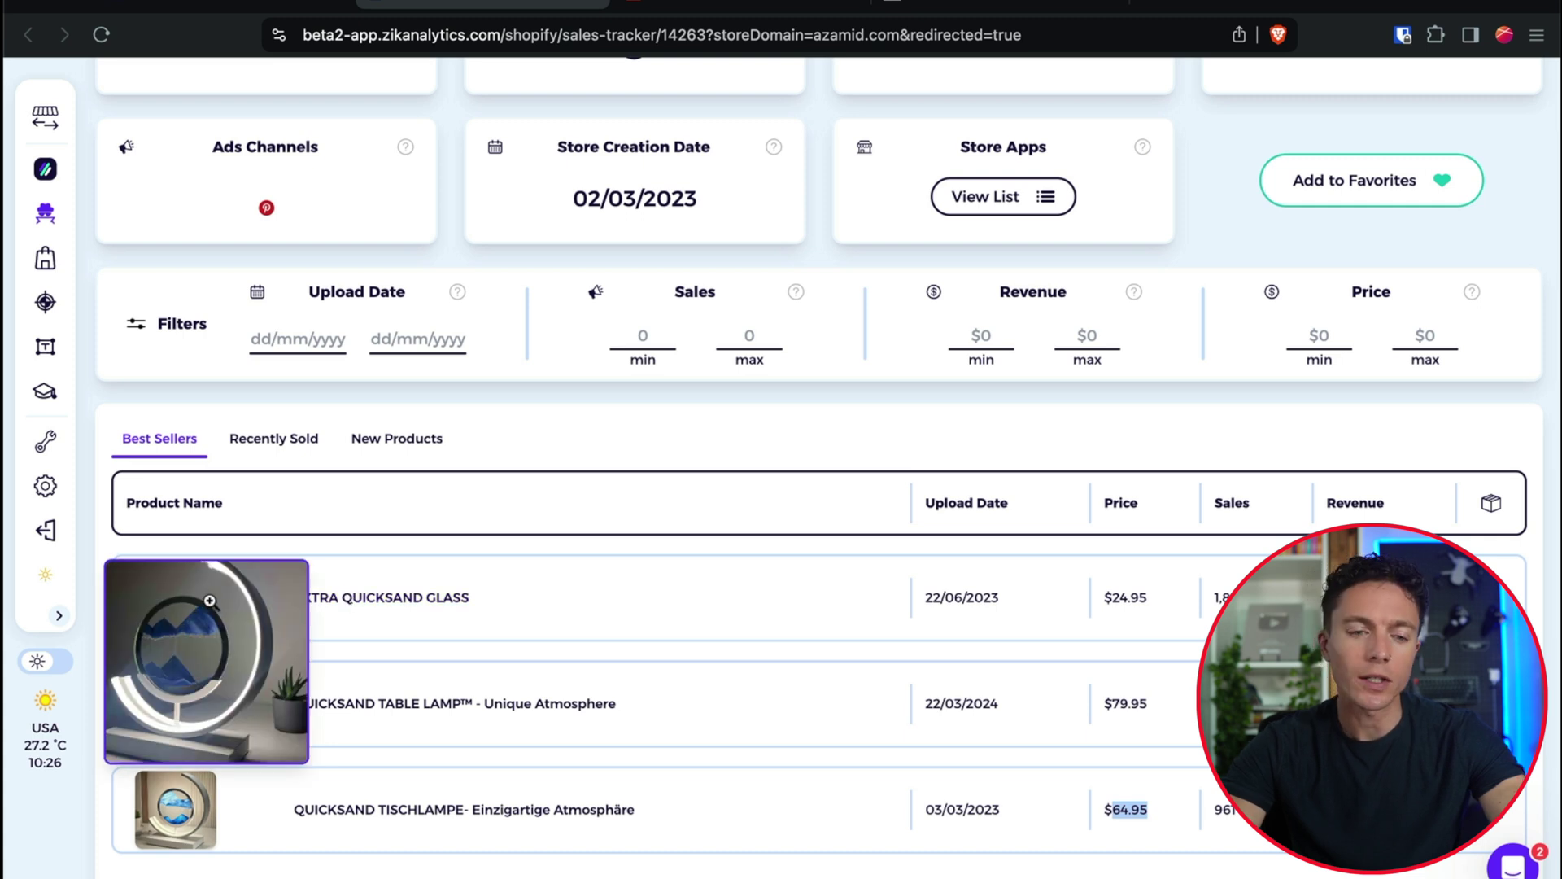
{"action": "scroll", "coordinate": [399, 608], "scroll_direction": "up", "scroll_amount": 3}
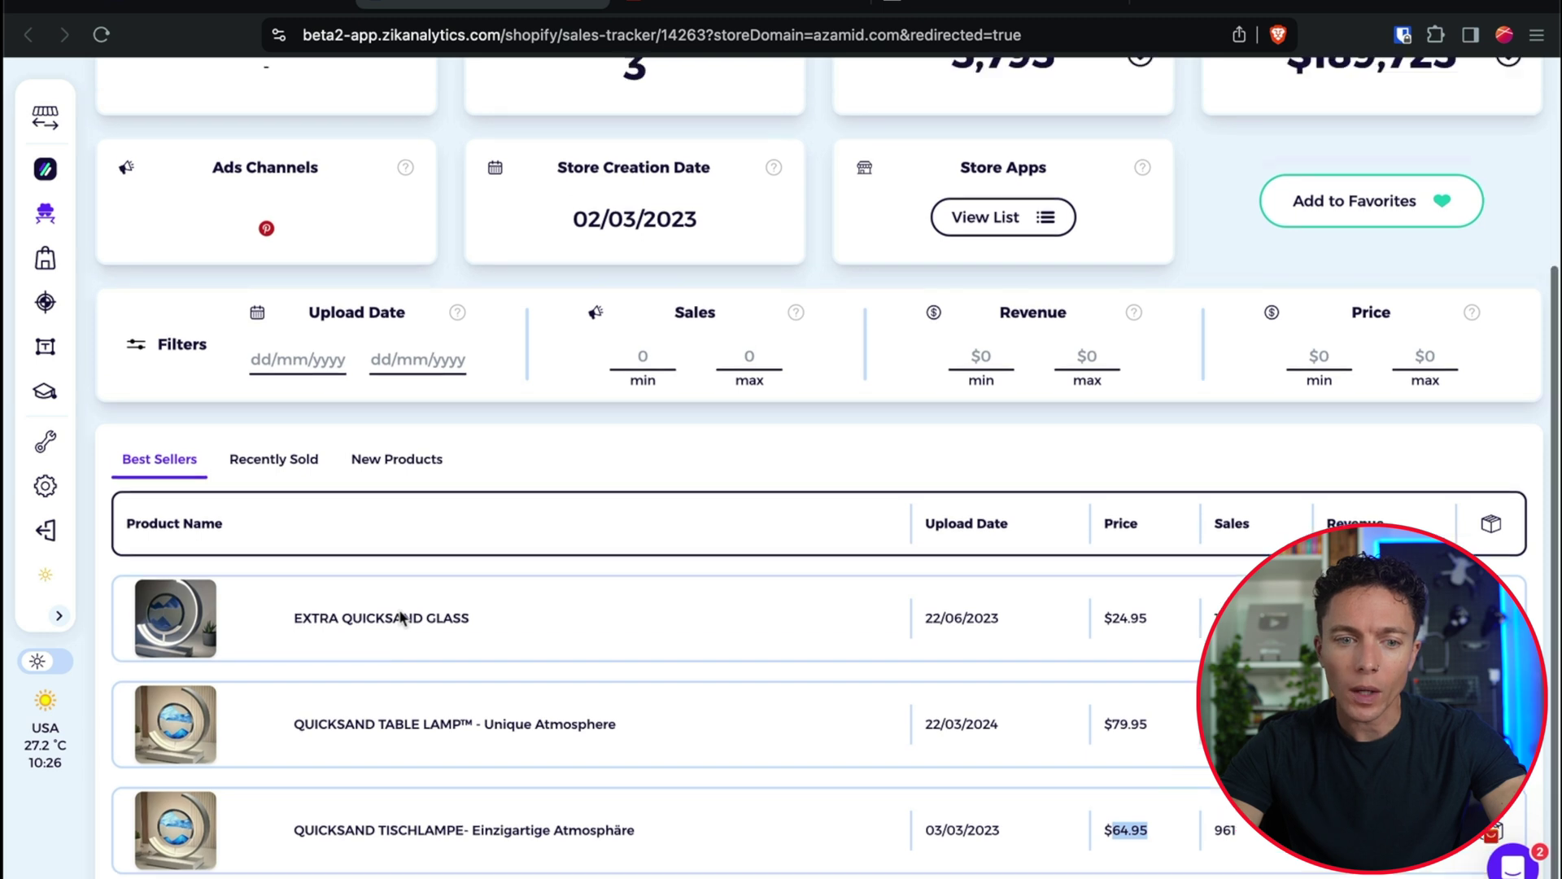
{"action": "scroll", "coordinate": [398, 608], "scroll_direction": "down", "scroll_amount": 3}
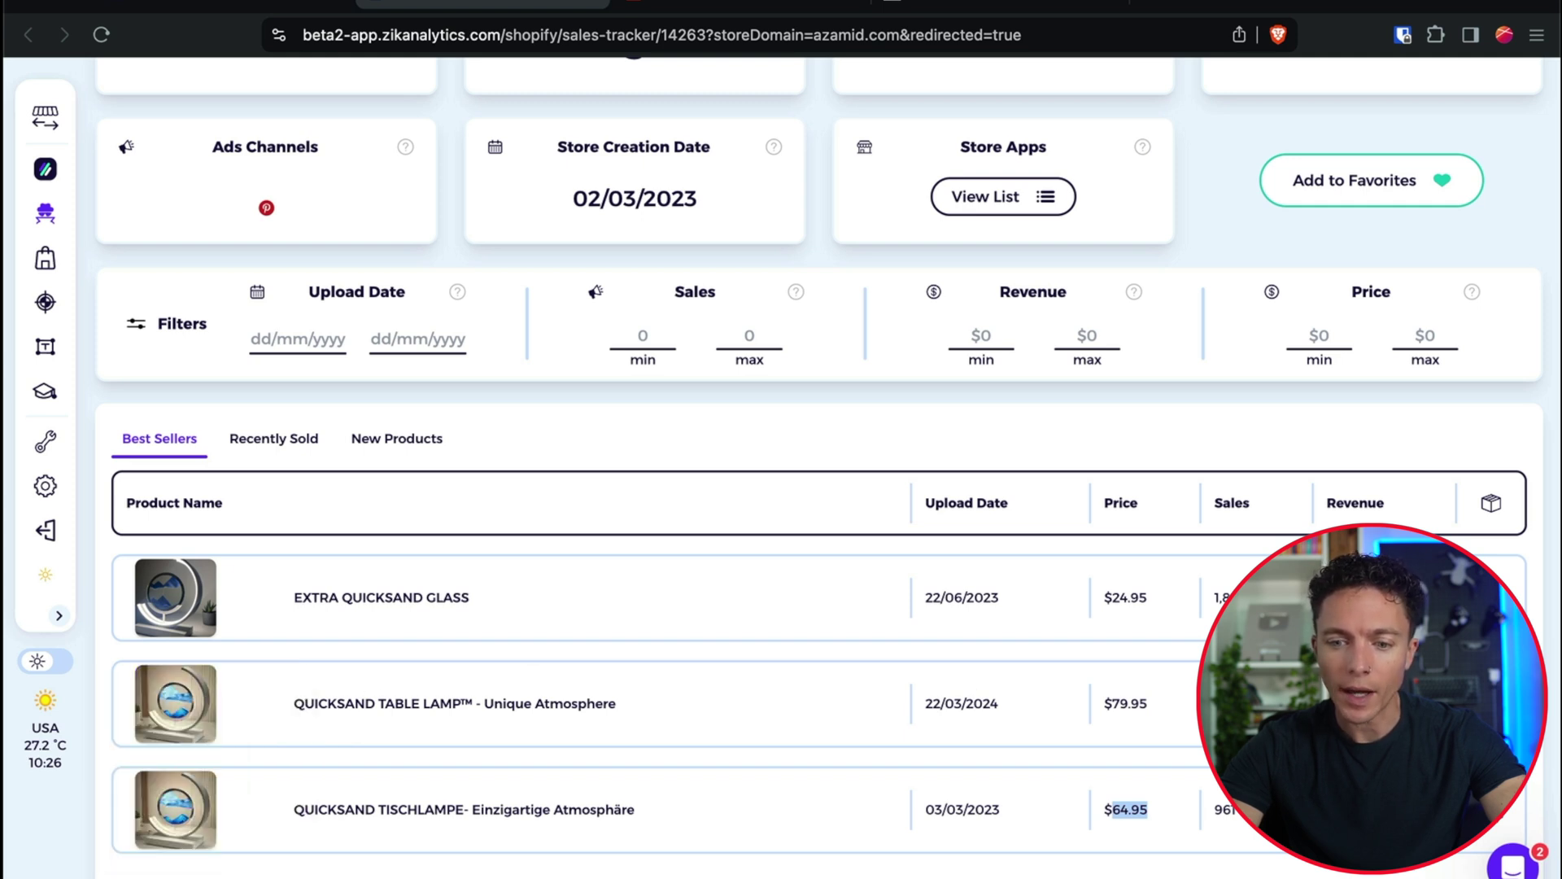
Step: Review Azamid's store overview in the Sales Tracker, focusing on its ads channels
{"action": "scroll", "coordinate": [813, 468], "scroll_direction": "up", "scroll_amount": 5}
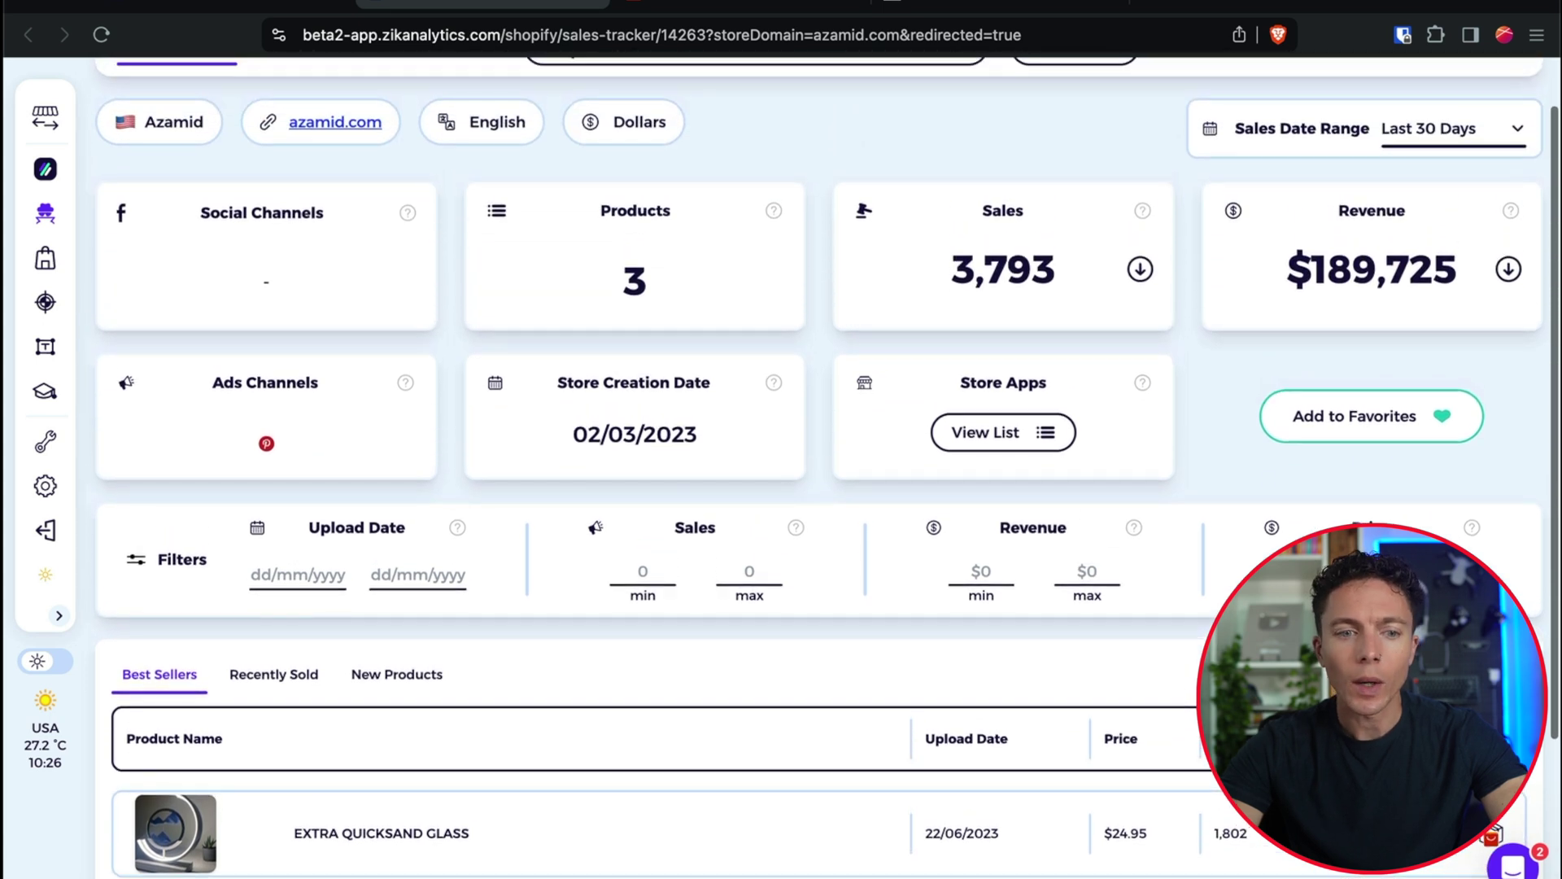
{"action": "scroll", "coordinate": [316, 480], "scroll_direction": "up", "scroll_amount": 1}
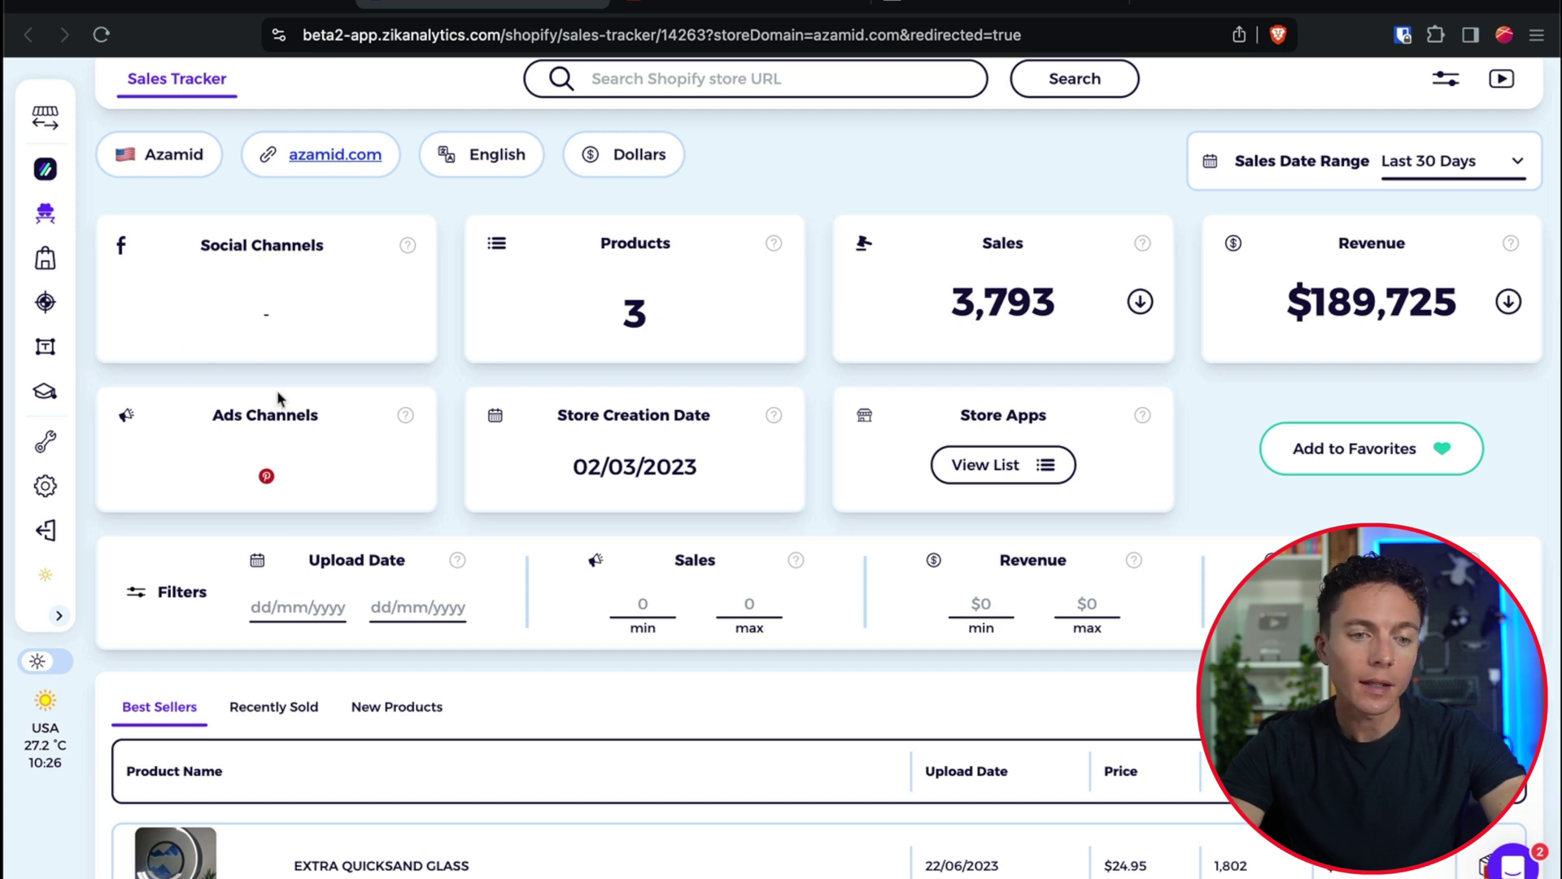
{"action": "left_click_drag", "start_coordinate": [216, 414], "coordinate": [330, 423]}
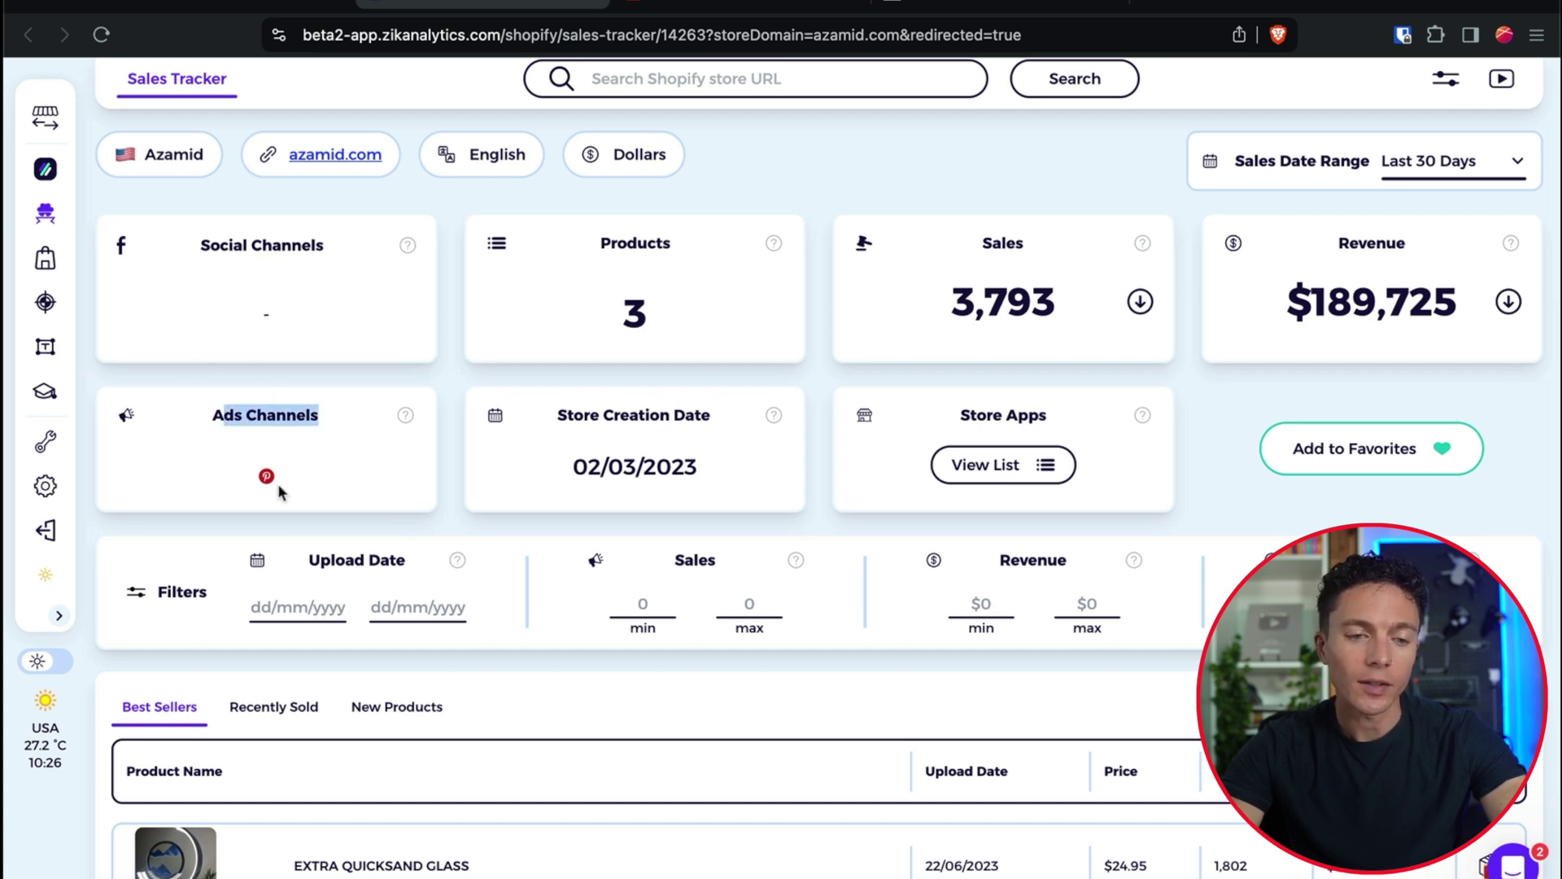
{"action": "left_click", "coordinate": [312, 524]}
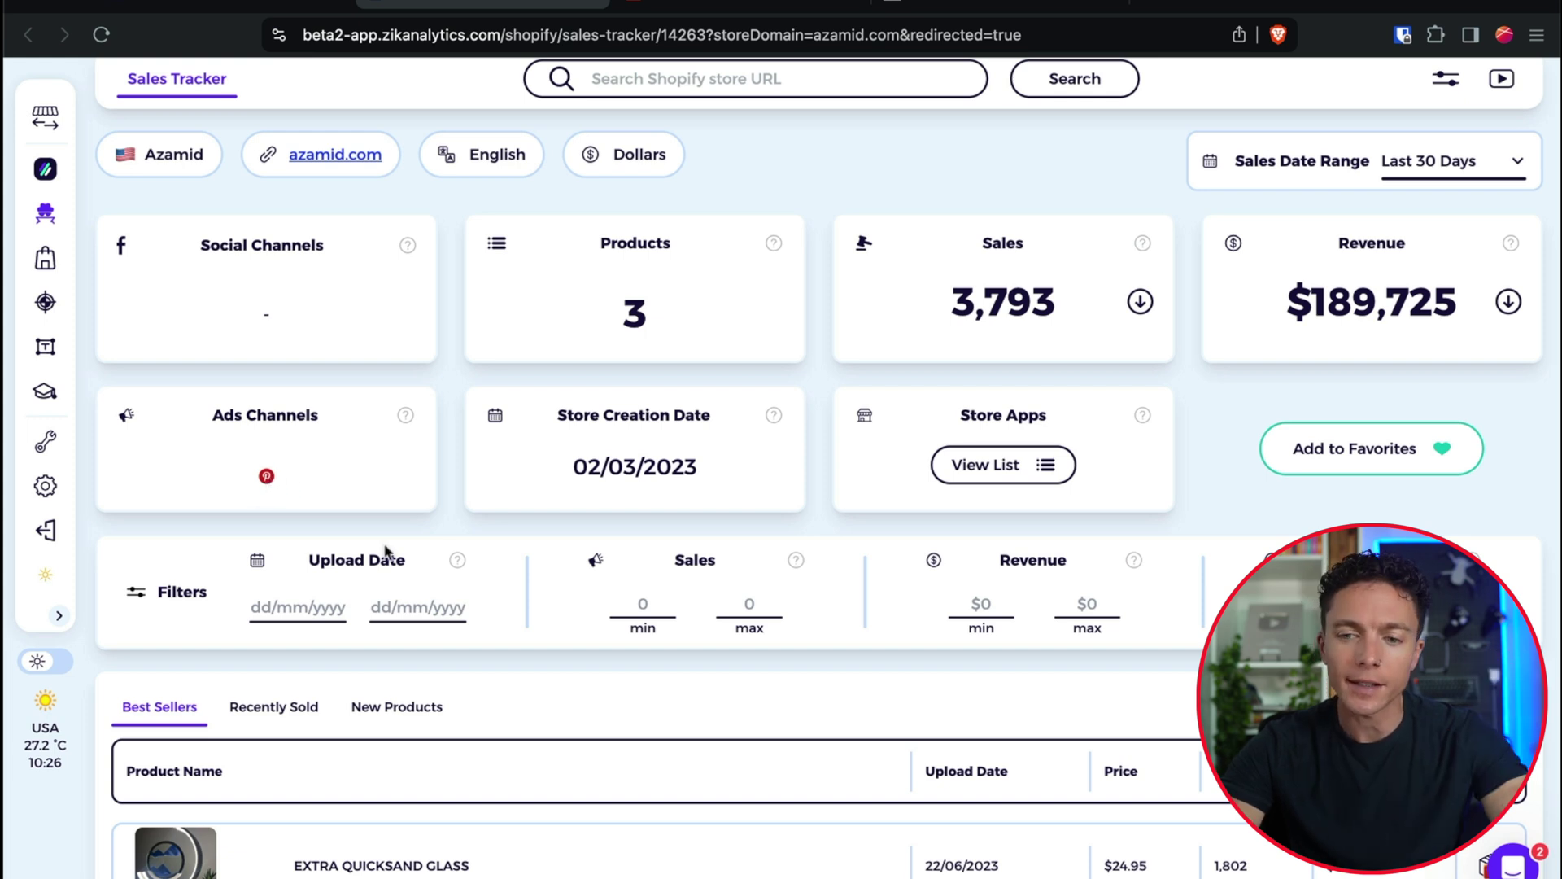
{"action": "scroll", "coordinate": [387, 551], "scroll_direction": "down", "scroll_amount": 4}
{"action": "scroll", "coordinate": [385, 552], "scroll_direction": "up", "scroll_amount": 4}
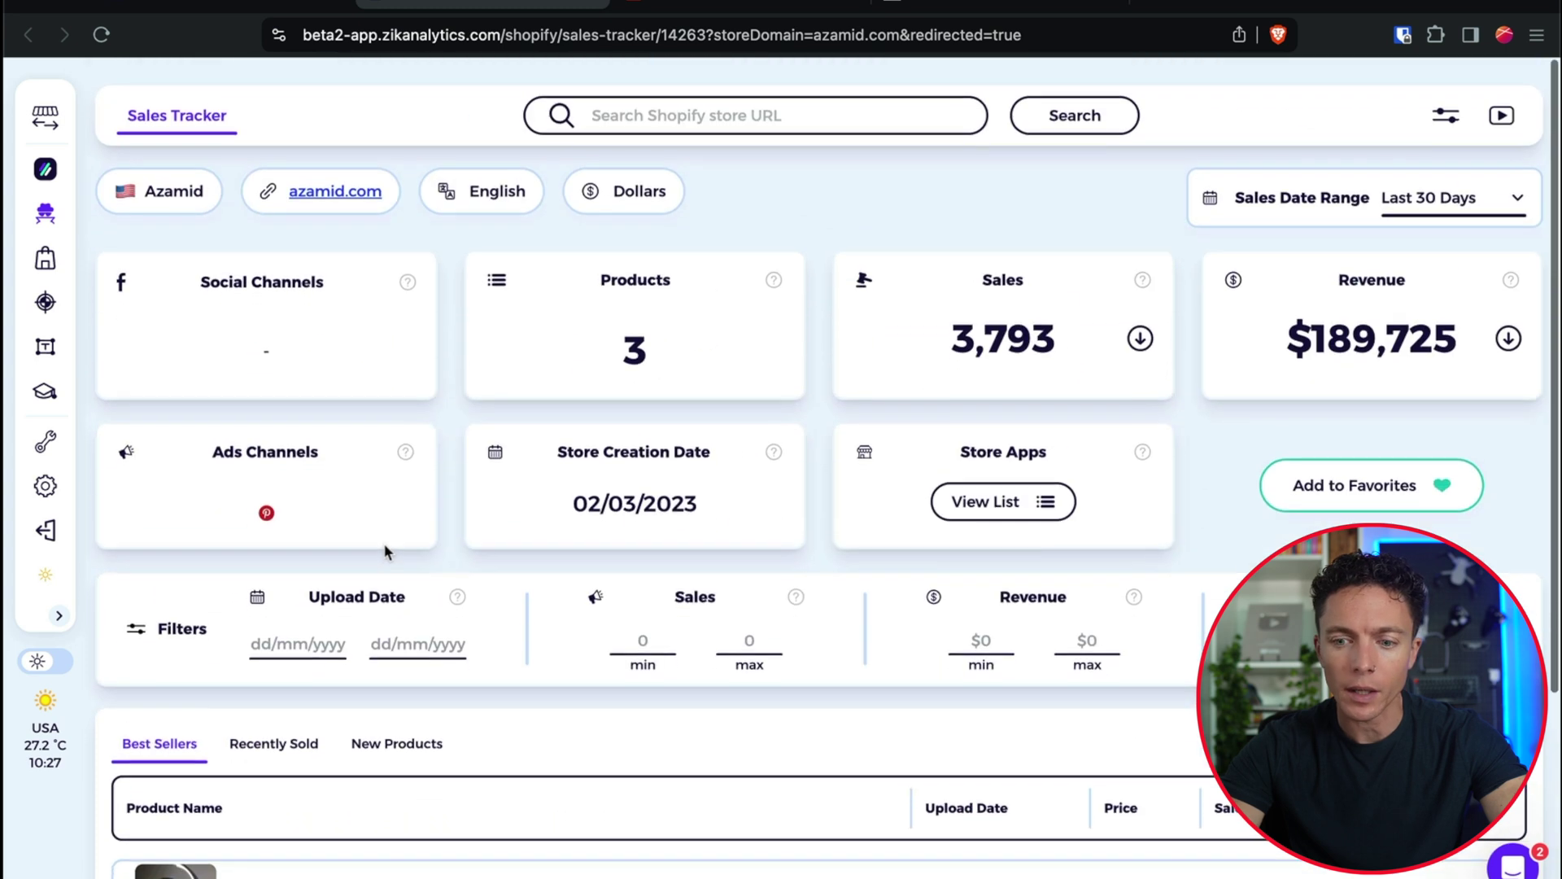
Step: Return to Market Insights and examine the Badgie Pride Stickers Starter Pack's image and total sold under Trending Products
{"action": "left_click", "coordinate": [263, 5]}
{"action": "scroll", "coordinate": [707, 569], "scroll_direction": "down", "scroll_amount": 2}
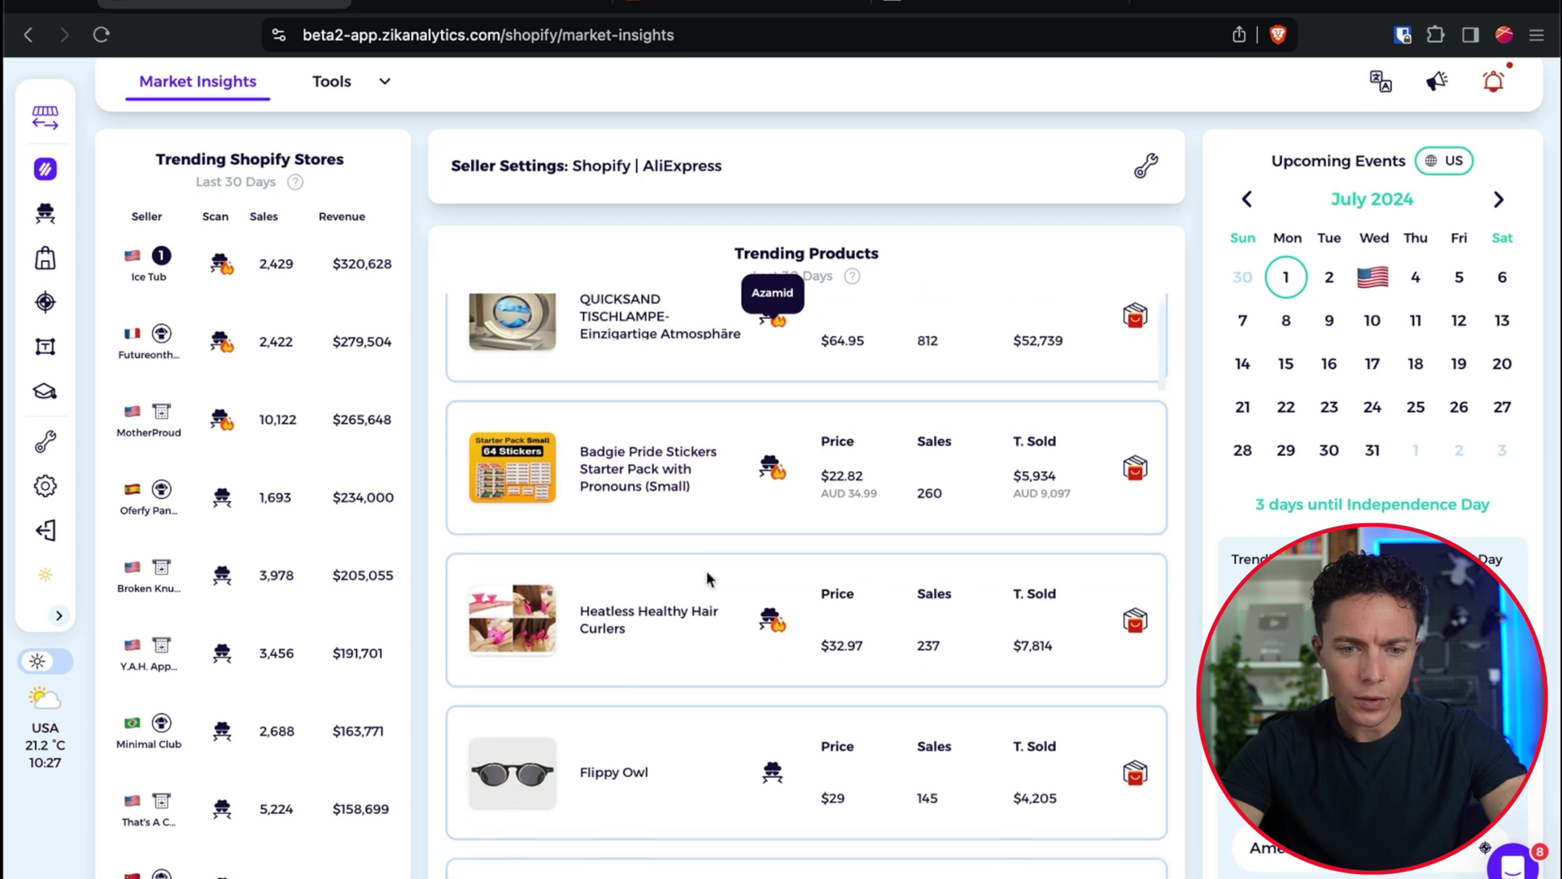
{"action": "scroll", "coordinate": [712, 580], "scroll_direction": "up", "scroll_amount": 1, "text": "ctrl"}
{"action": "scroll", "coordinate": [712, 580], "scroll_direction": "up", "scroll_amount": 2, "text": "ctrl"}
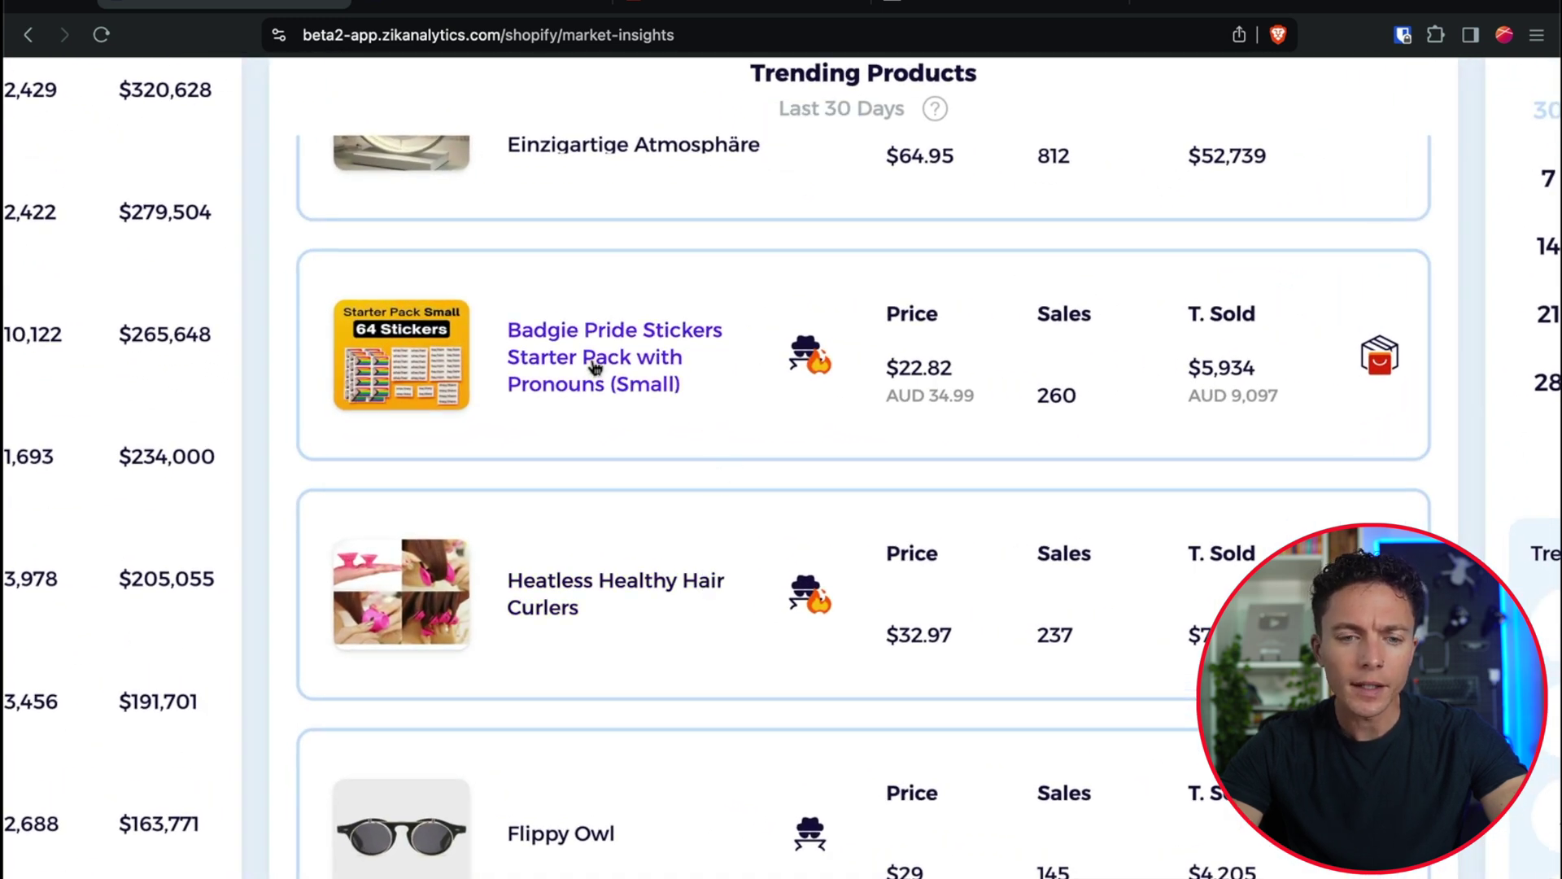
{"action": "mouse_move", "coordinate": [437, 360]}
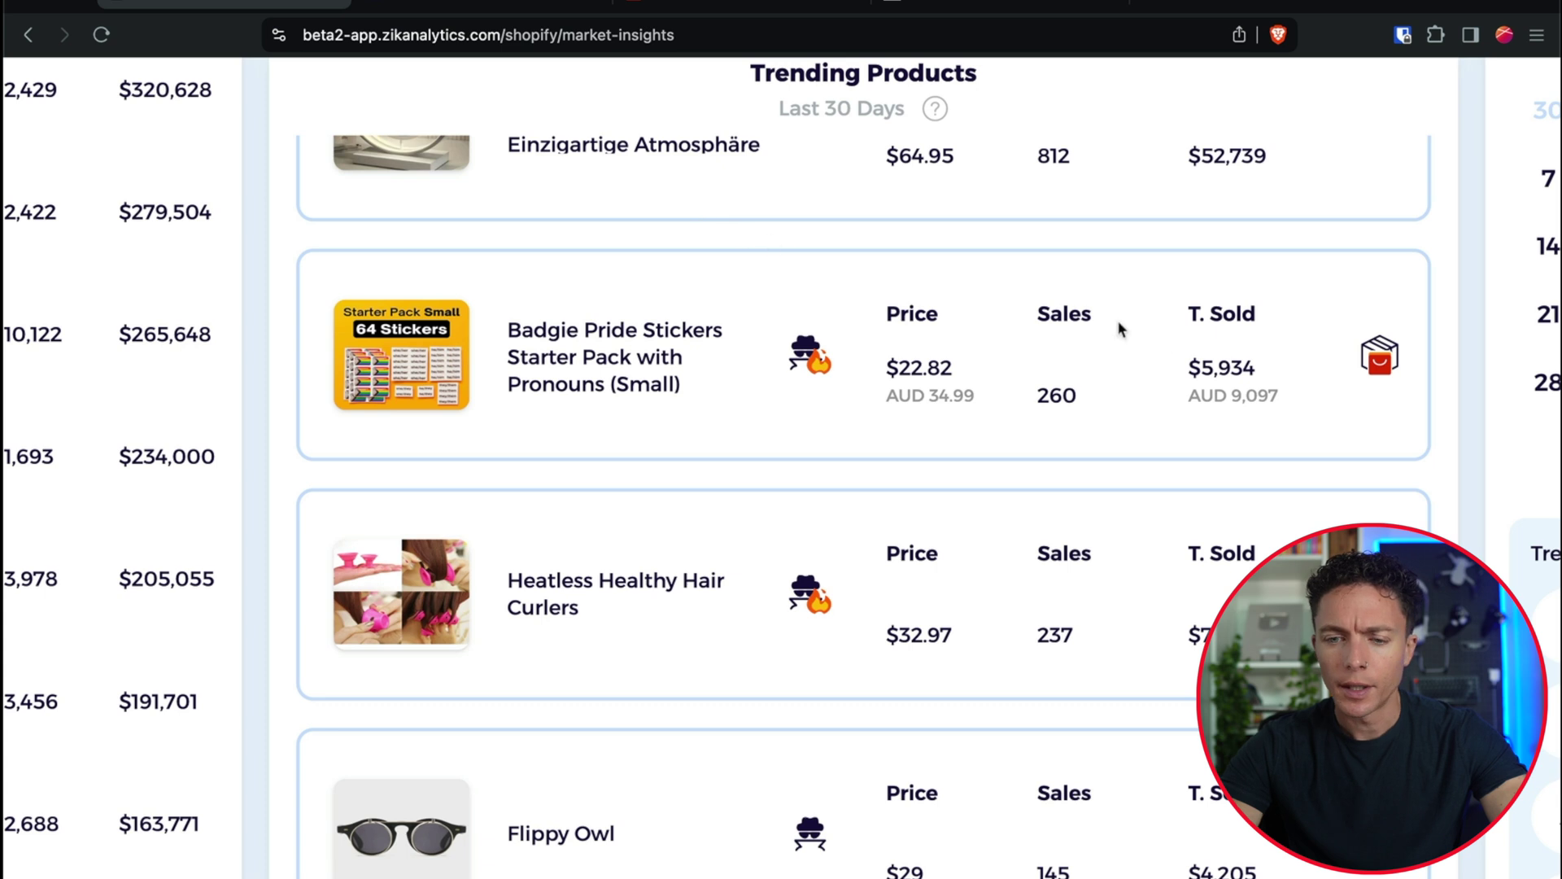
{"action": "left_click_drag", "start_coordinate": [1205, 365], "coordinate": [1241, 363]}
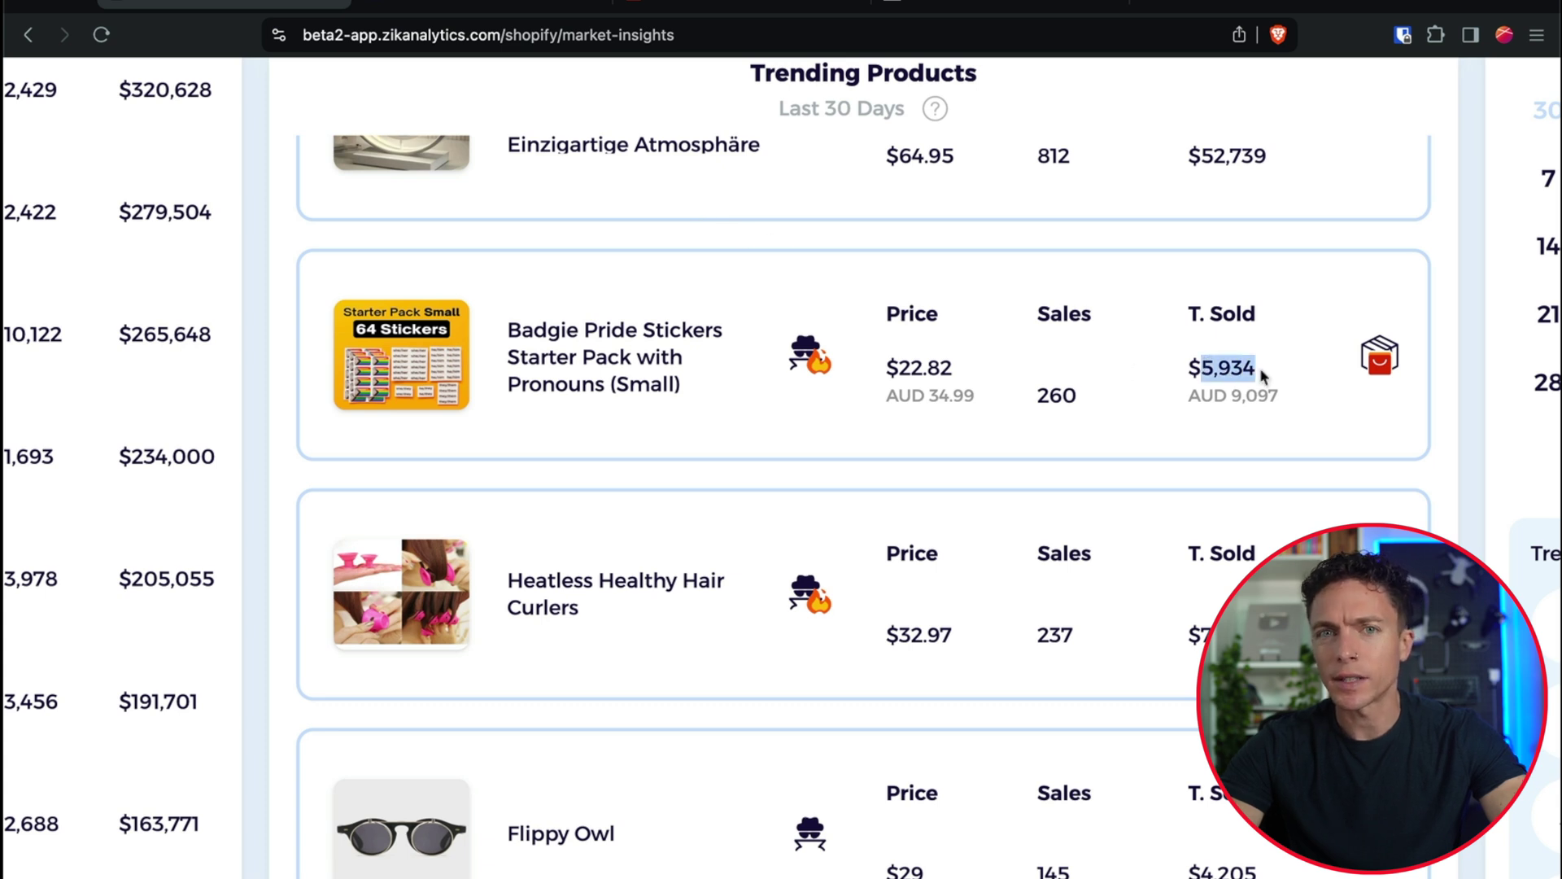
{"action": "left_click_drag", "start_coordinate": [1214, 395], "coordinate": [1294, 404]}
{"action": "left_click", "coordinate": [1057, 468]}
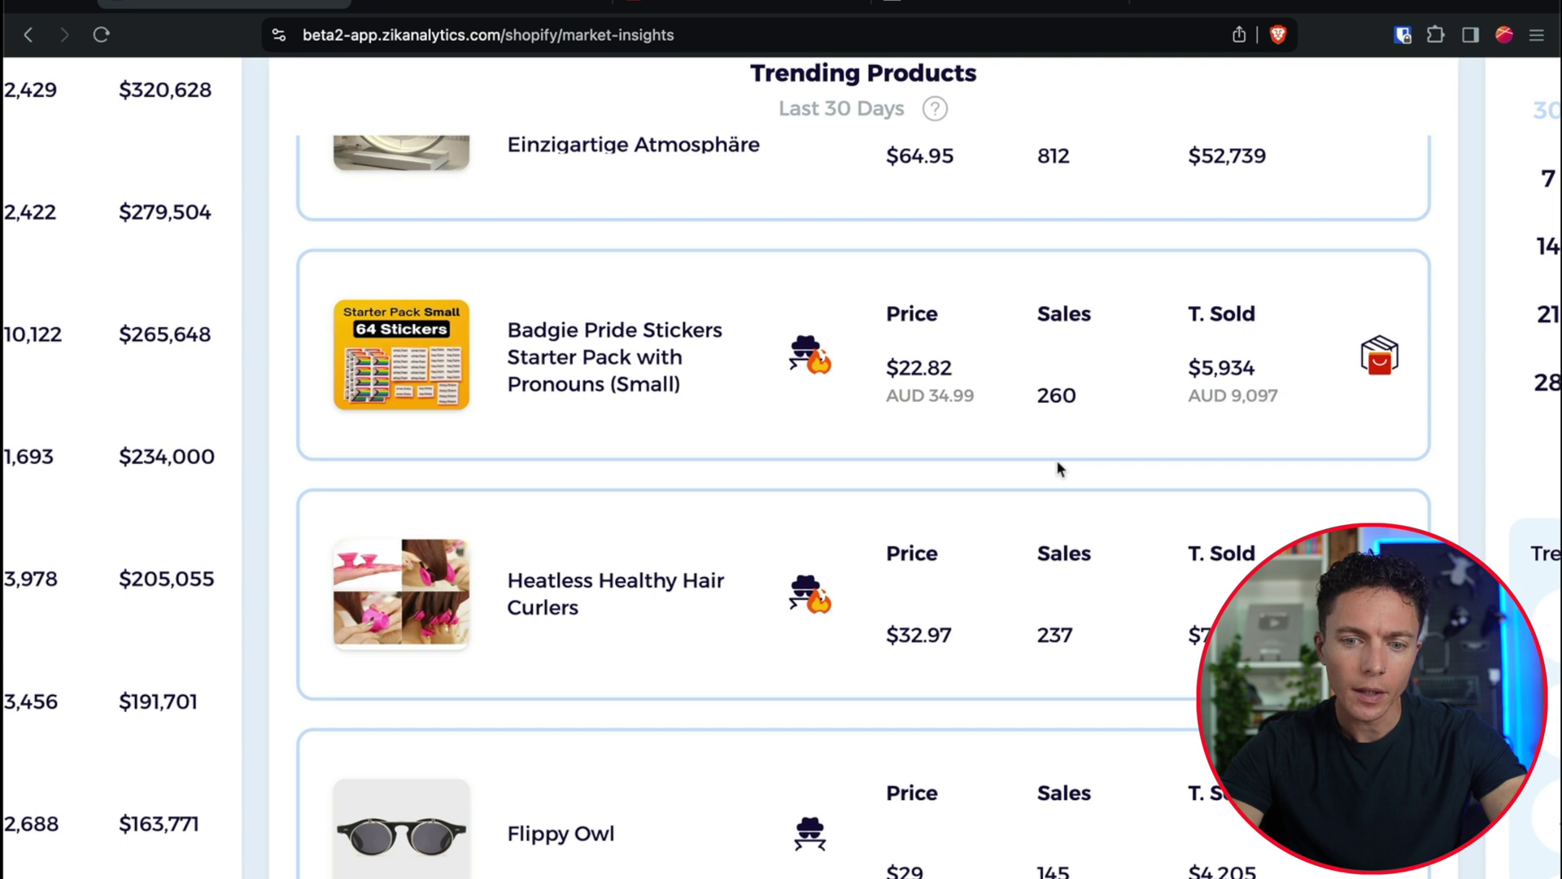
Step: Open the Badgie Pride Stickers Starter Pack's store page and review its photos, price and offer
{"action": "left_click", "coordinate": [582, 337]}
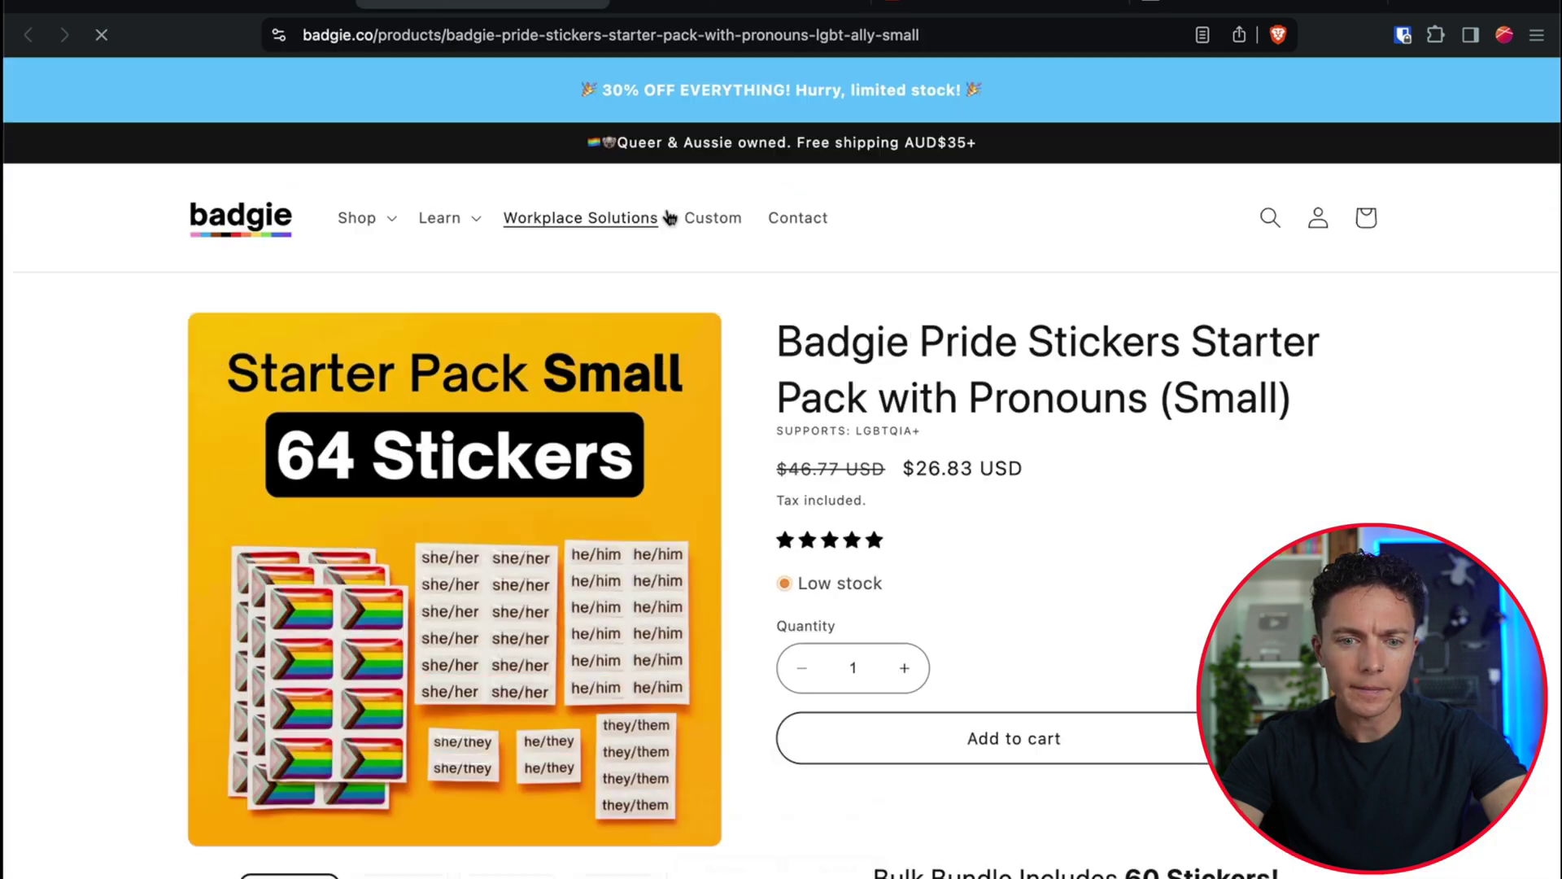
{"action": "scroll", "coordinate": [743, 479], "scroll_direction": "down", "scroll_amount": 1}
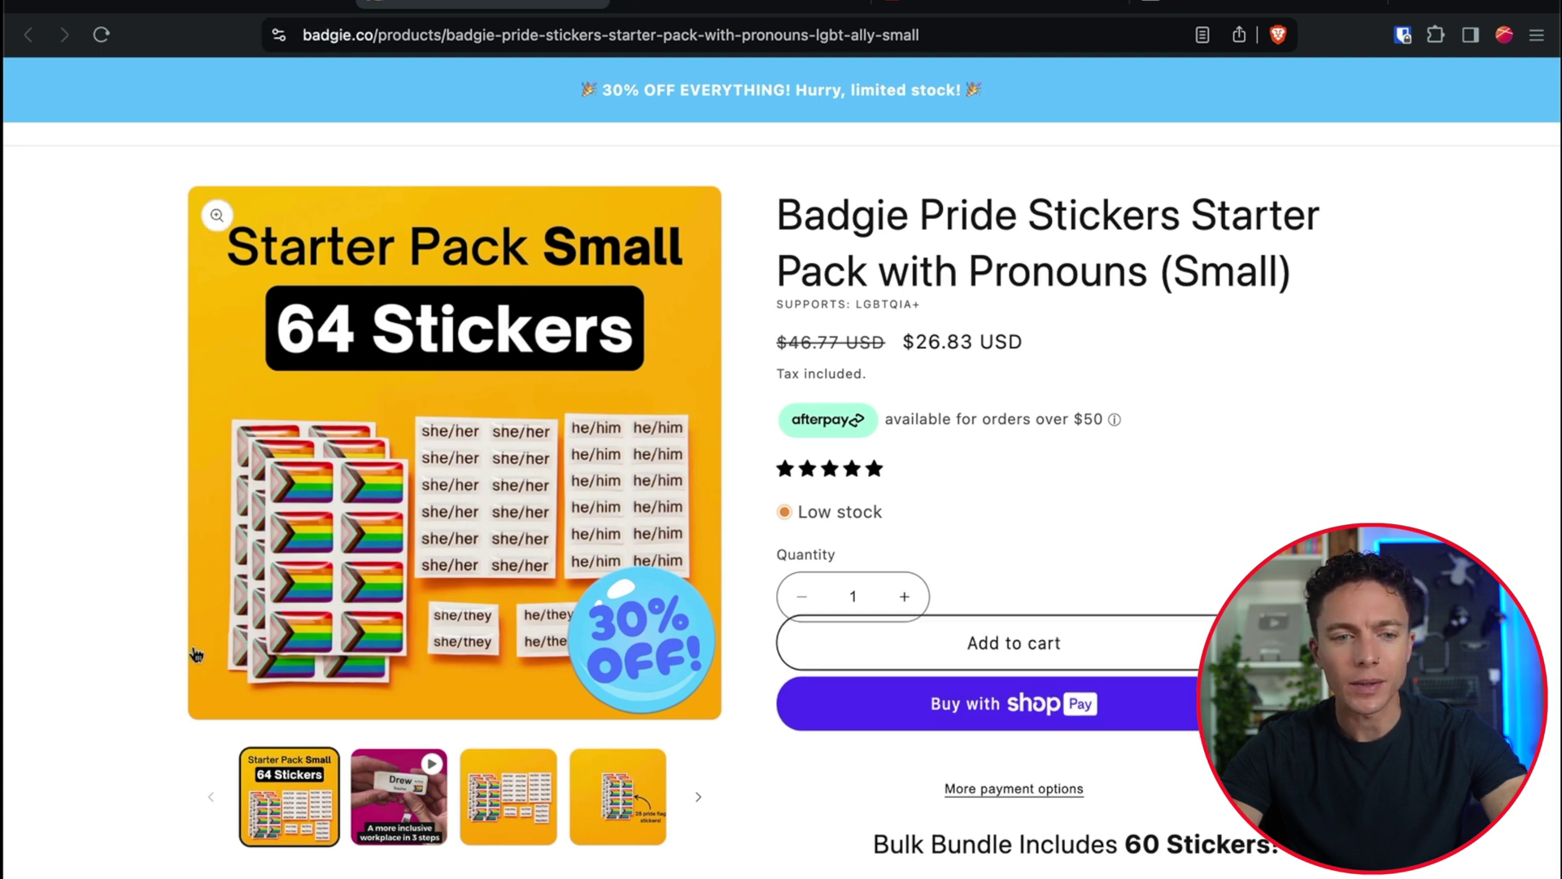
{"action": "scroll", "coordinate": [196, 655], "scroll_direction": "up", "scroll_amount": 2}
{"action": "scroll", "coordinate": [196, 655], "scroll_direction": "up", "scroll_amount": 2}
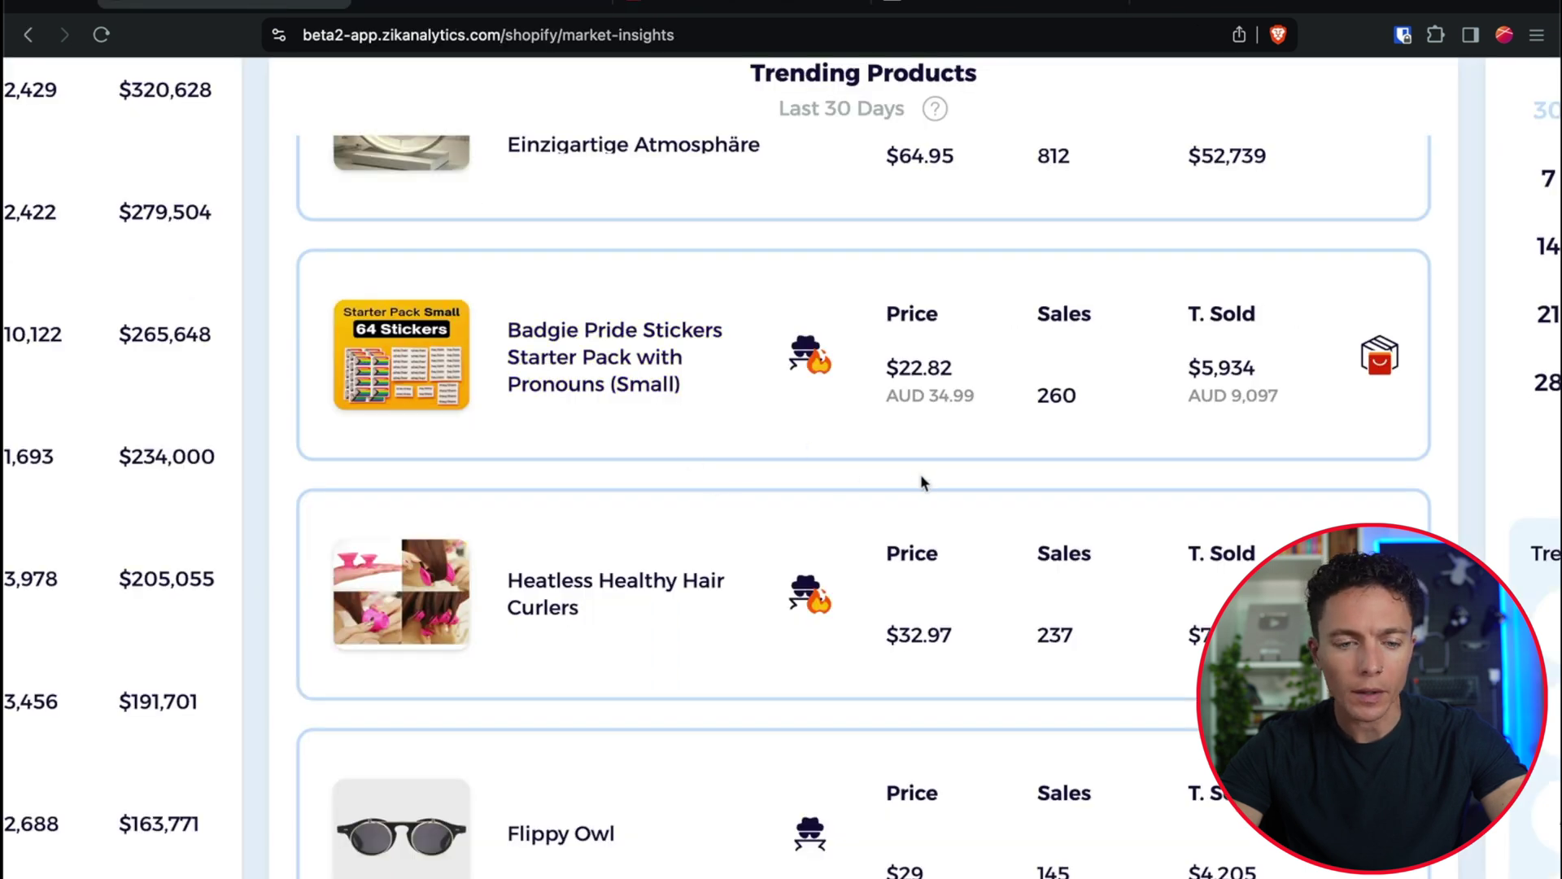
Step: Return to the Trending Products list and check the Flippy Owl sunglasses' enlarged image and total sold
{"action": "scroll", "coordinate": [920, 483], "scroll_direction": "down", "scroll_amount": 3}
{"action": "scroll", "coordinate": [920, 483], "scroll_direction": "down", "scroll_amount": 2}
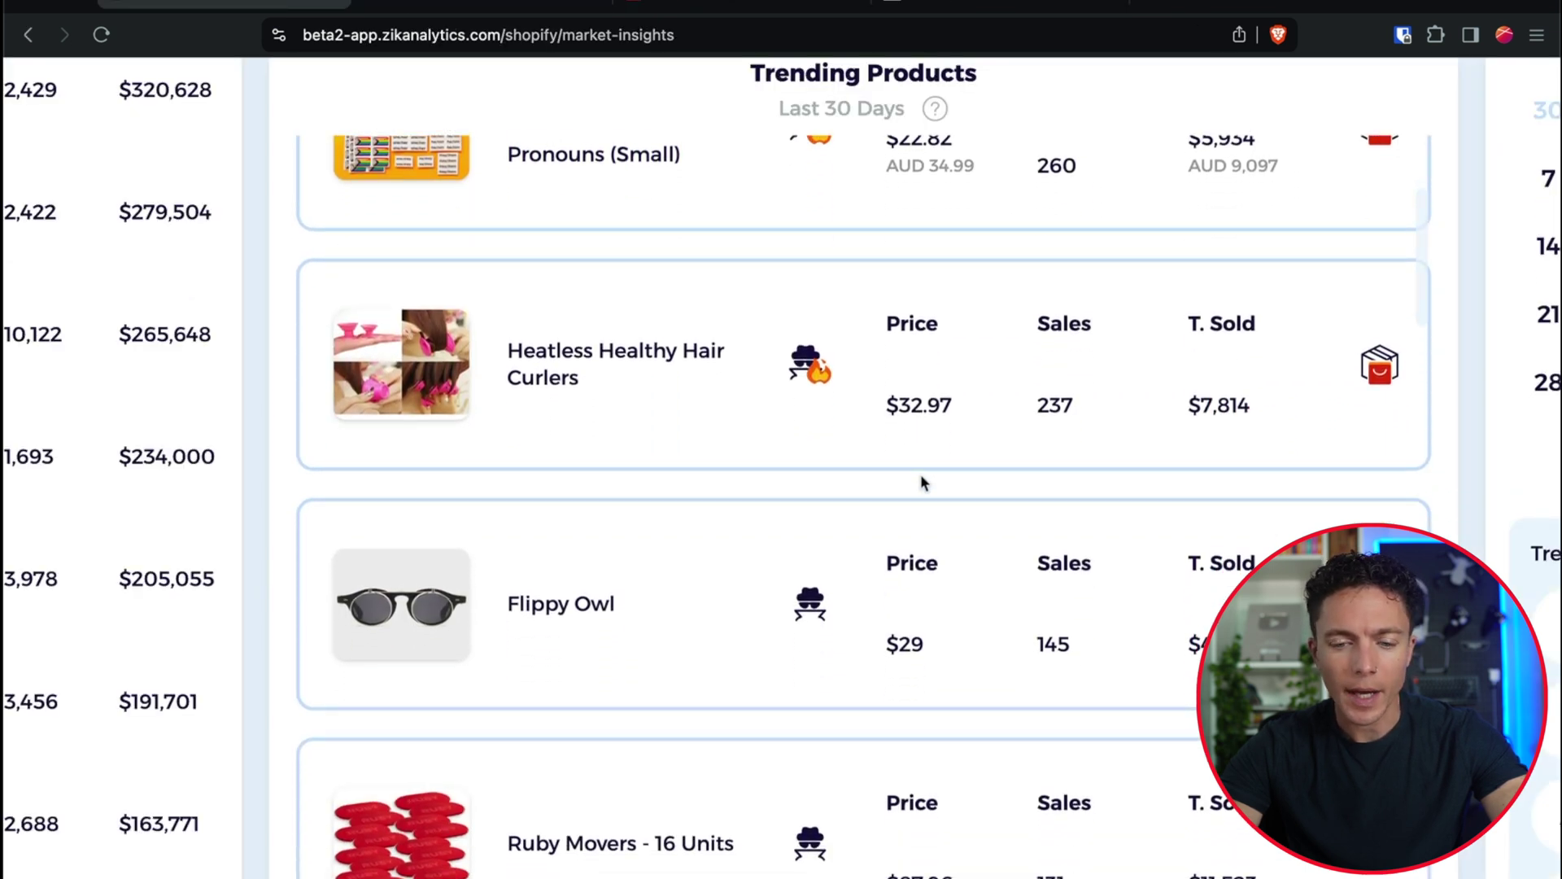
{"action": "mouse_move", "coordinate": [410, 525]}
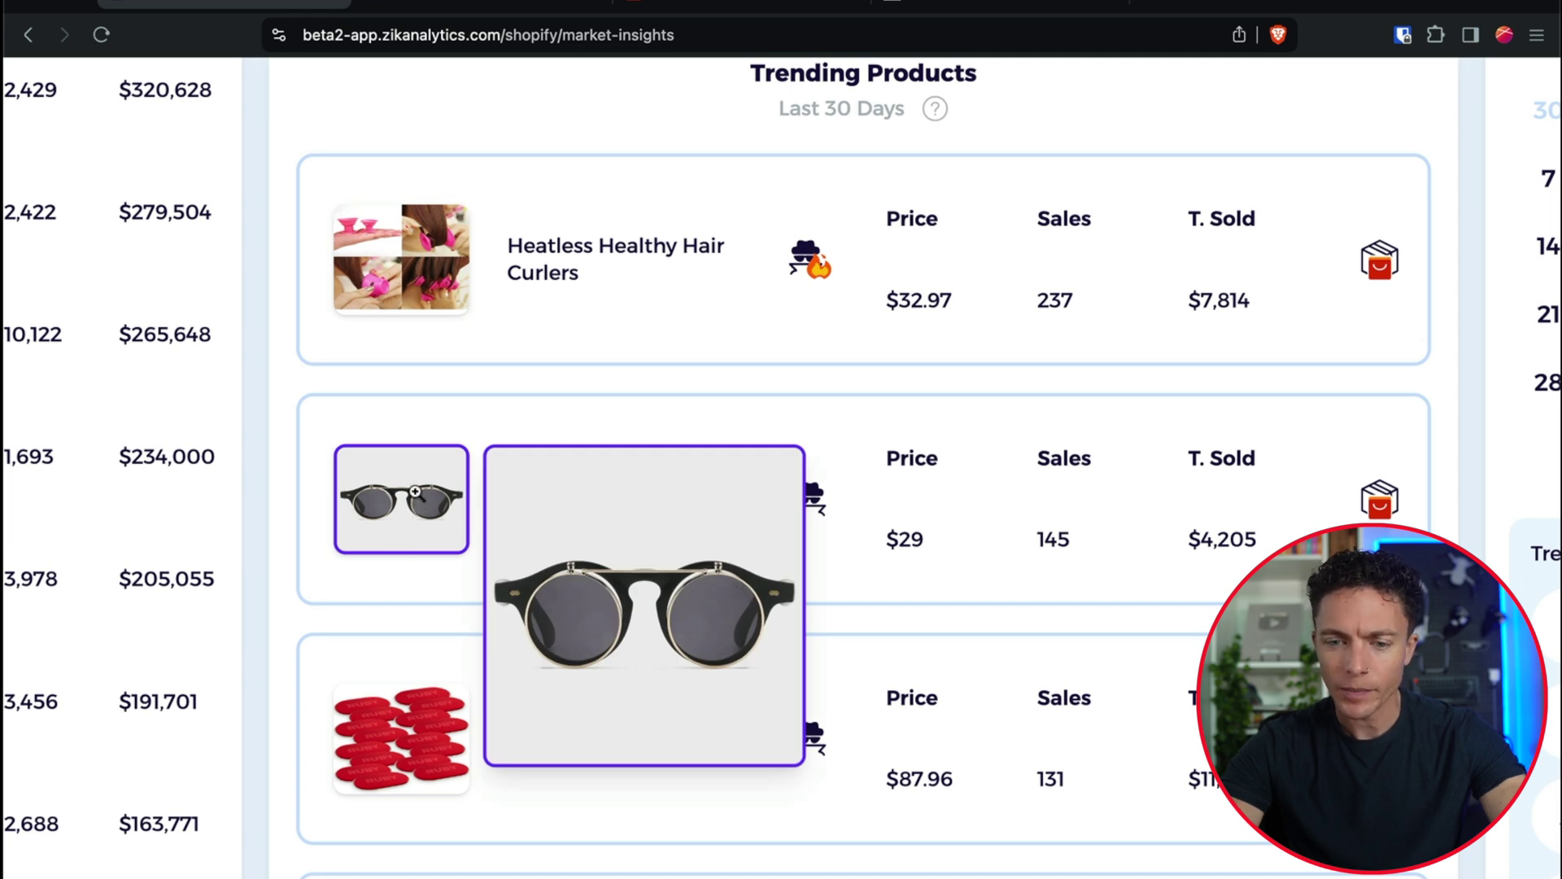
{"action": "double_click", "coordinate": [1193, 544]}
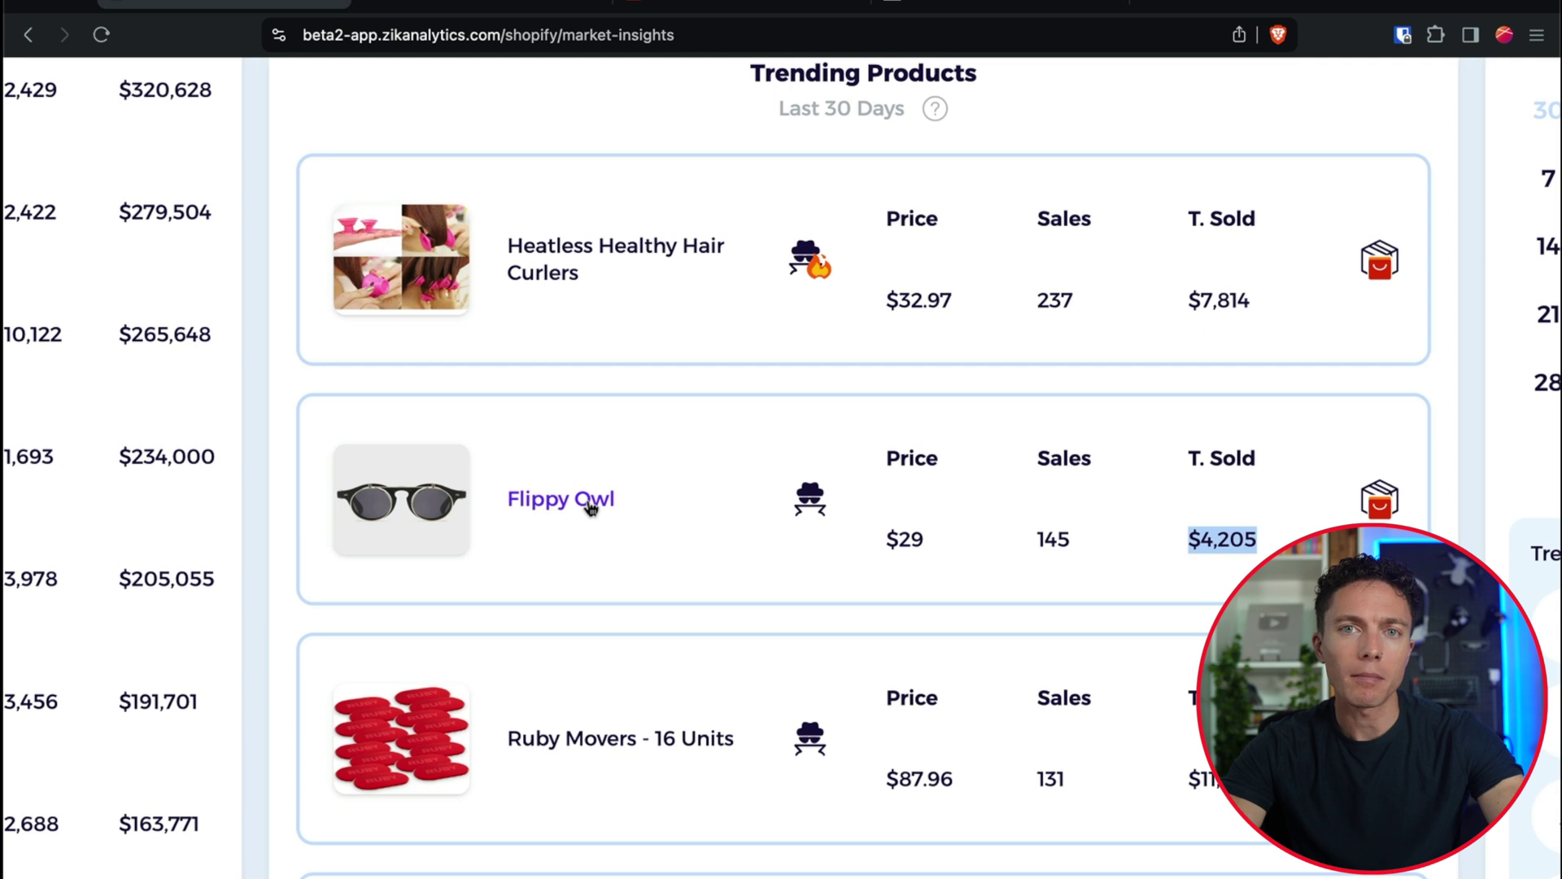
Step: Open the Flippy Owl store page and compare the photos showing its lenses lowered and flipped up
{"action": "left_click", "coordinate": [540, 504]}
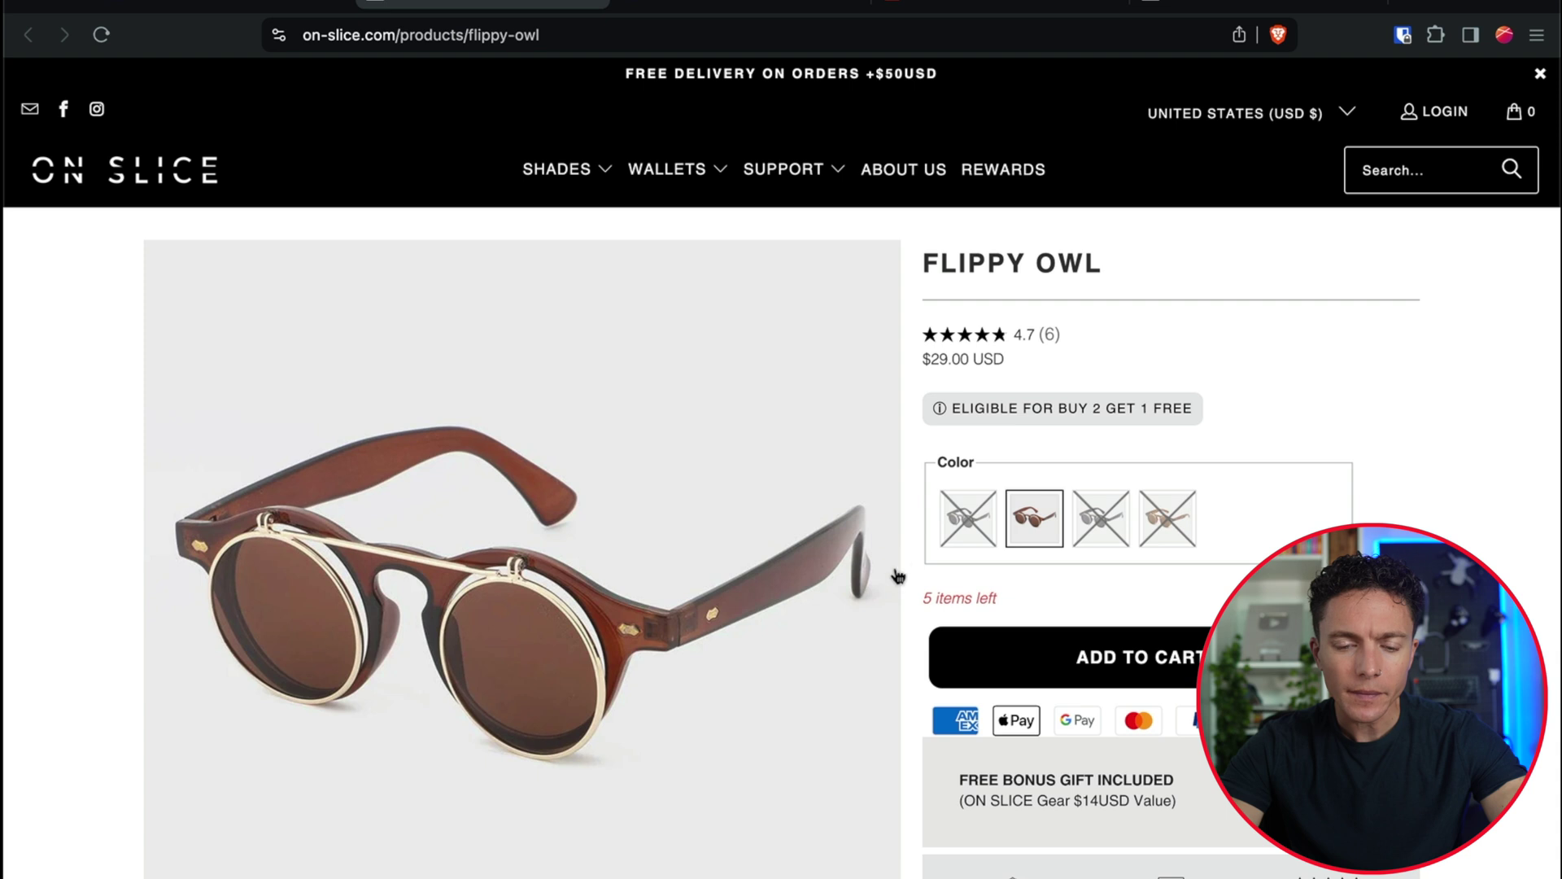
{"action": "scroll", "coordinate": [920, 594], "scroll_direction": "down", "scroll_amount": 3}
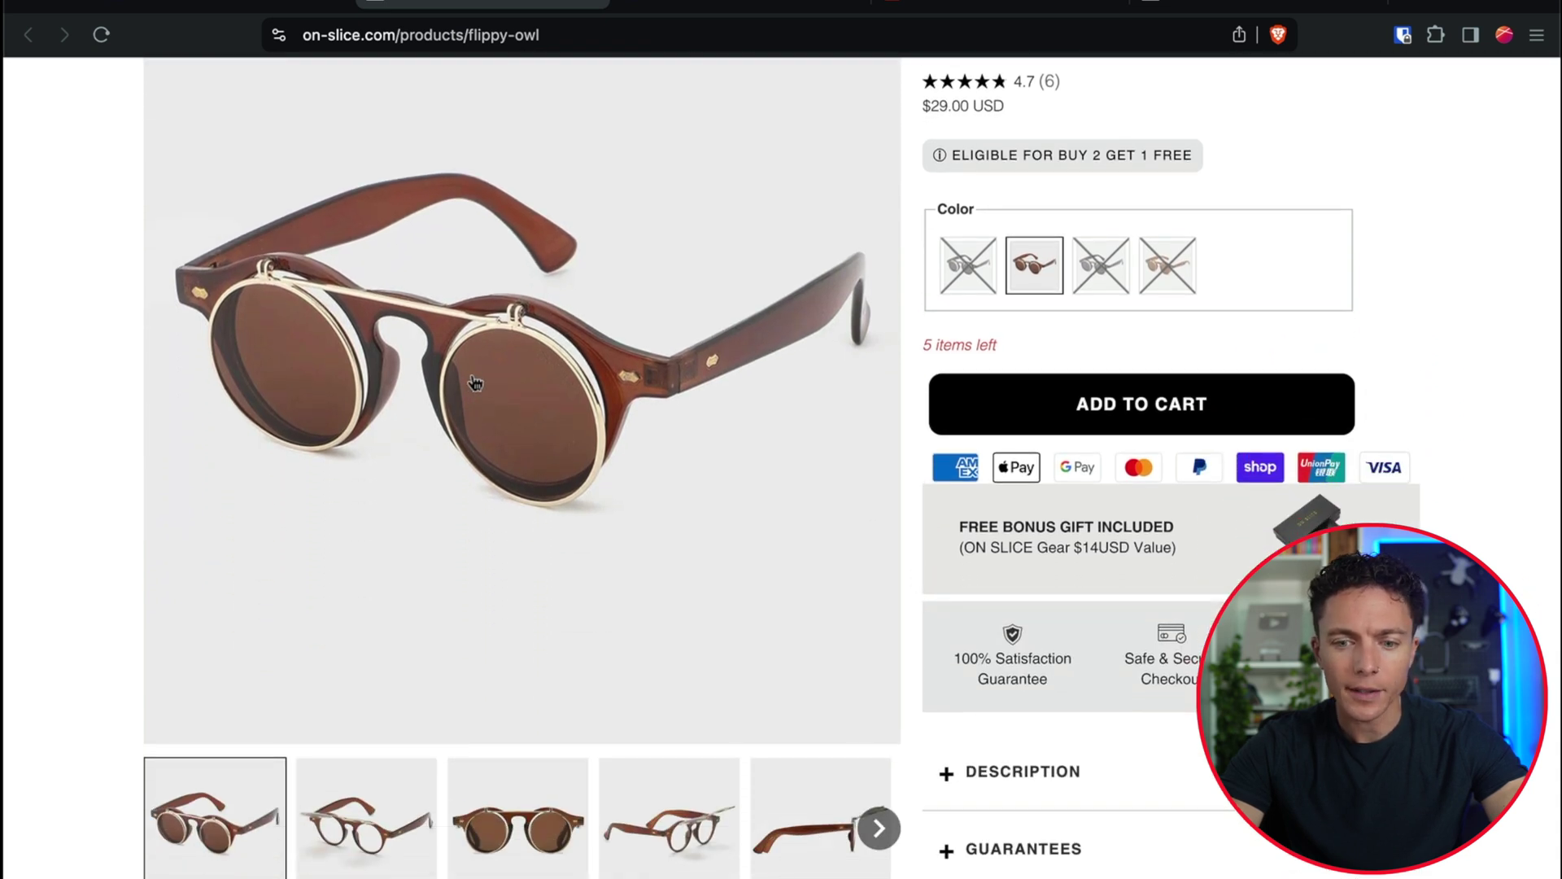
{"action": "left_click", "coordinate": [368, 809]}
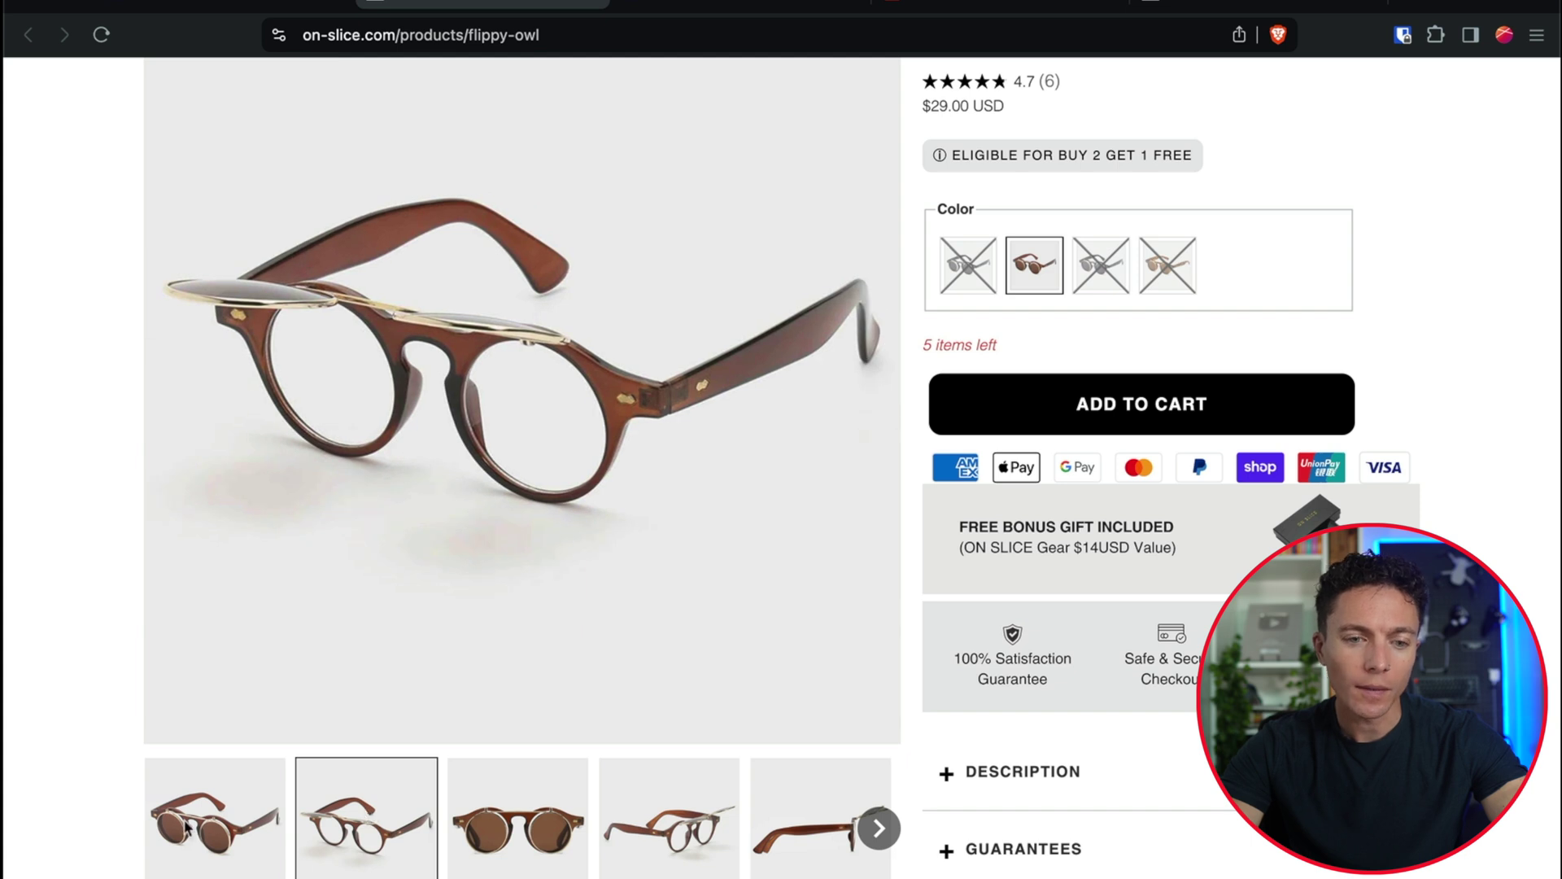
{"action": "left_click", "coordinate": [186, 827]}
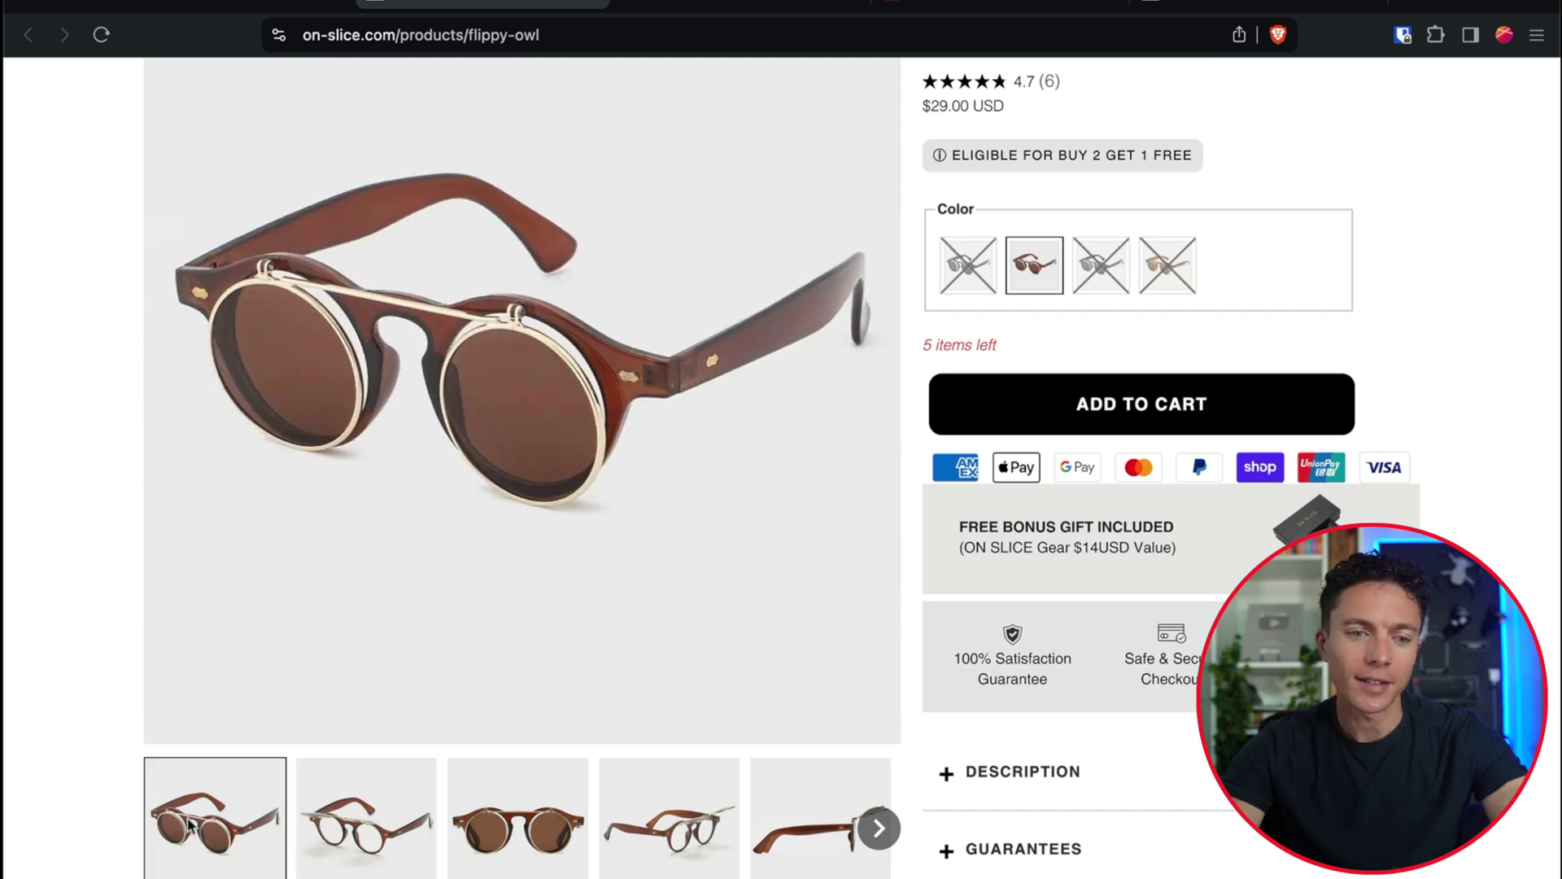
{"action": "left_click", "coordinate": [348, 842]}
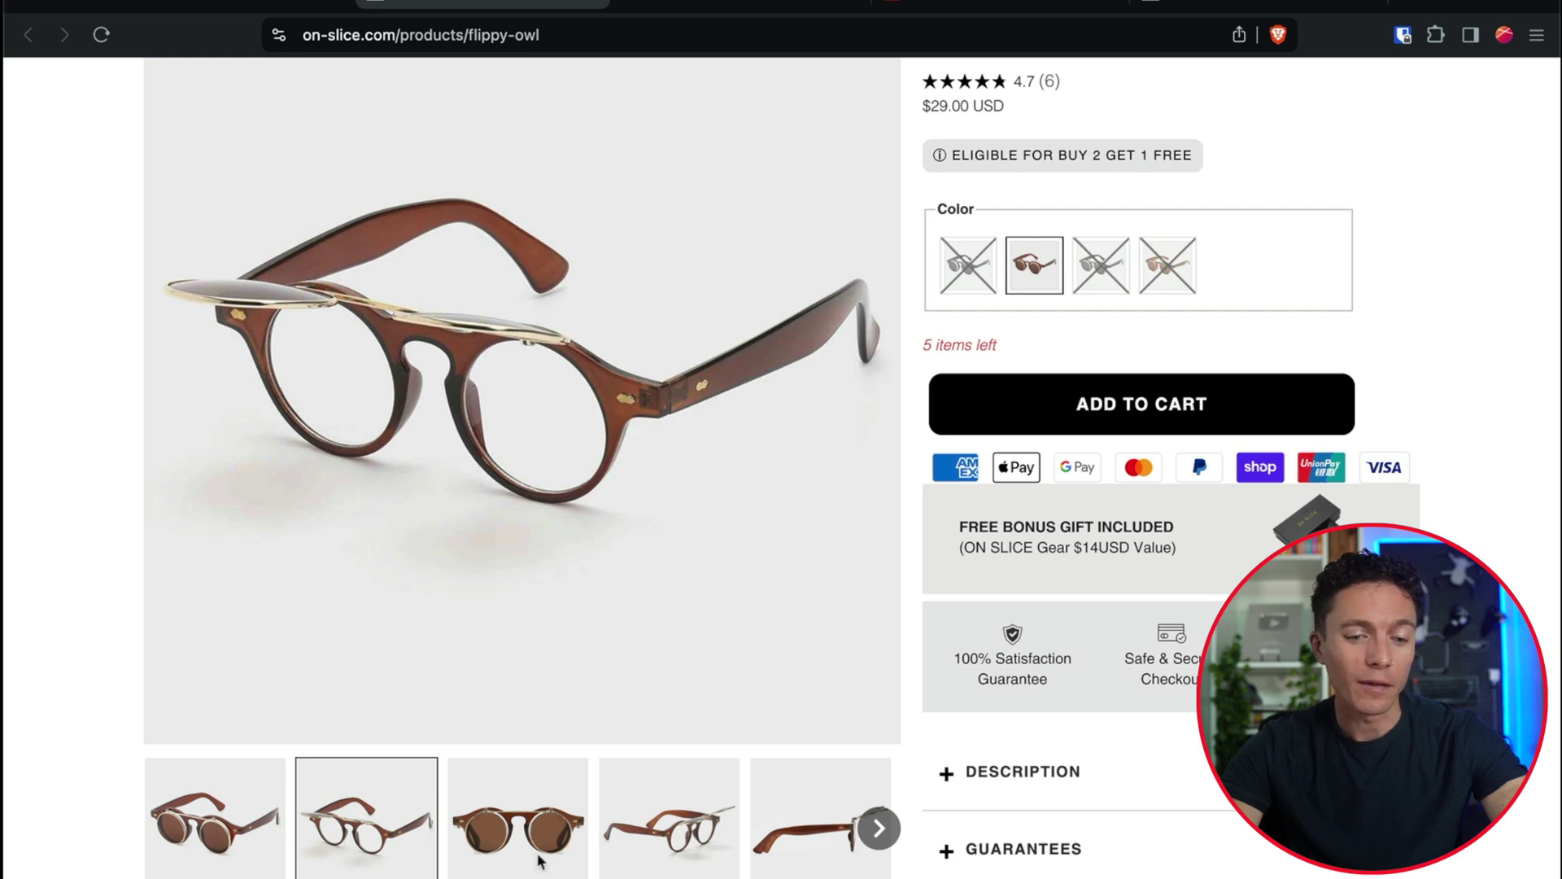
{"action": "left_click", "coordinate": [665, 825]}
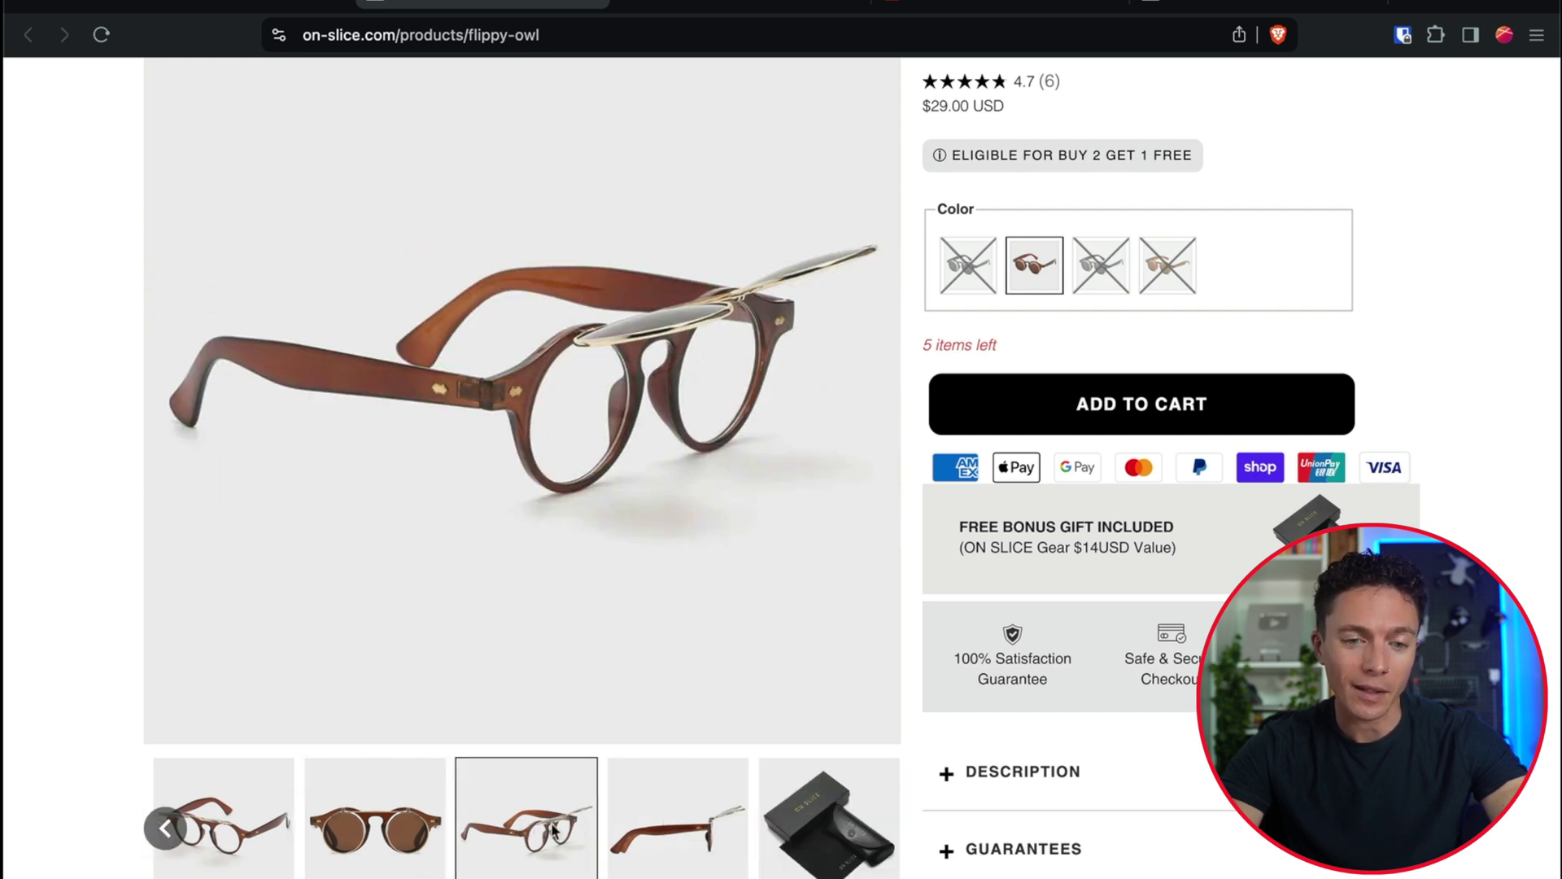
{"action": "scroll", "coordinate": [455, 829], "scroll_direction": "left", "scroll_amount": 2}
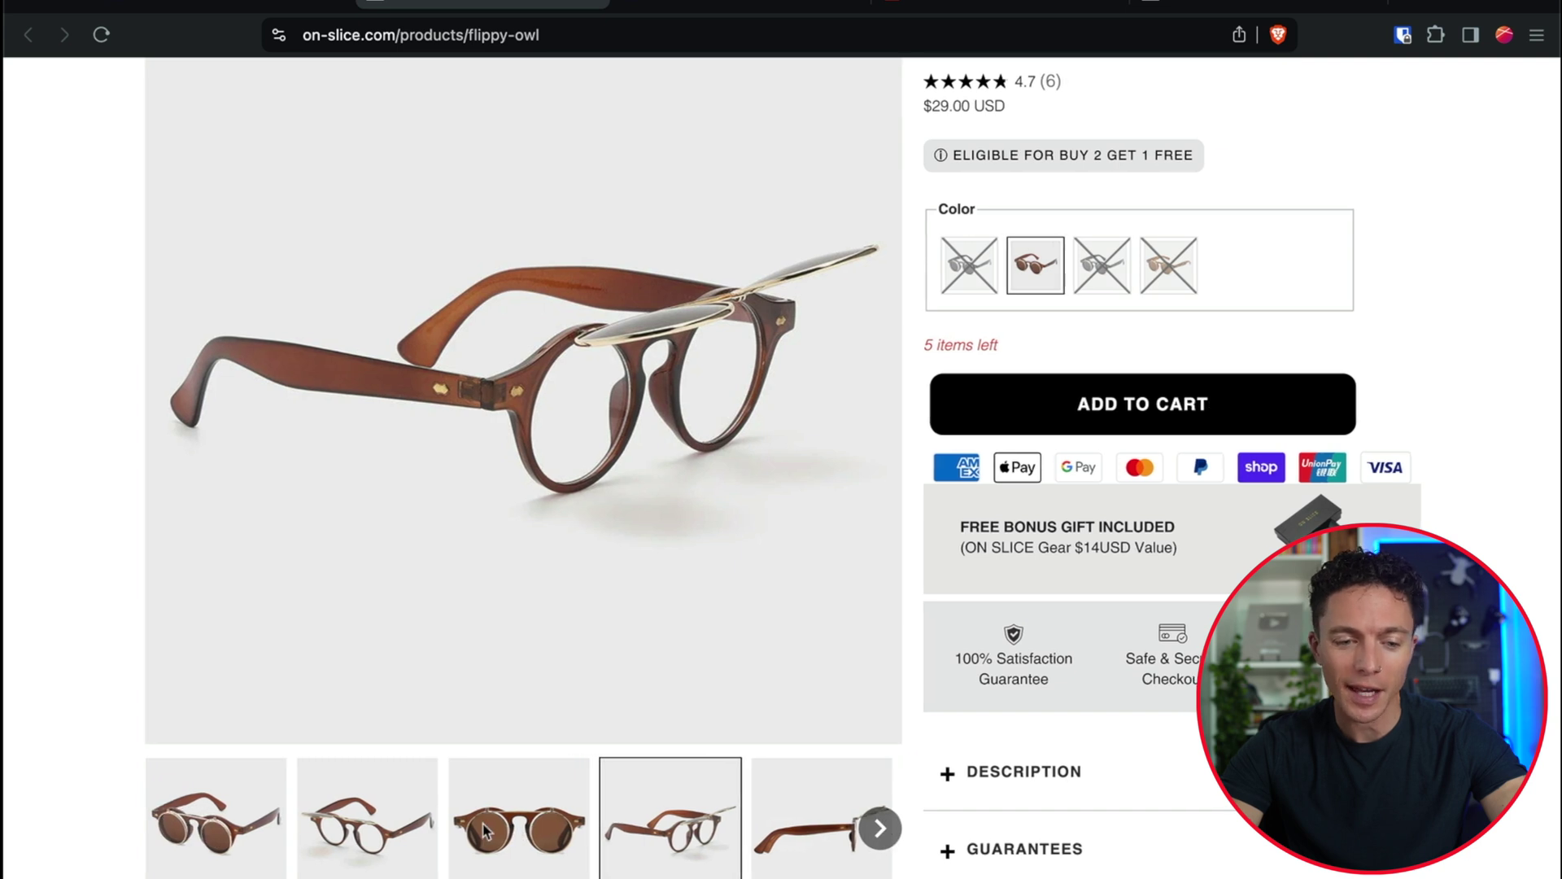
Step: Browse the Flippy Owl's gallery photos once more and check the product's colour options
{"action": "left_click", "coordinate": [389, 838]}
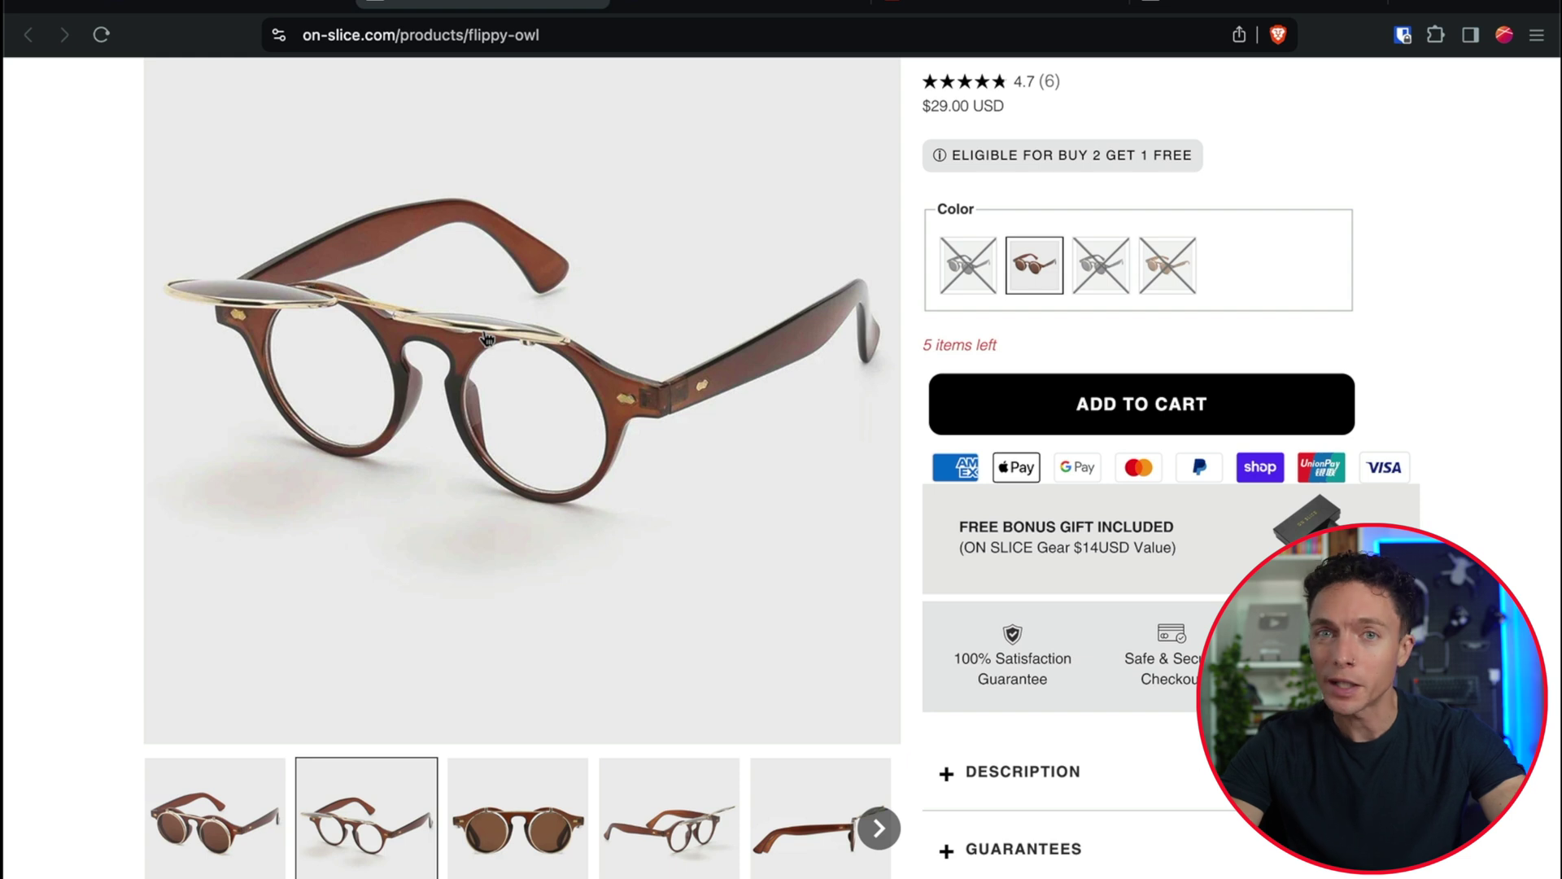
{"action": "left_click", "coordinate": [241, 813]}
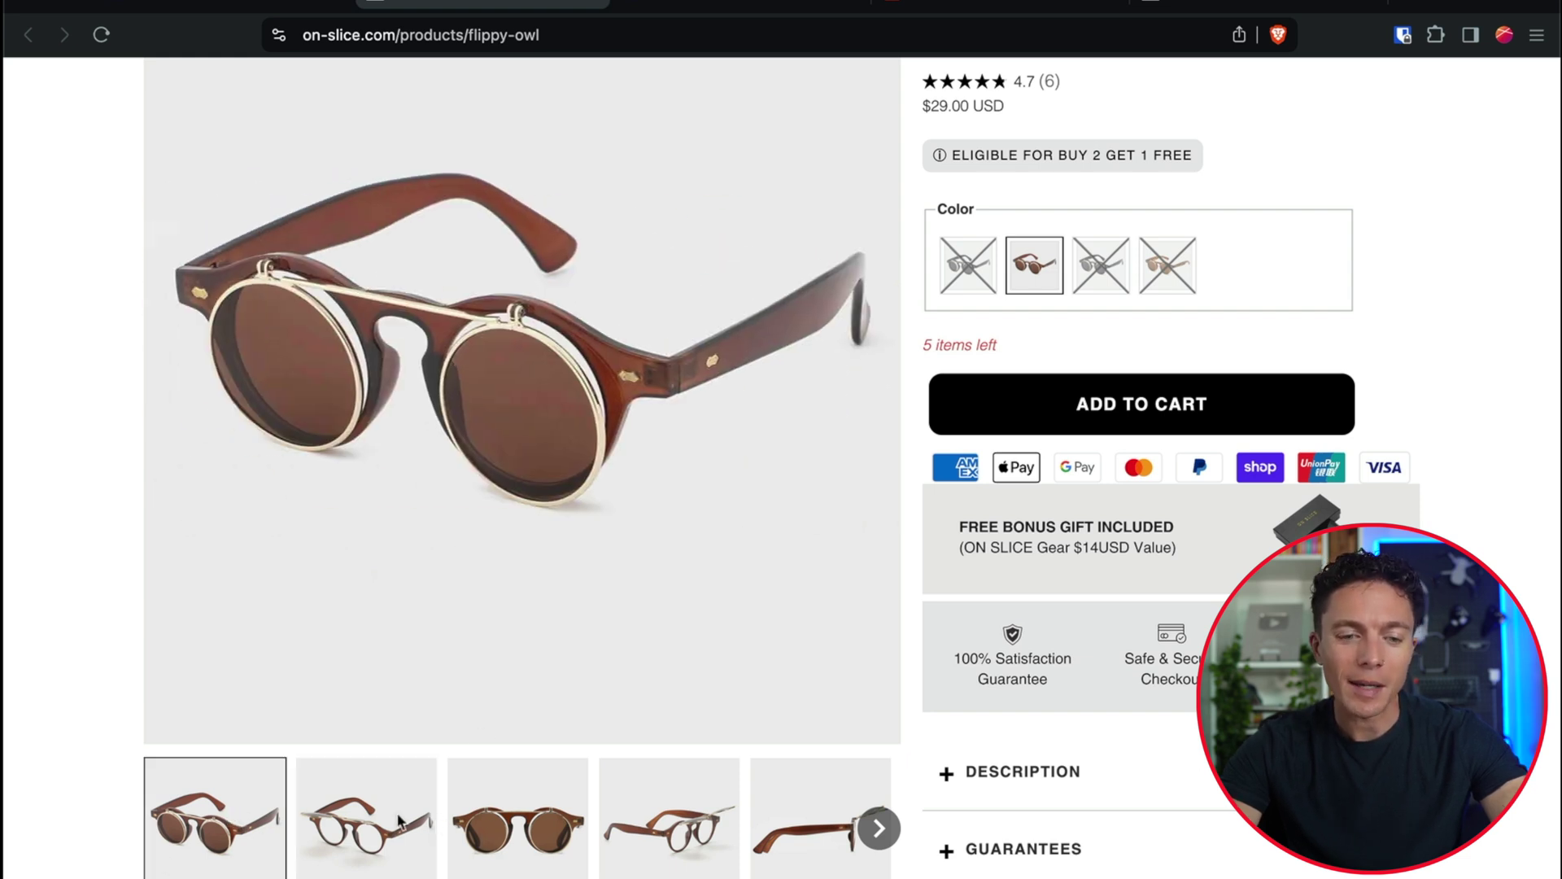
{"action": "left_click", "coordinate": [398, 820]}
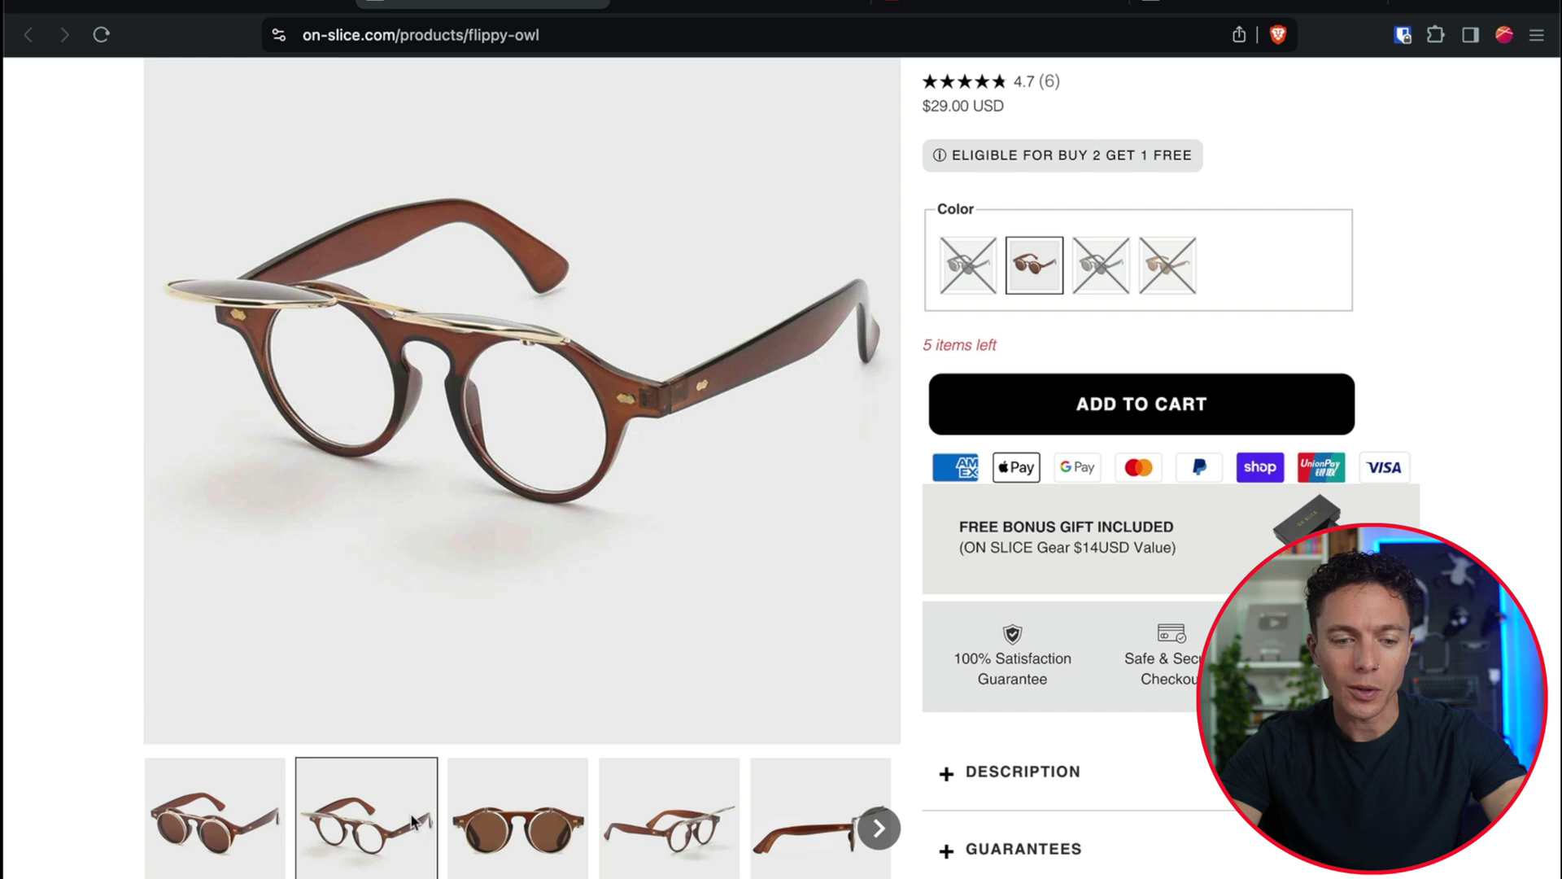
{"action": "left_click", "coordinate": [506, 840]}
{"action": "left_click", "coordinate": [680, 842]}
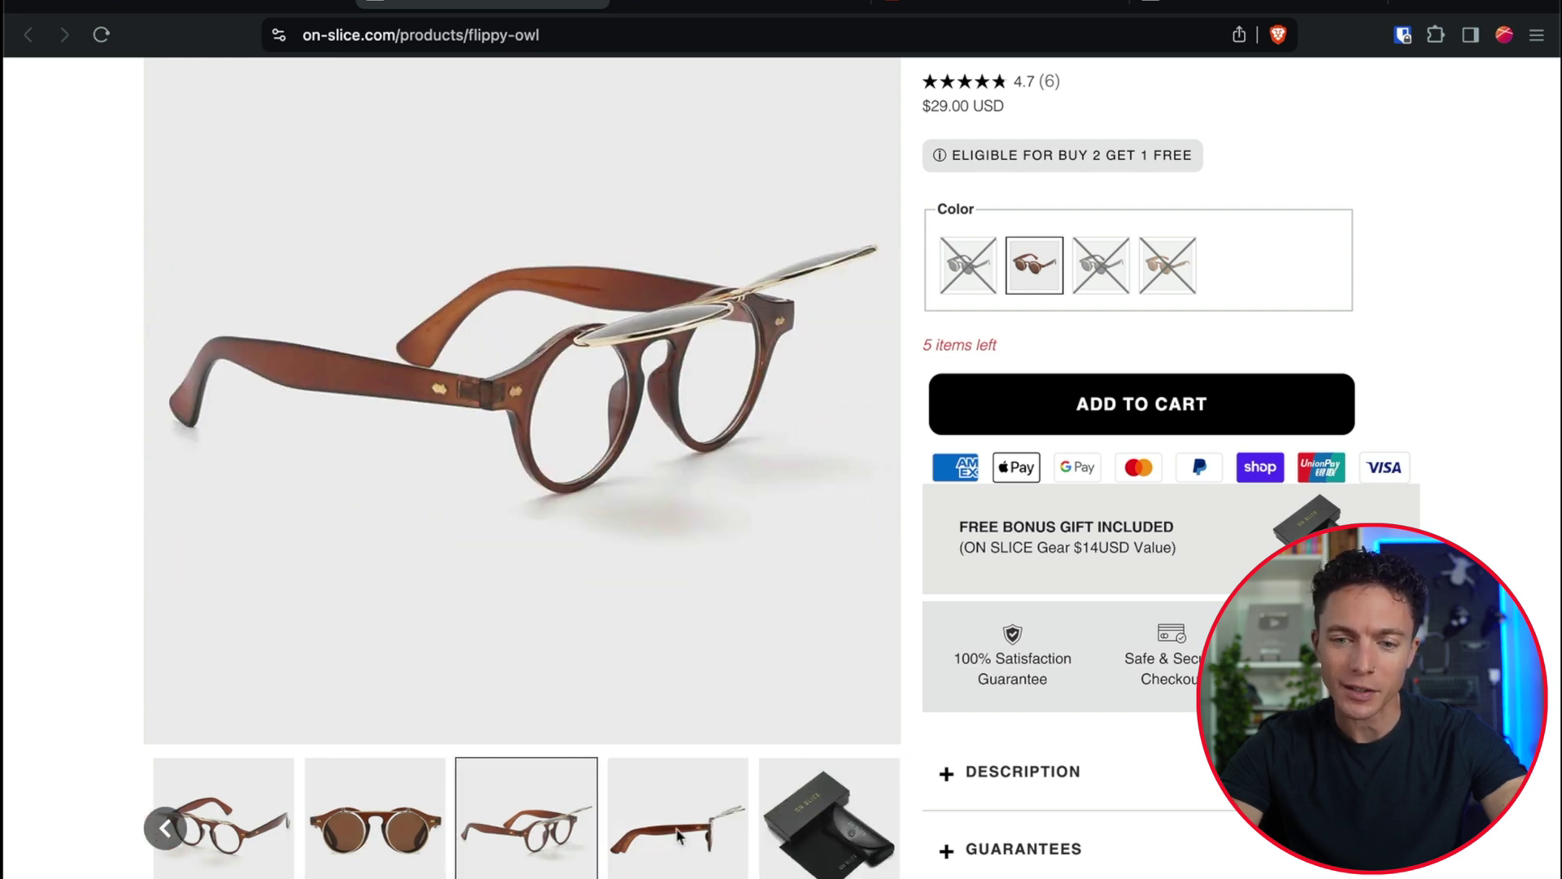
{"action": "scroll", "coordinate": [901, 543], "scroll_direction": "up", "scroll_amount": 3}
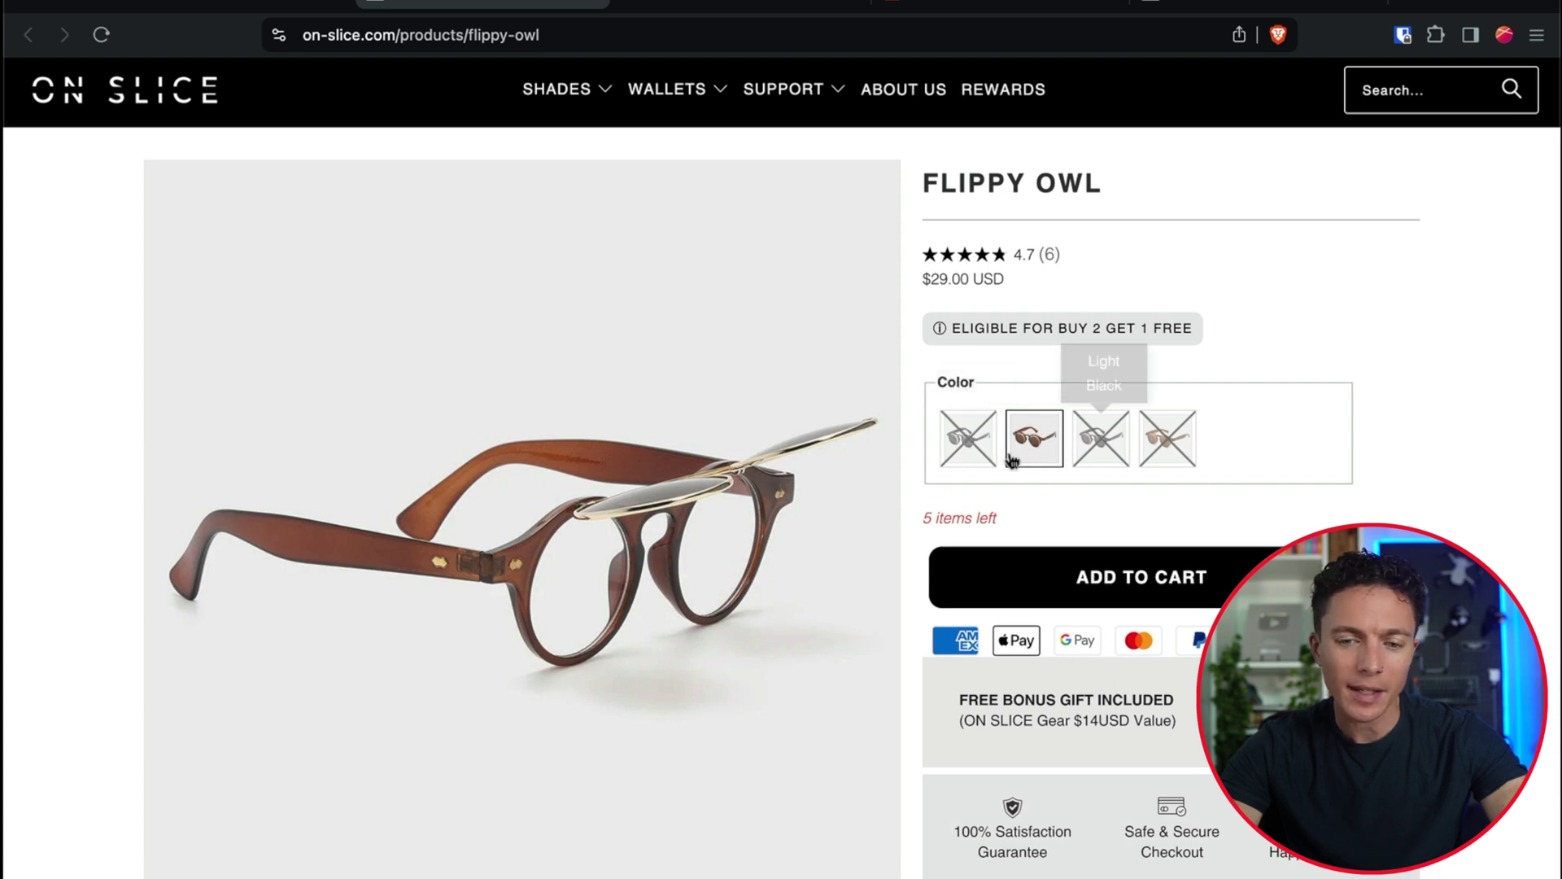
{"action": "scroll", "coordinate": [1077, 511], "scroll_direction": "down", "scroll_amount": 1}
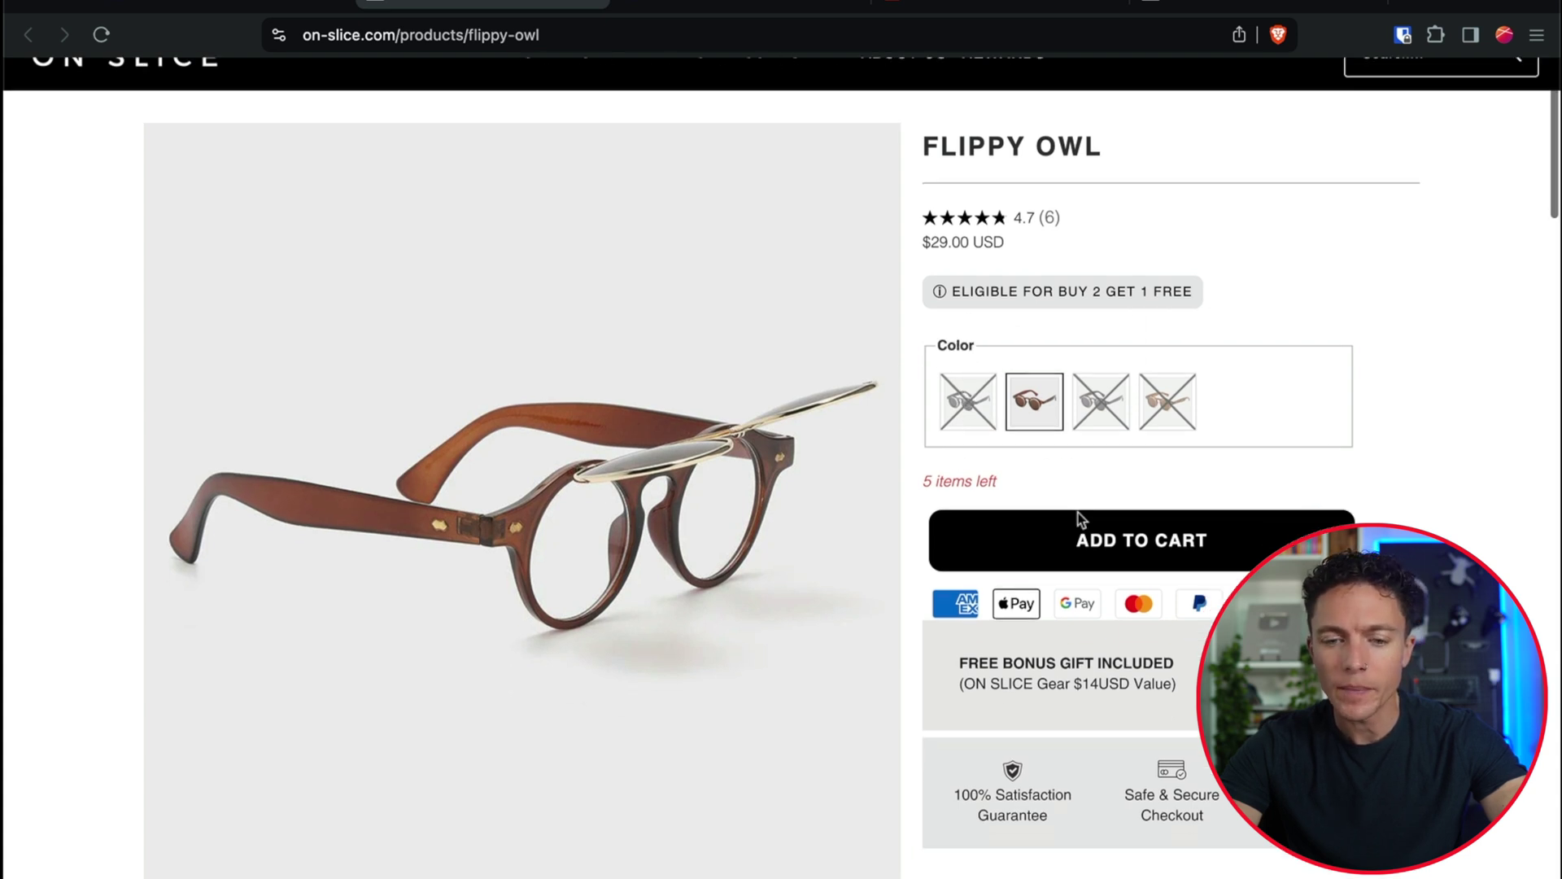
Step: Check the Flippy Owl's remaining-stock notice, then expand the product's customer reviews section and collapse it again
{"action": "left_click_drag", "start_coordinate": [928, 477], "coordinate": [1012, 481]}
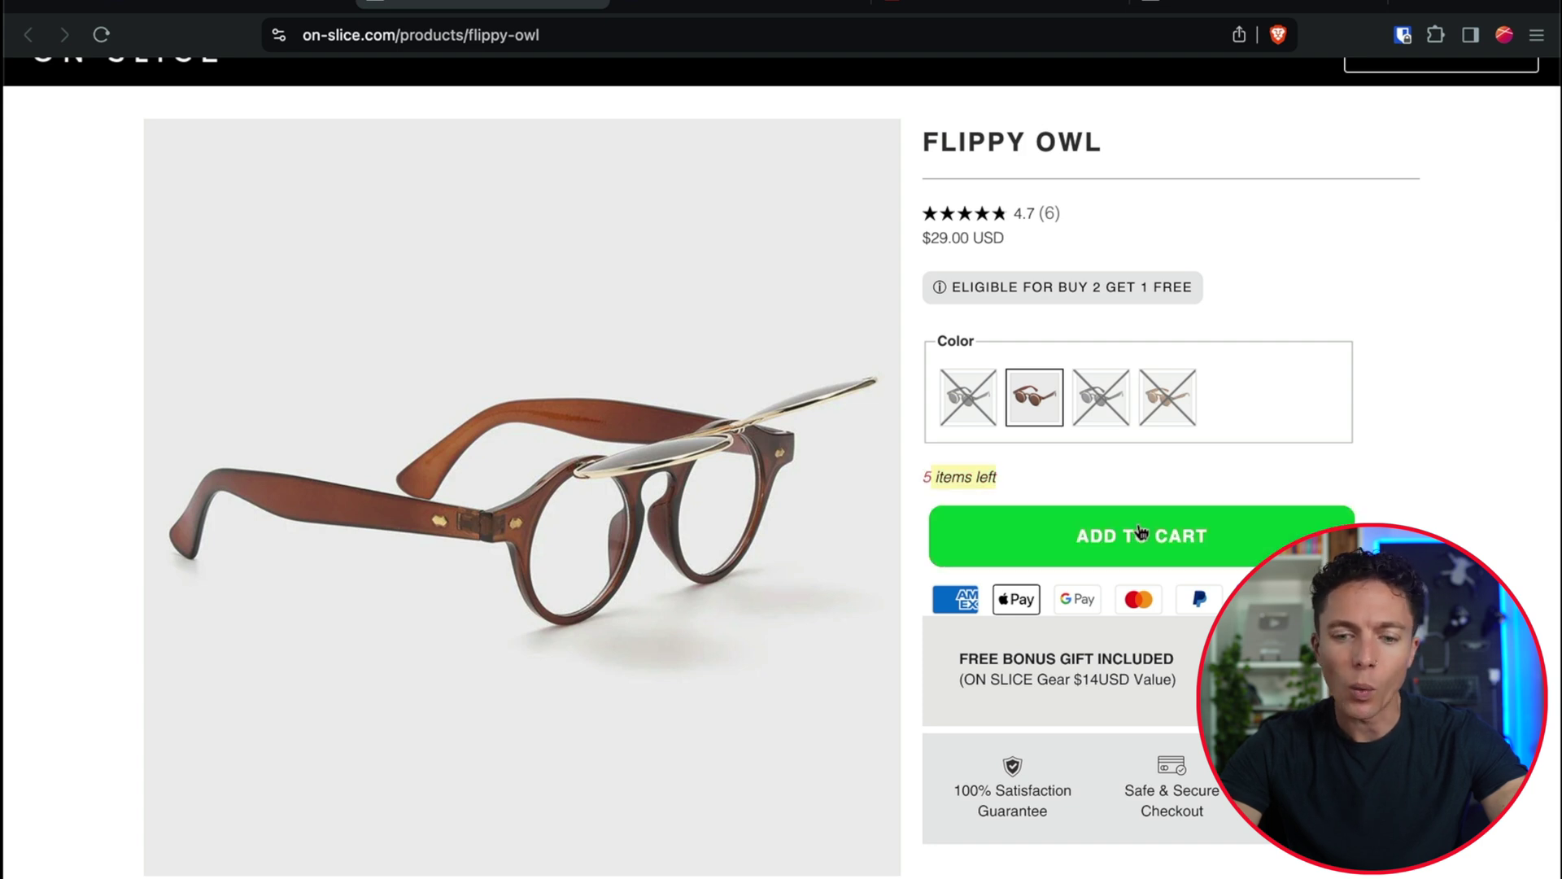
{"action": "scroll", "coordinate": [1139, 546], "scroll_direction": "up", "scroll_amount": 2}
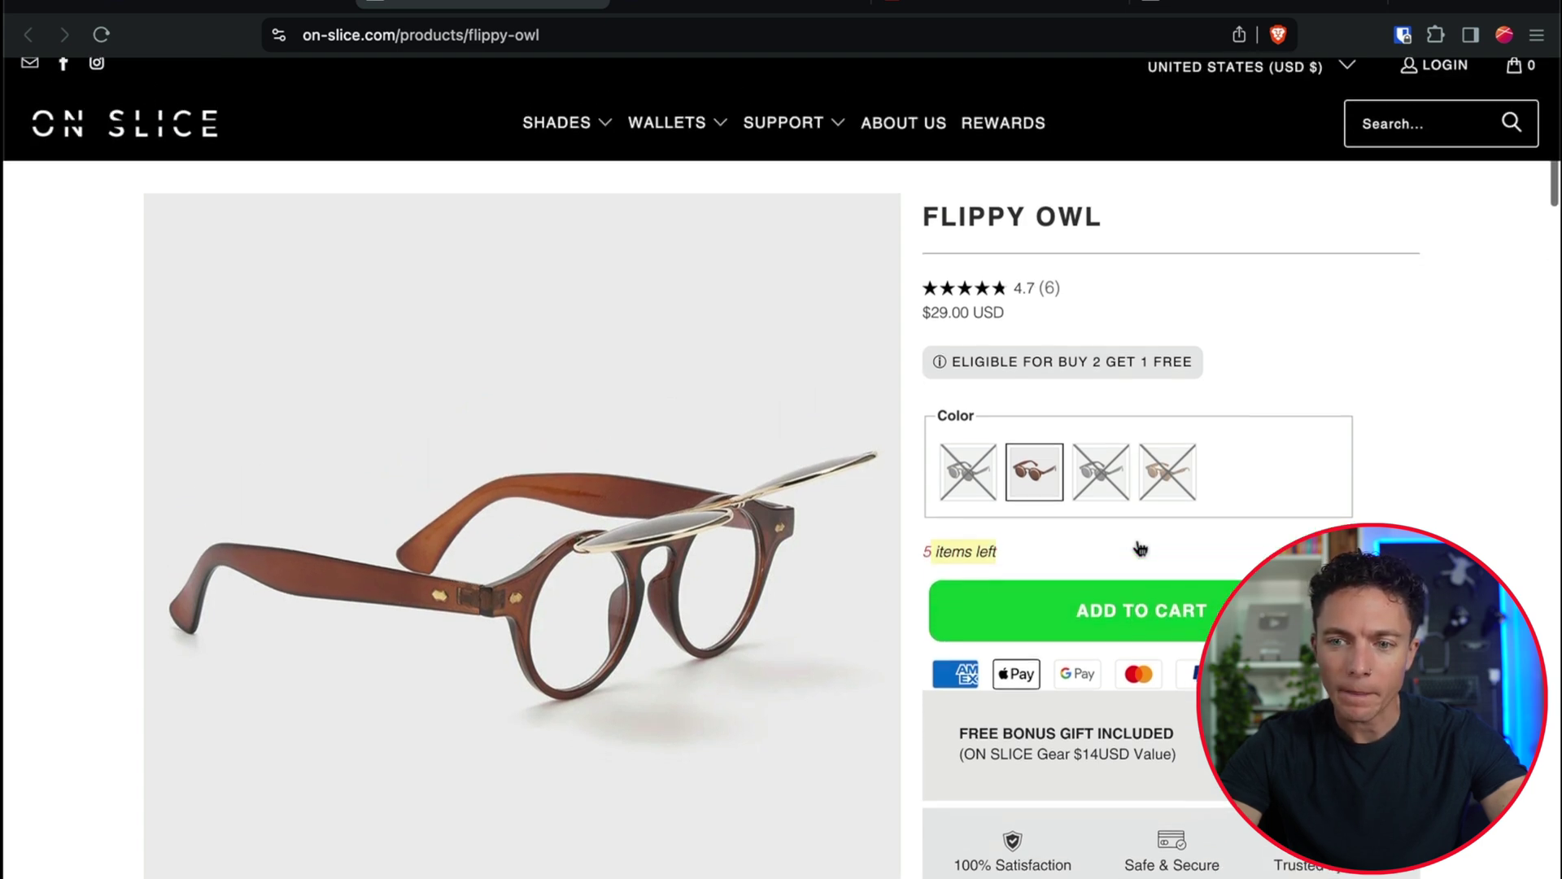
{"action": "scroll", "coordinate": [1138, 547], "scroll_direction": "down", "scroll_amount": 6}
{"action": "scroll", "coordinate": [1135, 540], "scroll_direction": "down", "scroll_amount": 1}
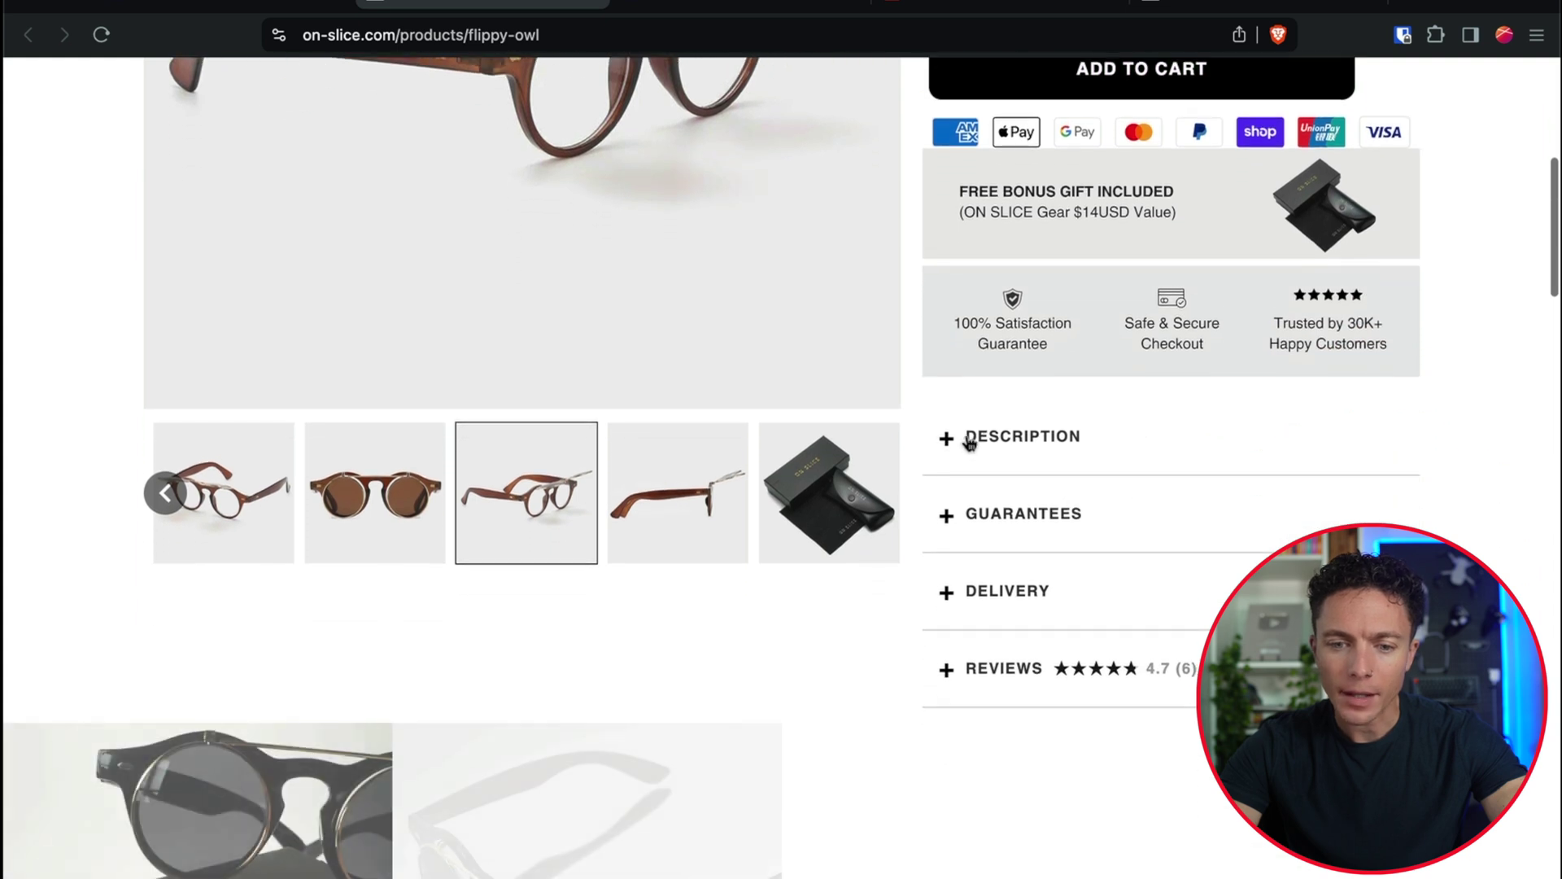
{"action": "scroll", "coordinate": [1048, 683], "scroll_direction": "down", "scroll_amount": 1}
{"action": "scroll", "coordinate": [1048, 683], "scroll_direction": "down", "scroll_amount": 1}
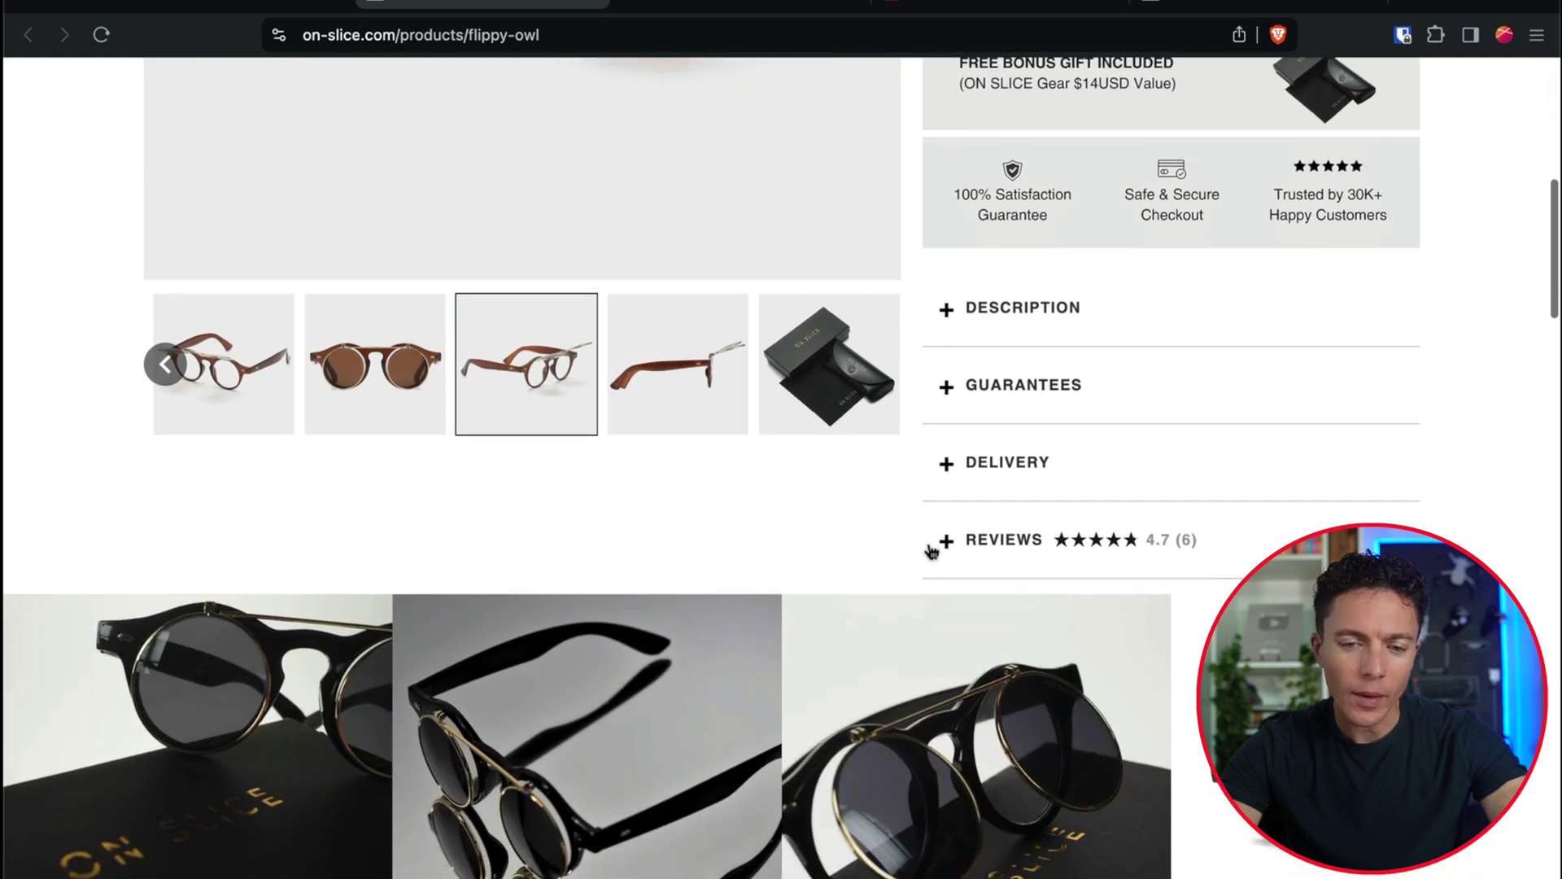
{"action": "left_click", "coordinate": [942, 545]}
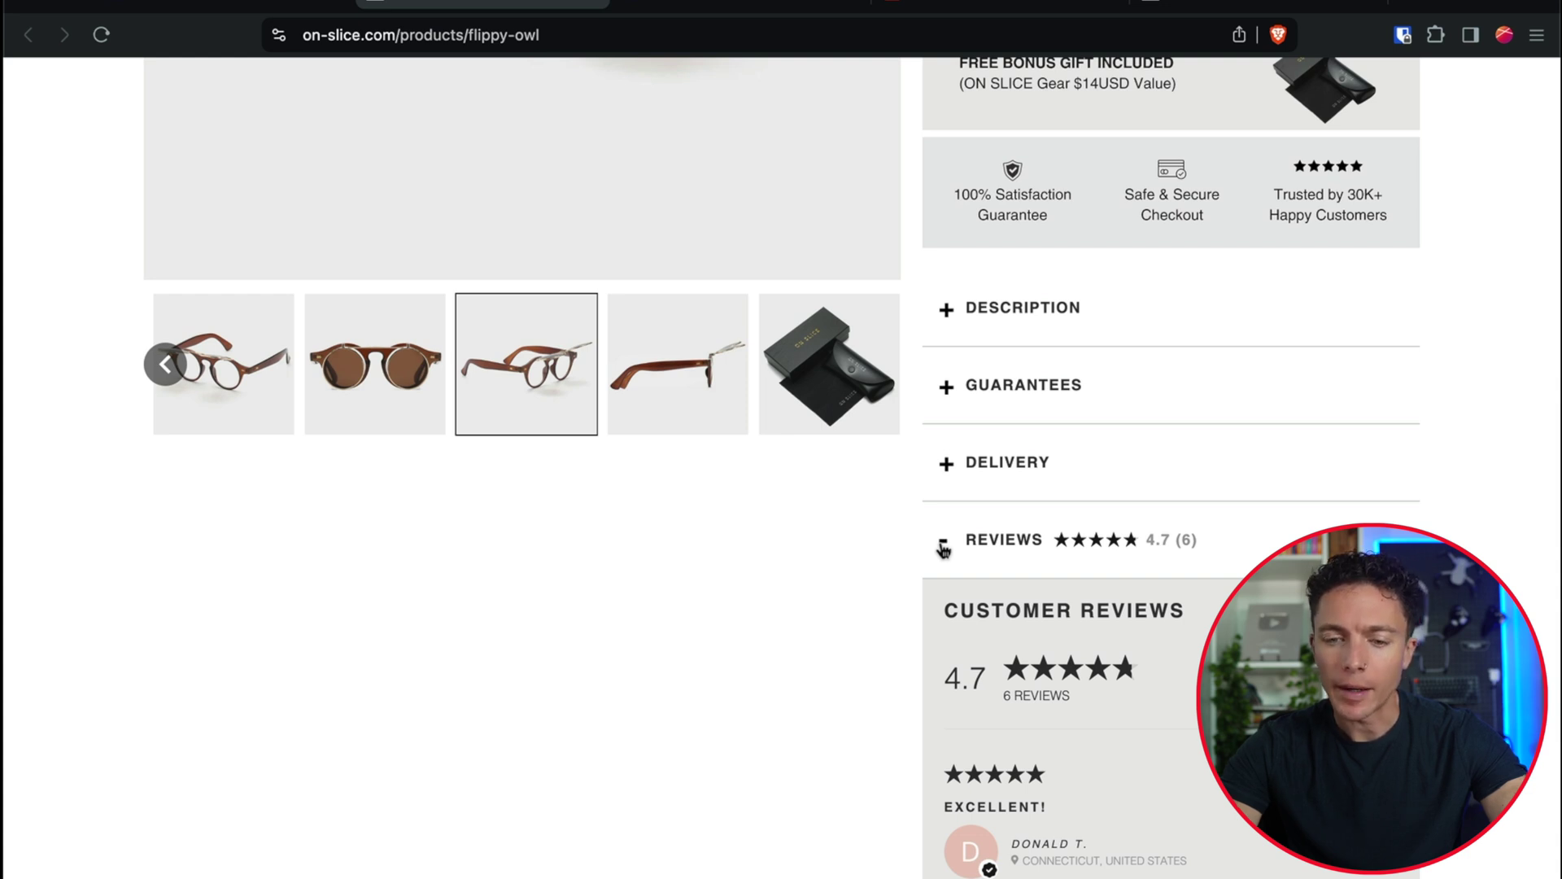
{"action": "left_click", "coordinate": [943, 547]}
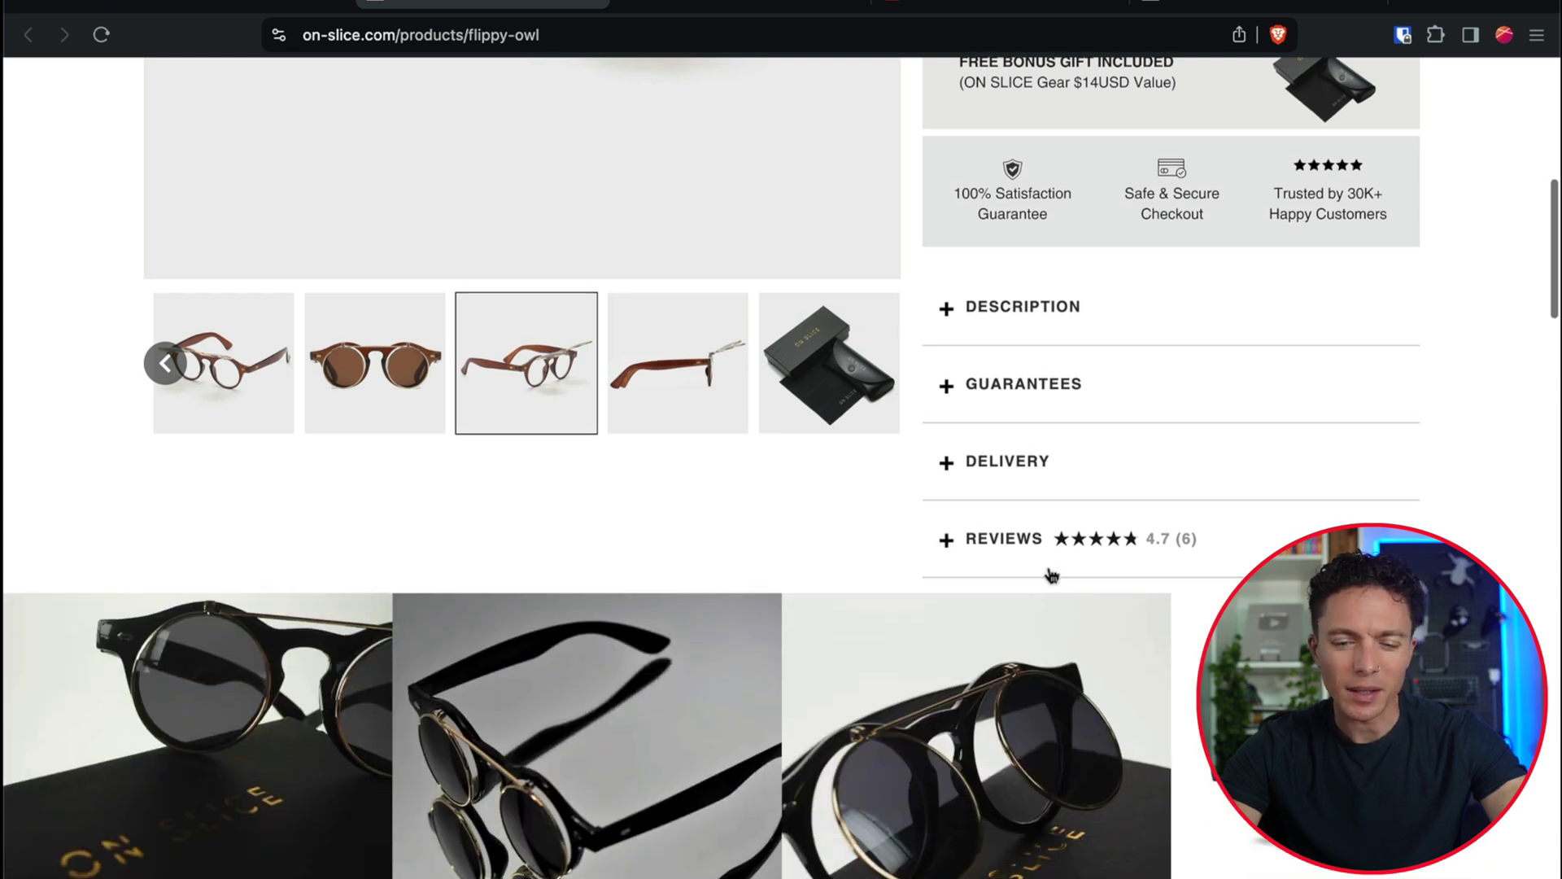
Step: Browse all the sunglasses offered in the Buy 2 Get 1 Free suggestions carousel on the Flippy Owl page
{"action": "scroll", "coordinate": [1049, 571], "scroll_direction": "down", "scroll_amount": 6}
{"action": "scroll", "coordinate": [1048, 576], "scroll_direction": "down", "scroll_amount": 6}
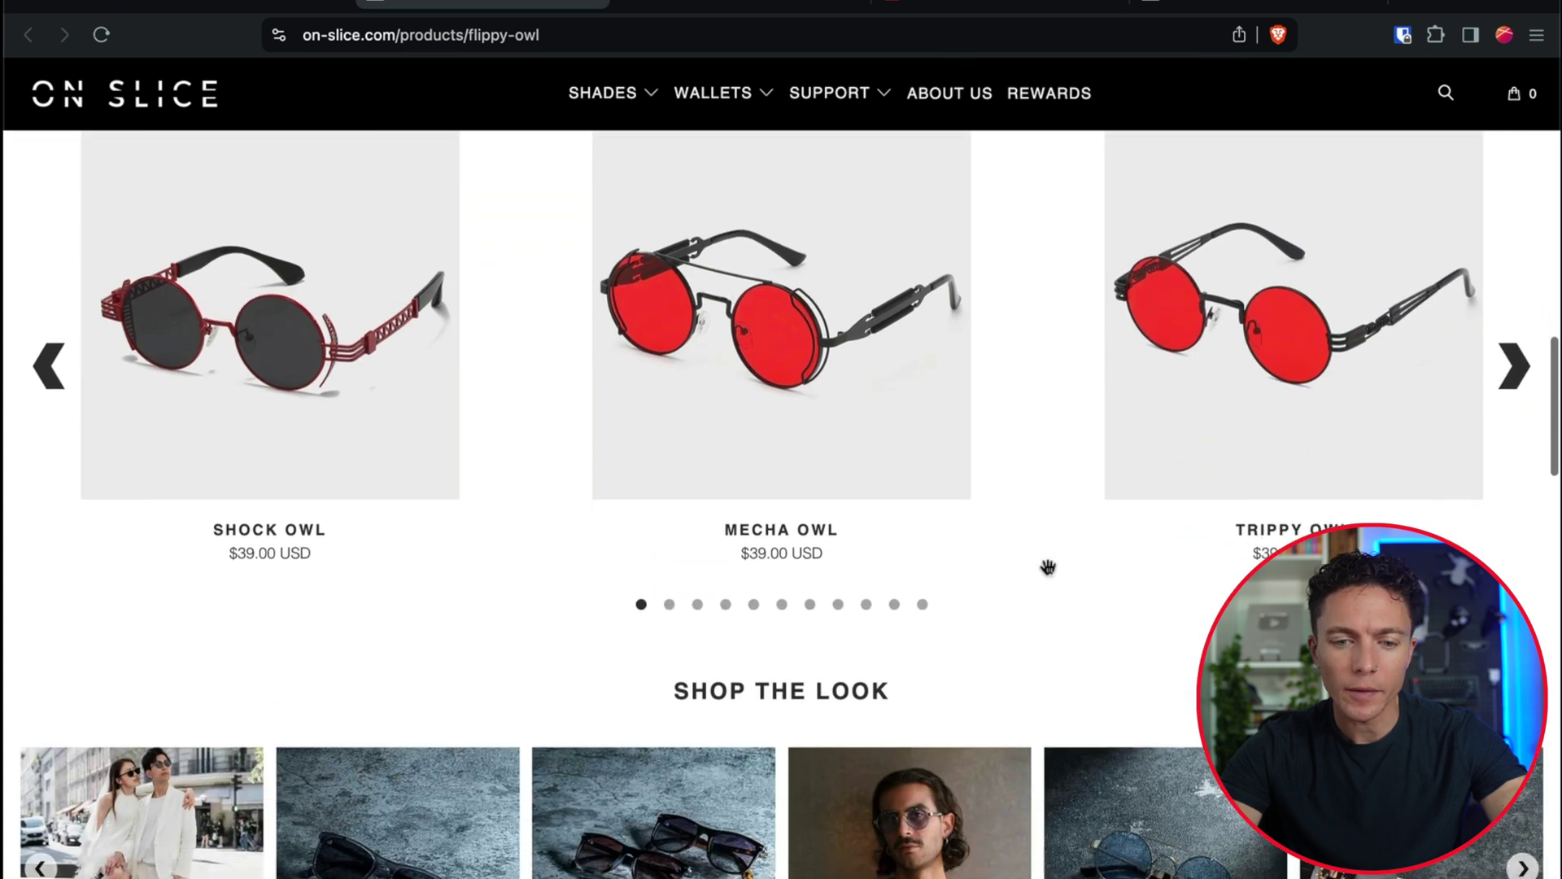
{"action": "left_click", "coordinate": [1524, 356]}
{"action": "left_click", "coordinate": [1525, 355]}
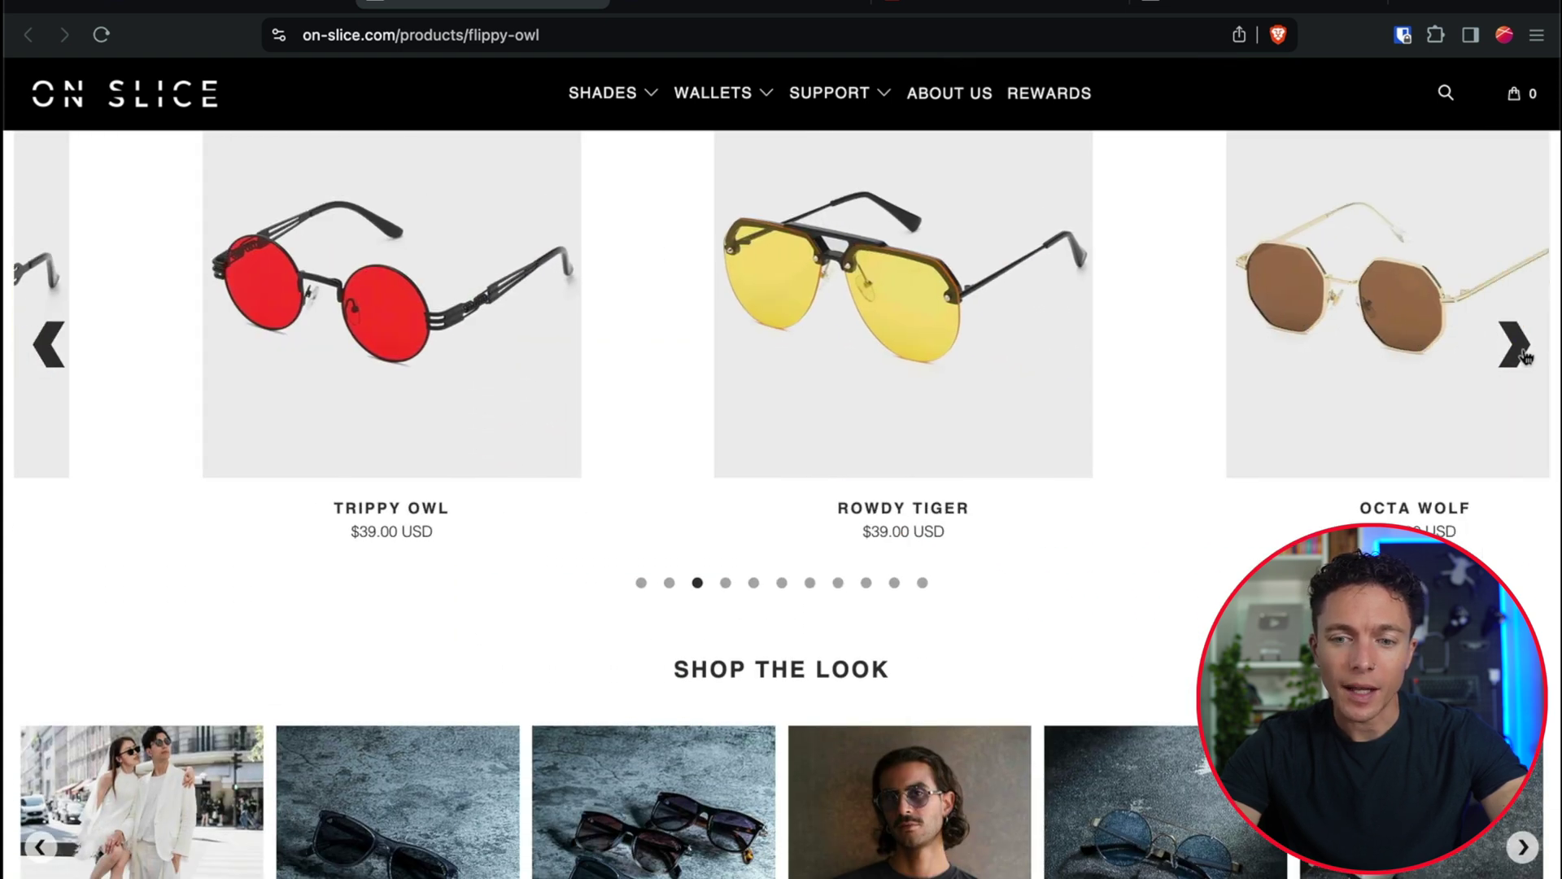
{"action": "left_click", "coordinate": [1524, 356]}
{"action": "left_click", "coordinate": [1525, 356]}
{"action": "left_click", "coordinate": [1525, 356]}
{"action": "left_click", "coordinate": [1524, 355]}
{"action": "left_click", "coordinate": [1524, 355]}
{"action": "left_click", "coordinate": [1524, 356]}
{"action": "left_click", "coordinate": [1524, 355]}
{"action": "left_click", "coordinate": [1524, 356]}
{"action": "left_click", "coordinate": [1525, 355]}
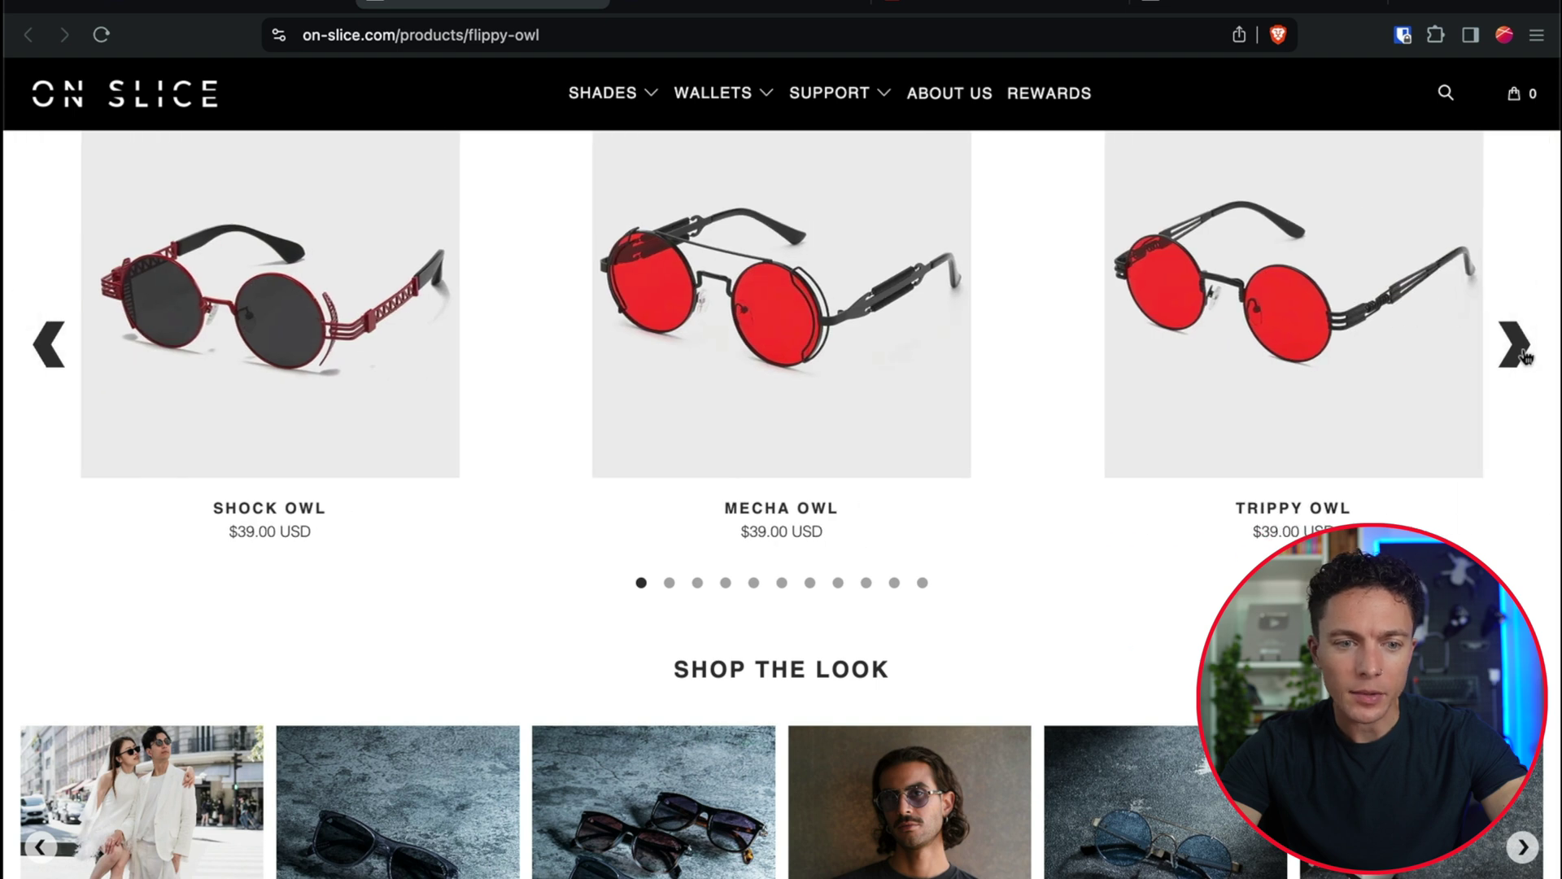
Step: Review the rest of the Flippy Owl page, including Shop the Look, related products and customer reviews
{"action": "scroll", "coordinate": [781, 504], "scroll_direction": "down", "scroll_amount": 10}
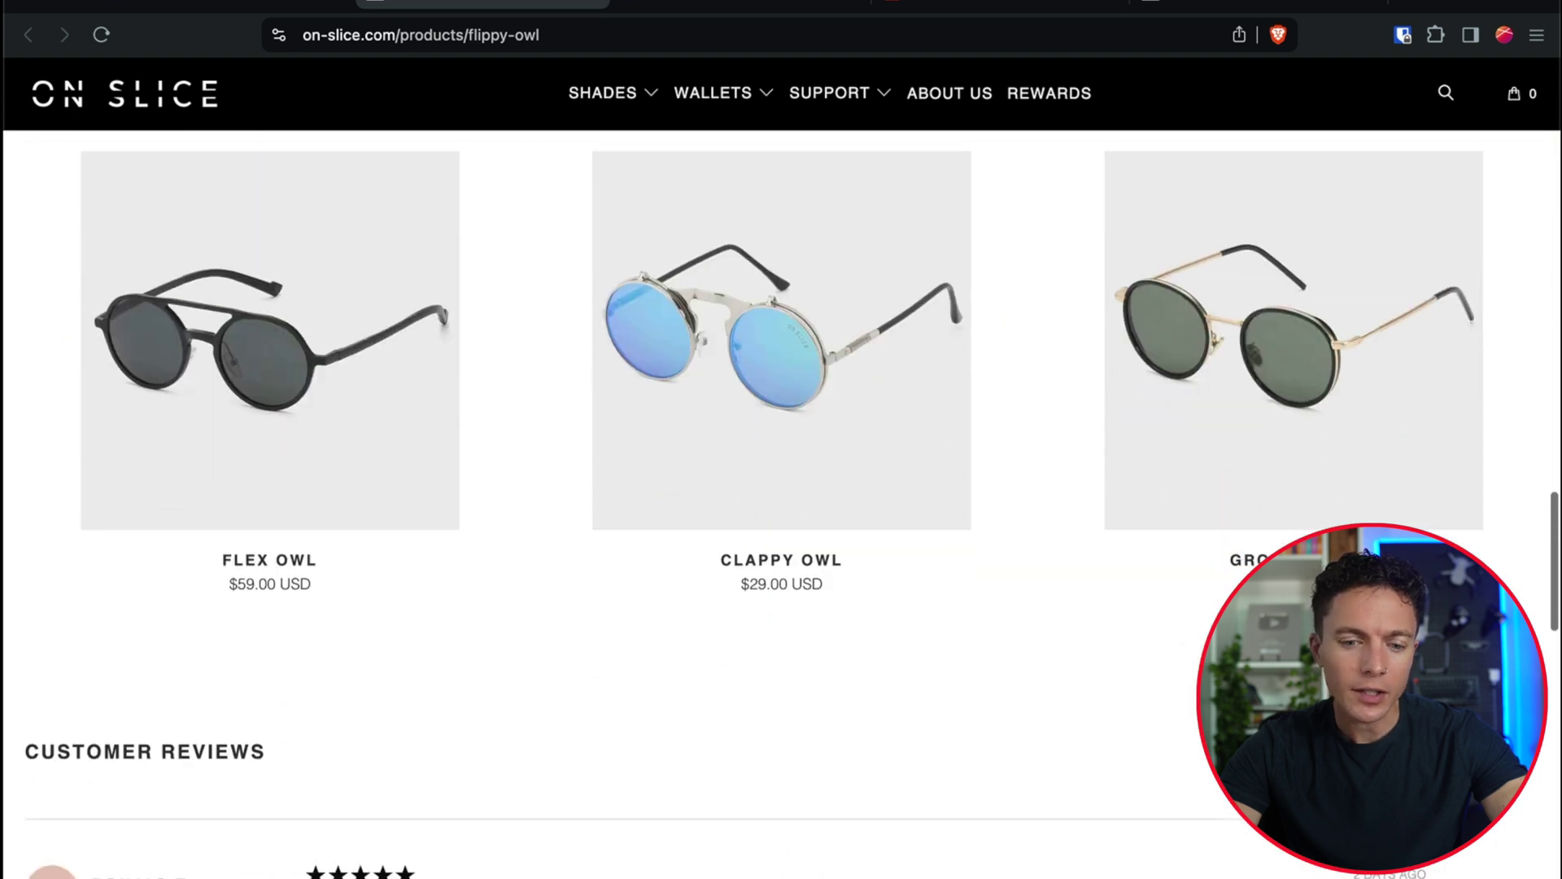
{"action": "scroll", "coordinate": [781, 488], "scroll_direction": "up", "scroll_amount": 5}
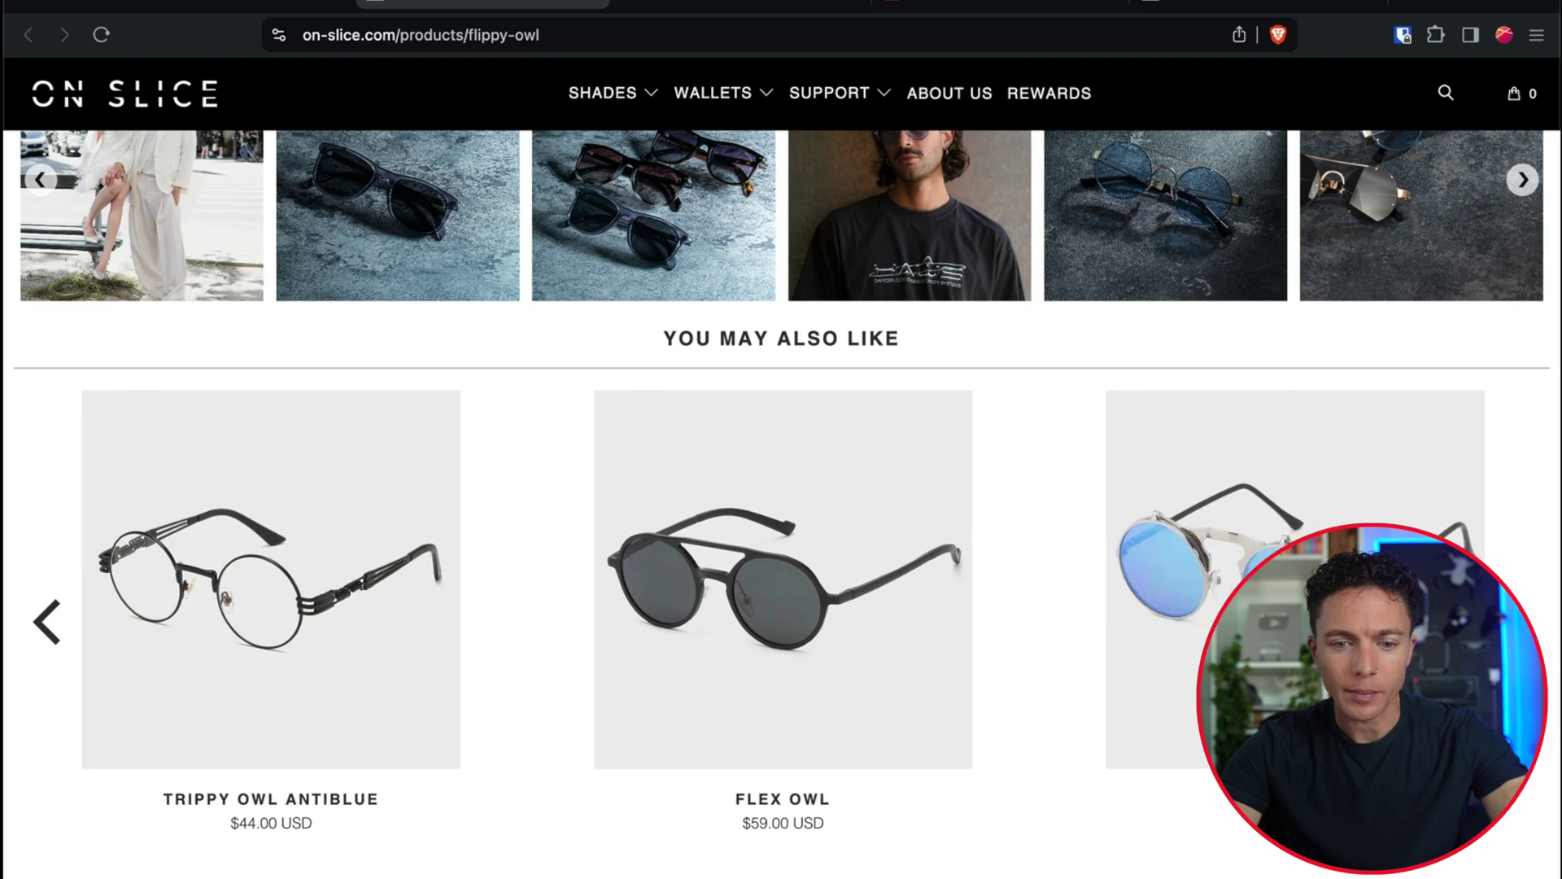
{"action": "scroll", "coordinate": [781, 504], "scroll_direction": "down", "scroll_amount": 3}
{"action": "scroll", "coordinate": [781, 488], "scroll_direction": "down", "scroll_amount": 15}
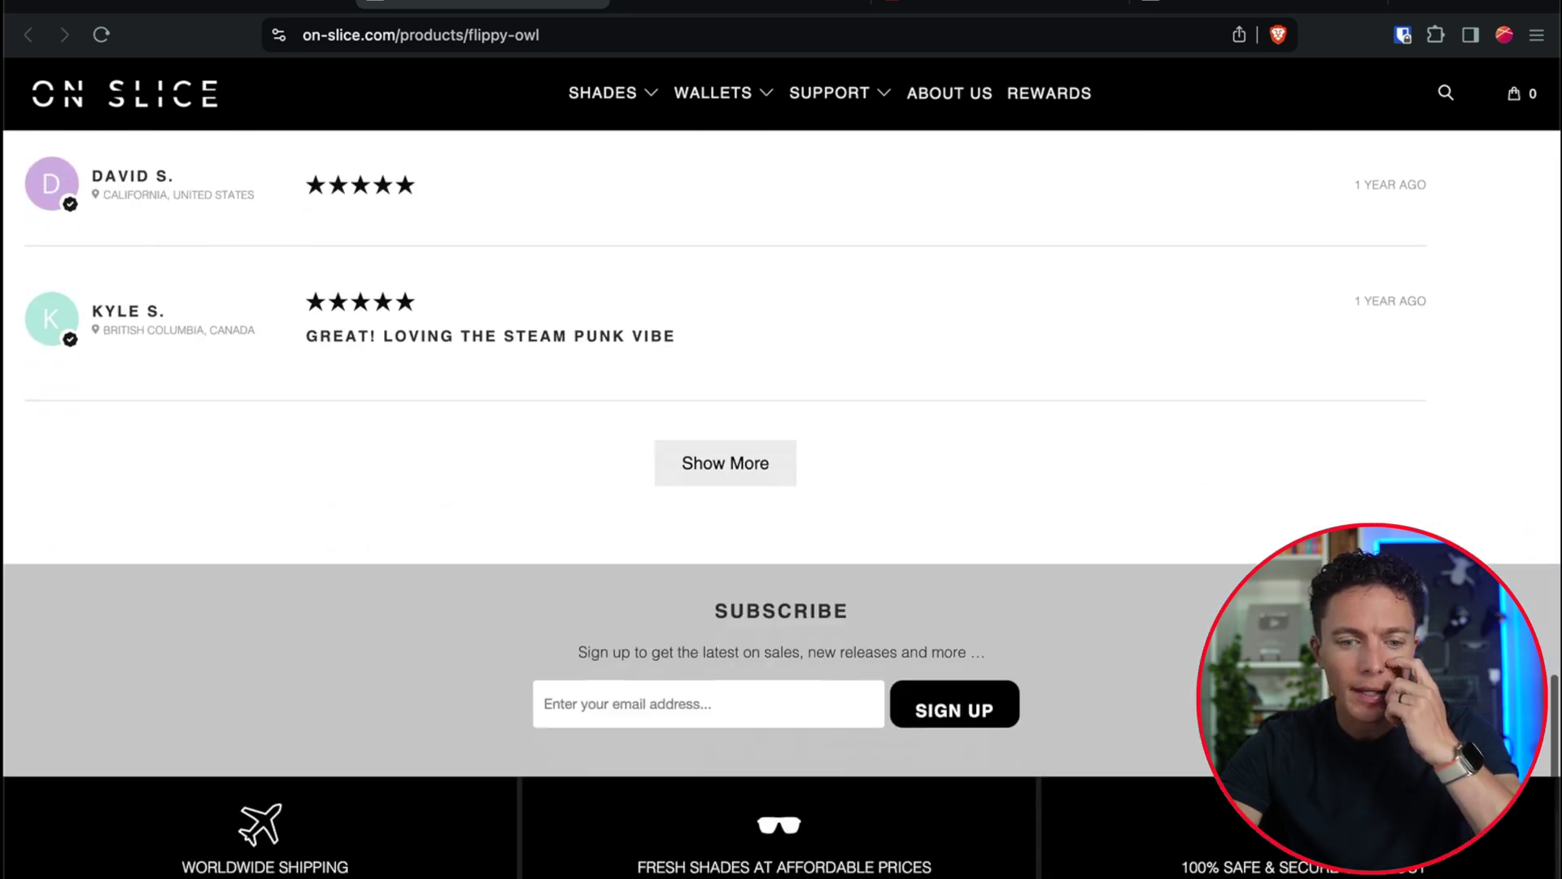
{"action": "scroll", "coordinate": [781, 488], "scroll_direction": "up", "scroll_amount": 20}
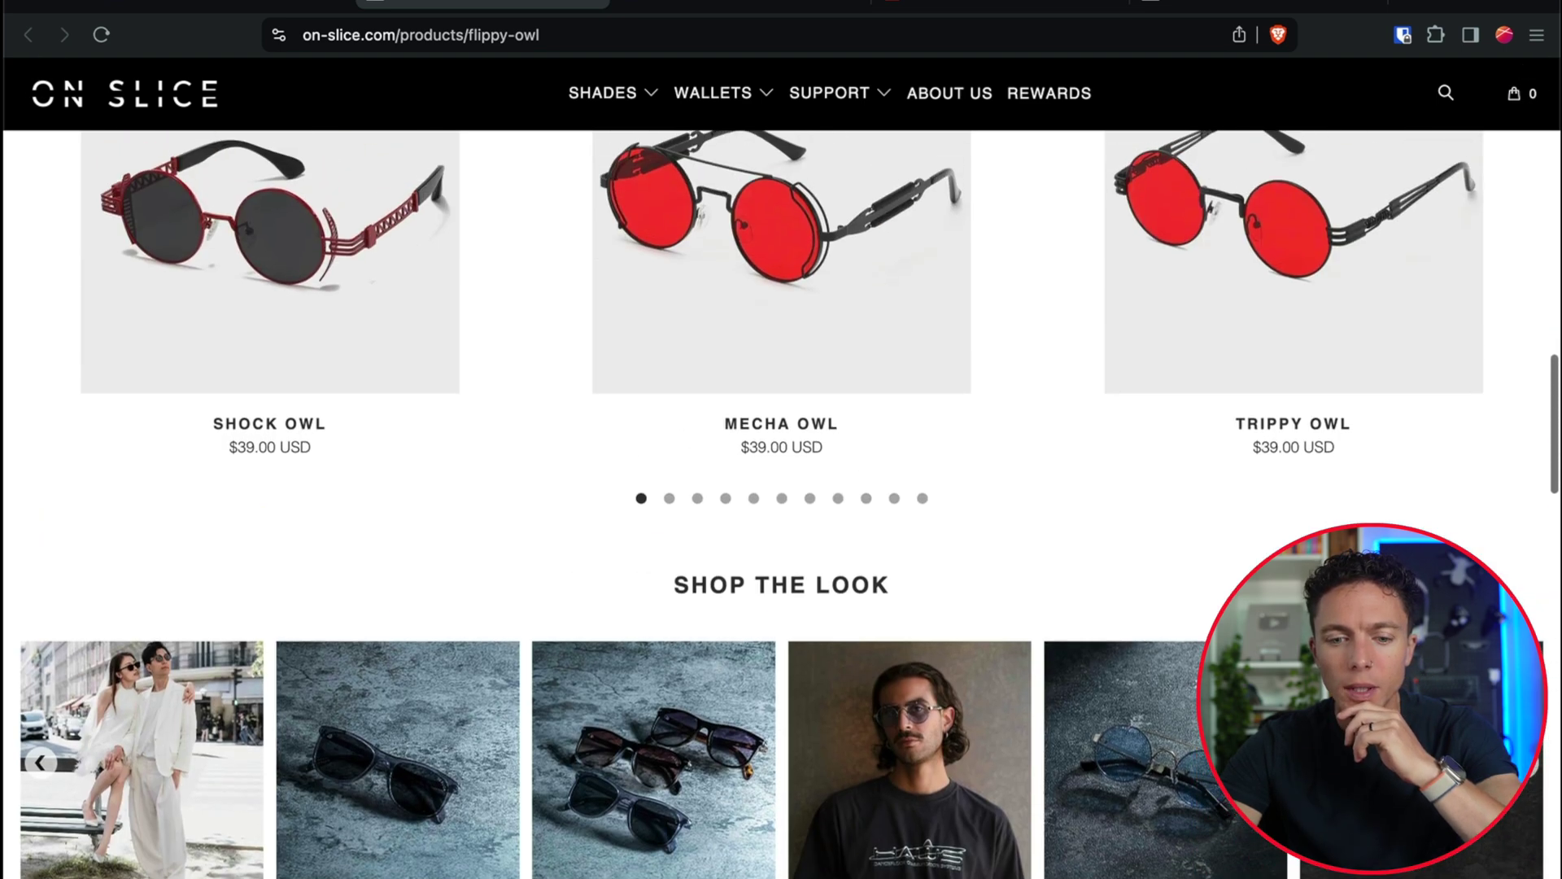
{"action": "scroll", "coordinate": [527, 73], "scroll_direction": "up", "scroll_amount": 4}
{"action": "scroll", "coordinate": [527, 73], "scroll_direction": "down", "scroll_amount": 15}
{"action": "scroll", "coordinate": [527, 73], "scroll_direction": "up", "scroll_amount": 15}
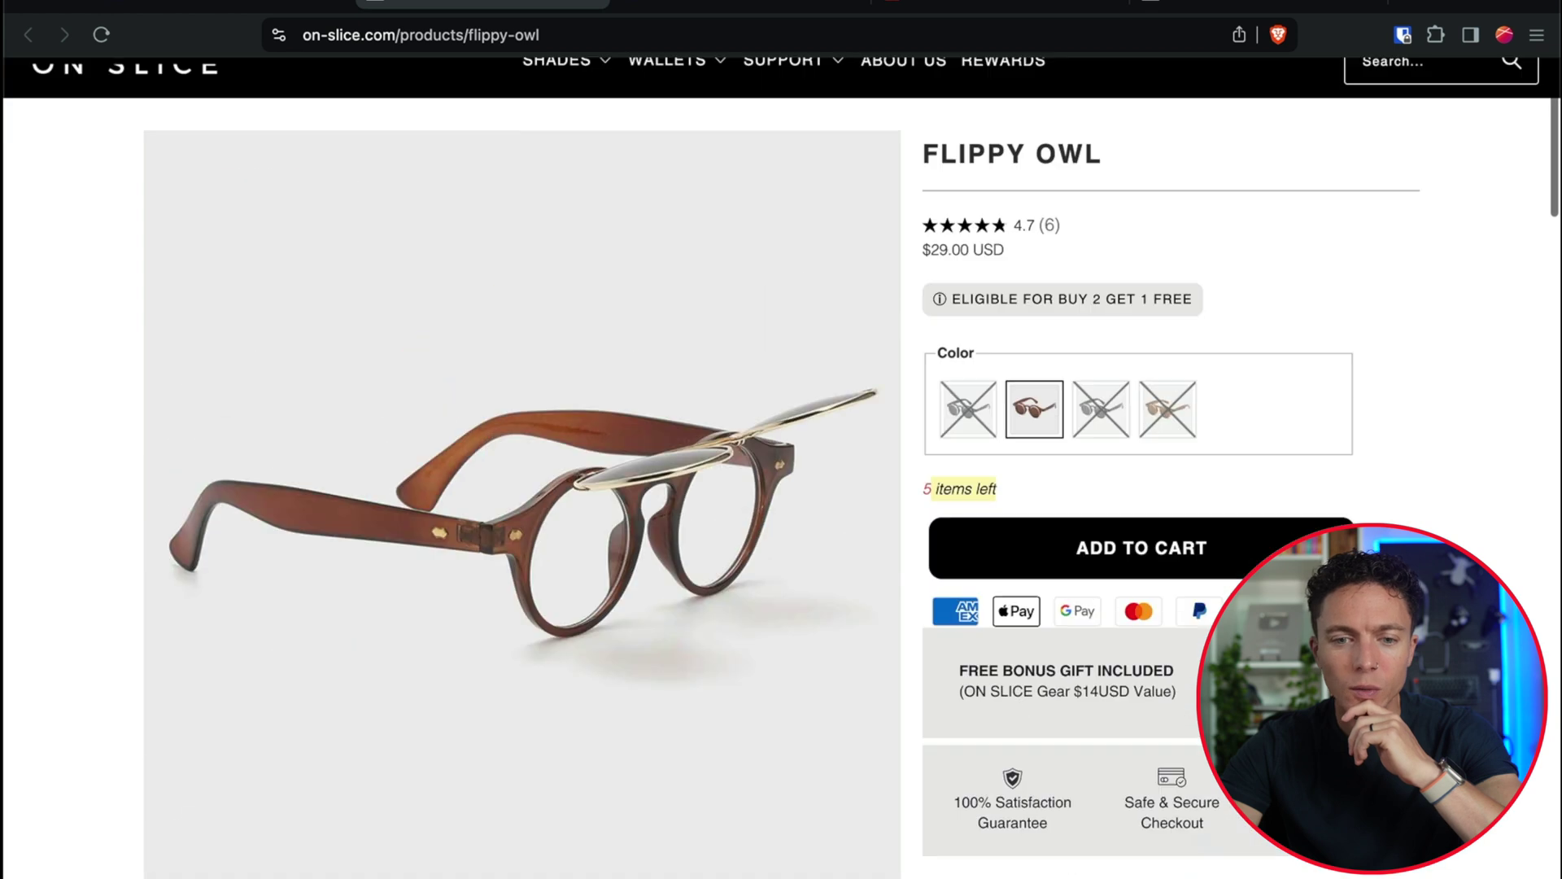
Step: Return to the Trending Products list in ZIK Analytics and open the similar AliExpress products for the Flippy Owl
{"action": "left_click", "coordinate": [253, 6]}
{"action": "left_click", "coordinate": [537, 7]}
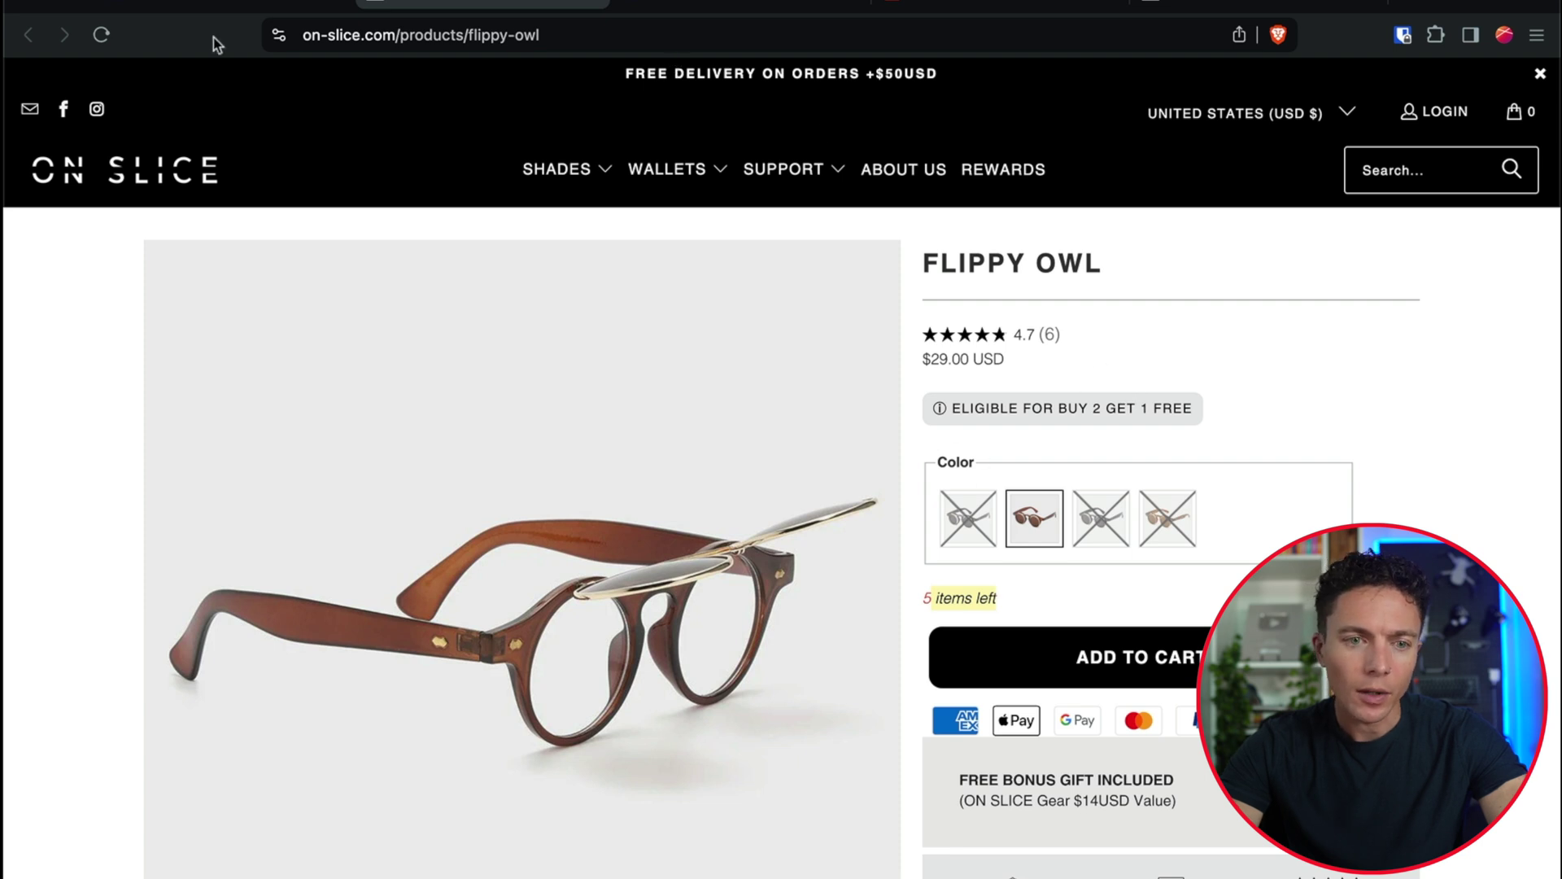
{"action": "left_click", "coordinate": [262, 3]}
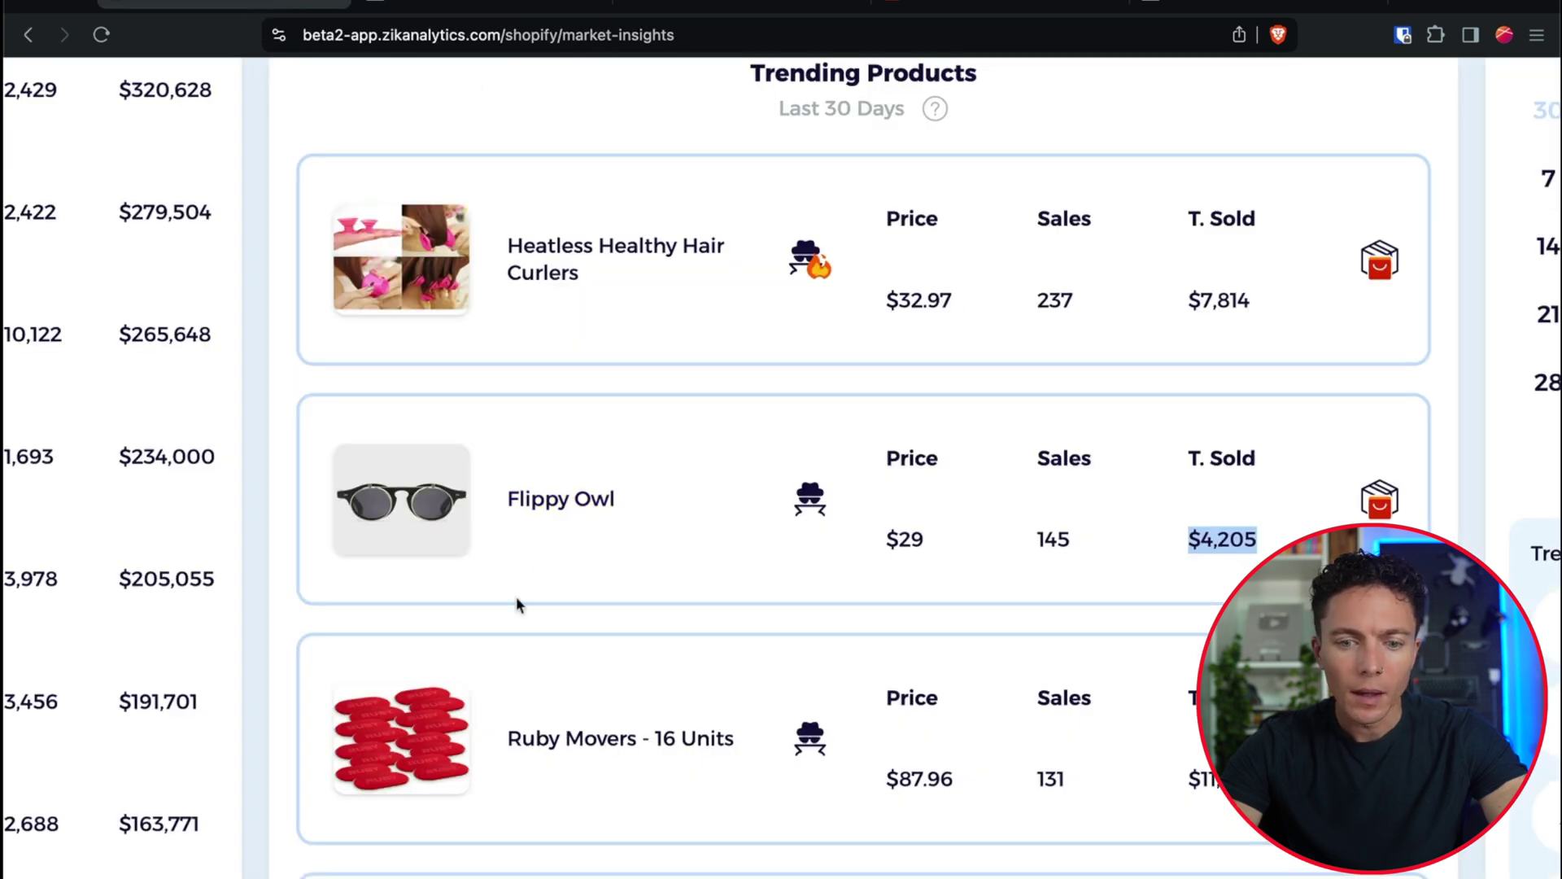
{"action": "left_click", "coordinate": [1381, 501]}
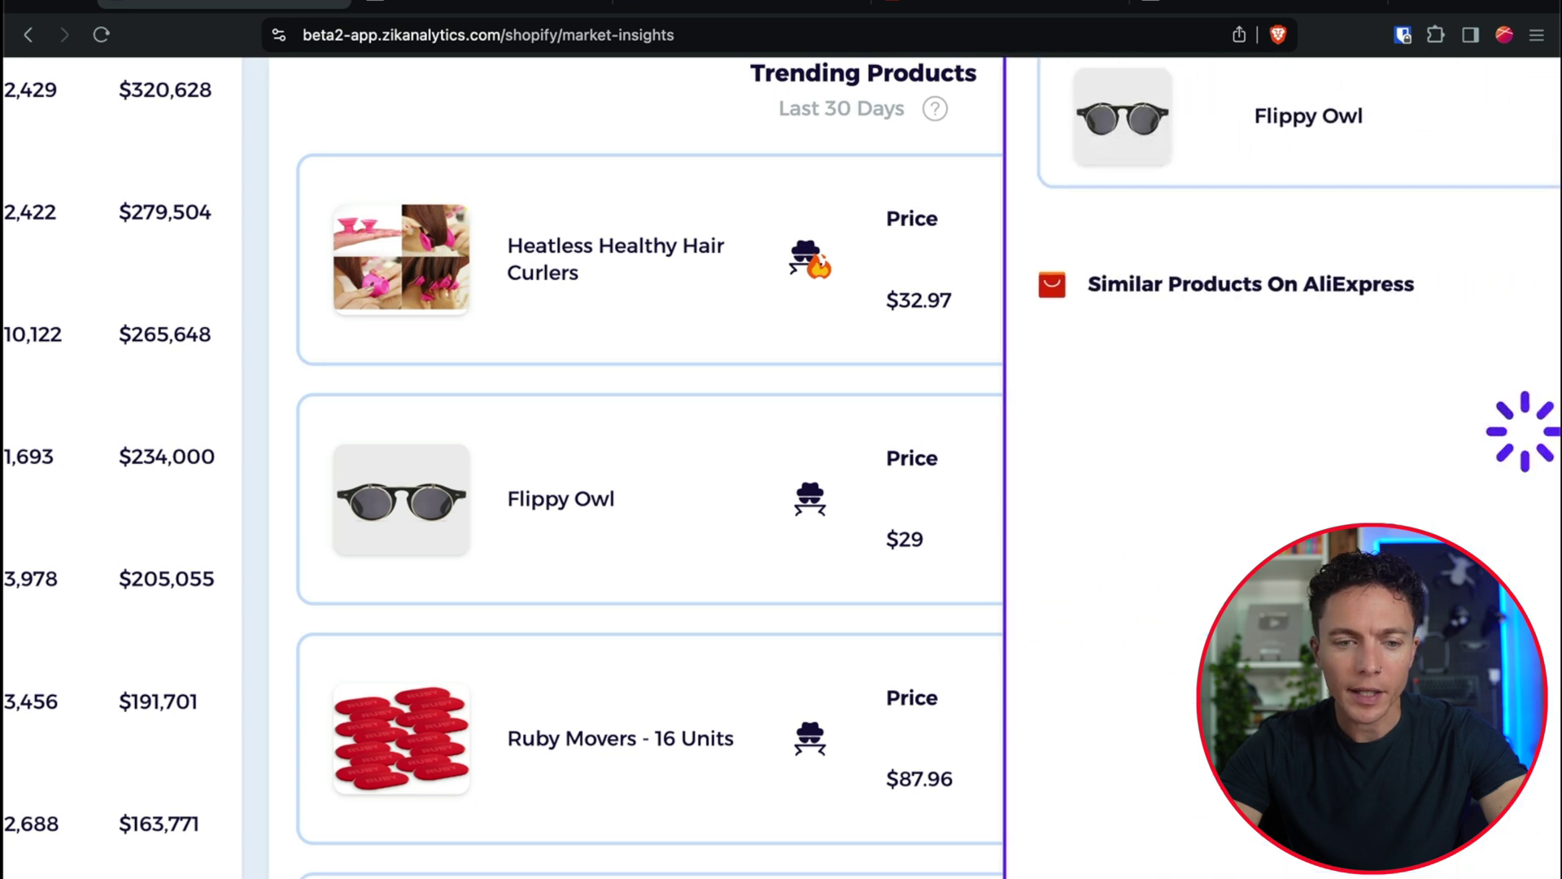
{"action": "key", "text": "super+0"}
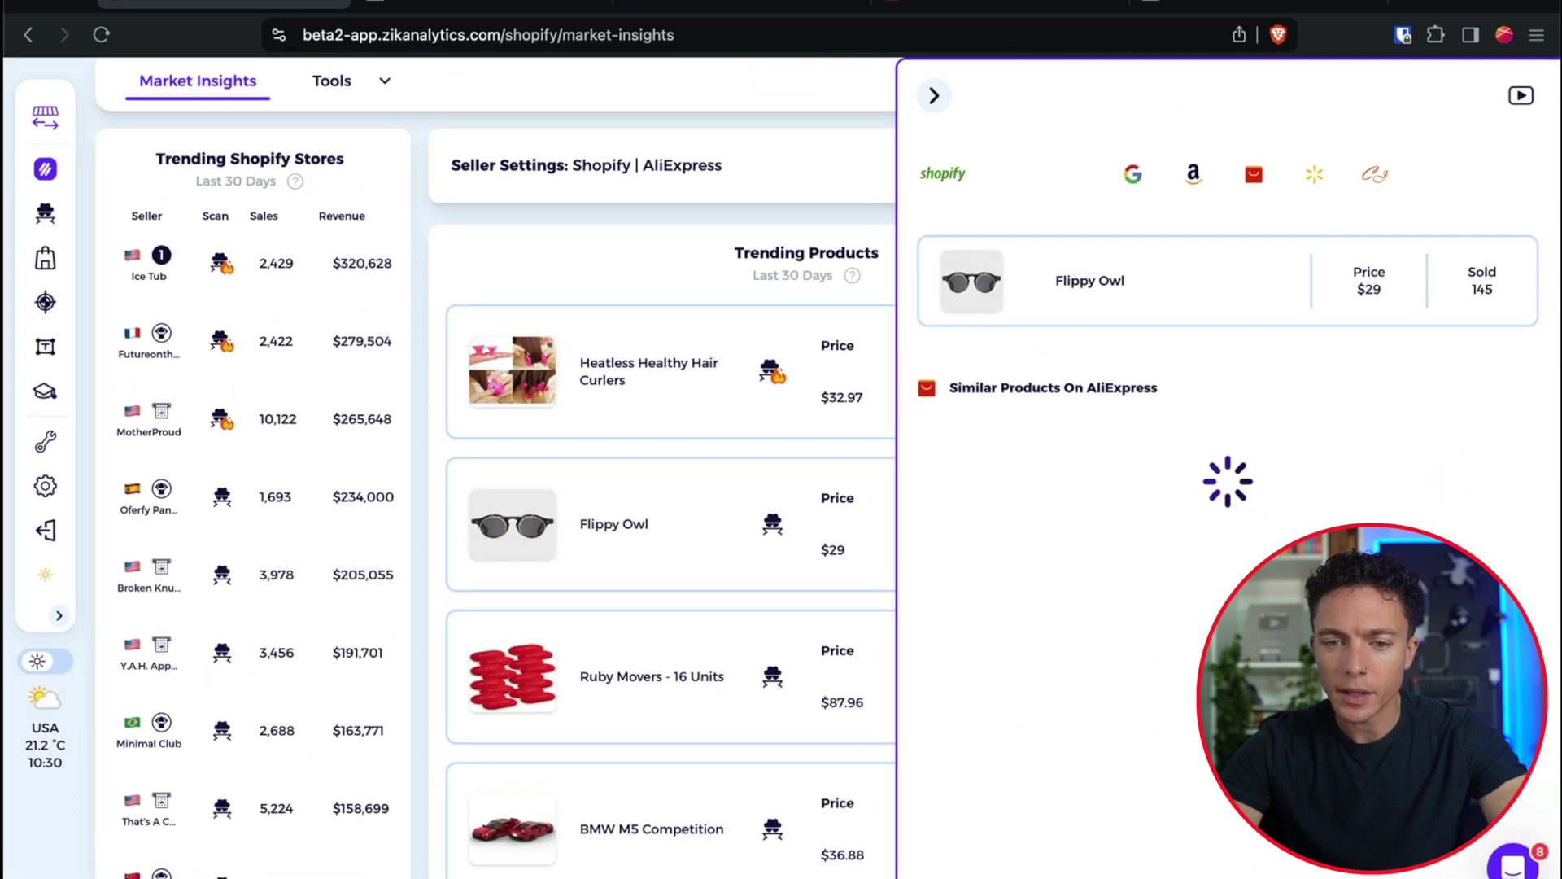
{"action": "scroll", "coordinate": [496, 467], "scroll_direction": "down", "scroll_amount": 2}
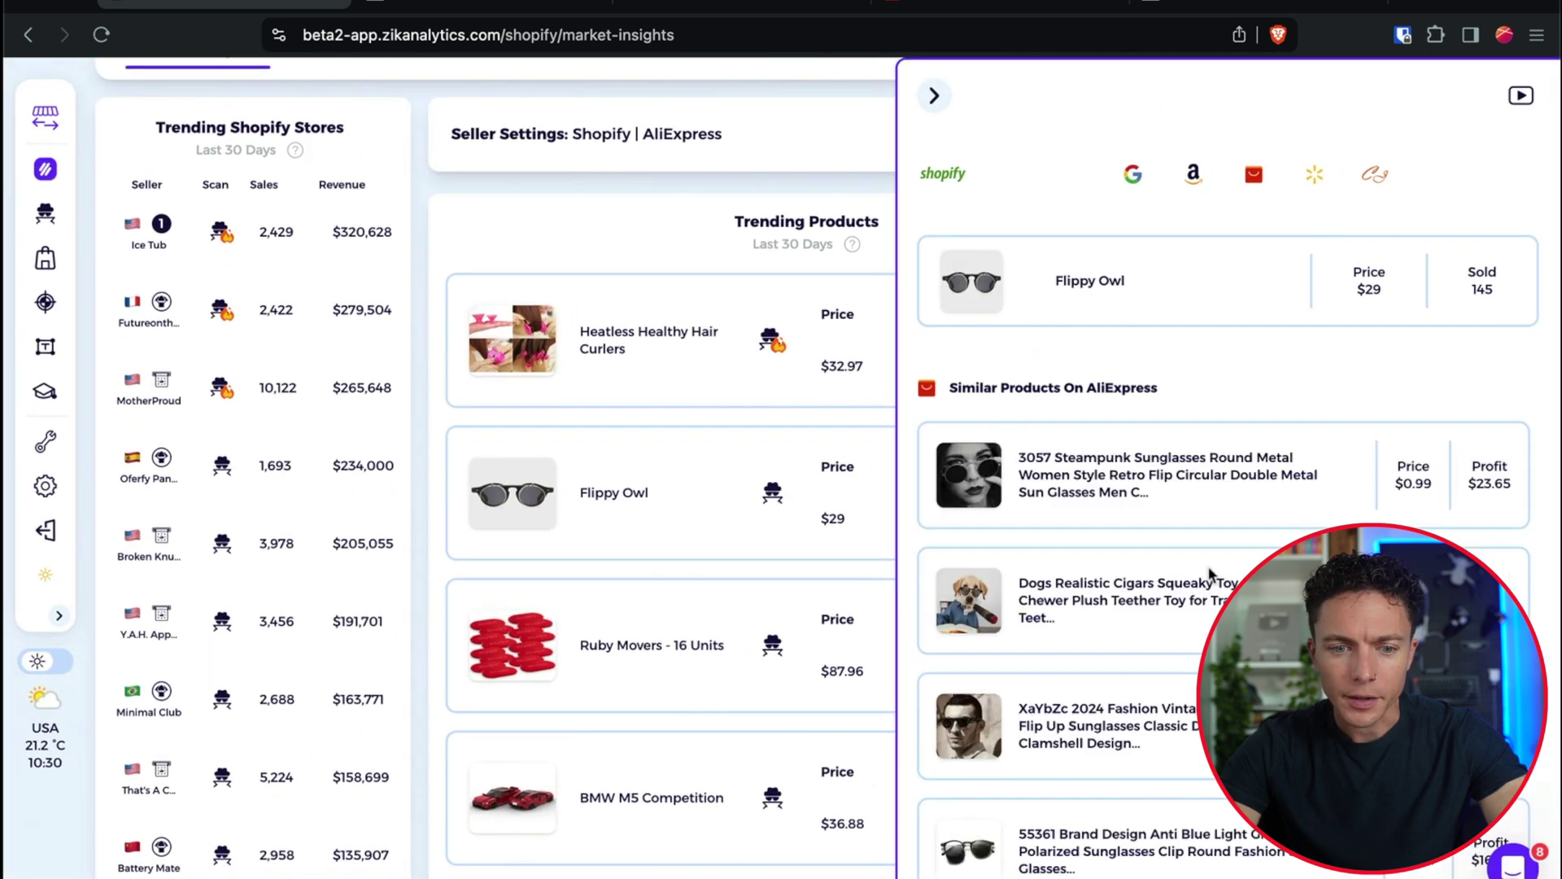
Step: Check the AliExpress price and profit of the 3057 Steampunk Sunglasses match
{"action": "mouse_move", "coordinate": [978, 485]}
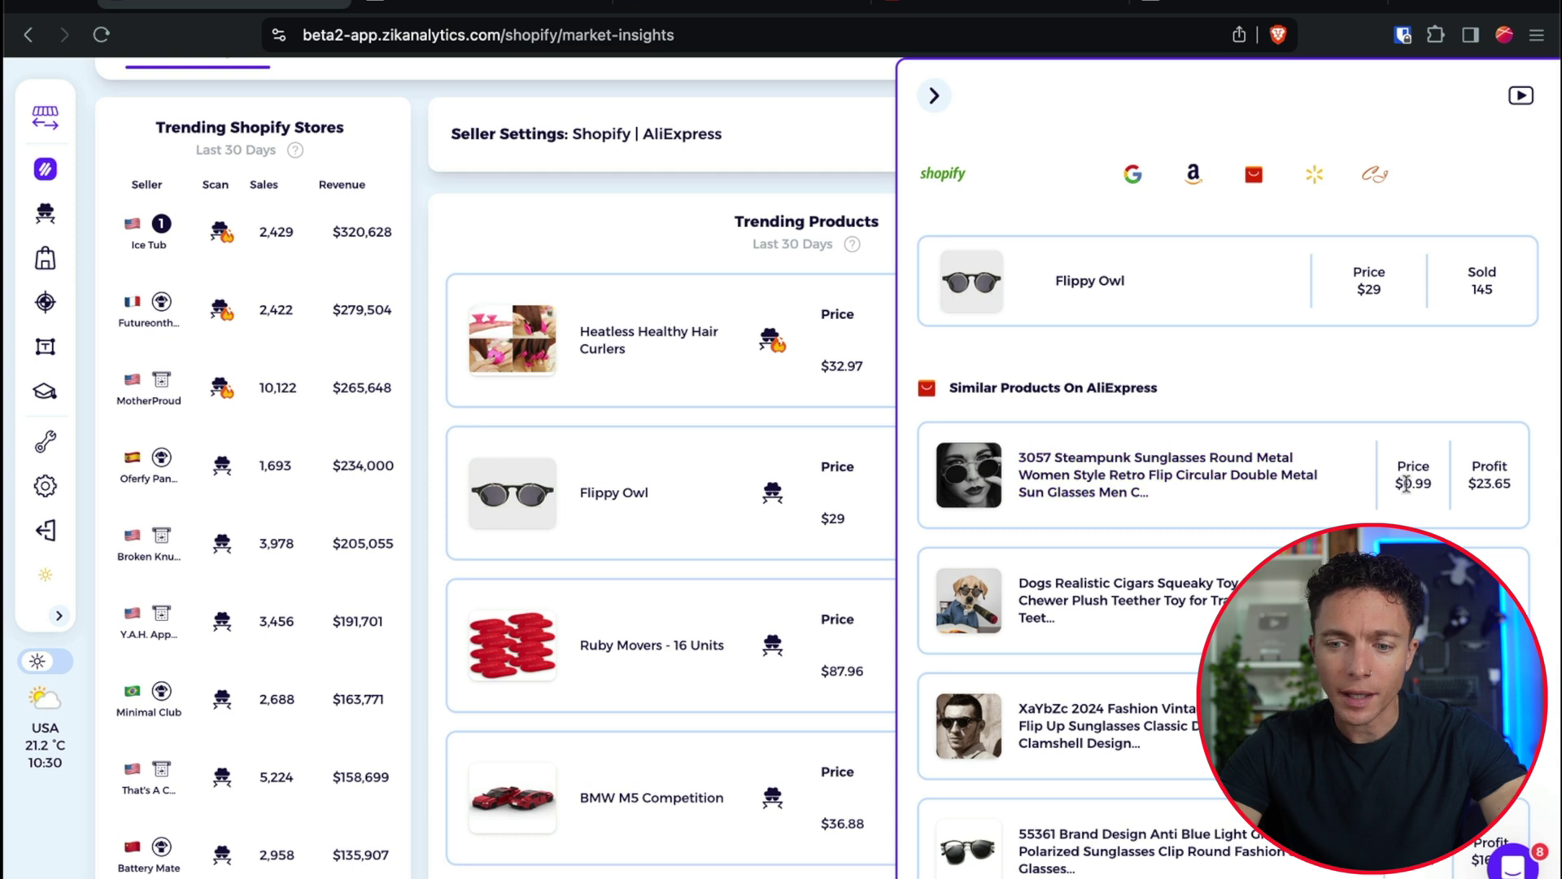
{"action": "left_click_drag", "start_coordinate": [1406, 485], "coordinate": [1442, 494]}
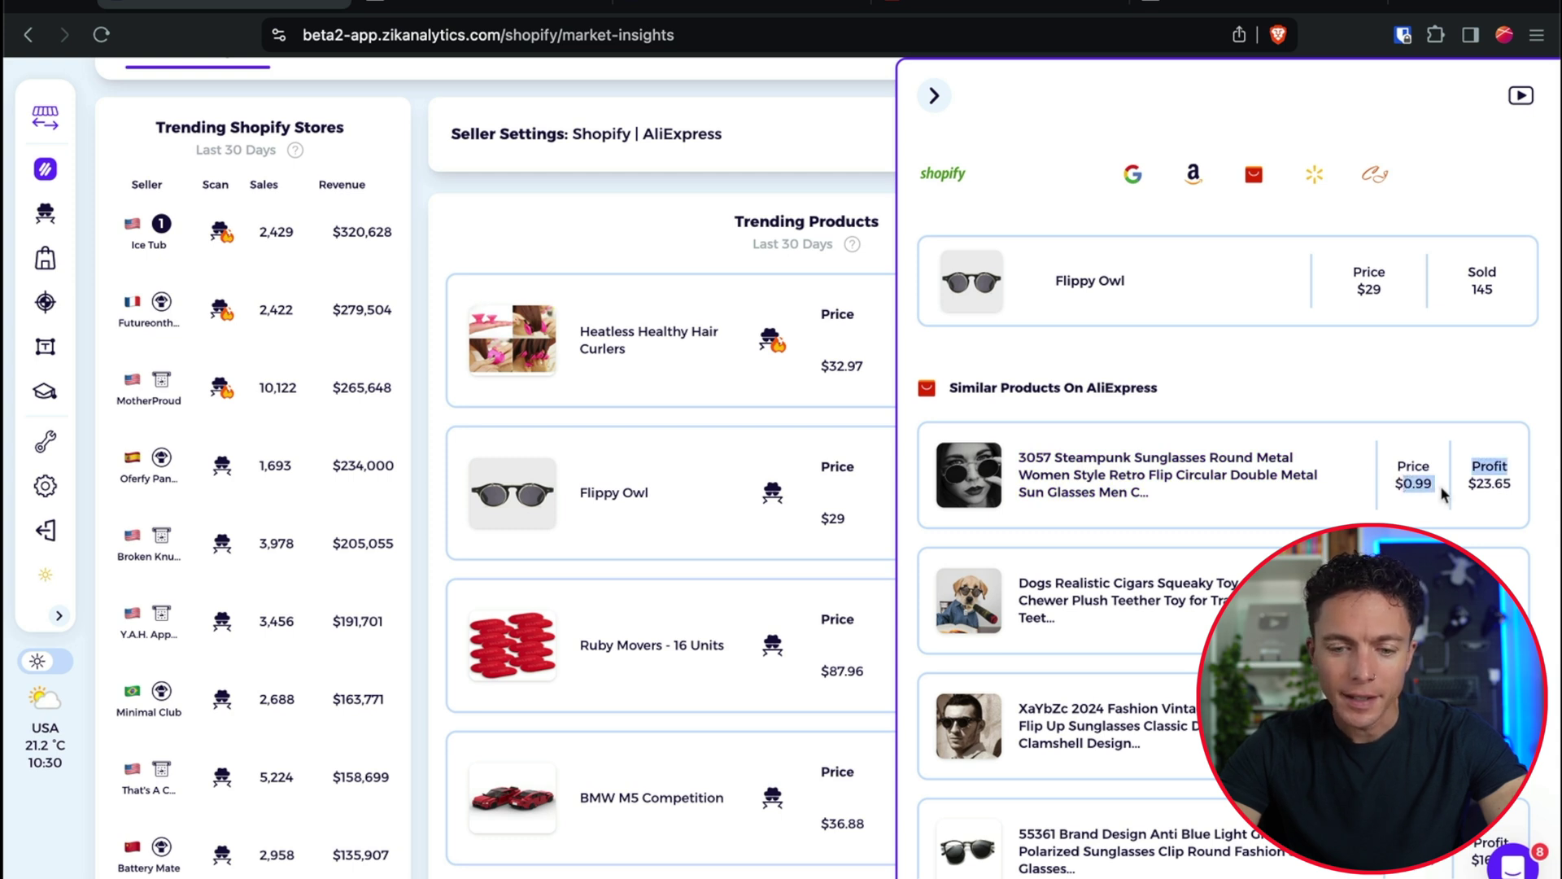
{"action": "left_click", "coordinate": [1498, 486]}
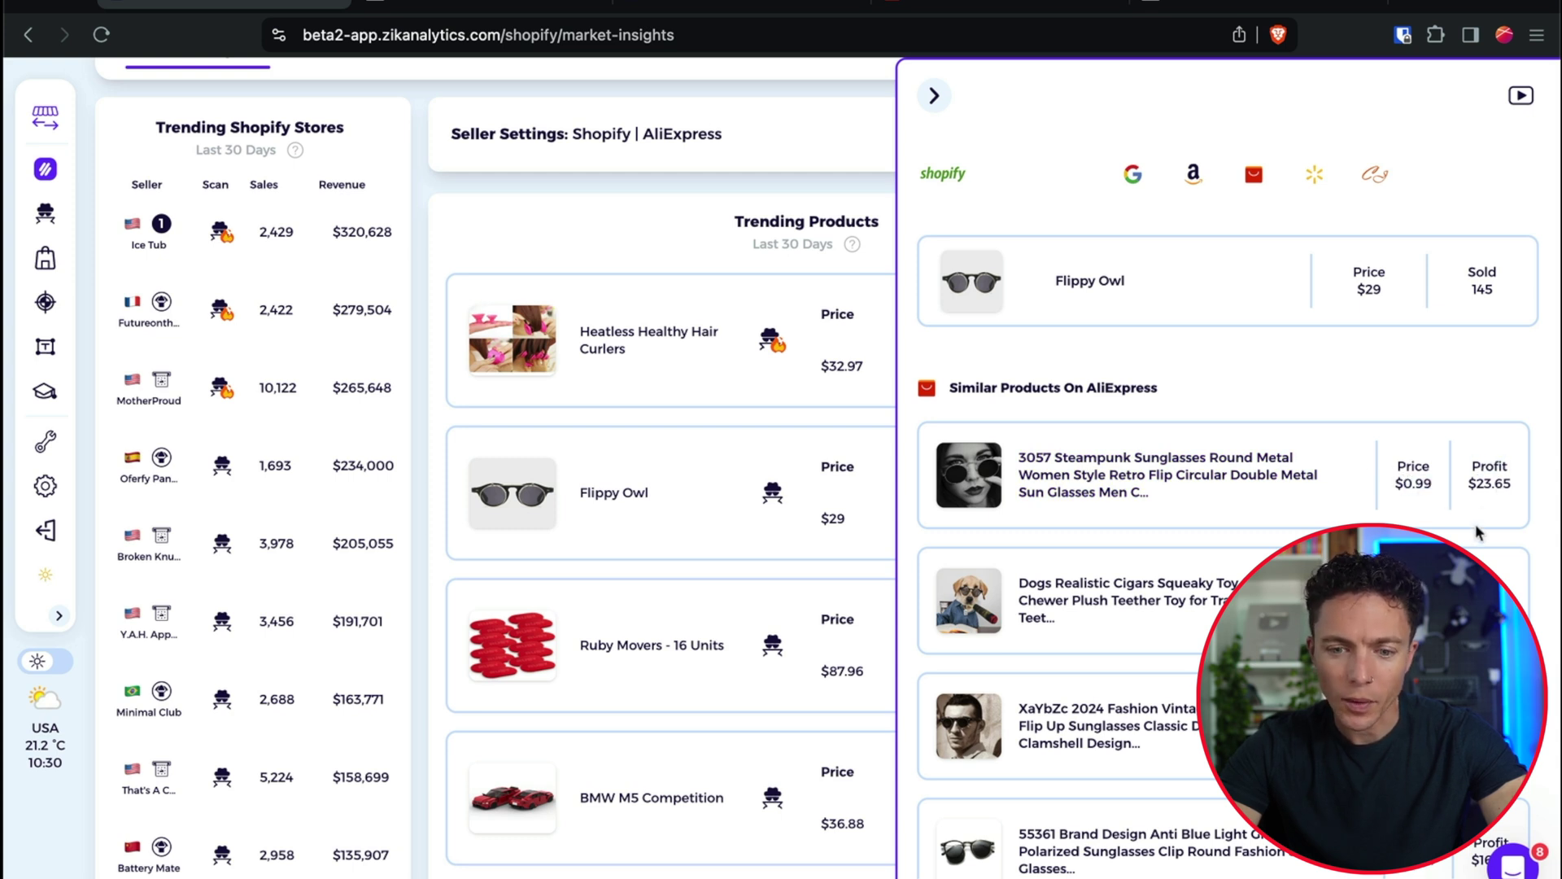
Step: Examine the other AliExpress matches, enlarging the photos of the XaYbZc flip-up sunglasses and the 57218 Steampunk Sunglasses
{"action": "scroll", "coordinate": [1478, 532], "scroll_direction": "down", "scroll_amount": 3}
{"action": "scroll", "coordinate": [1169, 593], "scroll_direction": "up", "scroll_amount": 5}
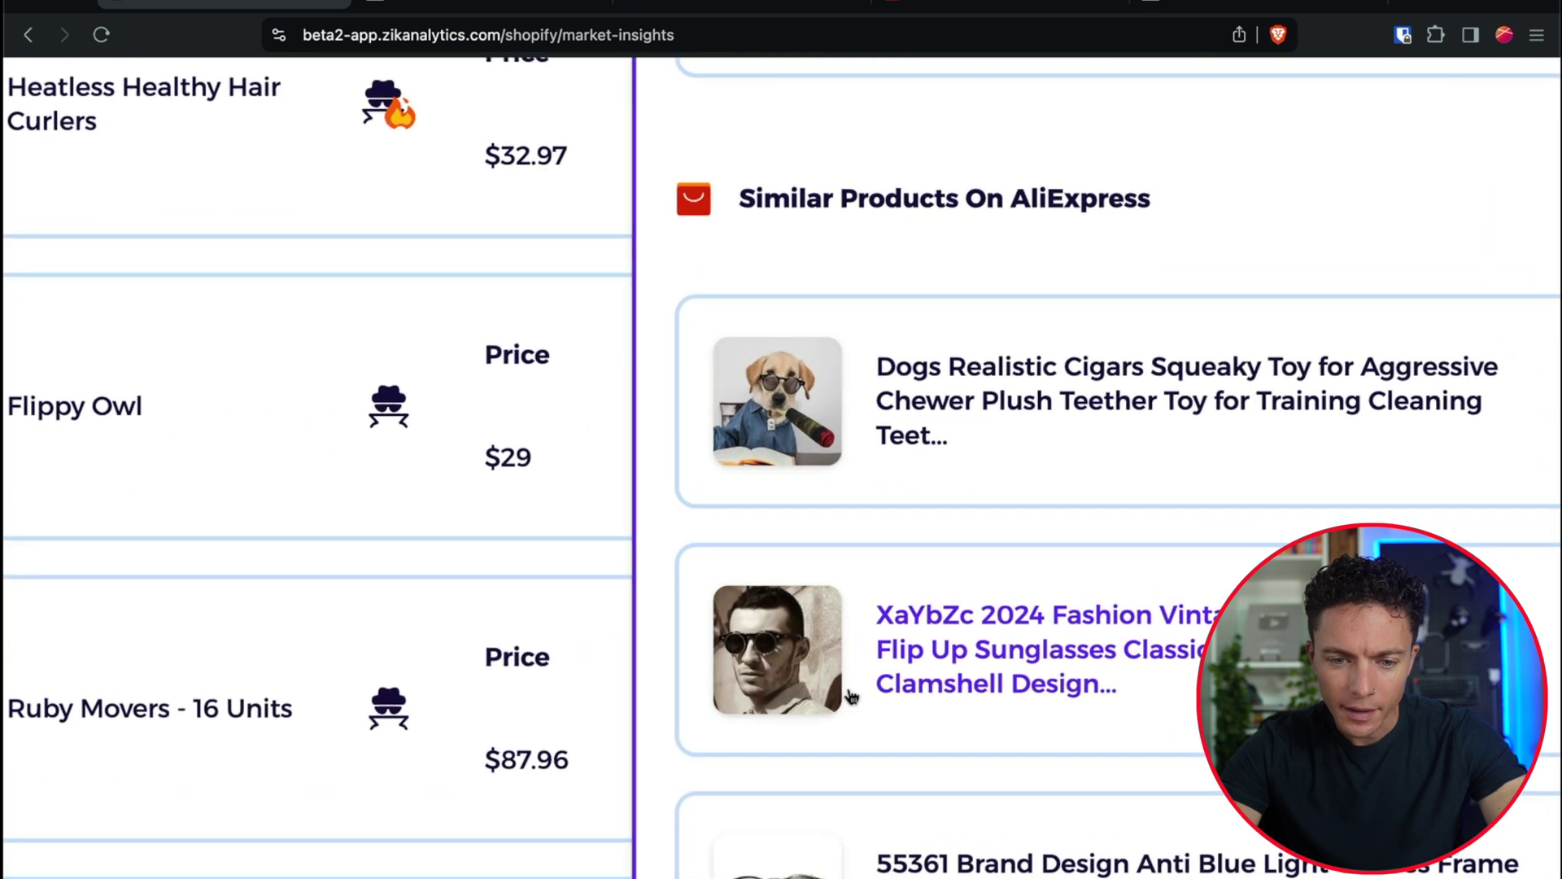
{"action": "mouse_move", "coordinate": [813, 680]}
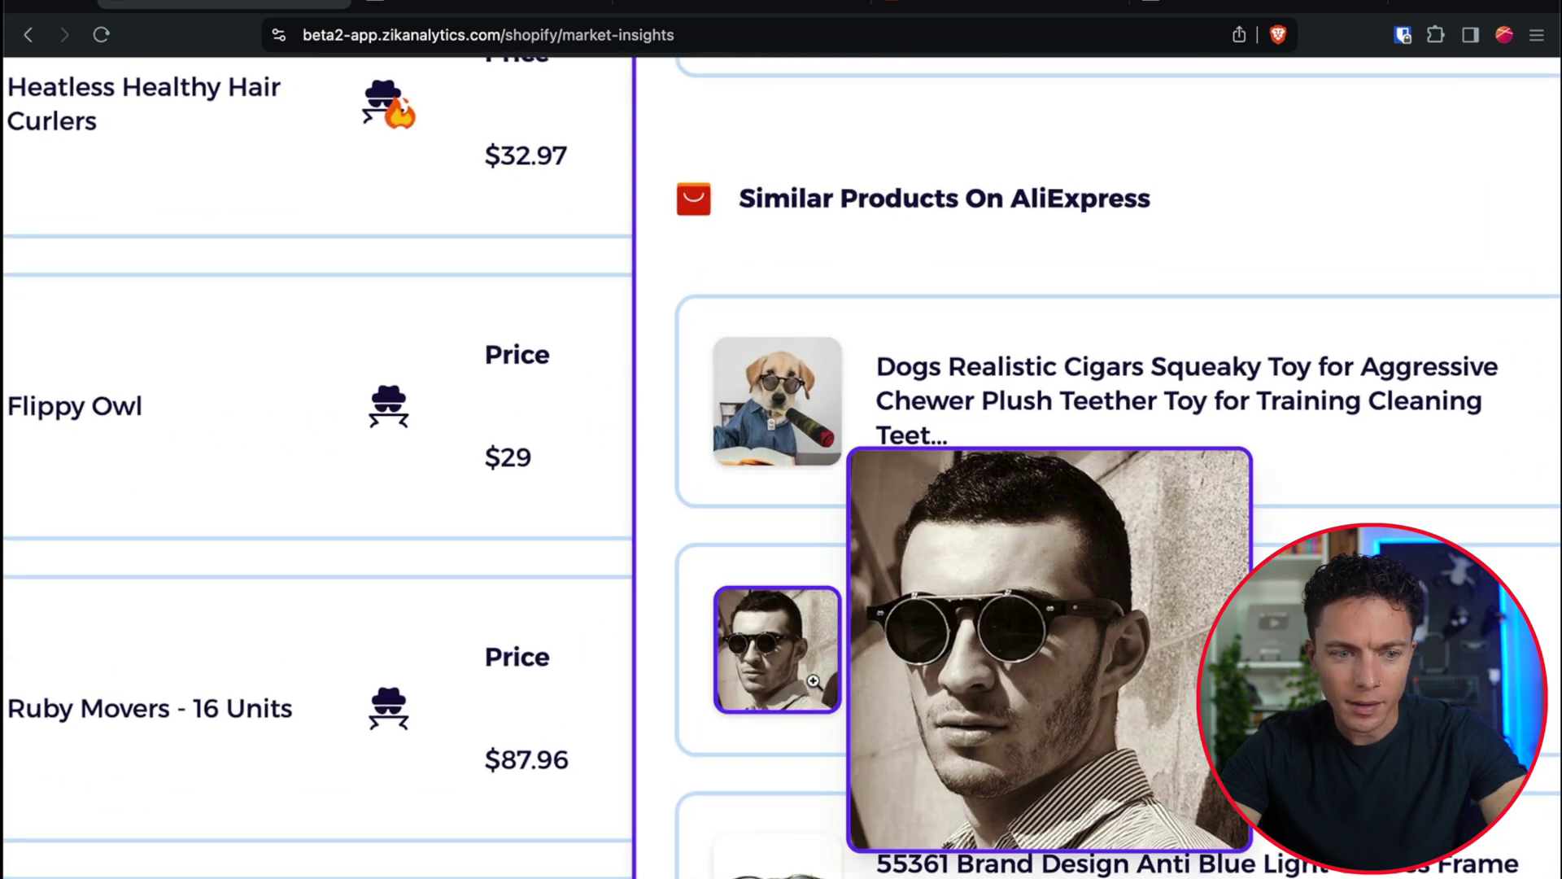
{"action": "scroll", "coordinate": [813, 680], "scroll_direction": "down", "scroll_amount": 5}
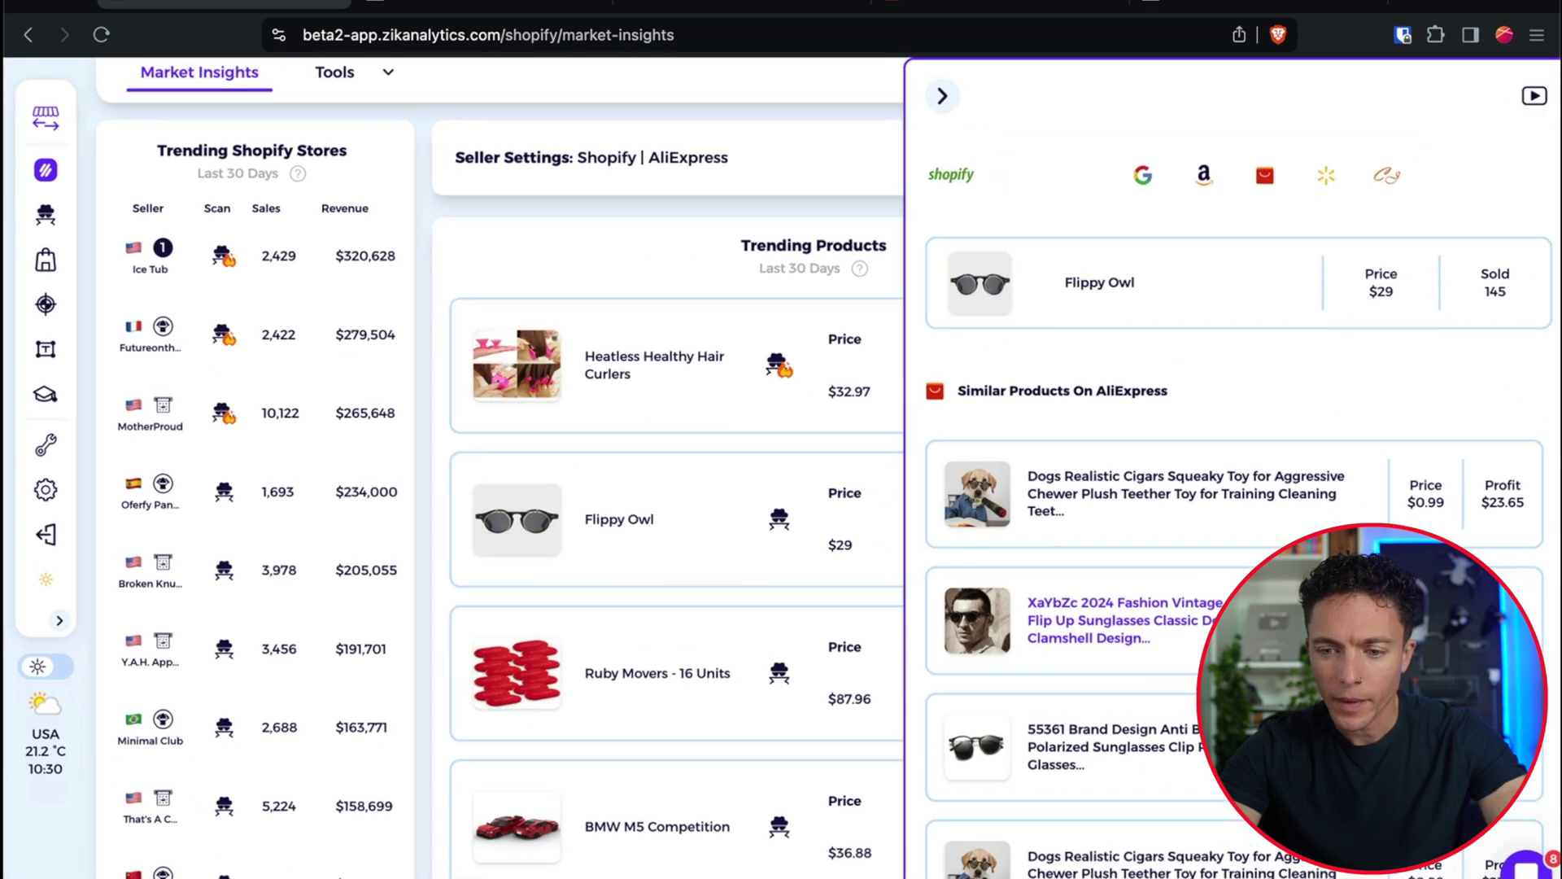
{"action": "scroll", "coordinate": [1220, 651], "scroll_direction": "down", "scroll_amount": 2}
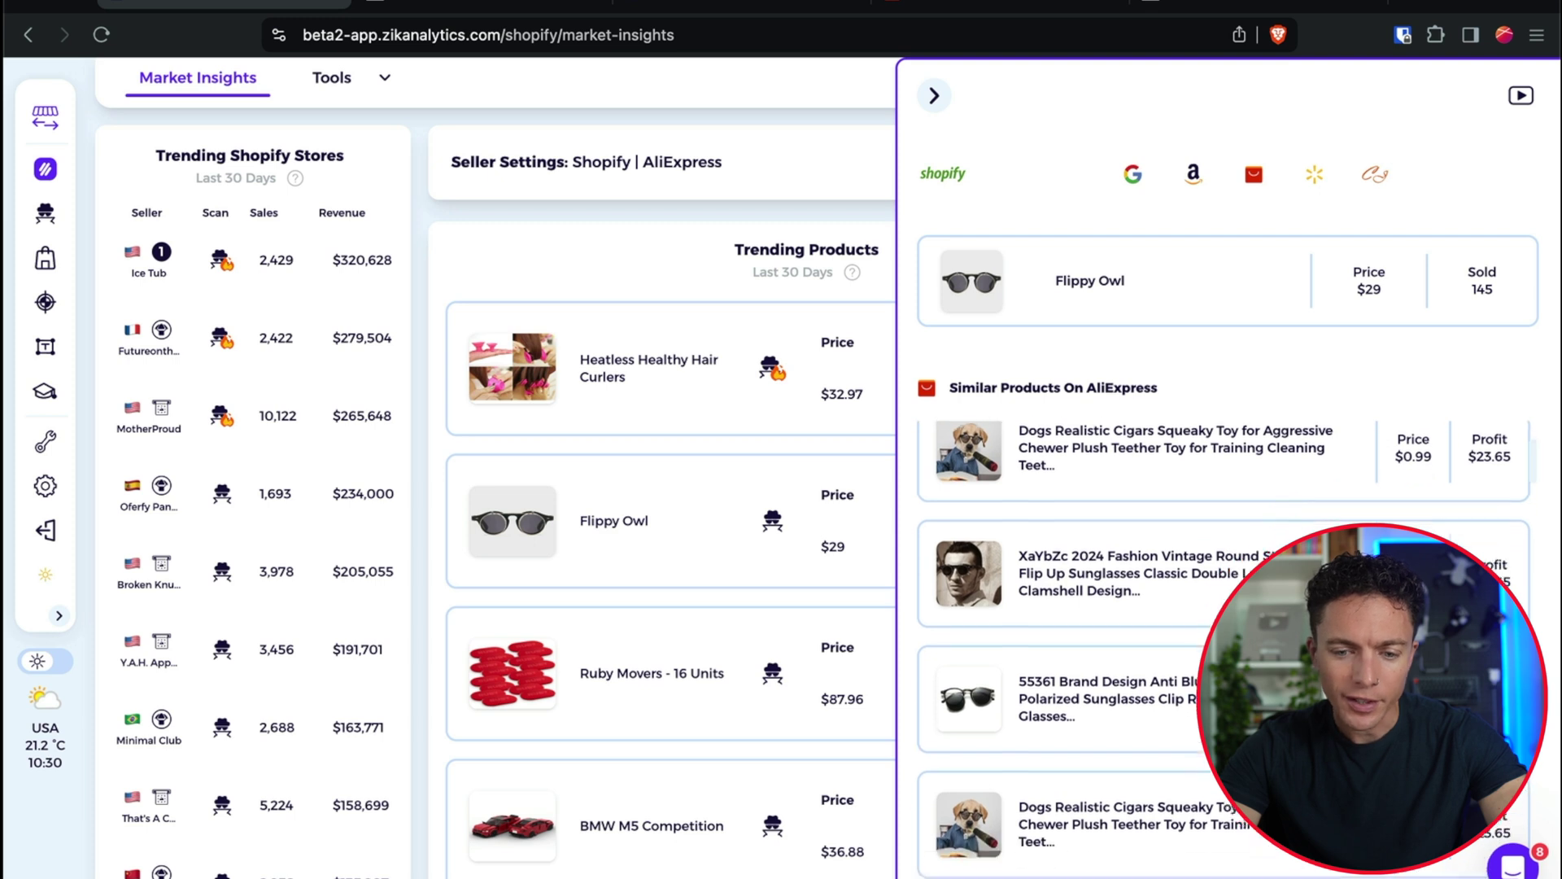
{"action": "scroll", "coordinate": [974, 732], "scroll_direction": "down", "scroll_amount": 2}
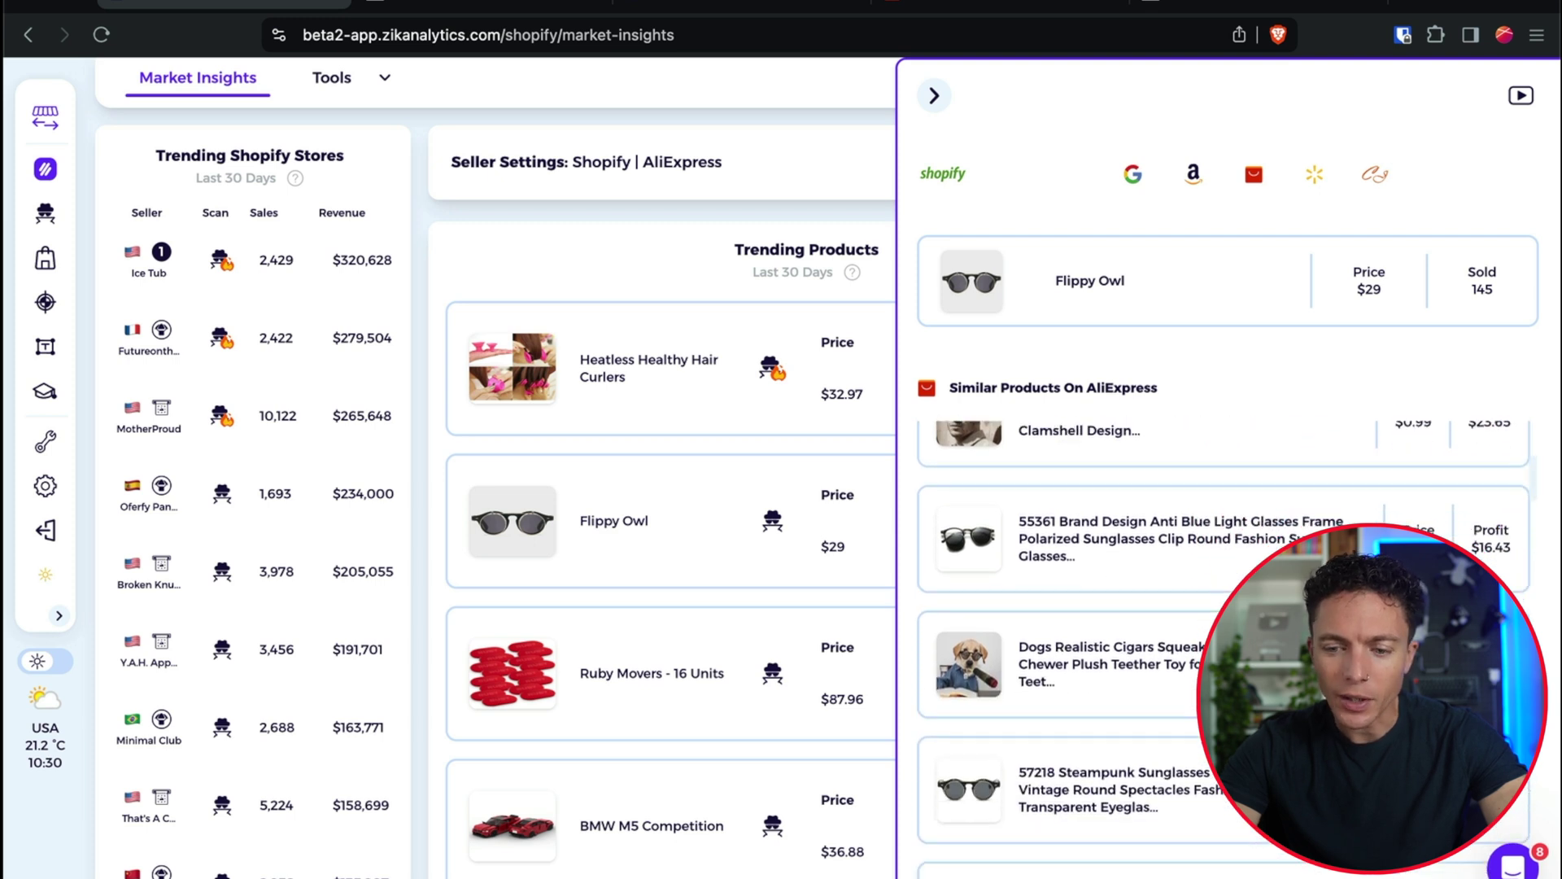
{"action": "mouse_move", "coordinate": [974, 732]}
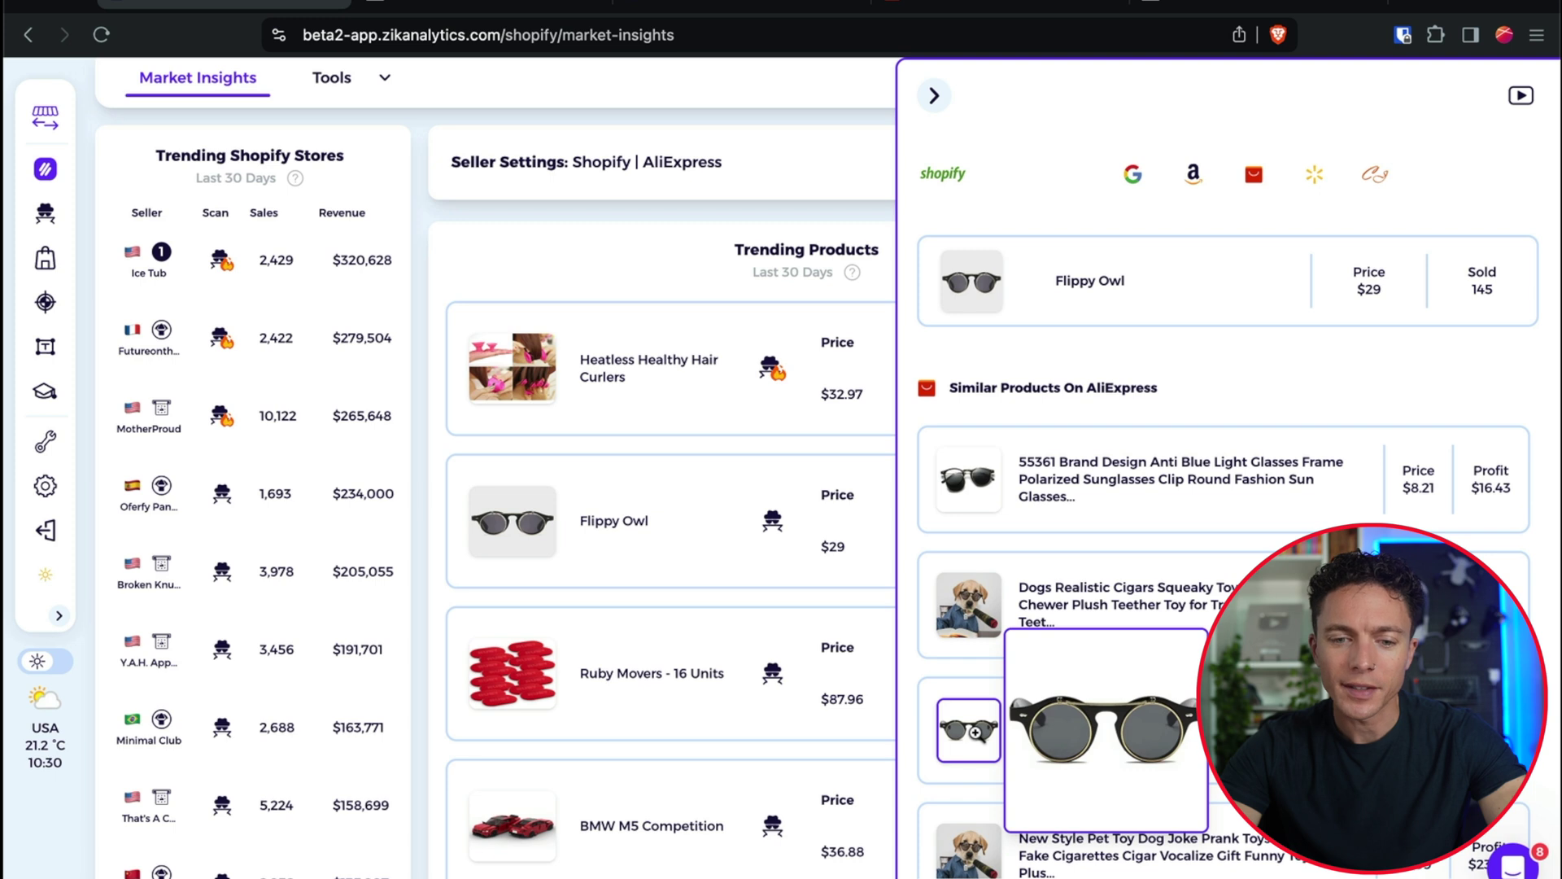
Step: Go back to the Flippy Owl store page and review its branded black-frame photos and product gallery for comparison
{"action": "mouse_move", "coordinate": [513, 518]}
{"action": "left_click", "coordinate": [513, 516]}
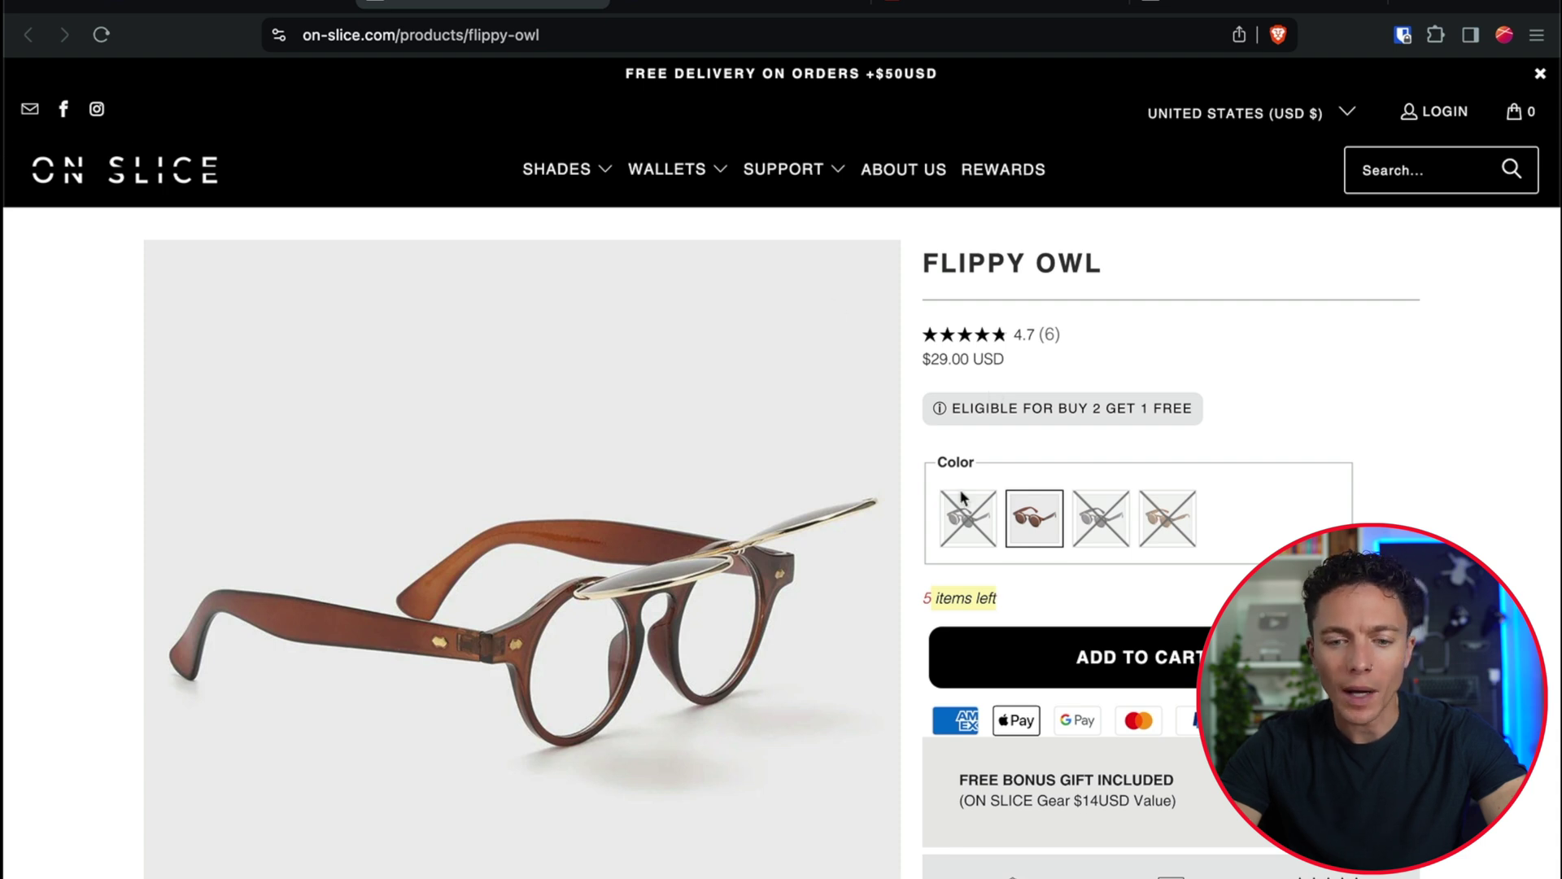
{"action": "scroll", "coordinate": [914, 607], "scroll_direction": "down", "scroll_amount": 10}
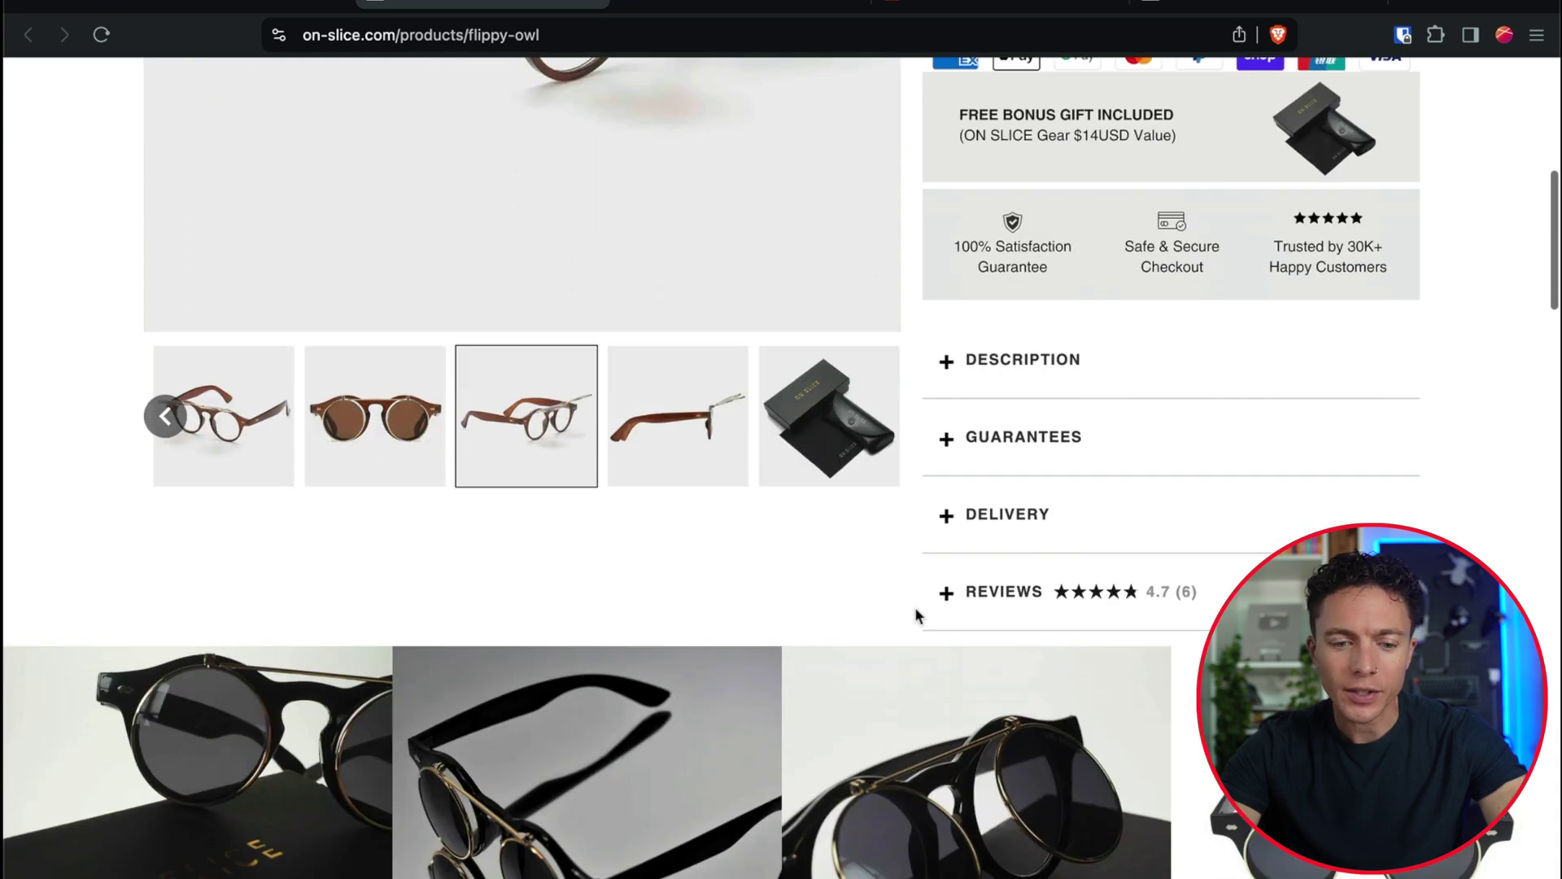
{"action": "scroll", "coordinate": [915, 615], "scroll_direction": "down", "scroll_amount": 1}
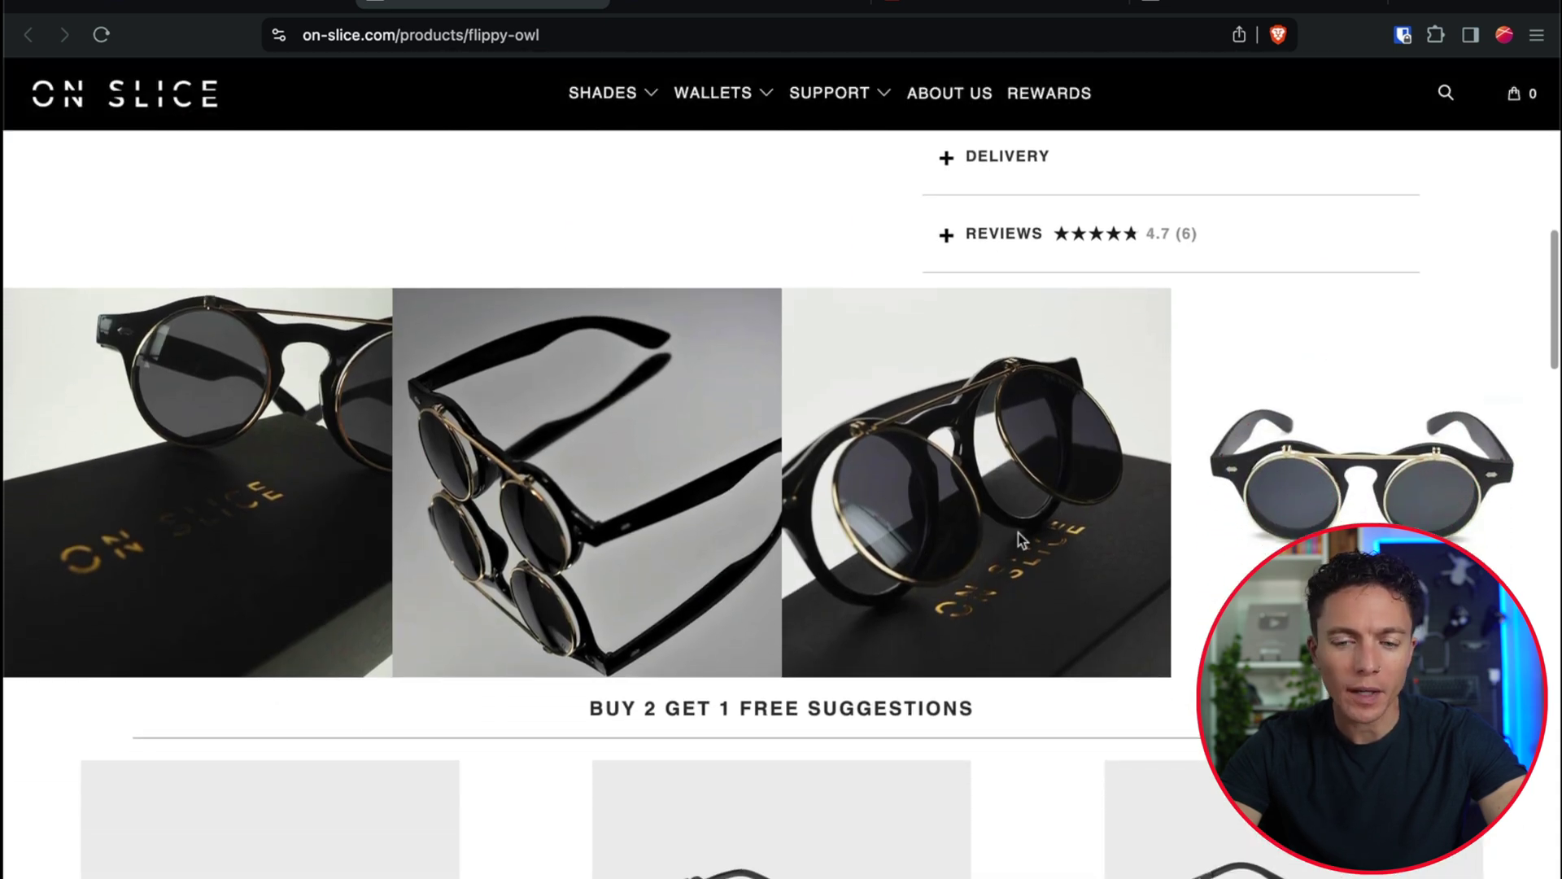
{"action": "scroll", "coordinate": [1022, 539], "scroll_direction": "up", "scroll_amount": 1}
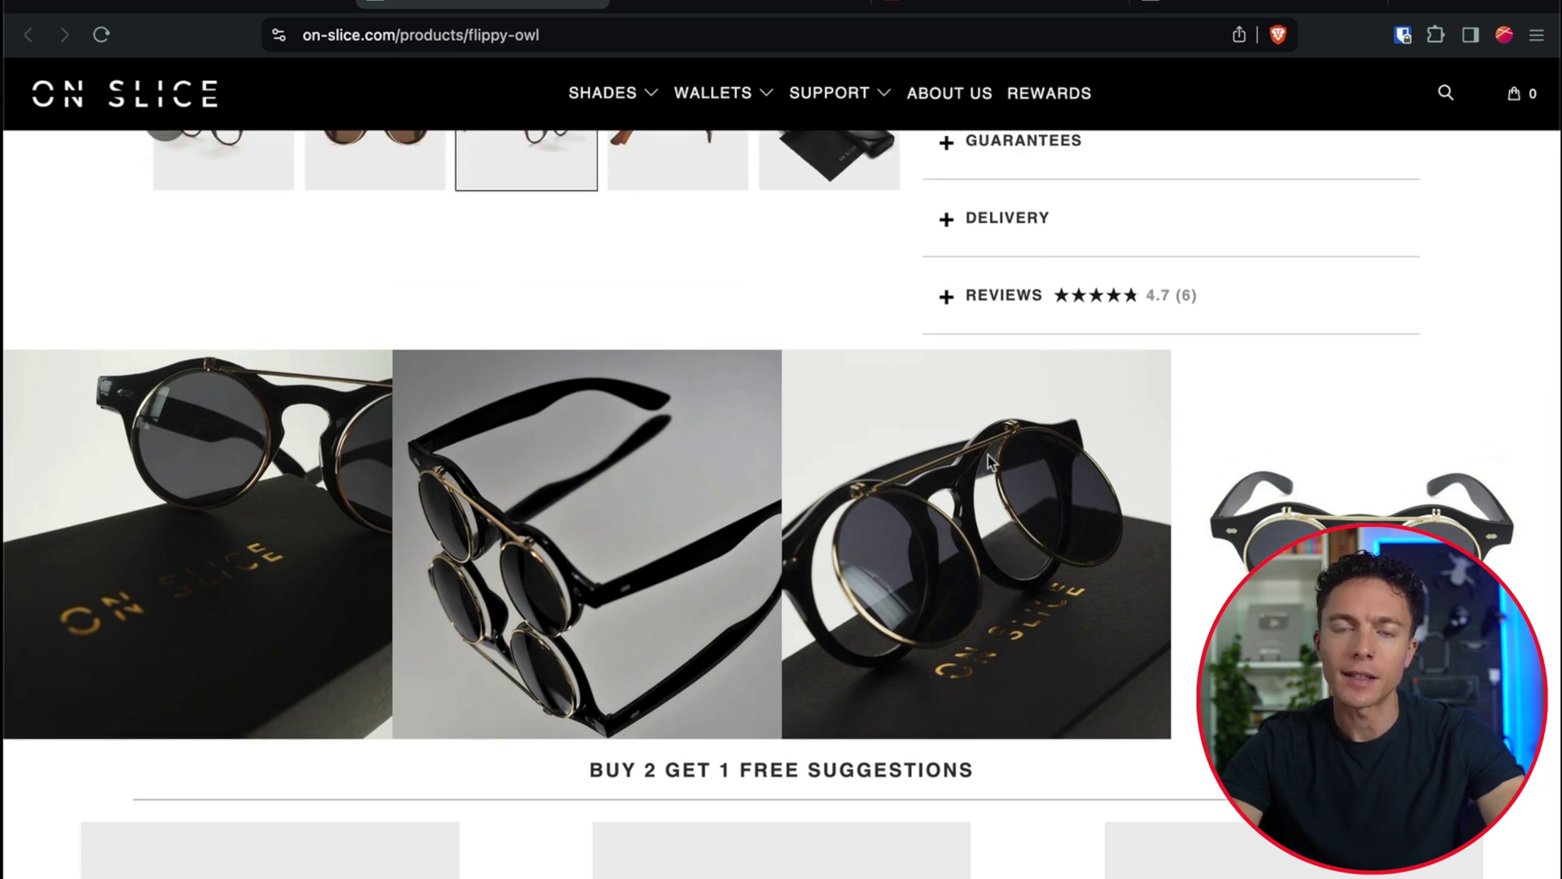
{"action": "scroll", "coordinate": [813, 477], "scroll_direction": "up", "scroll_amount": 10}
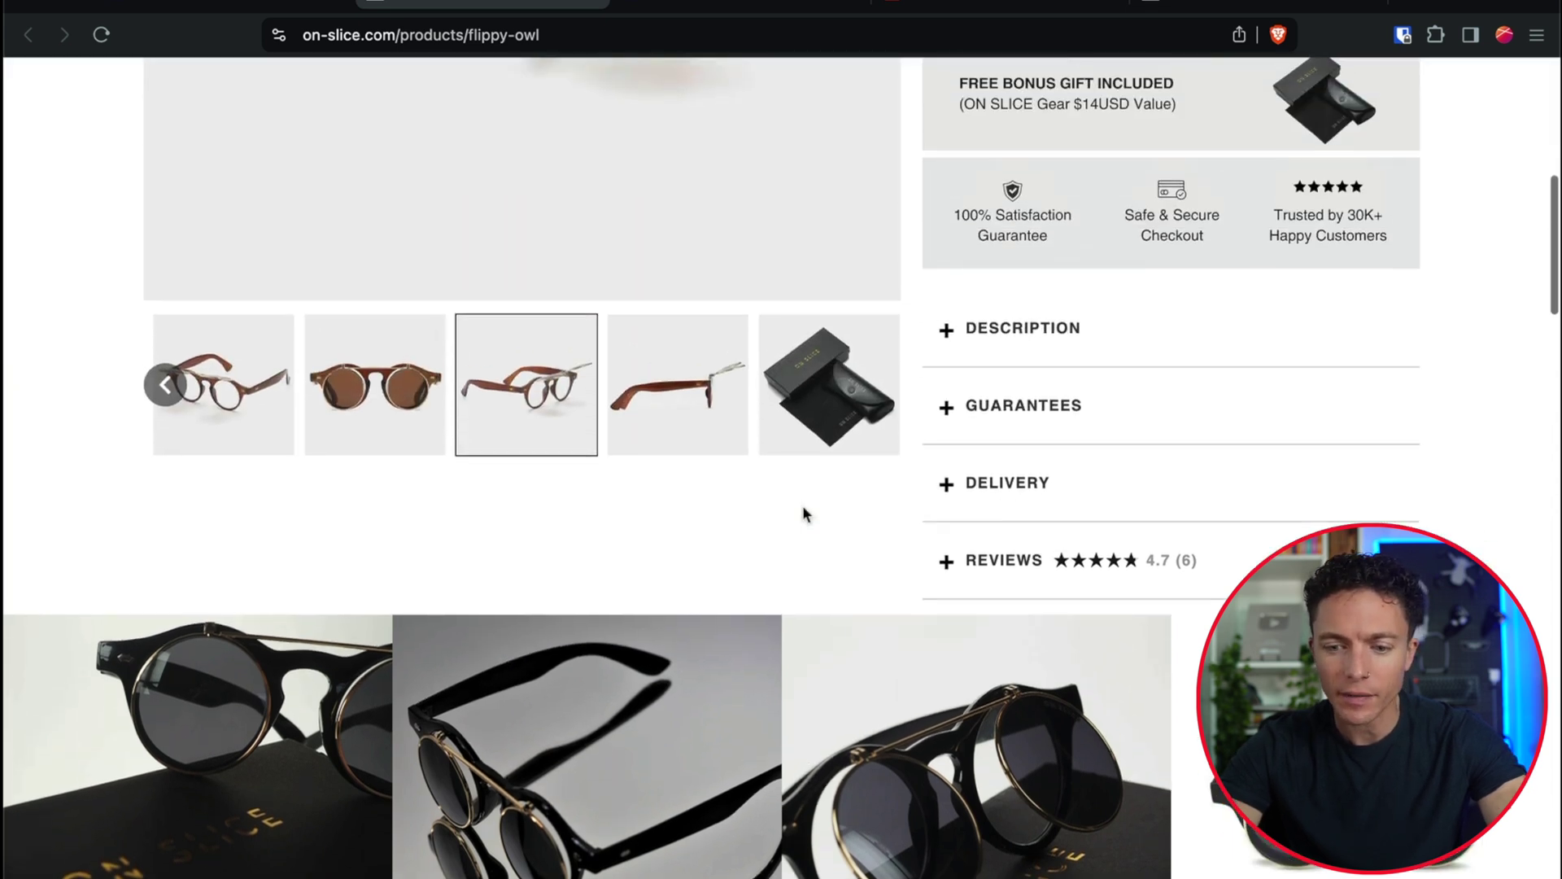
{"action": "scroll", "coordinate": [805, 512], "scroll_direction": "up", "scroll_amount": 3}
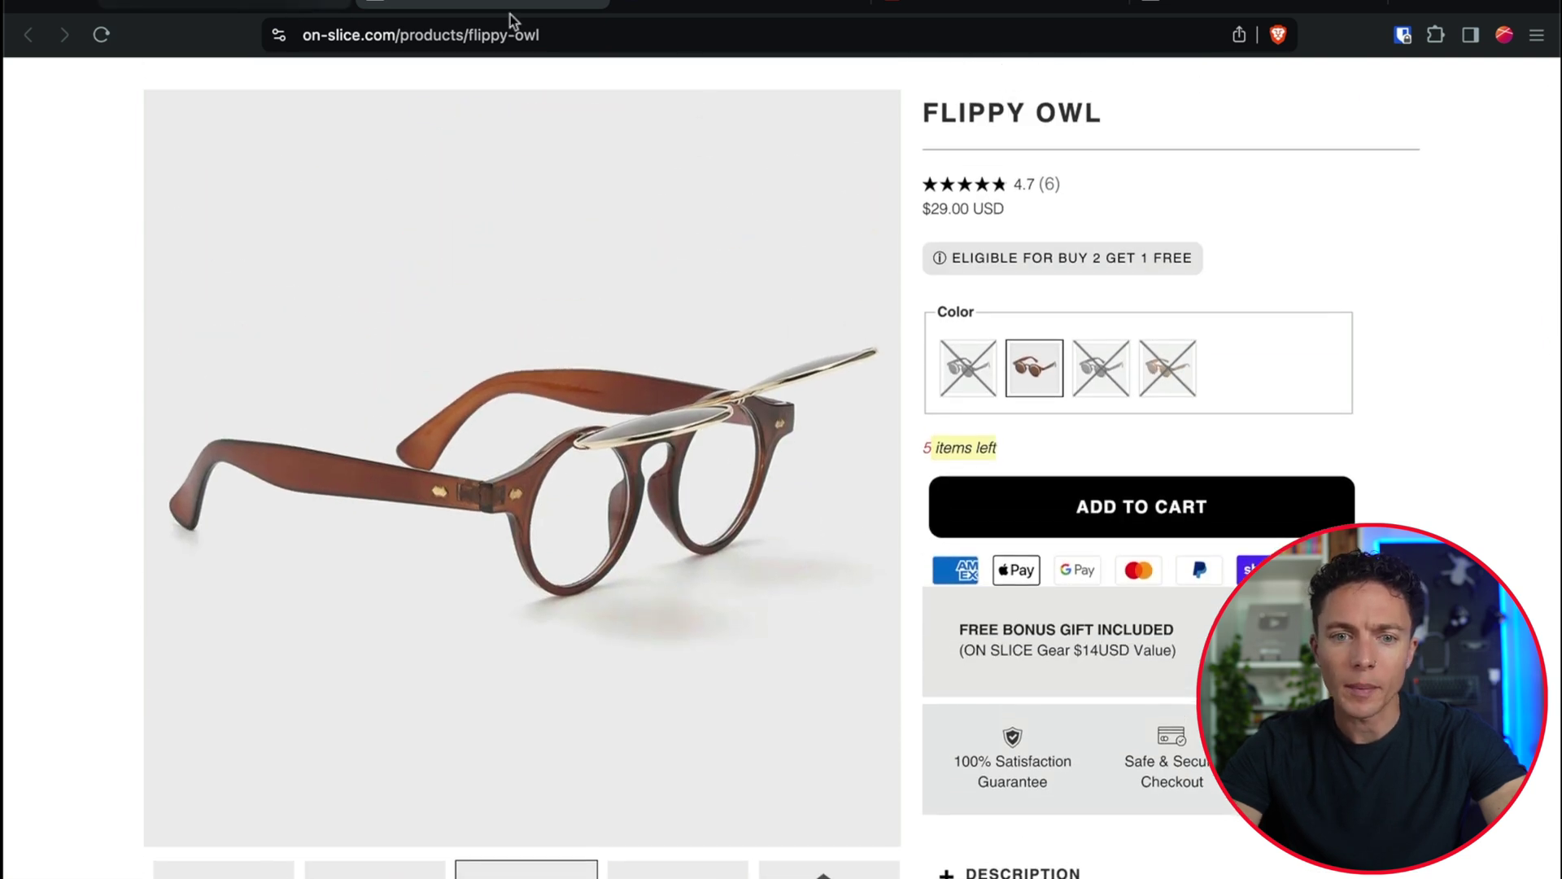
Step: Return to the AliExpress matches in ZIK Analytics and enlarge the 57218 Steampunk Sunglasses photo again
{"action": "left_click", "coordinate": [224, 5]}
{"action": "mouse_move", "coordinate": [1009, 739]}
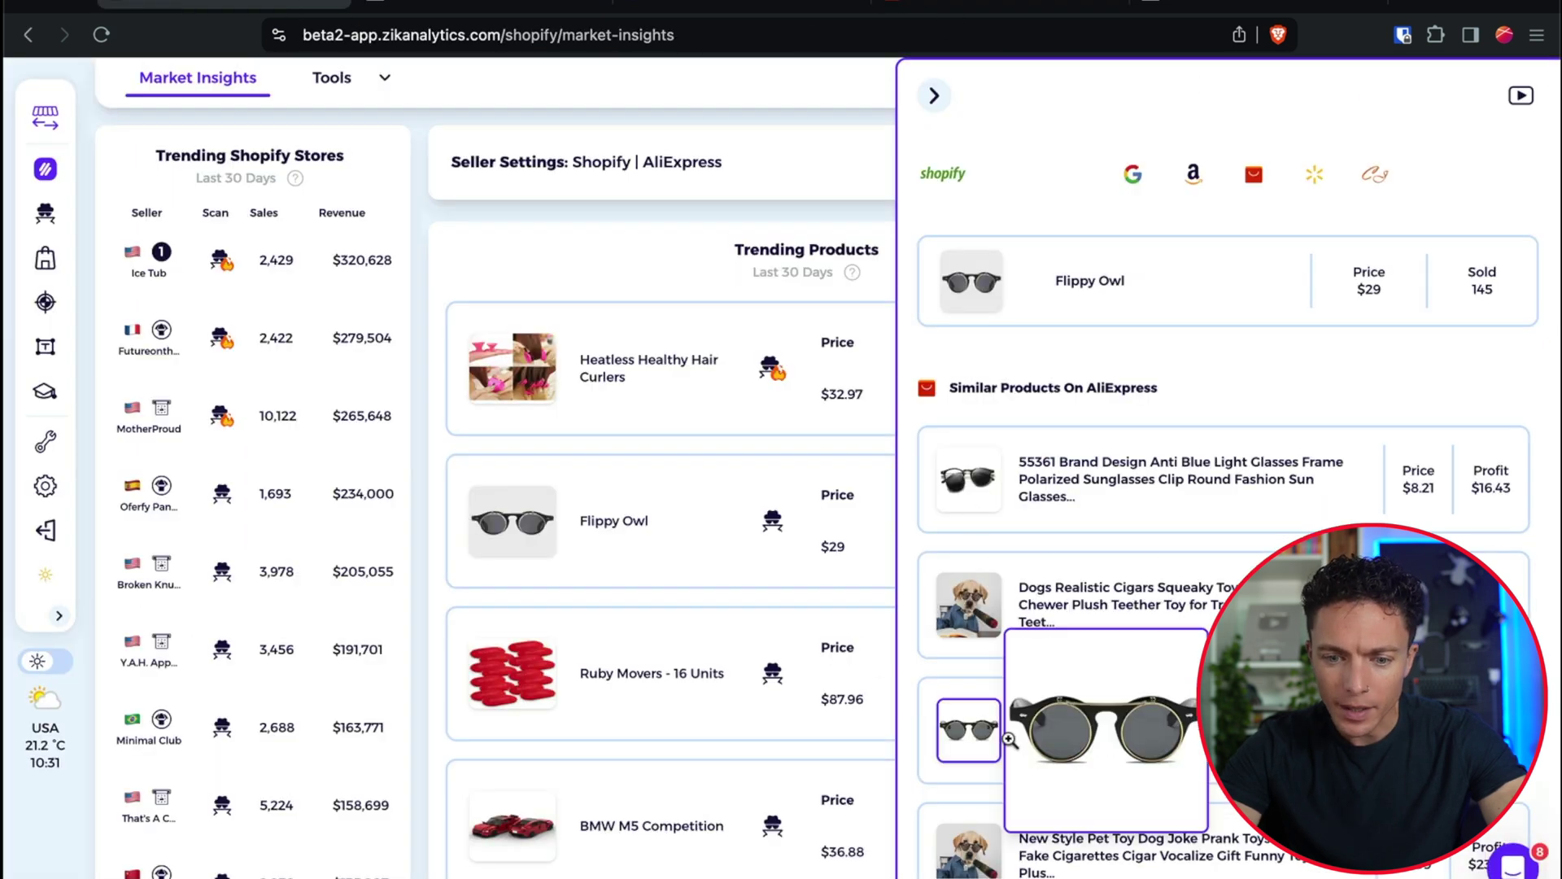
Step: Inspect the 57218 Steampunk Sunglasses listing on AliExpress, and return to ZIK Analytics to review the remaining Flippy Owl matches
{"action": "left_click", "coordinate": [1107, 729]}
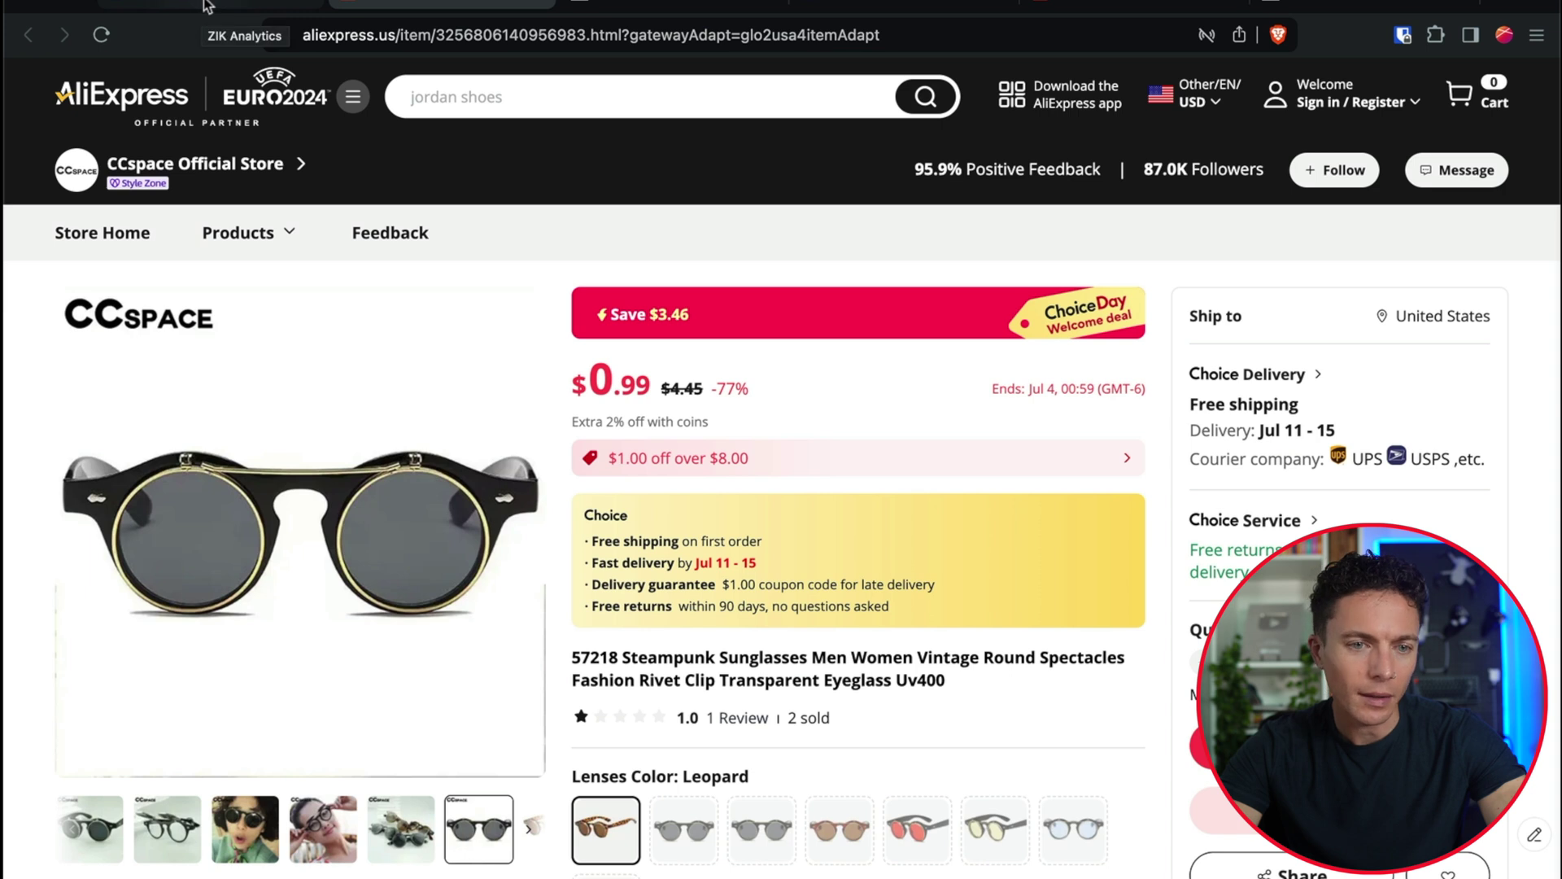
{"action": "left_click", "coordinate": [208, 6]}
{"action": "scroll", "coordinate": [1220, 610], "scroll_direction": "down", "scroll_amount": 5}
{"action": "scroll", "coordinate": [1220, 650], "scroll_direction": "down", "scroll_amount": 4}
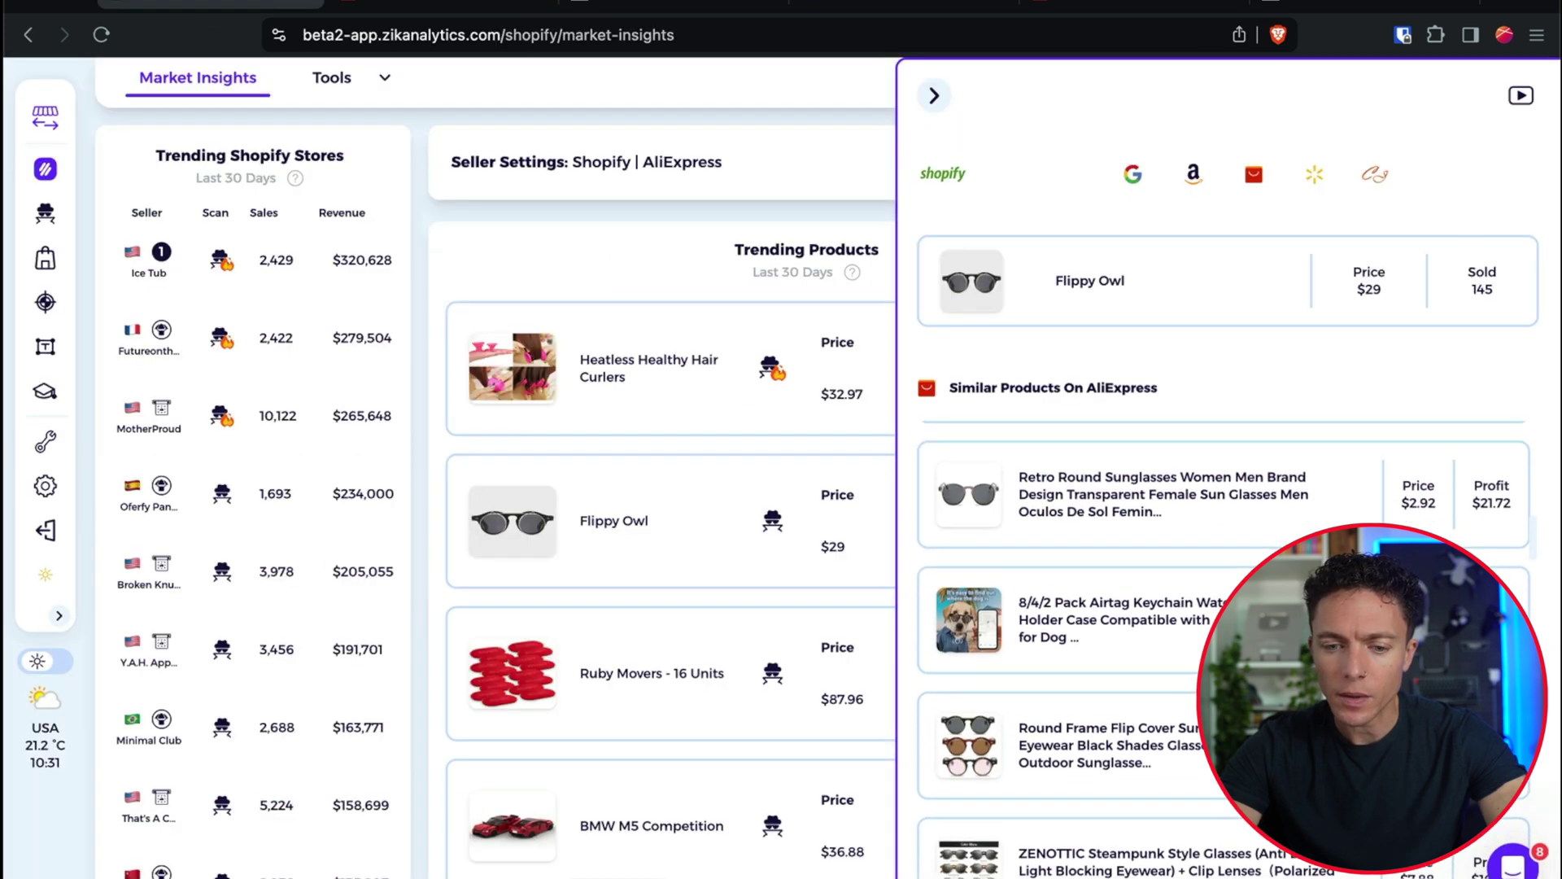
{"action": "left_click", "coordinate": [934, 95]}
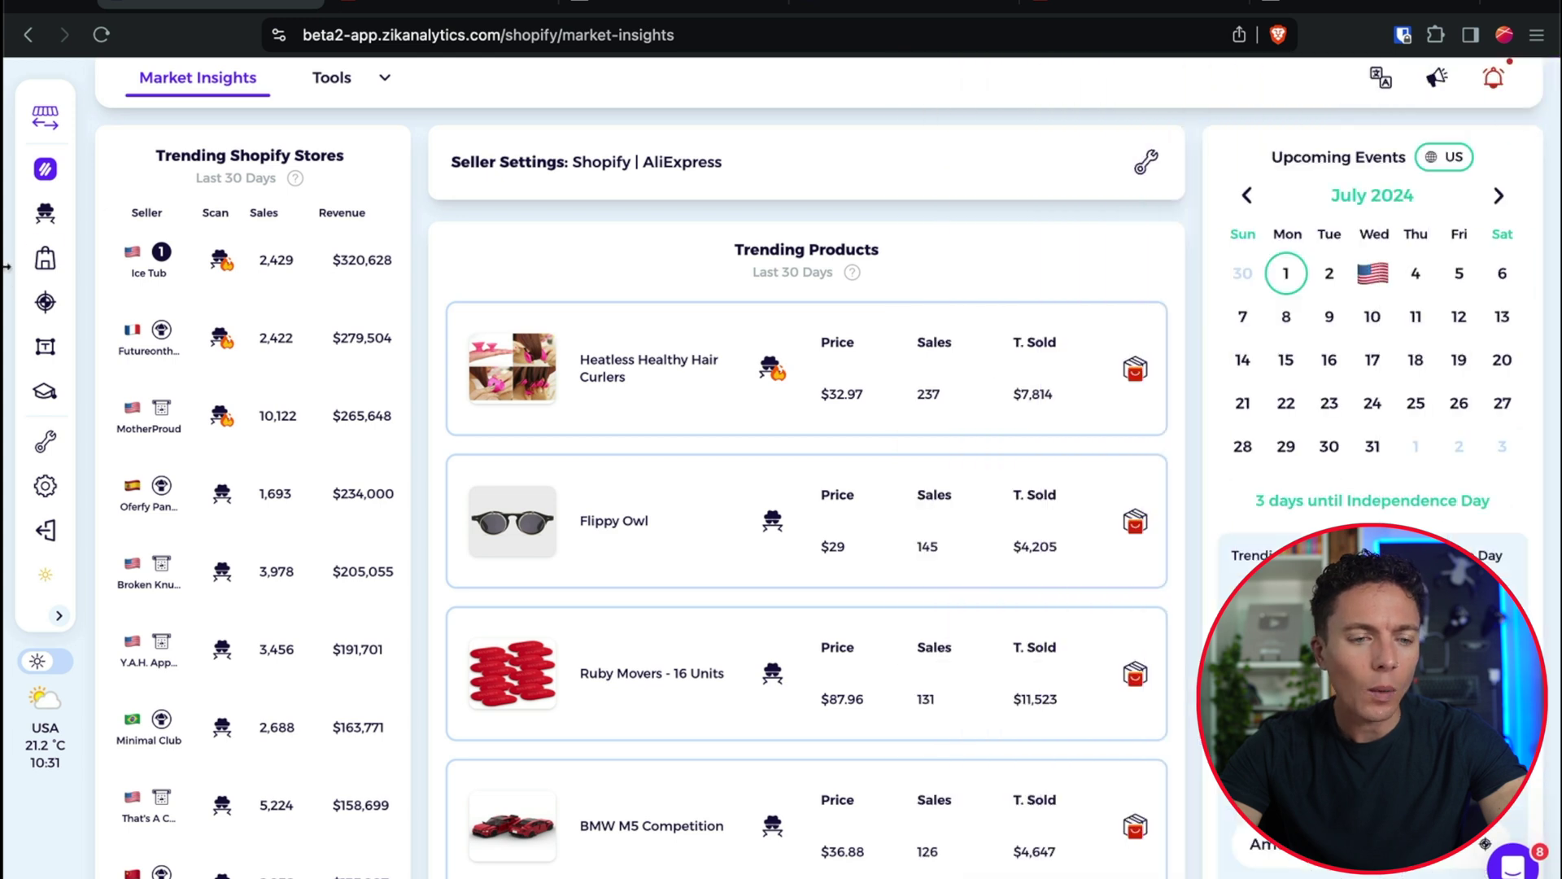
Step: Open the Shopify Store Finder and add the search keywords pet, pets, cat and dog
{"action": "left_click", "coordinate": [387, 77]}
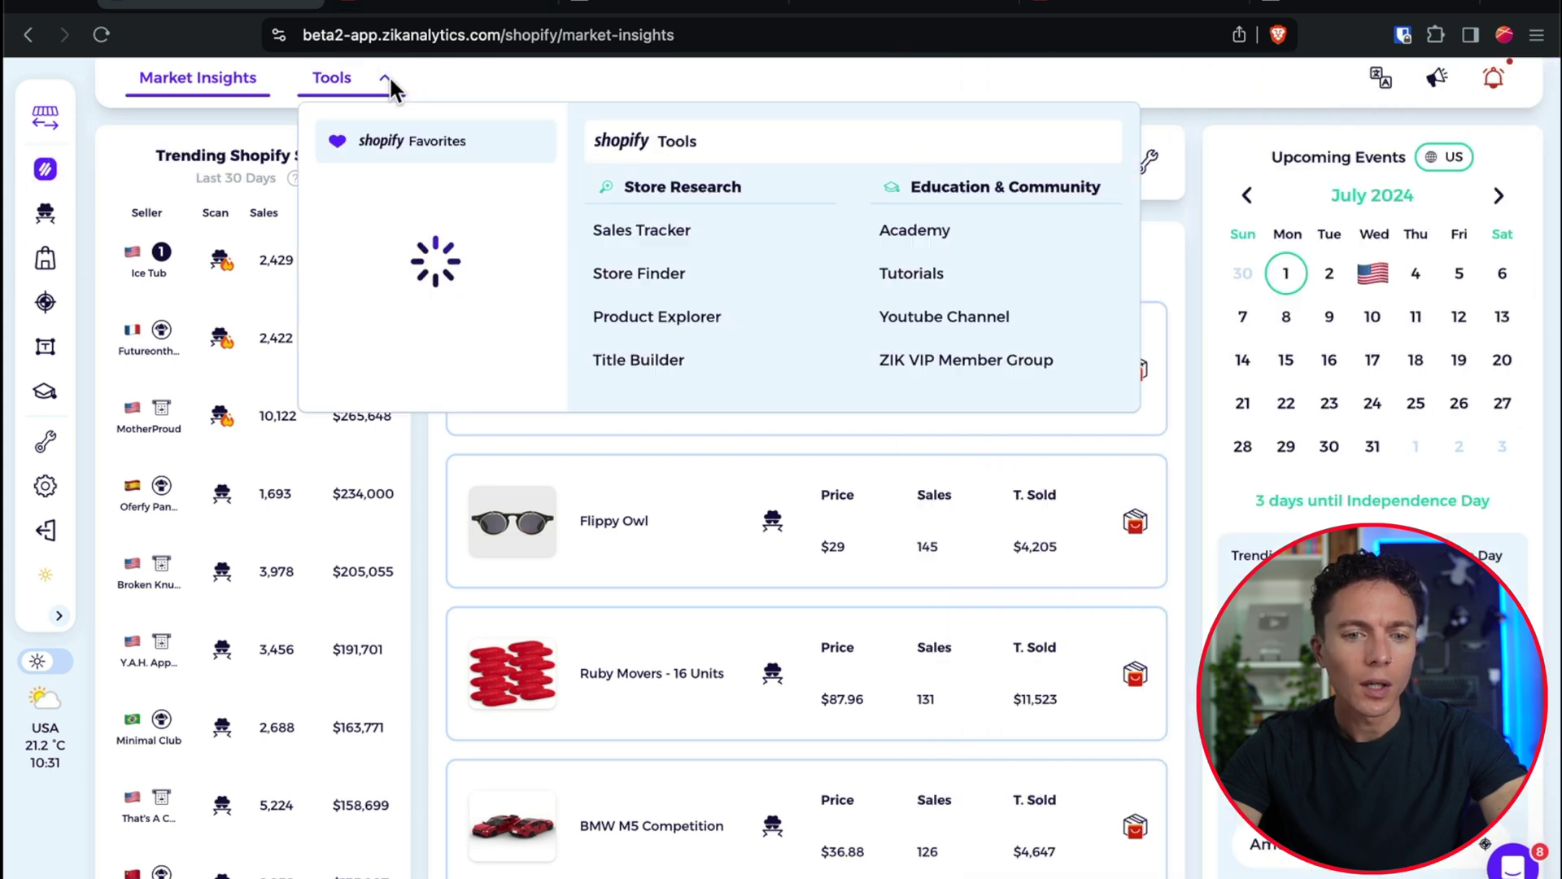
{"action": "left_click", "coordinate": [650, 284]}
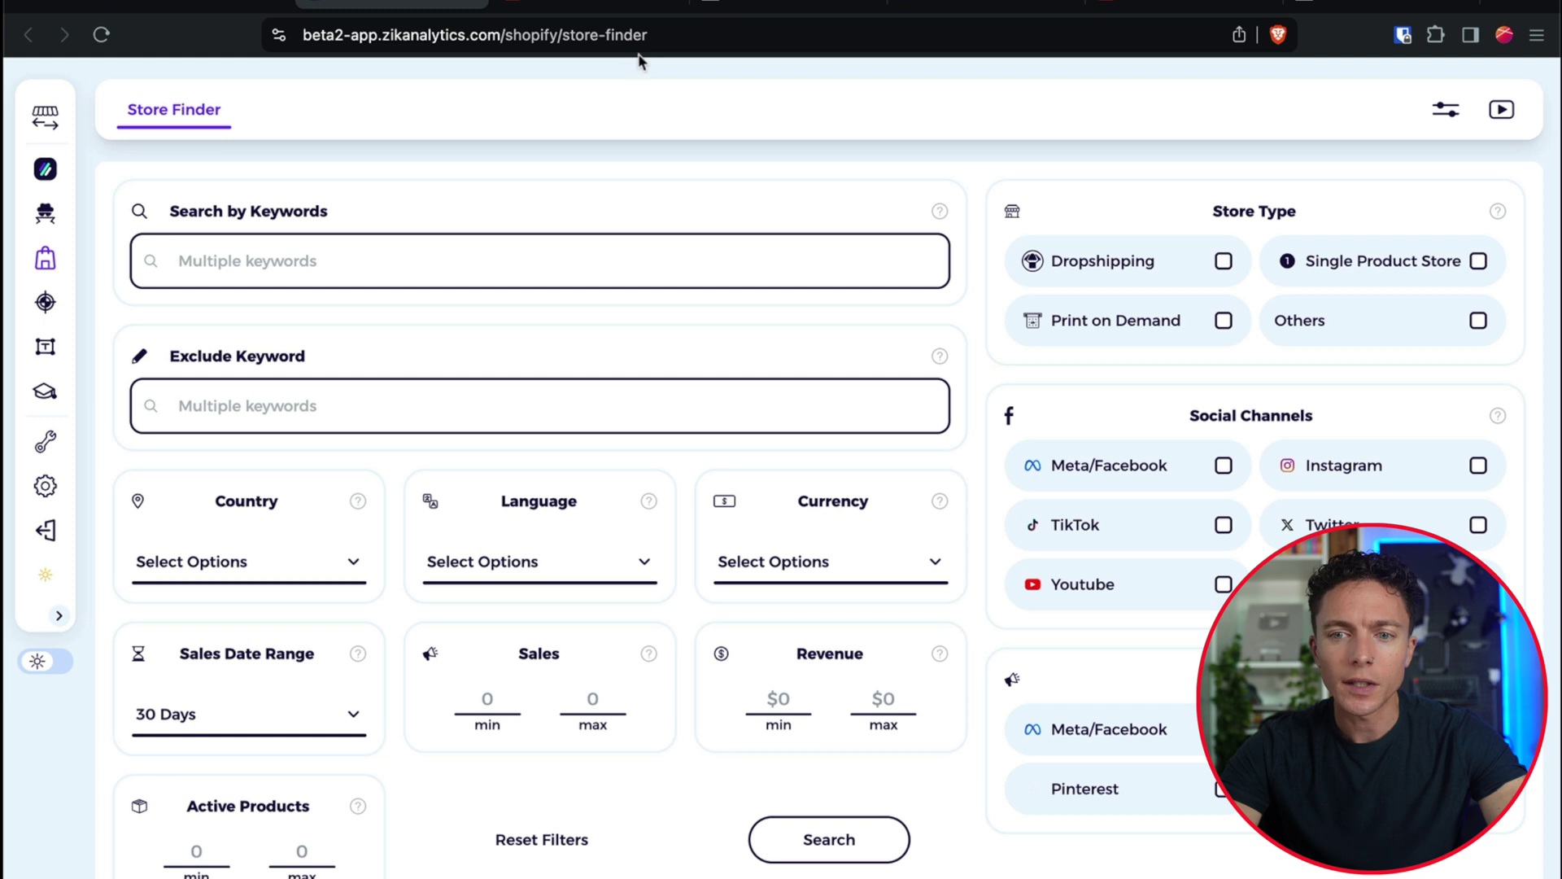
{"action": "left_click", "coordinate": [370, 265]}
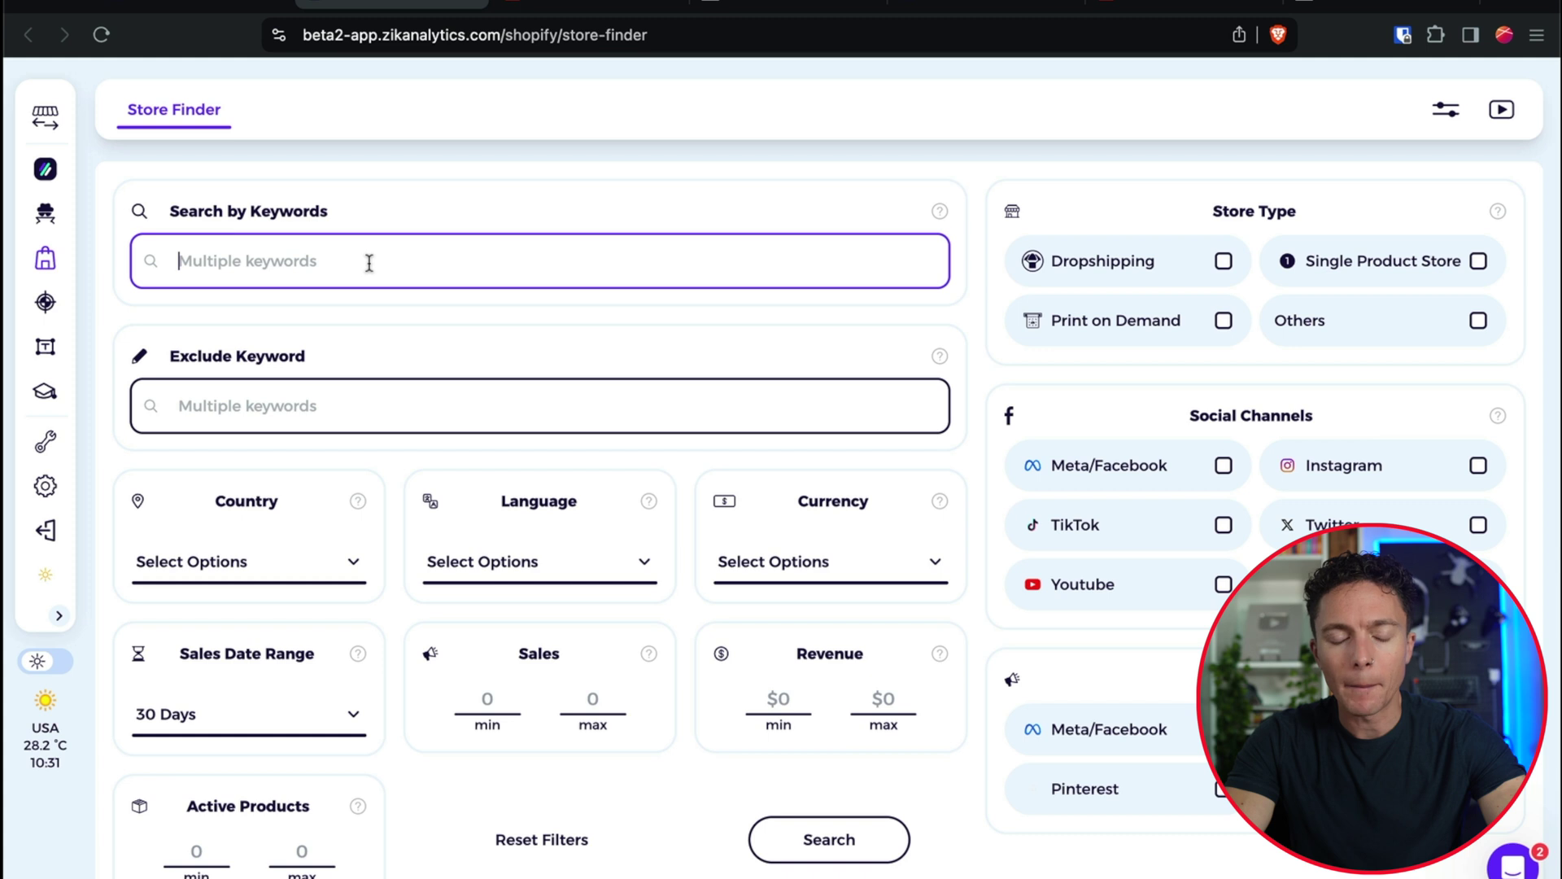
{"action": "type", "text": "p"}
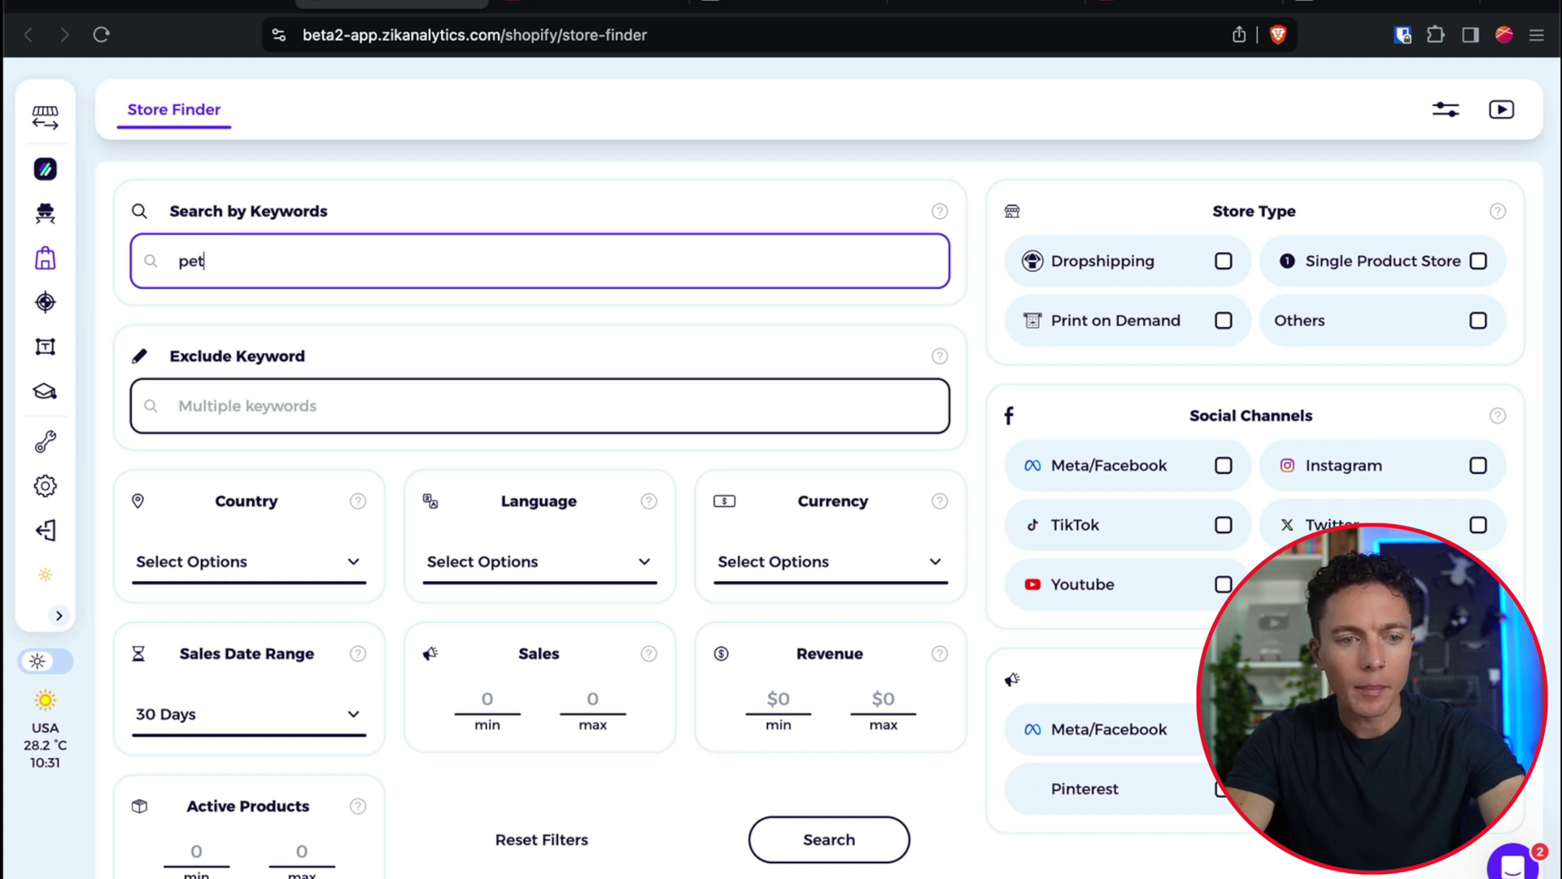
{"action": "type", "text": "et"}
{"action": "key", "text": "Return"}
{"action": "type", "text": "pets"}
{"action": "key", "text": "Return"}
{"action": "type", "text": "cat"}
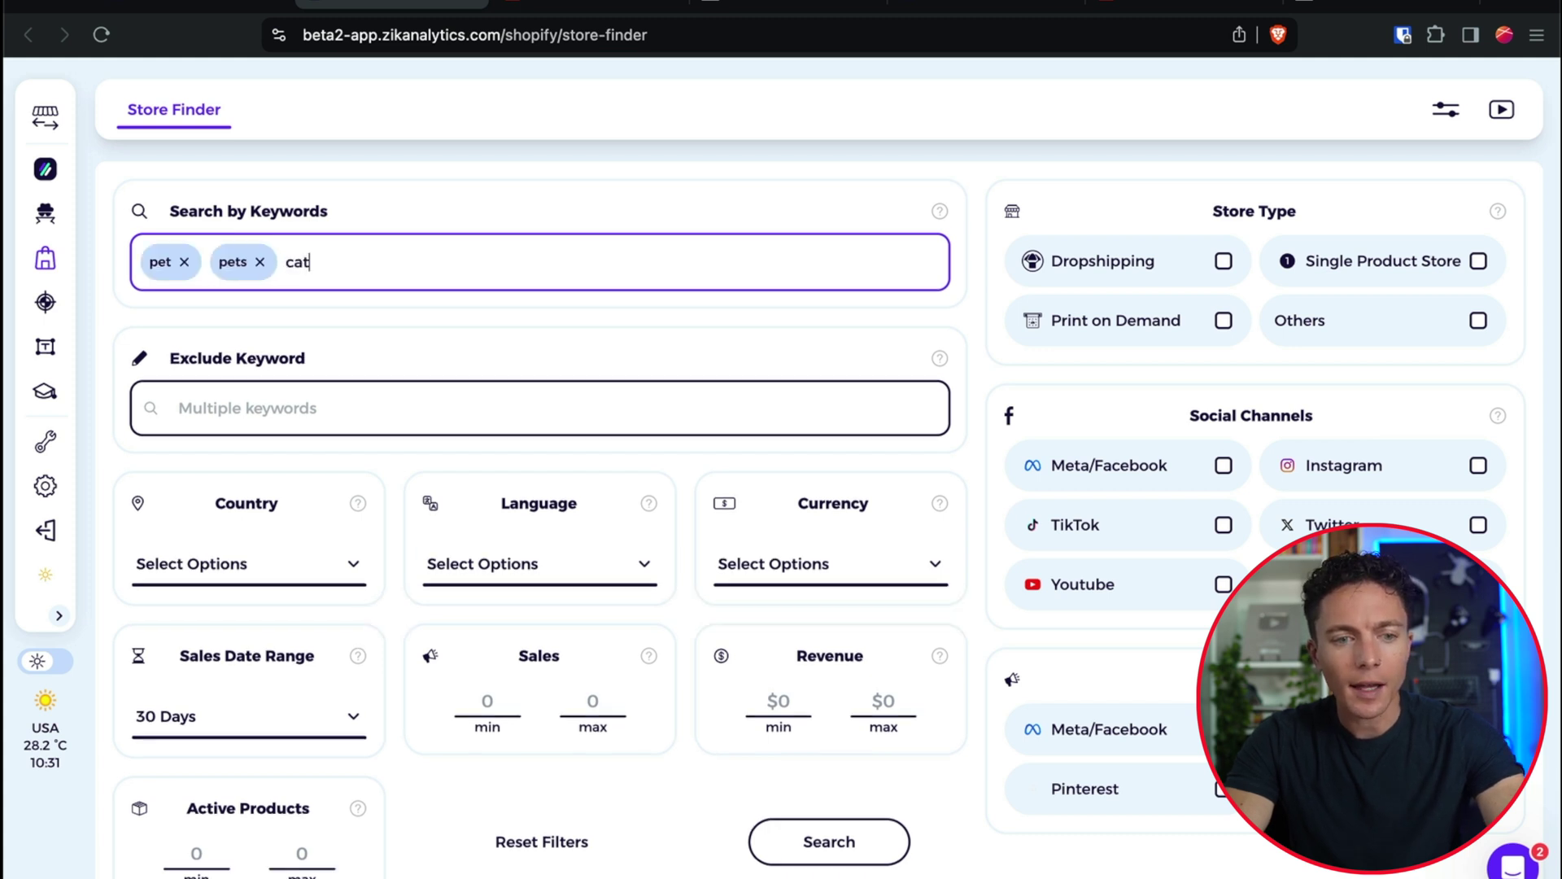
{"action": "key", "text": "Return"}
{"action": "type", "text": "dog"}
{"action": "key", "text": "Return"}
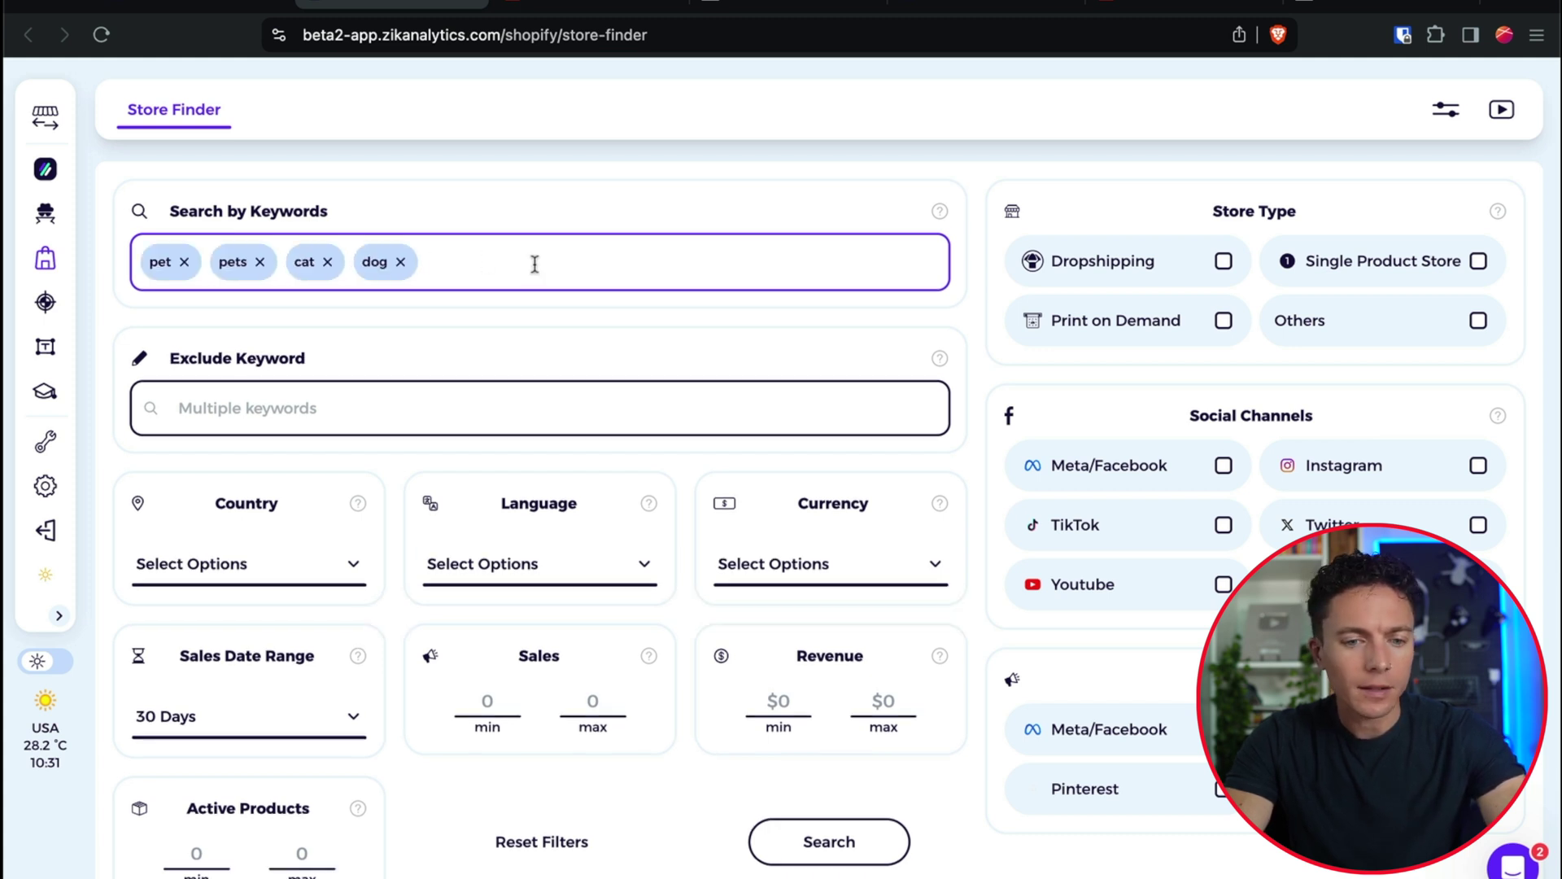
Step: Limit the store search to dropshipping stores with a minimum revenue of $5000 and run it
{"action": "left_click", "coordinate": [1223, 262]}
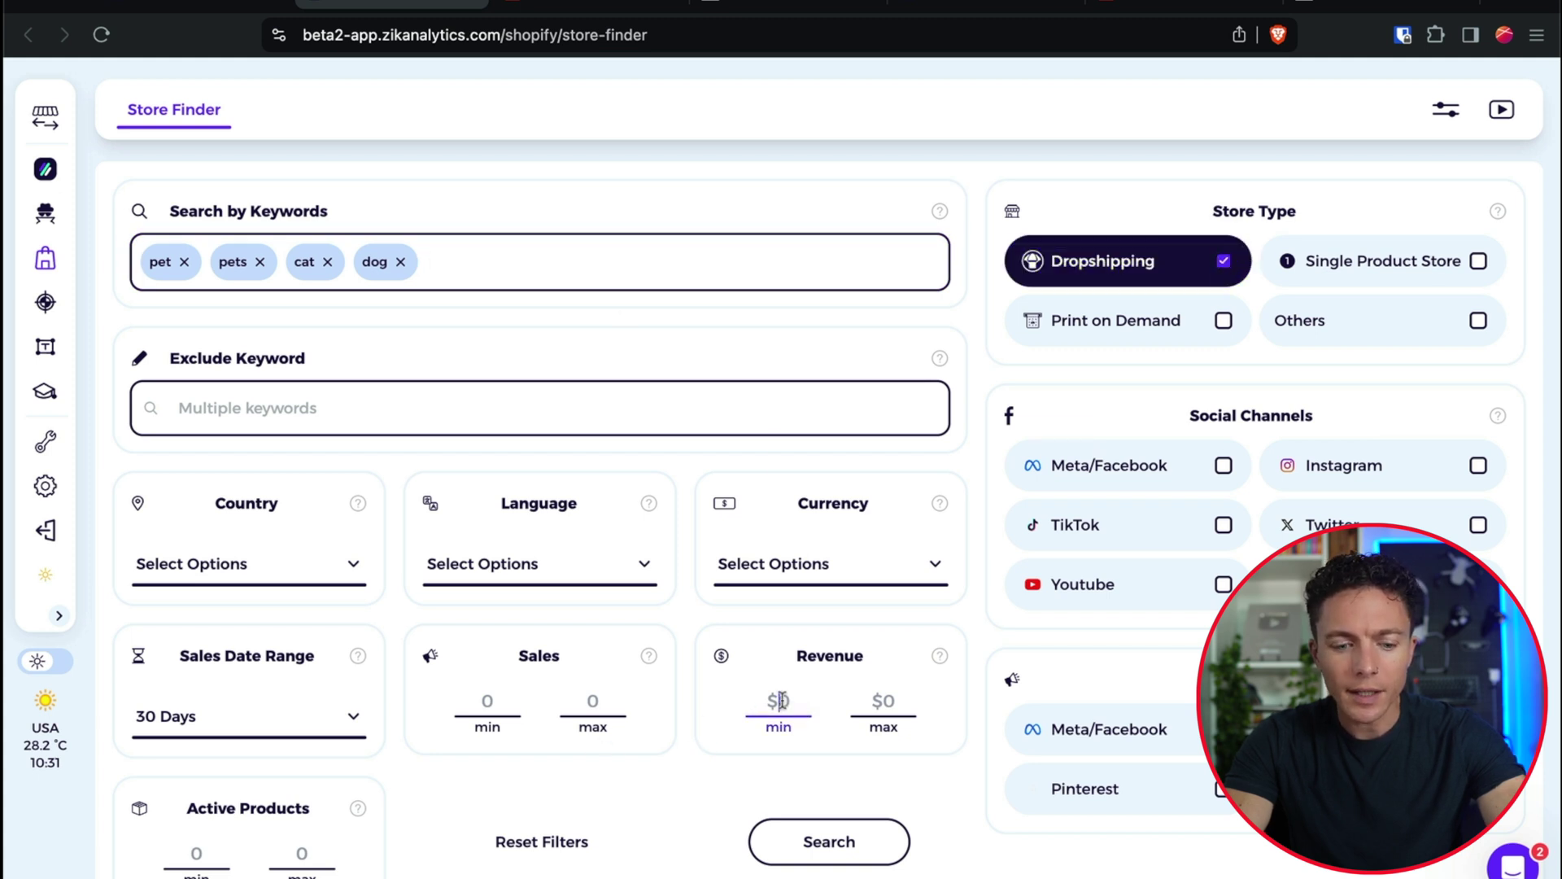
{"action": "type", "text": "5000"}
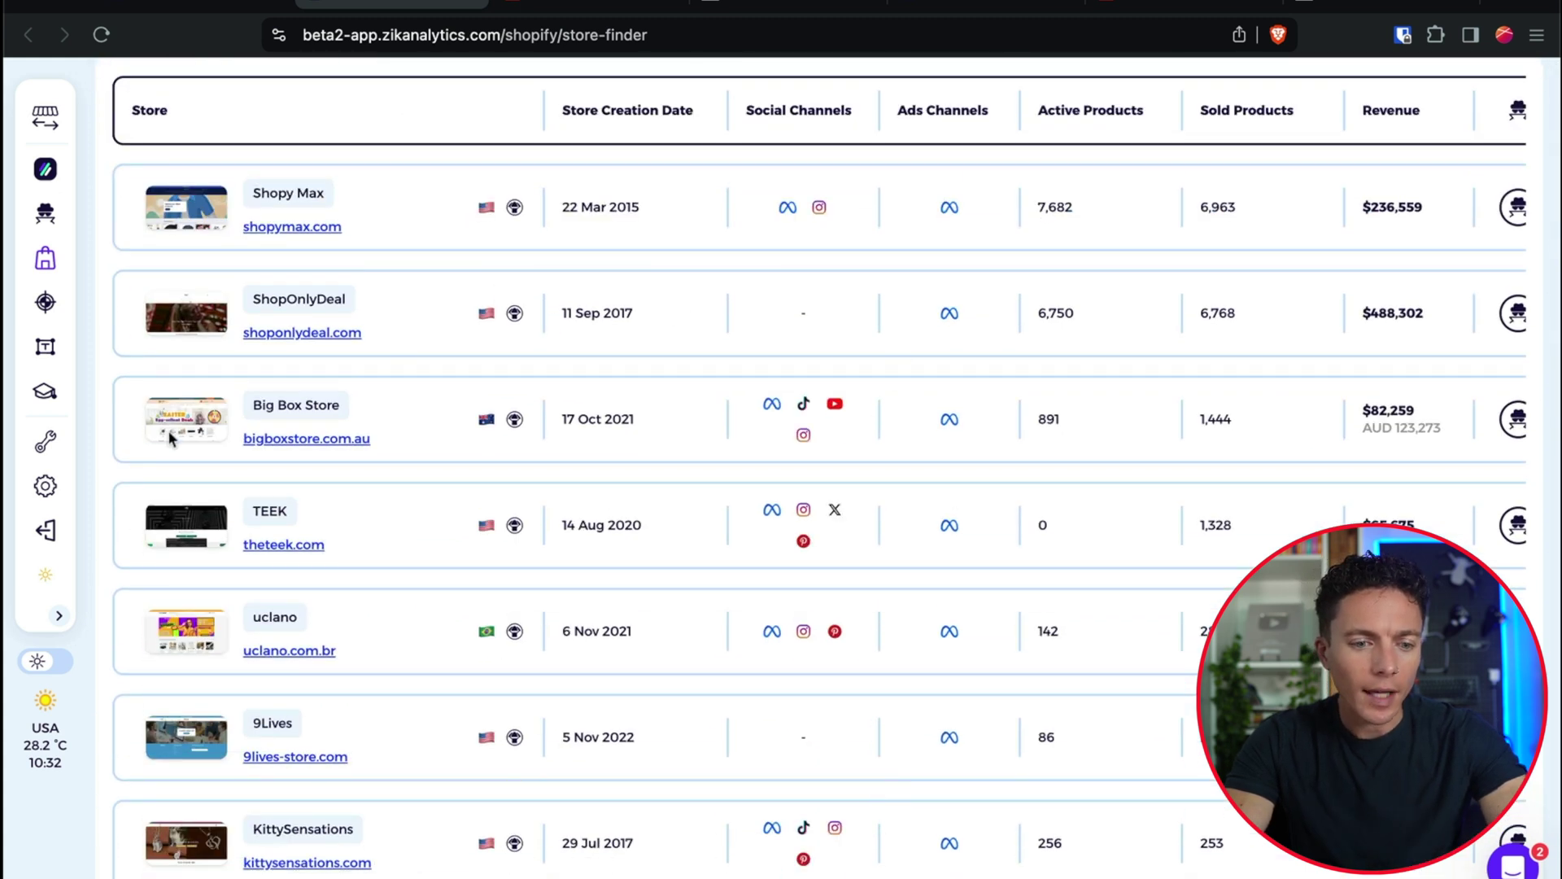
Step: Examine the found pet stores, comparing their creation dates, social and ad channels, active products, sales and revenue
{"action": "scroll", "coordinate": [408, 389], "scroll_direction": "up", "scroll_amount": 2}
{"action": "scroll", "coordinate": [408, 389], "scroll_direction": "down", "scroll_amount": 3}
{"action": "scroll", "coordinate": [284, 484], "scroll_direction": "up", "scroll_amount": 3}
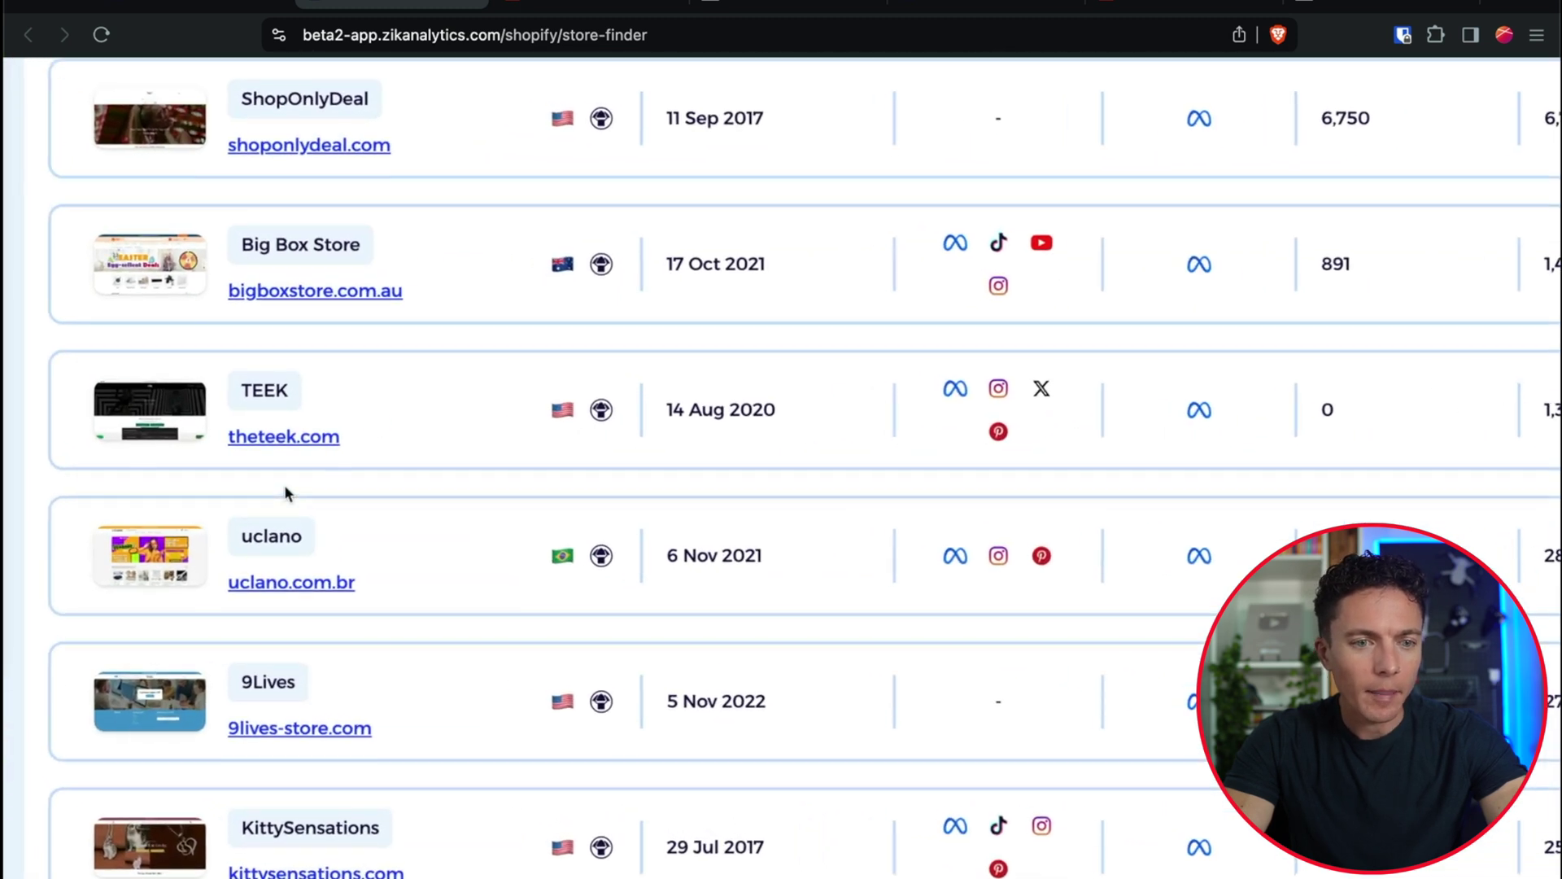
{"action": "scroll", "coordinate": [286, 491], "scroll_direction": "down", "scroll_amount": 5}
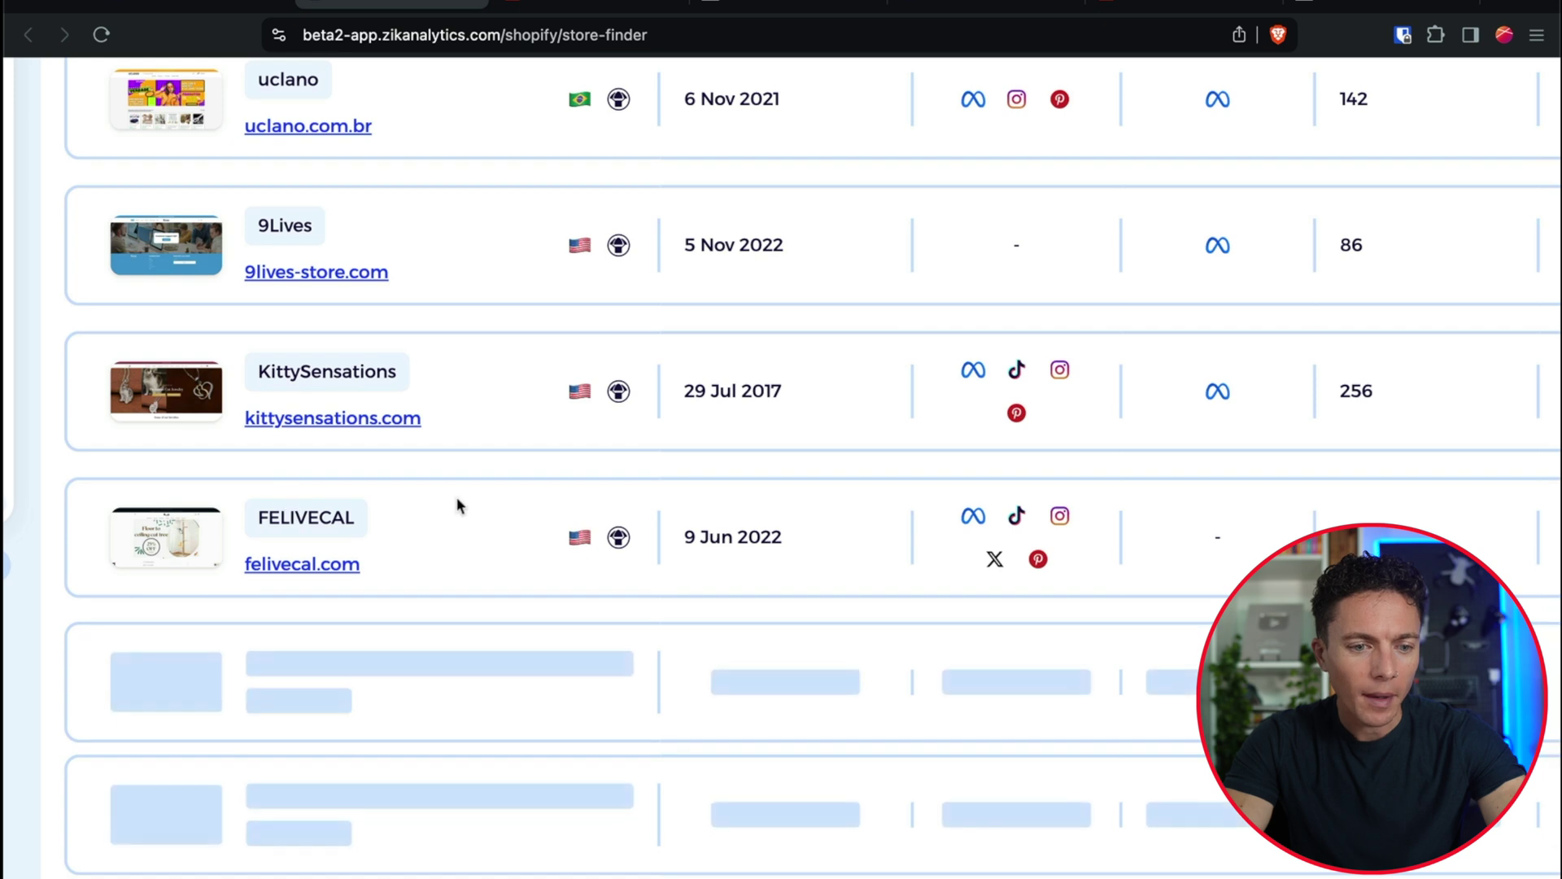
{"action": "scroll", "coordinate": [456, 498], "scroll_direction": "up", "scroll_amount": 4}
{"action": "scroll", "coordinate": [457, 505], "scroll_direction": "down", "scroll_amount": 2}
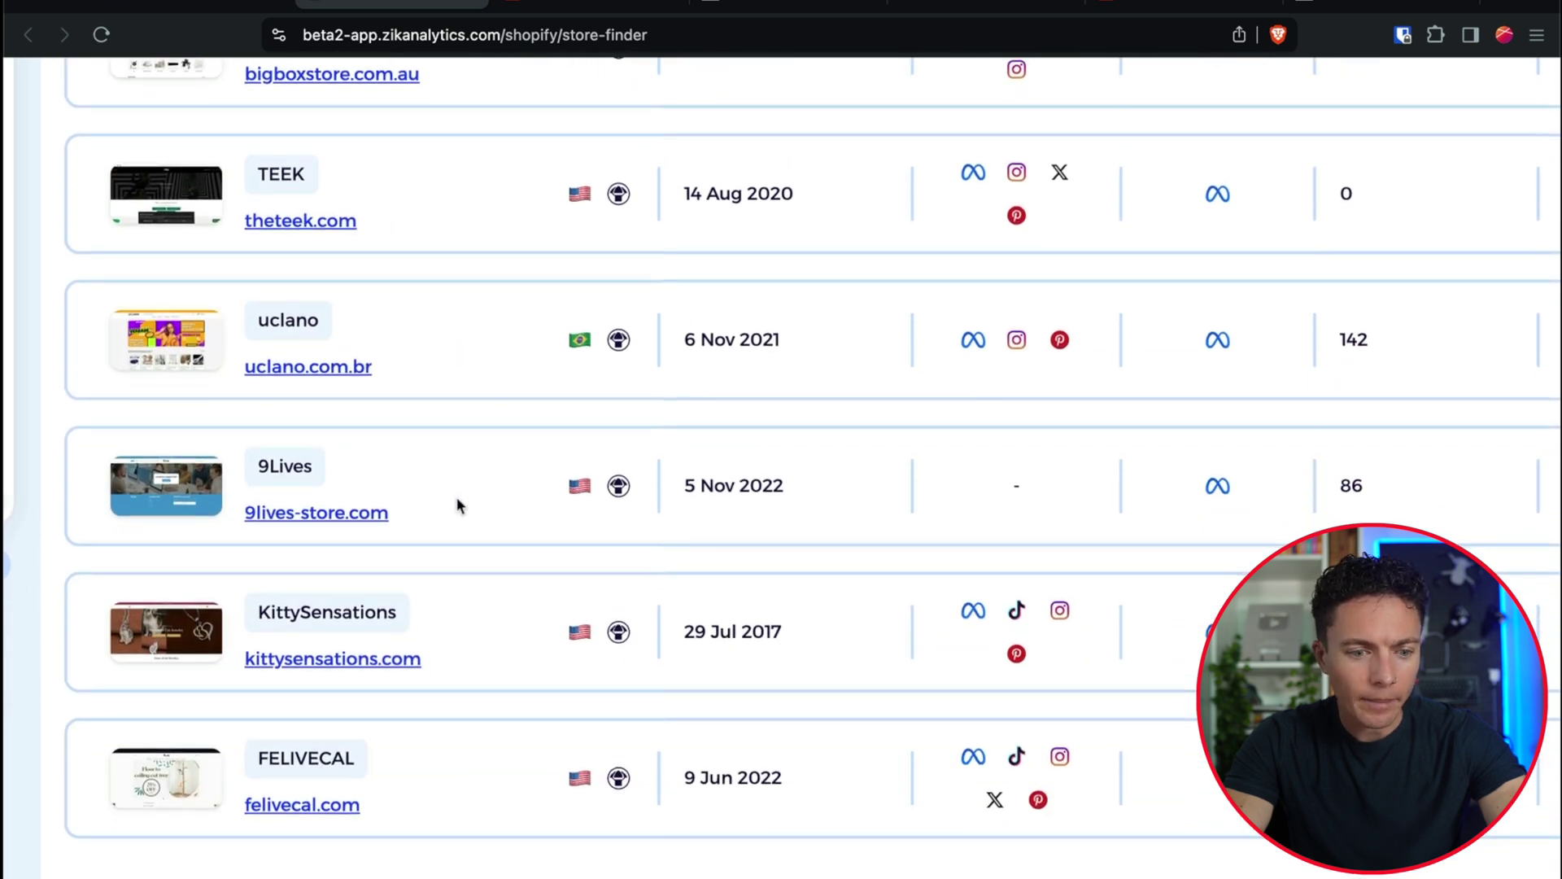
{"action": "scroll", "coordinate": [457, 505], "scroll_direction": "up", "scroll_amount": 7}
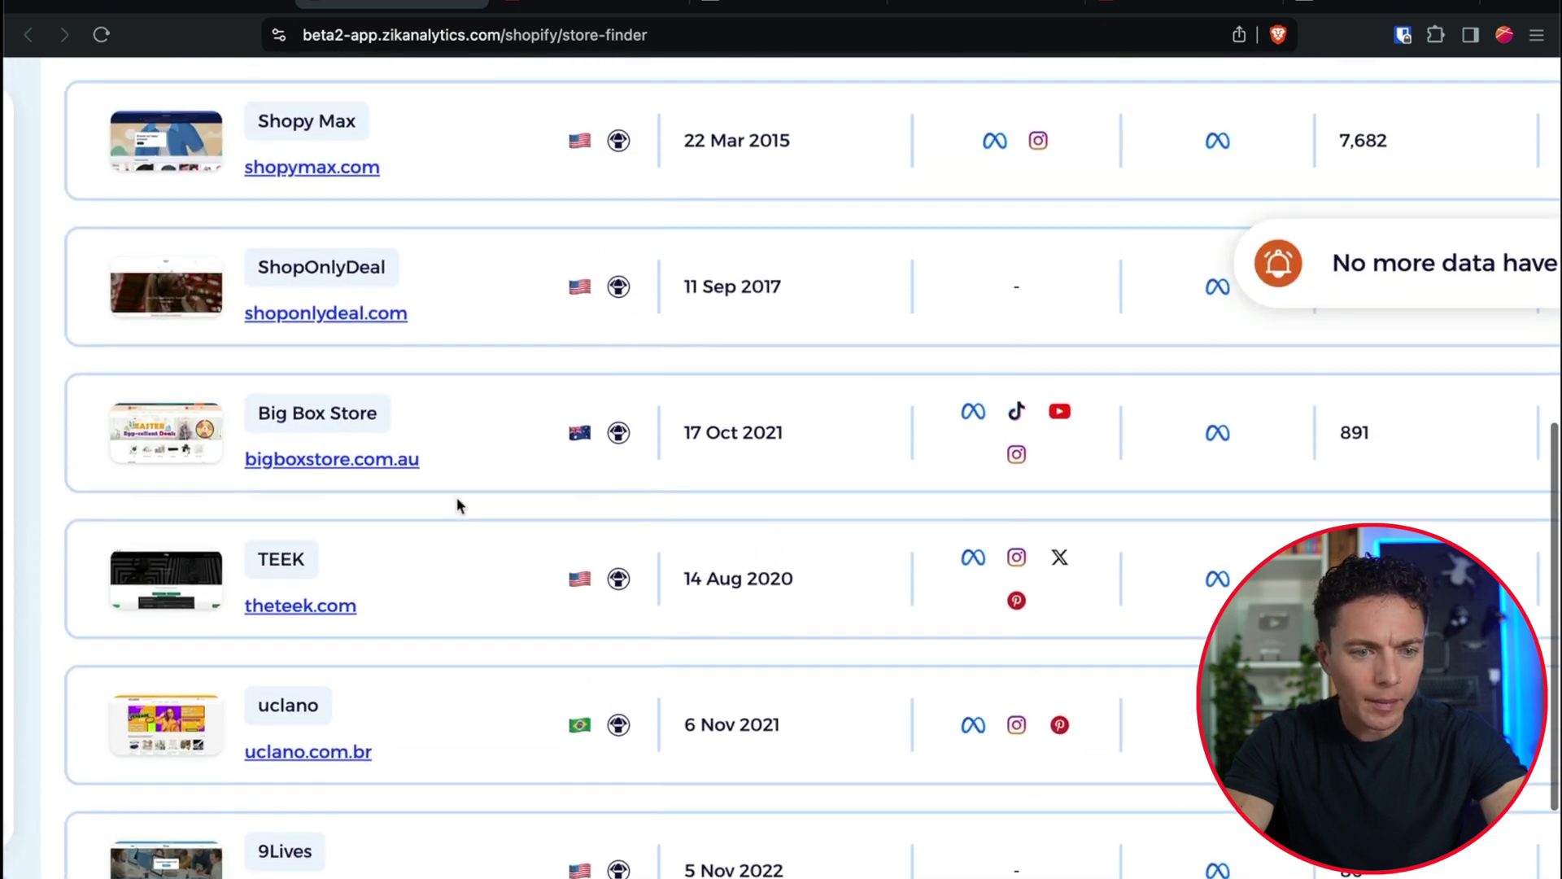
{"action": "scroll", "coordinate": [457, 505], "scroll_direction": "down", "scroll_amount": 3}
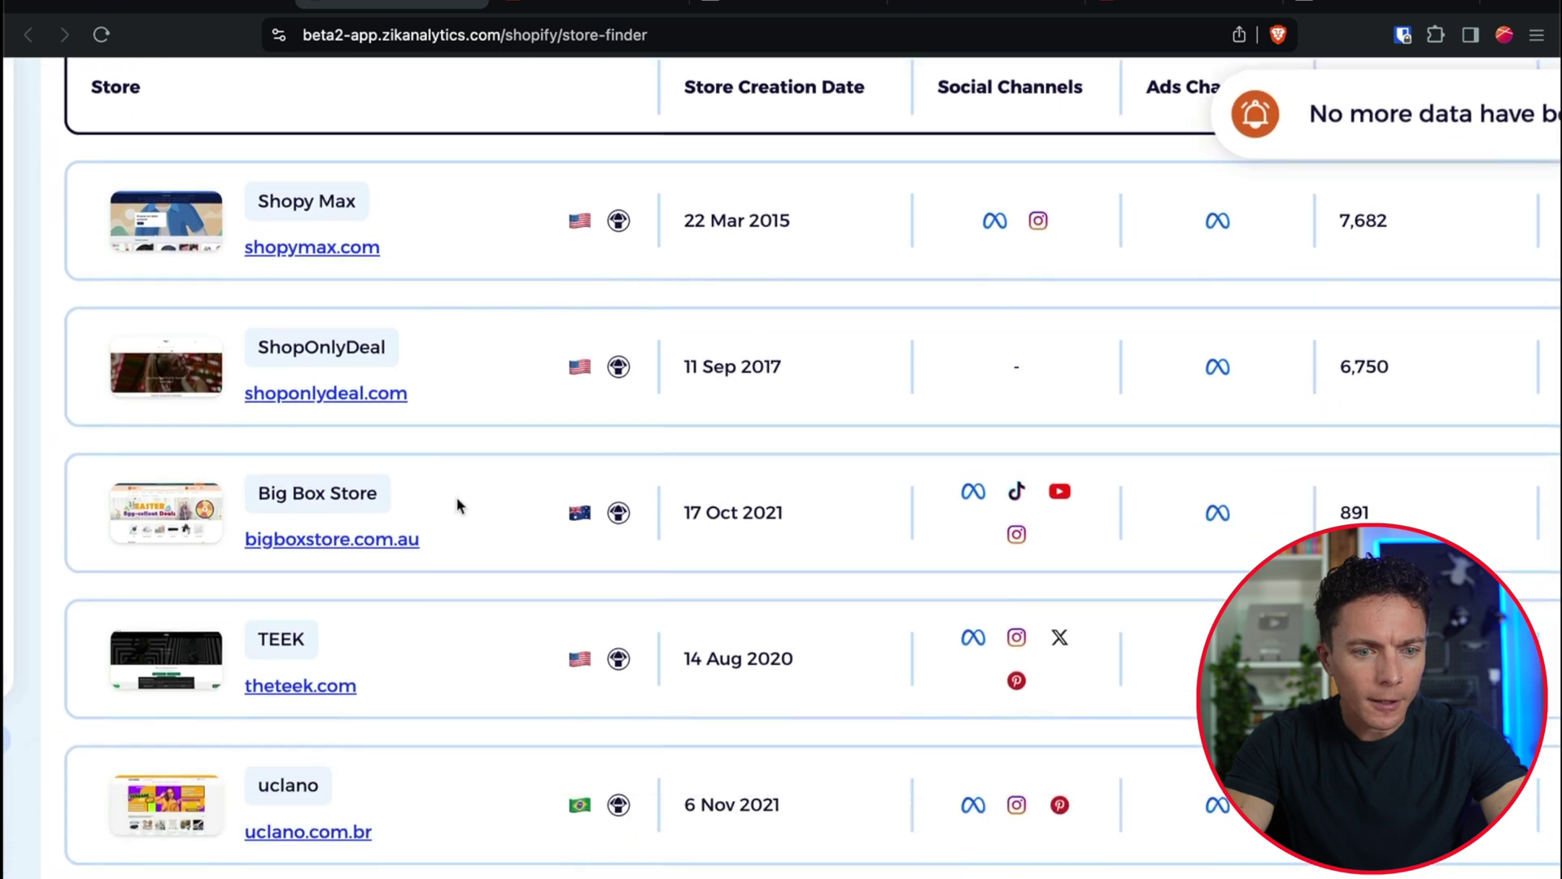
{"action": "scroll", "coordinate": [457, 504], "scroll_direction": "down", "scroll_amount": 3}
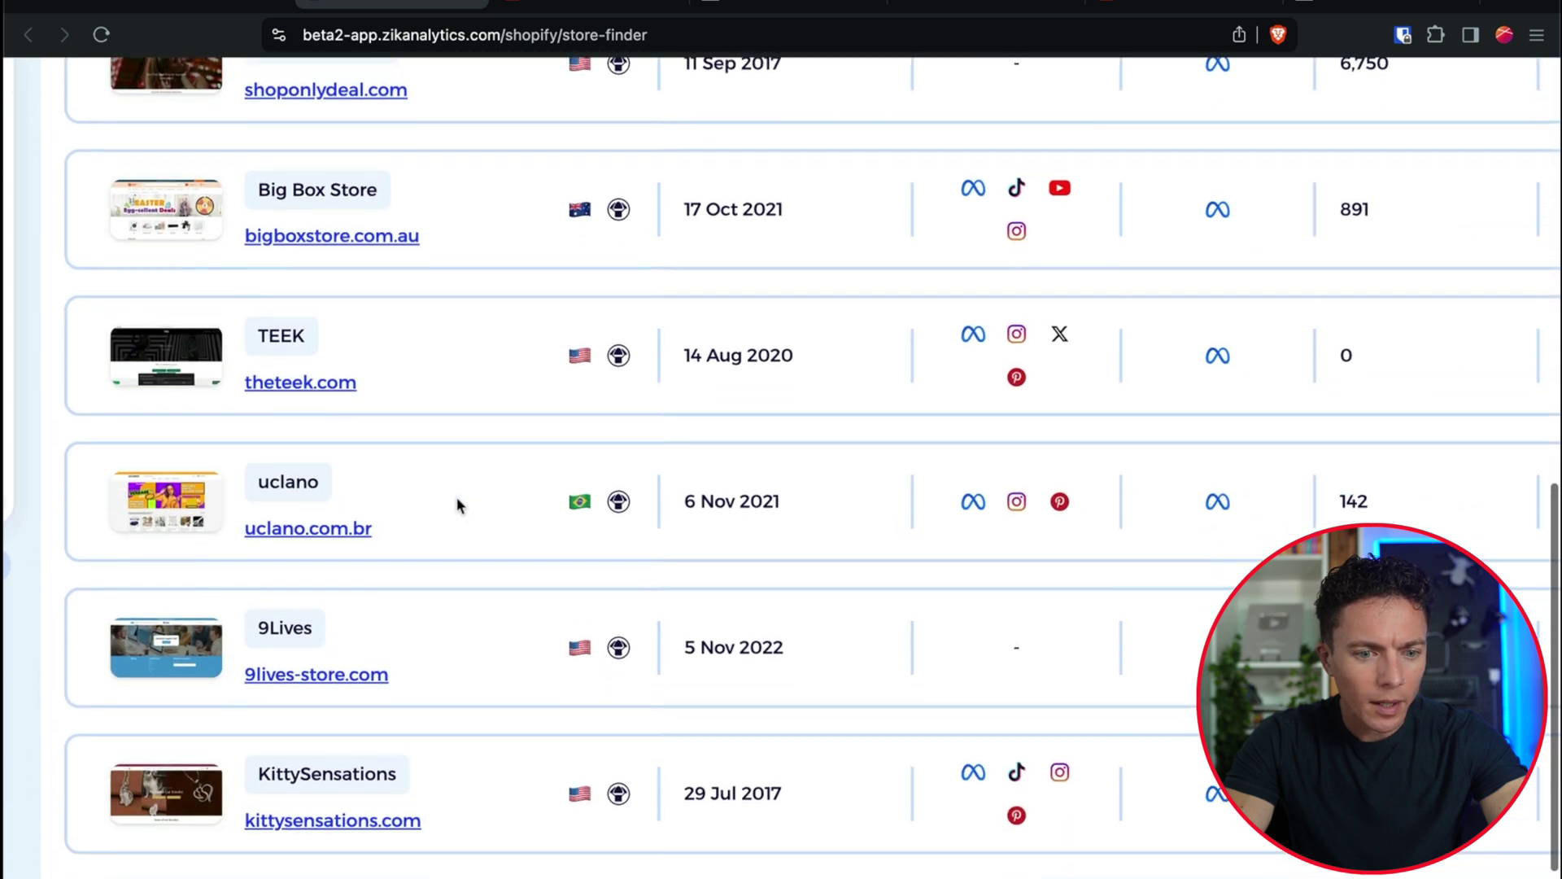
{"action": "scroll", "coordinate": [456, 505], "scroll_direction": "down", "scroll_amount": 1}
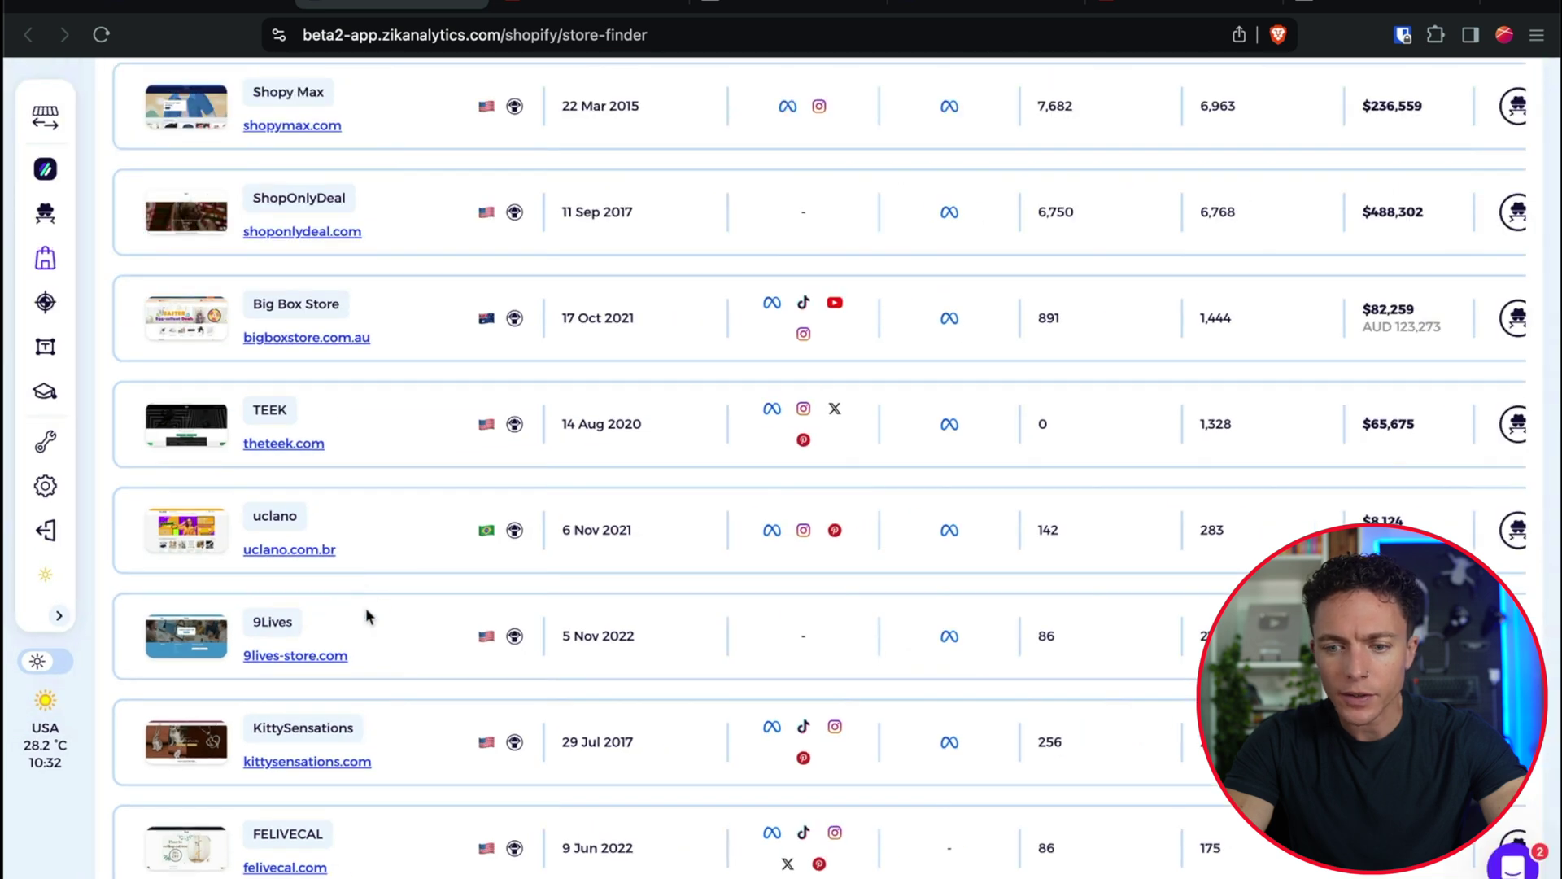
{"action": "scroll", "coordinate": [1144, 627], "scroll_direction": "down", "scroll_amount": 1}
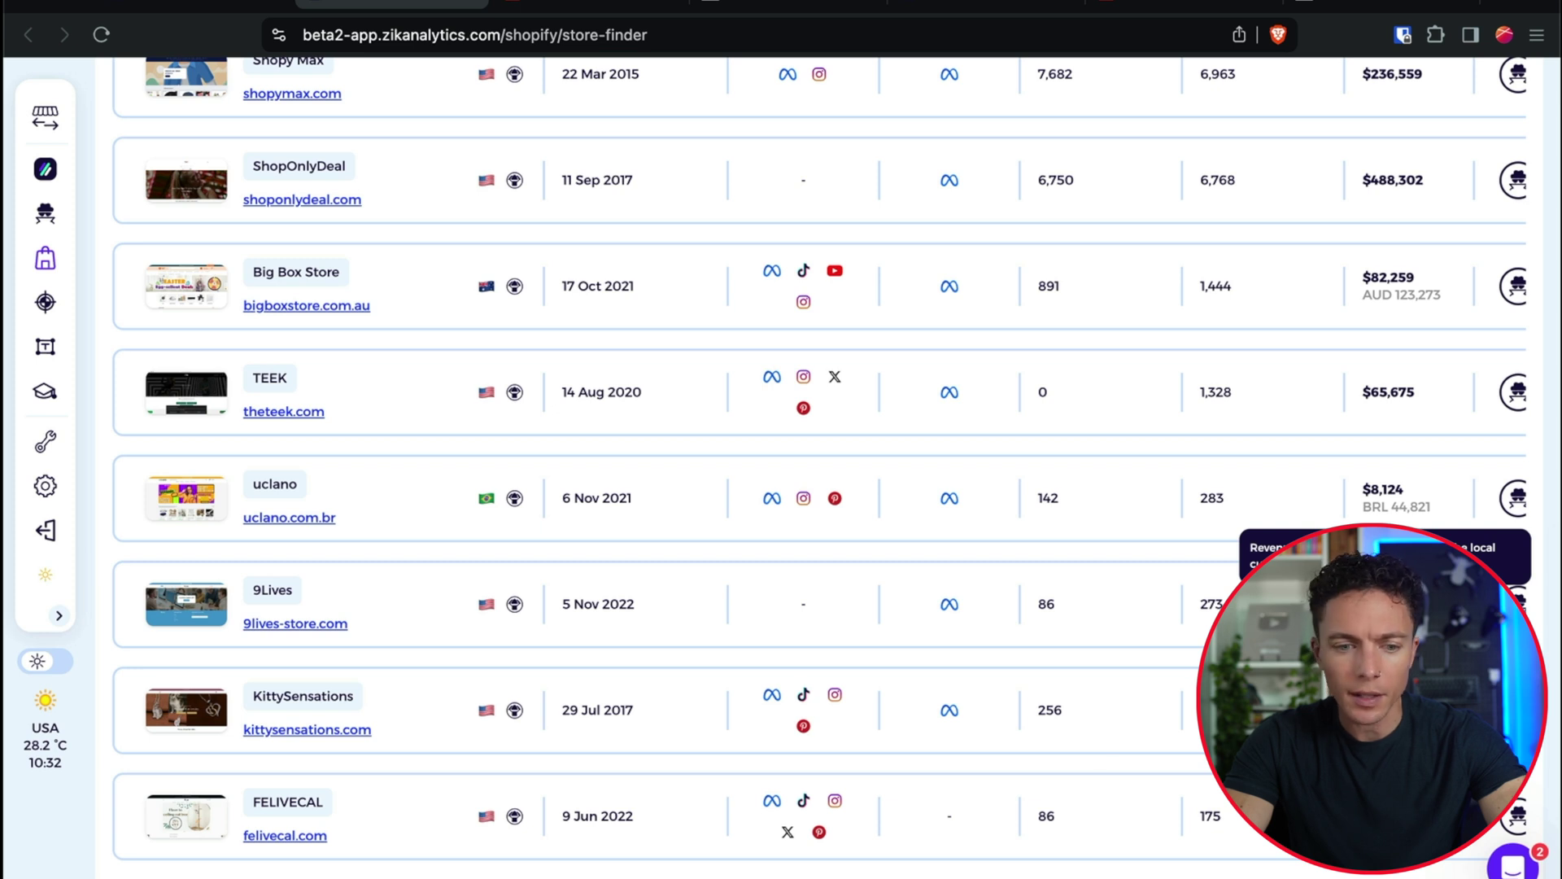
Step: Open the 9Lives store's website from the results and review its home page down to the footer
{"action": "left_click", "coordinate": [259, 624]}
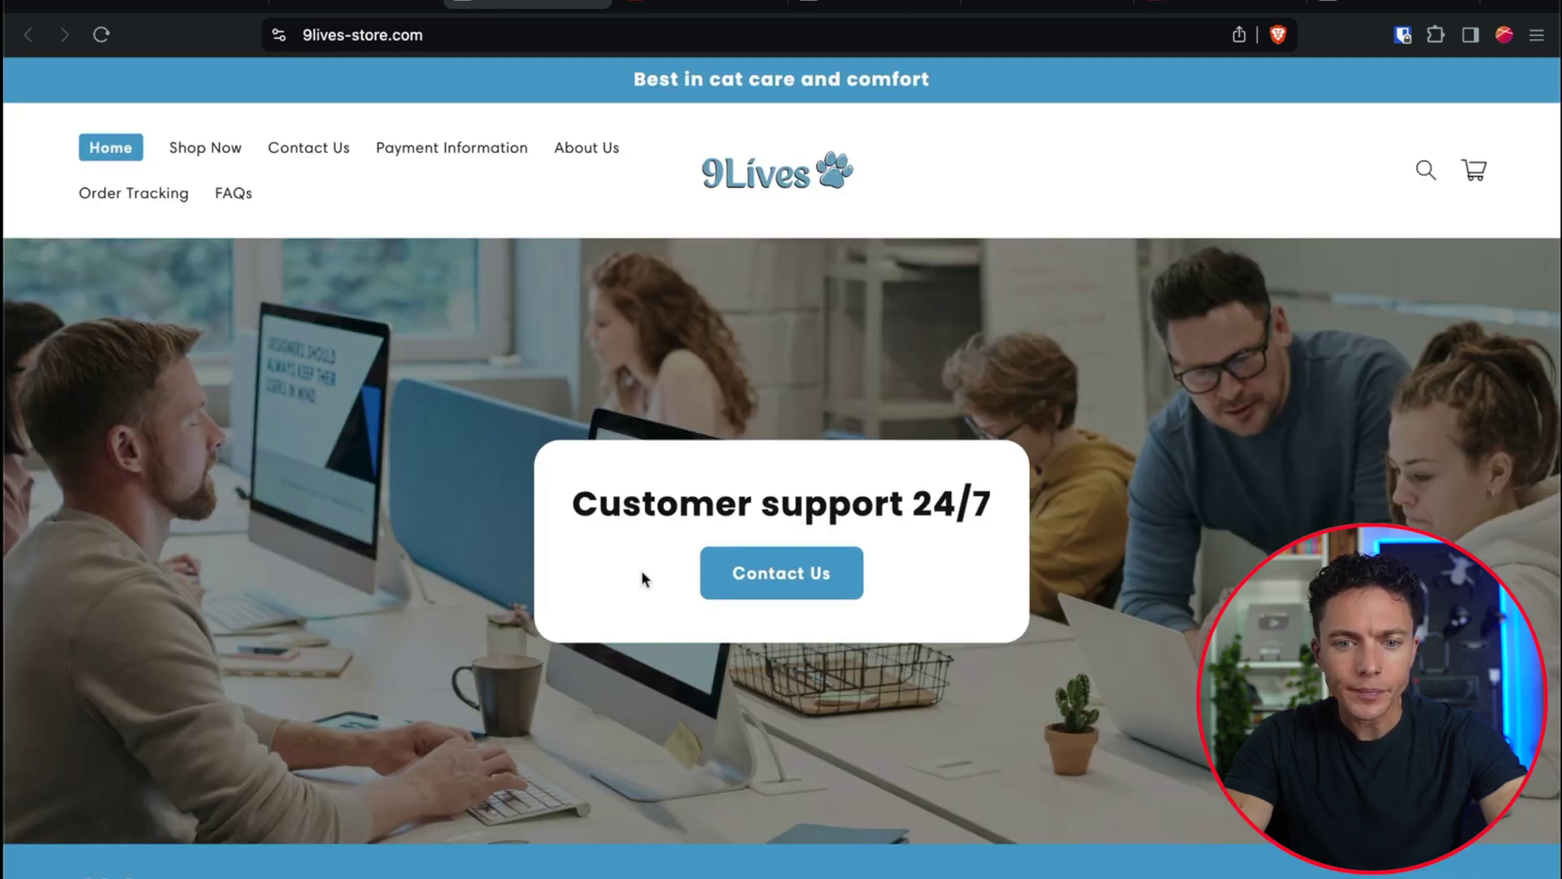
{"action": "scroll", "coordinate": [447, 596], "scroll_direction": "down", "scroll_amount": 7}
{"action": "scroll", "coordinate": [447, 594], "scroll_direction": "down", "scroll_amount": 5}
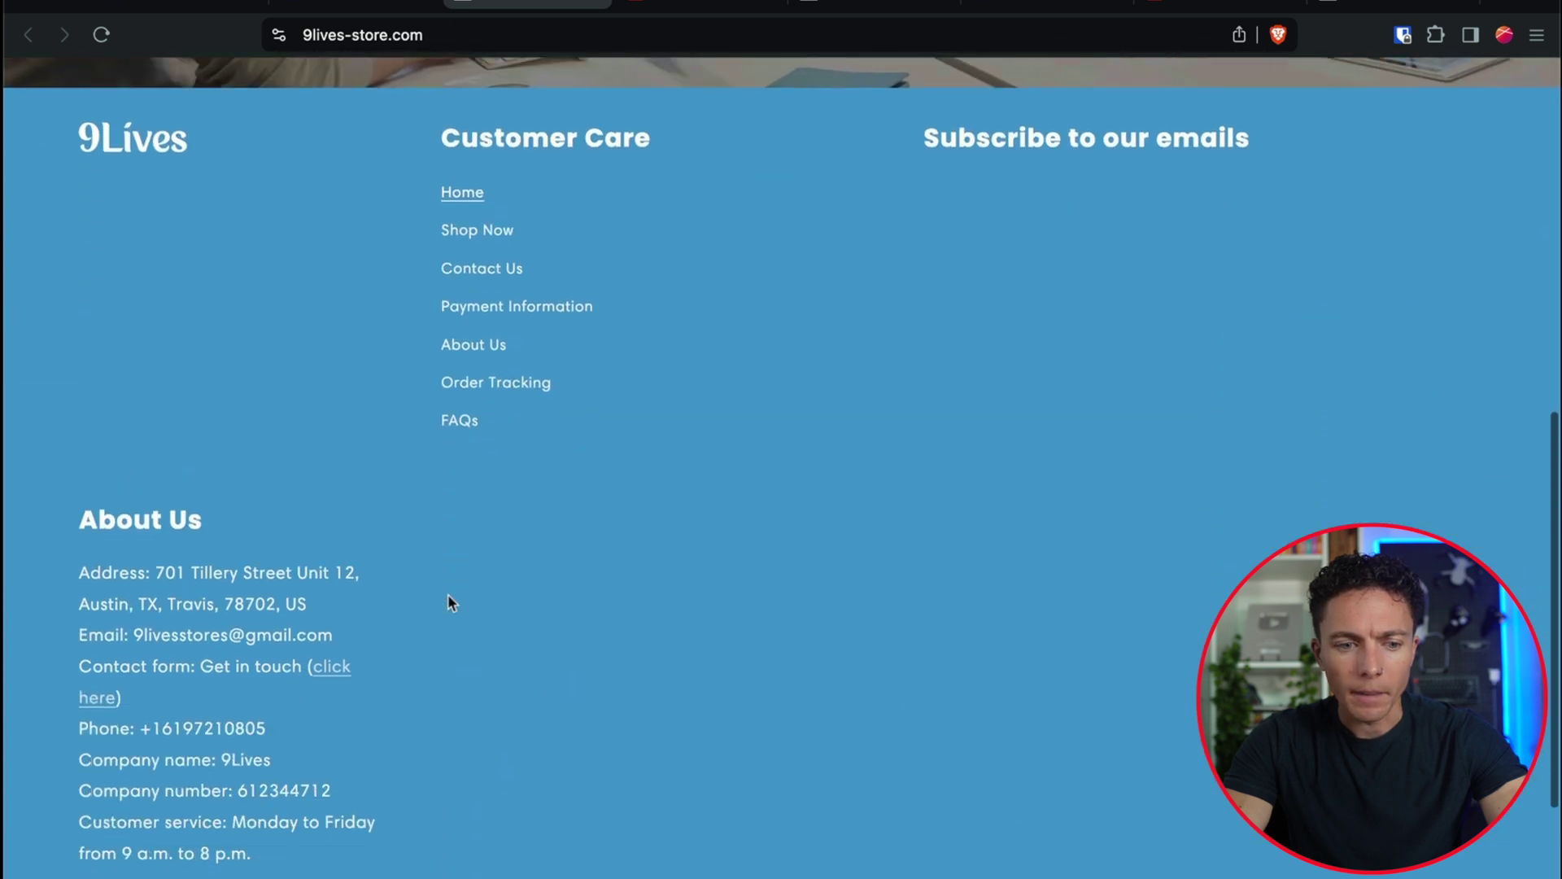
{"action": "scroll", "coordinate": [448, 594], "scroll_direction": "up", "scroll_amount": 8}
{"action": "scroll", "coordinate": [448, 597], "scroll_direction": "up", "scroll_amount": 4}
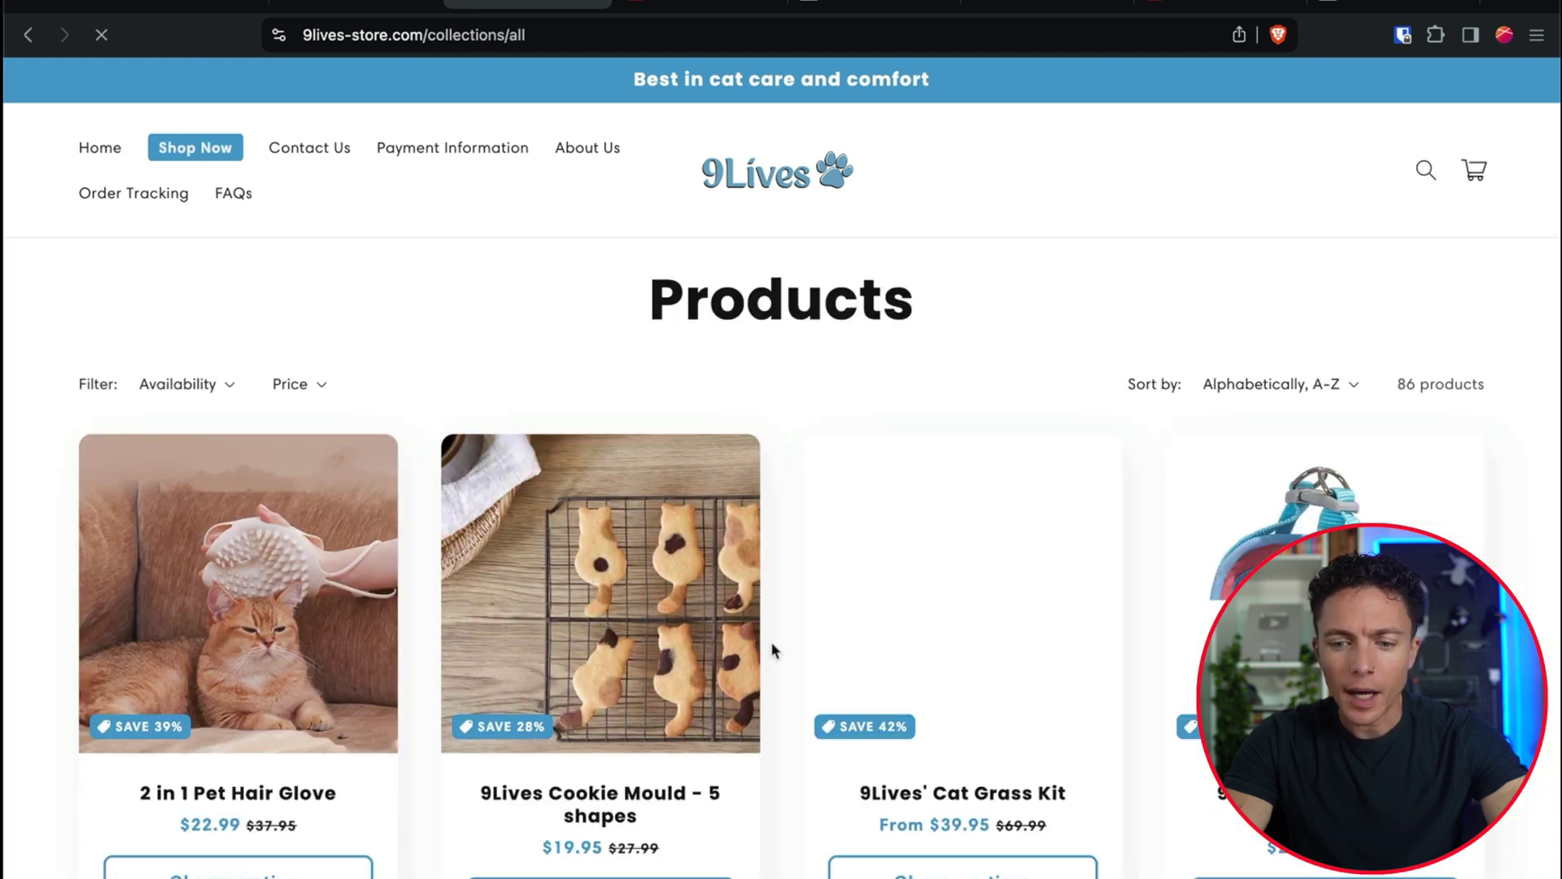
Step: Browse the full 9Lives product catalogue, examining the cat products, their photos, prices and discounts
{"action": "scroll", "coordinate": [770, 642], "scroll_direction": "down", "scroll_amount": 7}
{"action": "scroll", "coordinate": [772, 644], "scroll_direction": "down", "scroll_amount": 8}
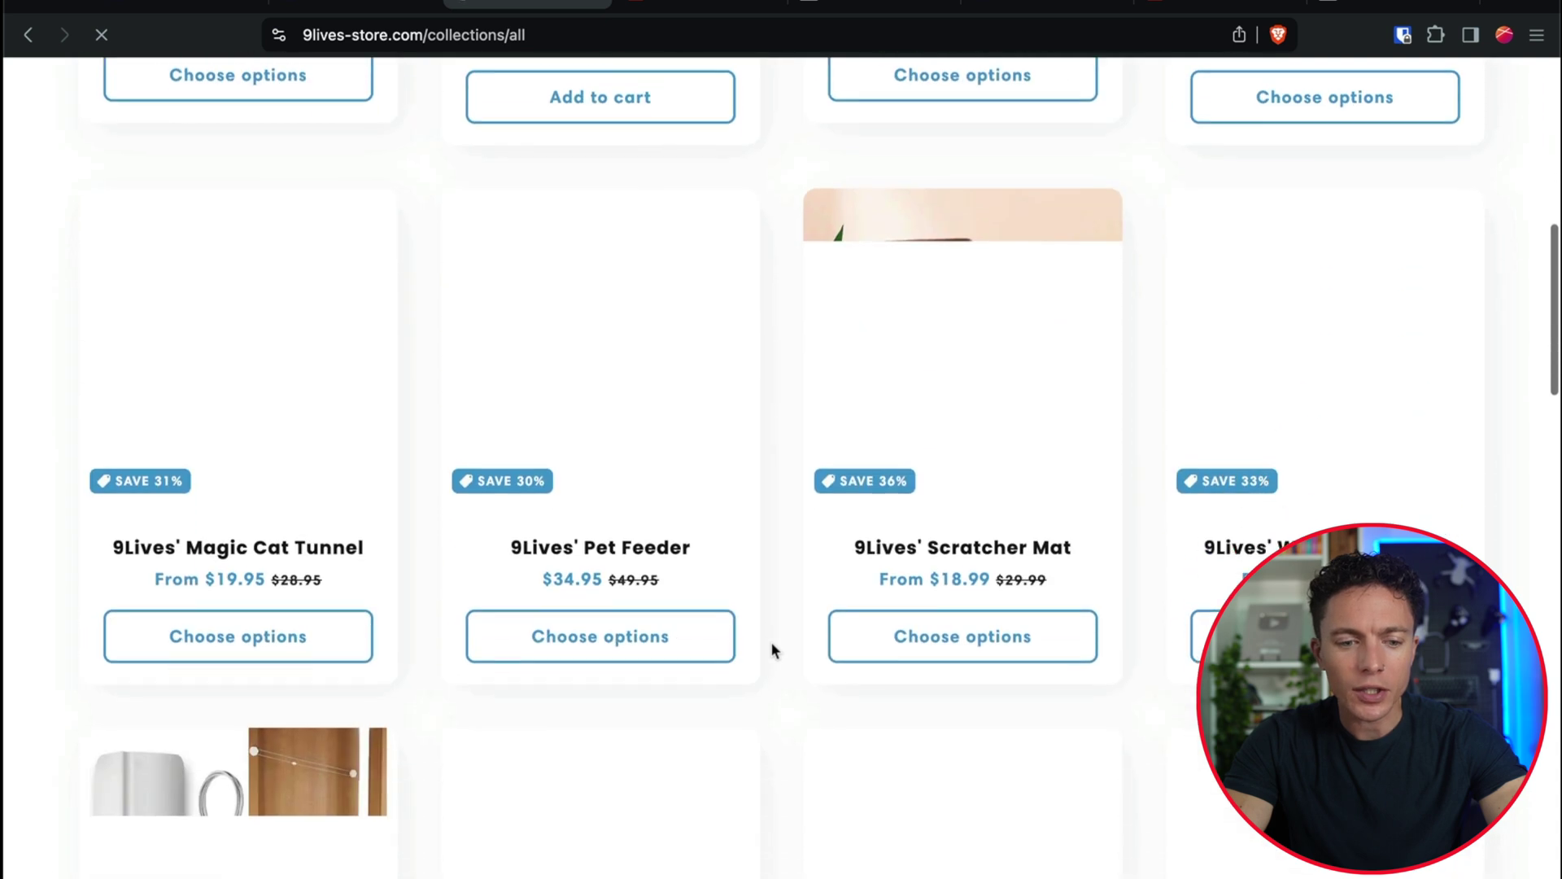
{"action": "scroll", "coordinate": [772, 644], "scroll_direction": "up", "scroll_amount": 15}
{"action": "scroll", "coordinate": [771, 649], "scroll_direction": "down", "scroll_amount": 5}
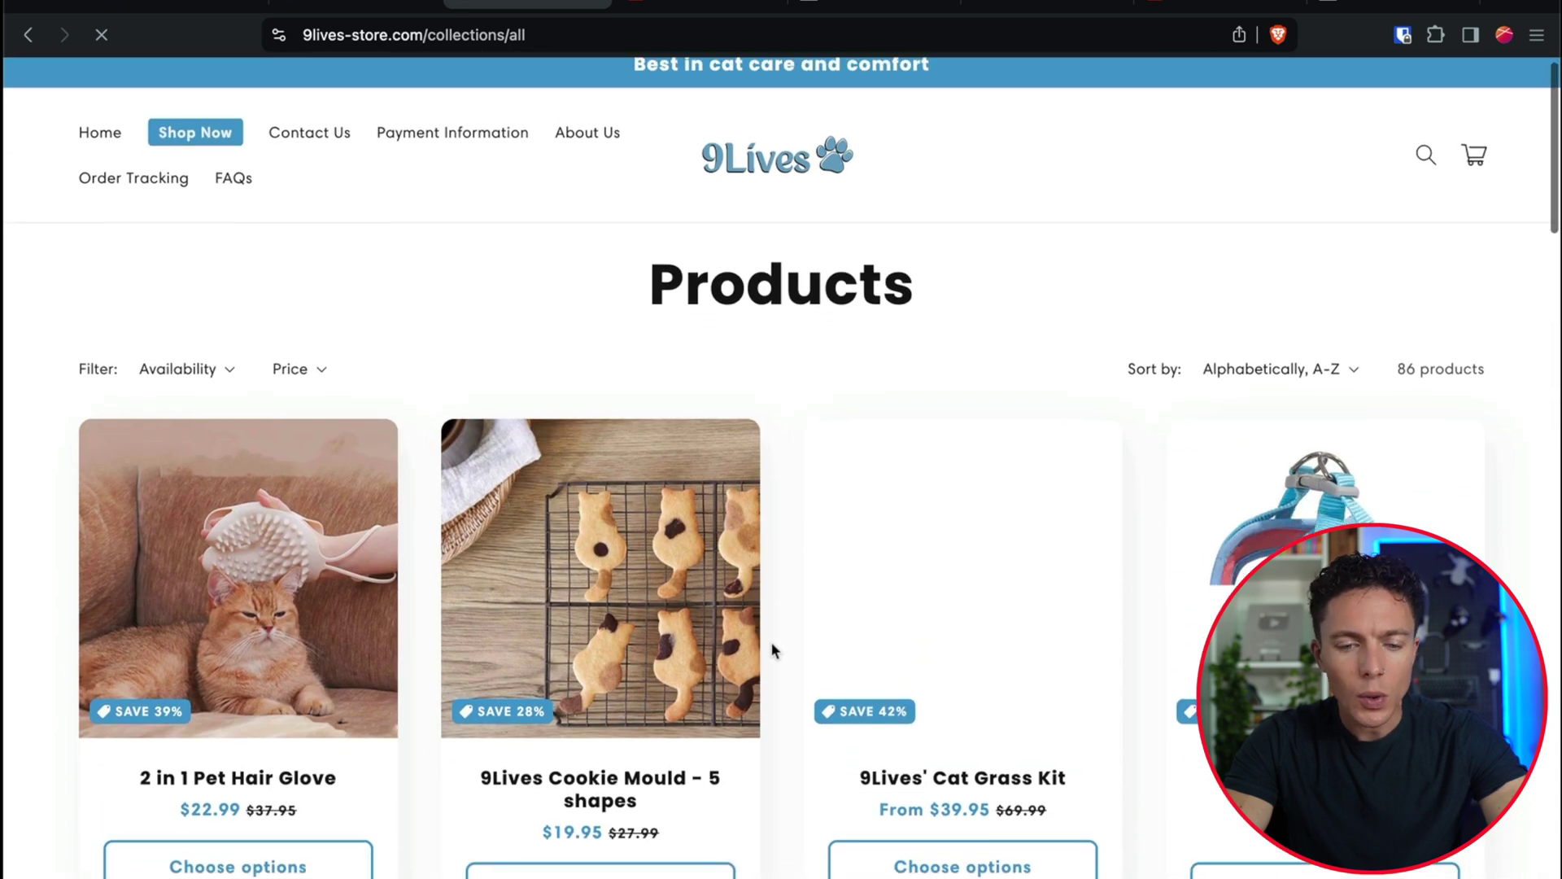
{"action": "scroll", "coordinate": [773, 649], "scroll_direction": "down", "scroll_amount": 5}
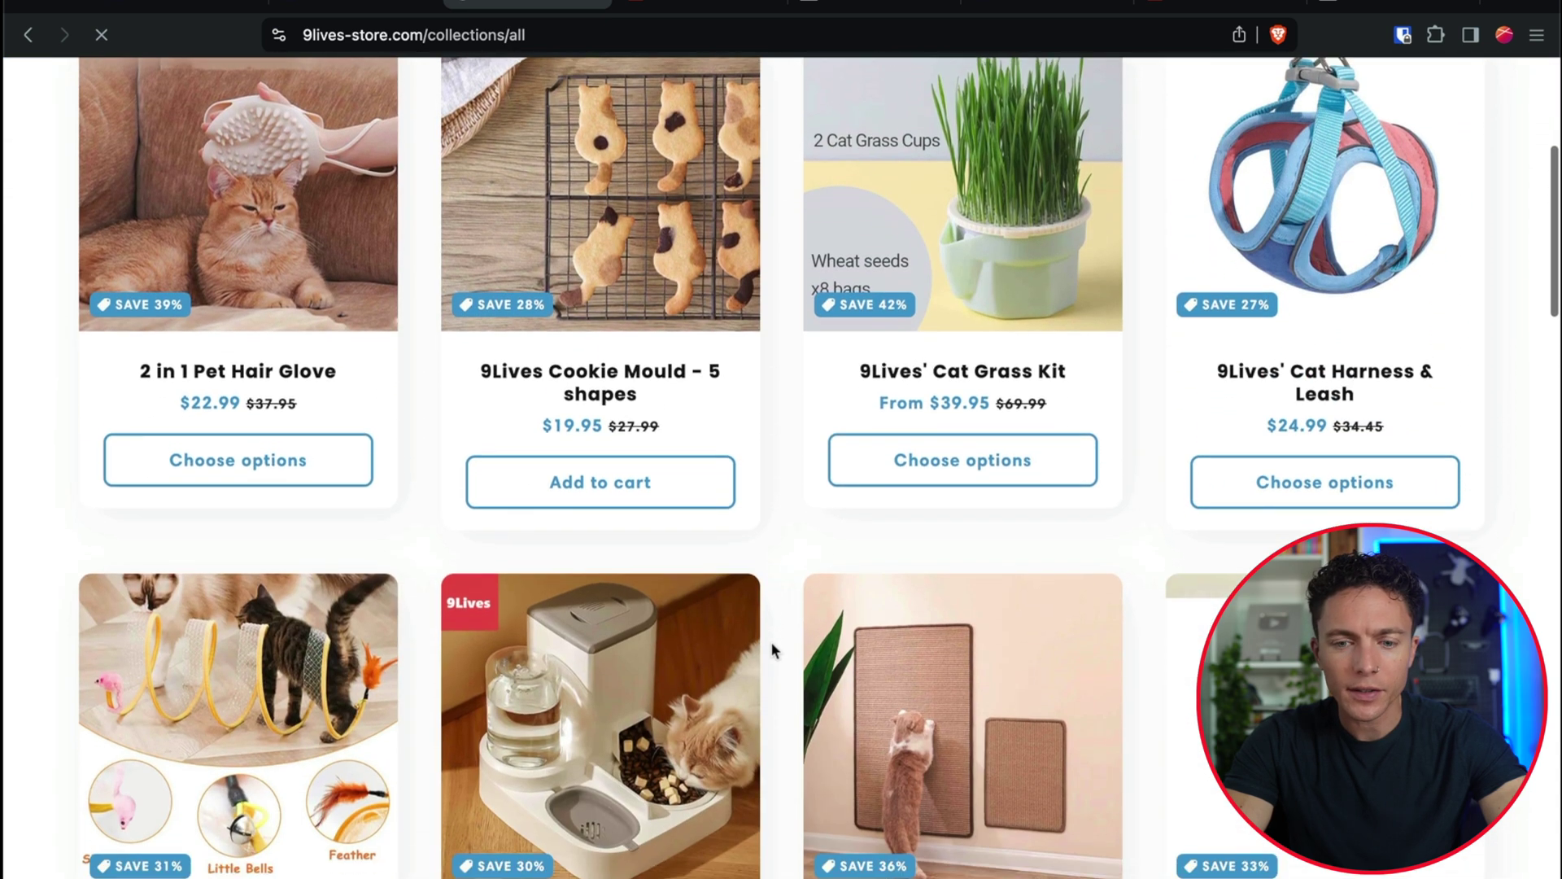
{"action": "scroll", "coordinate": [771, 650], "scroll_direction": "down", "scroll_amount": 12}
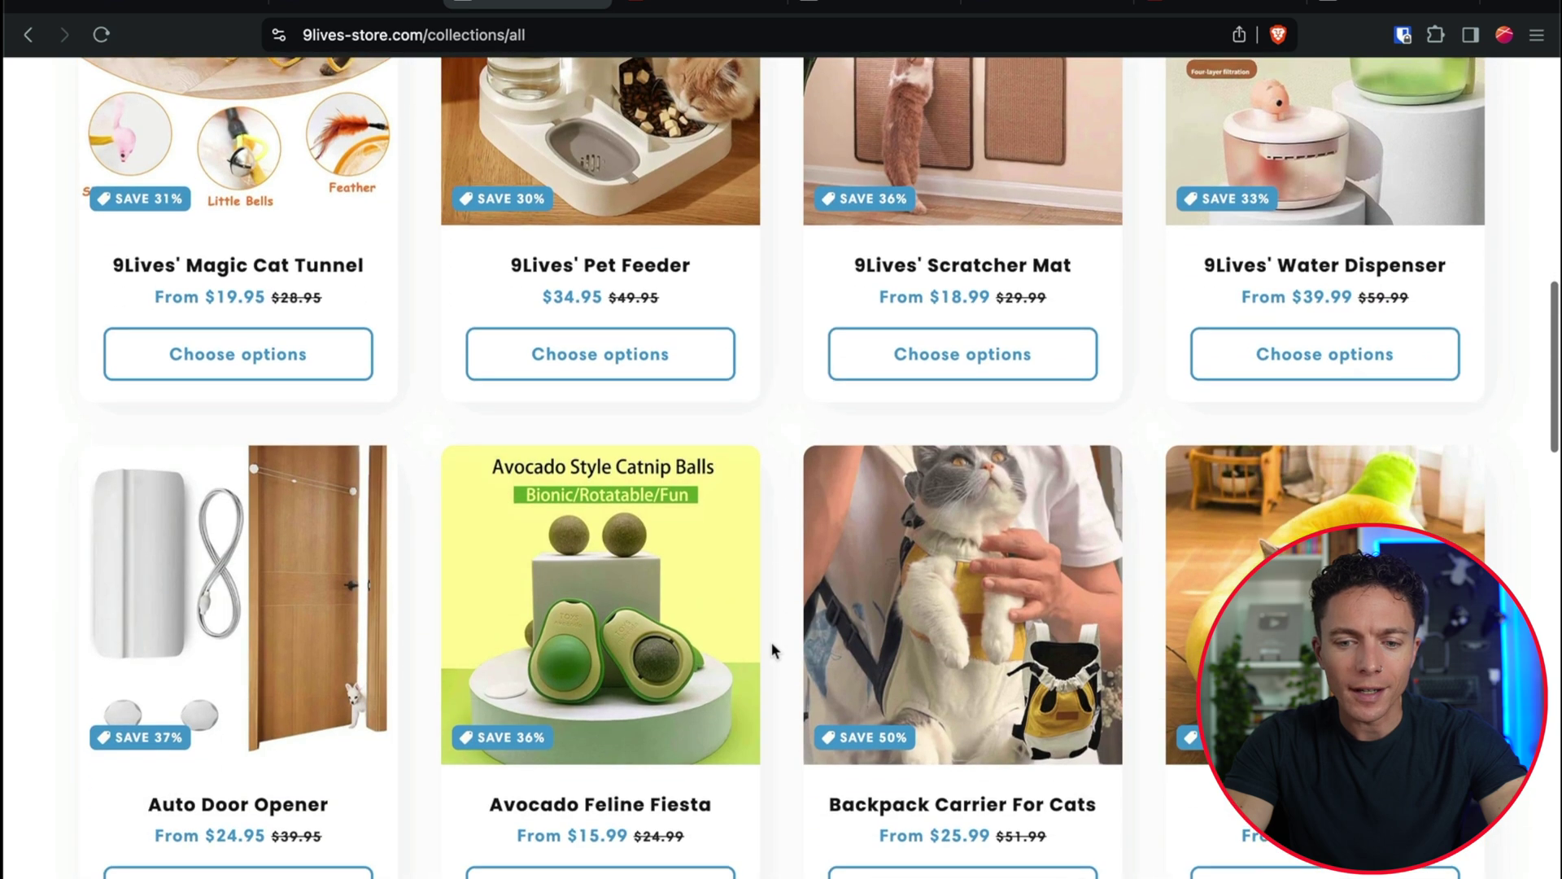
{"action": "scroll", "coordinate": [771, 648], "scroll_direction": "down", "scroll_amount": 9}
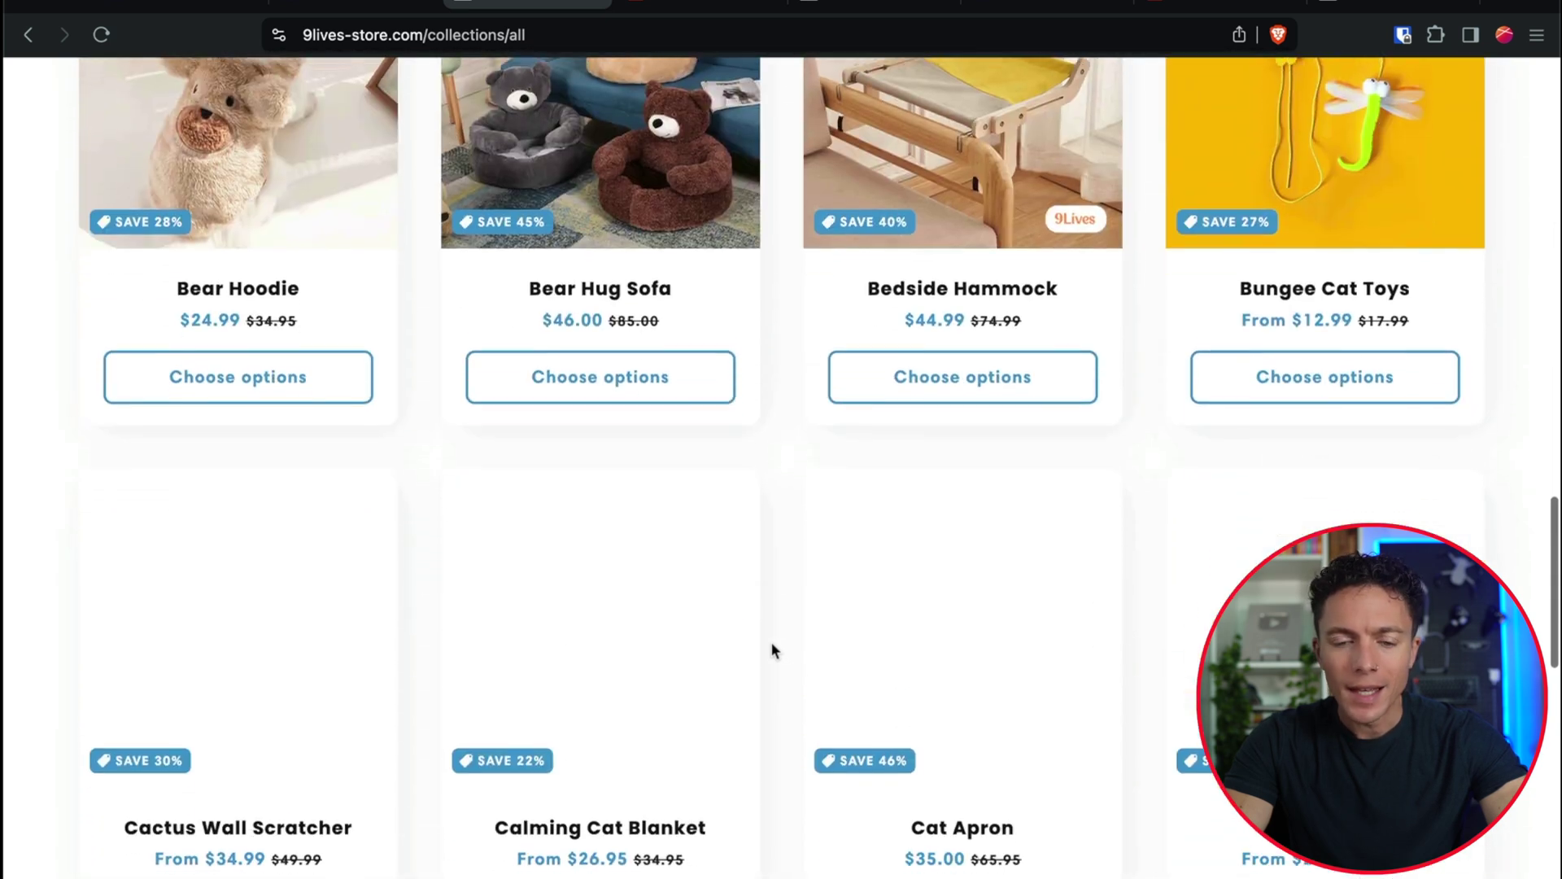
{"action": "scroll", "coordinate": [771, 648], "scroll_direction": "down", "scroll_amount": 4}
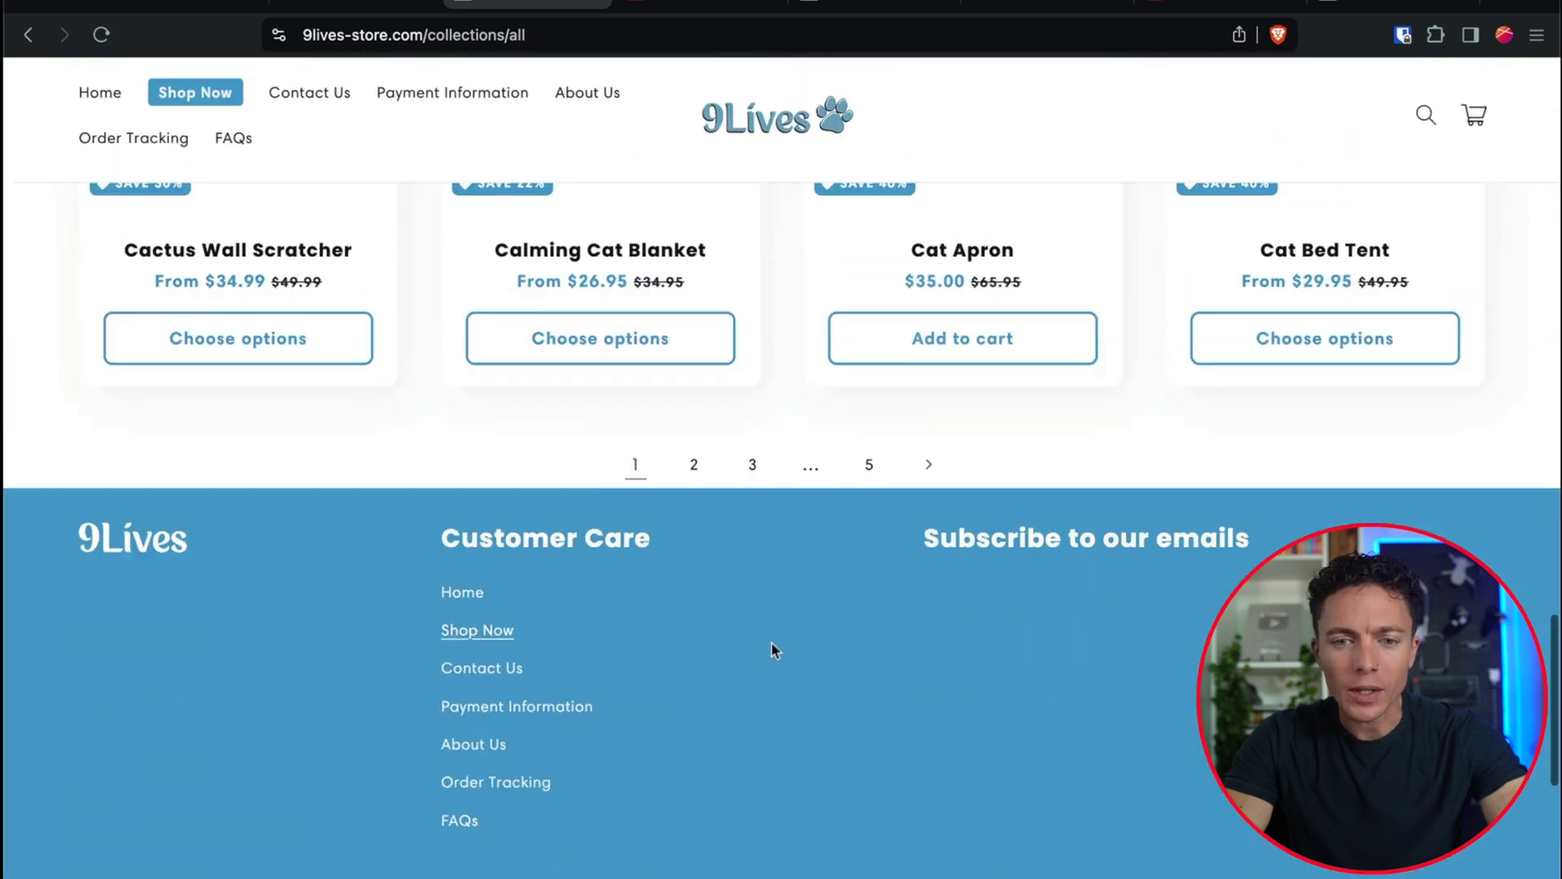
{"action": "scroll", "coordinate": [771, 649], "scroll_direction": "up", "scroll_amount": 20}
{"action": "scroll", "coordinate": [771, 649], "scroll_direction": "up", "scroll_amount": 10}
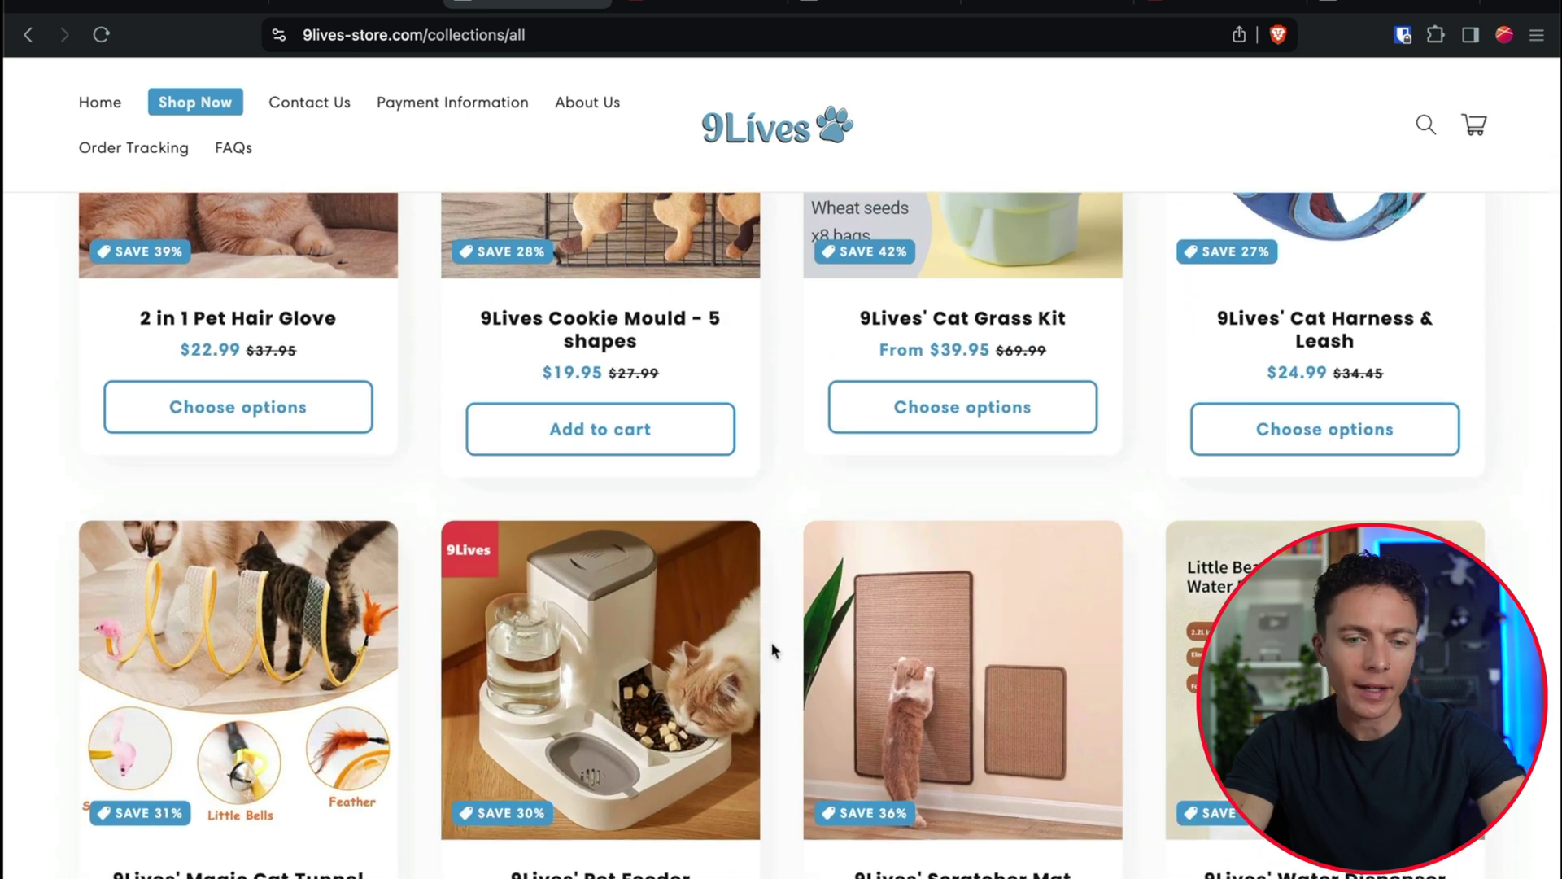
{"action": "scroll", "coordinate": [771, 649], "scroll_direction": "up", "scroll_amount": 4}
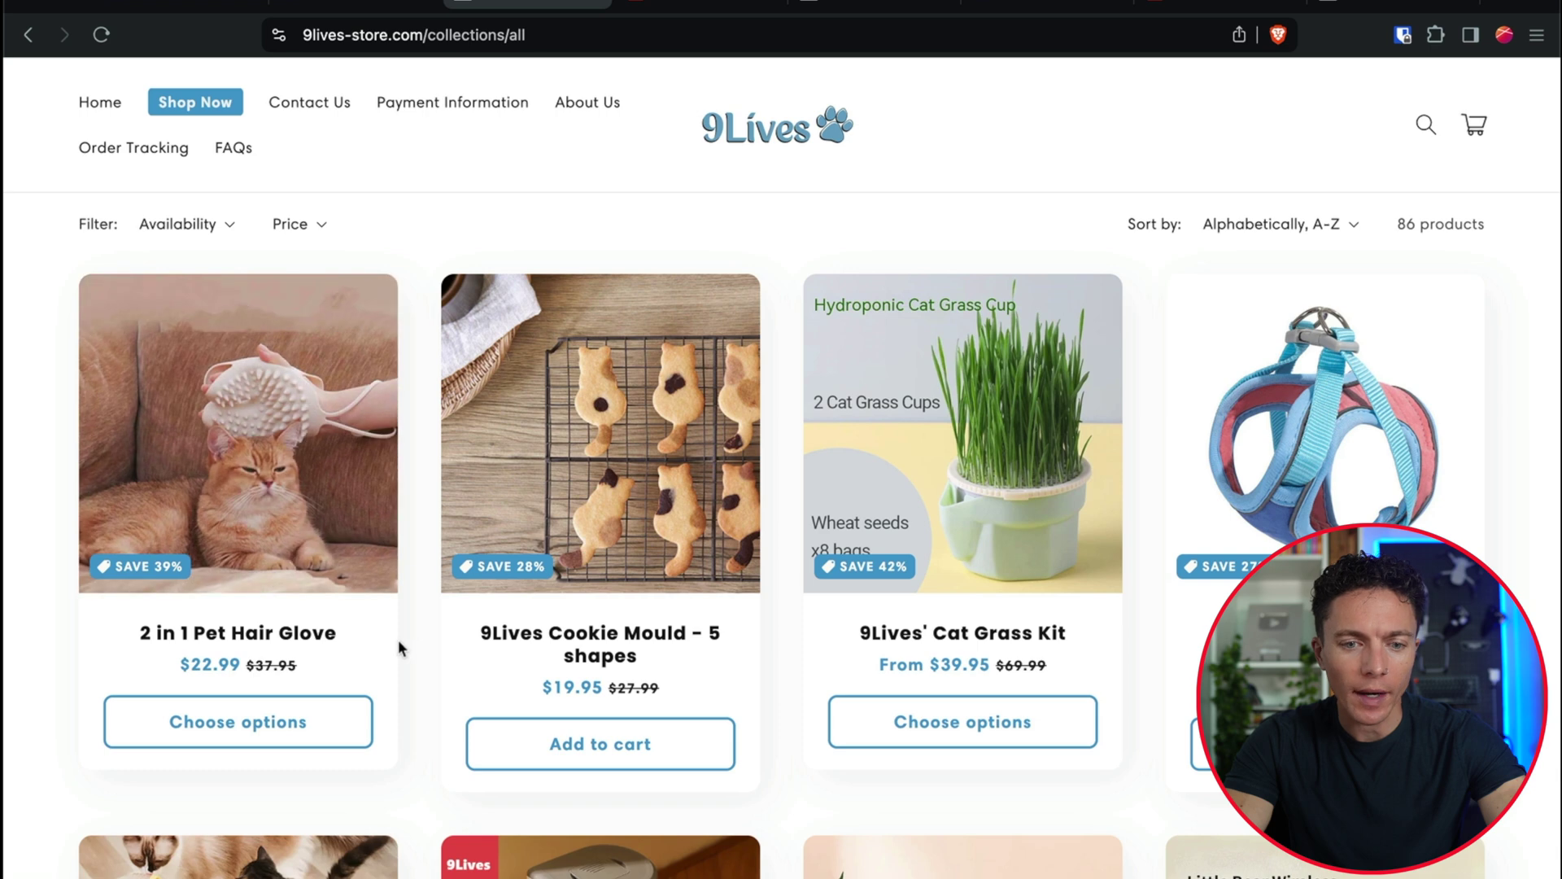
{"action": "scroll", "coordinate": [398, 640], "scroll_direction": "up", "scroll_amount": 1}
{"action": "scroll", "coordinate": [398, 640], "scroll_direction": "down", "scroll_amount": 10}
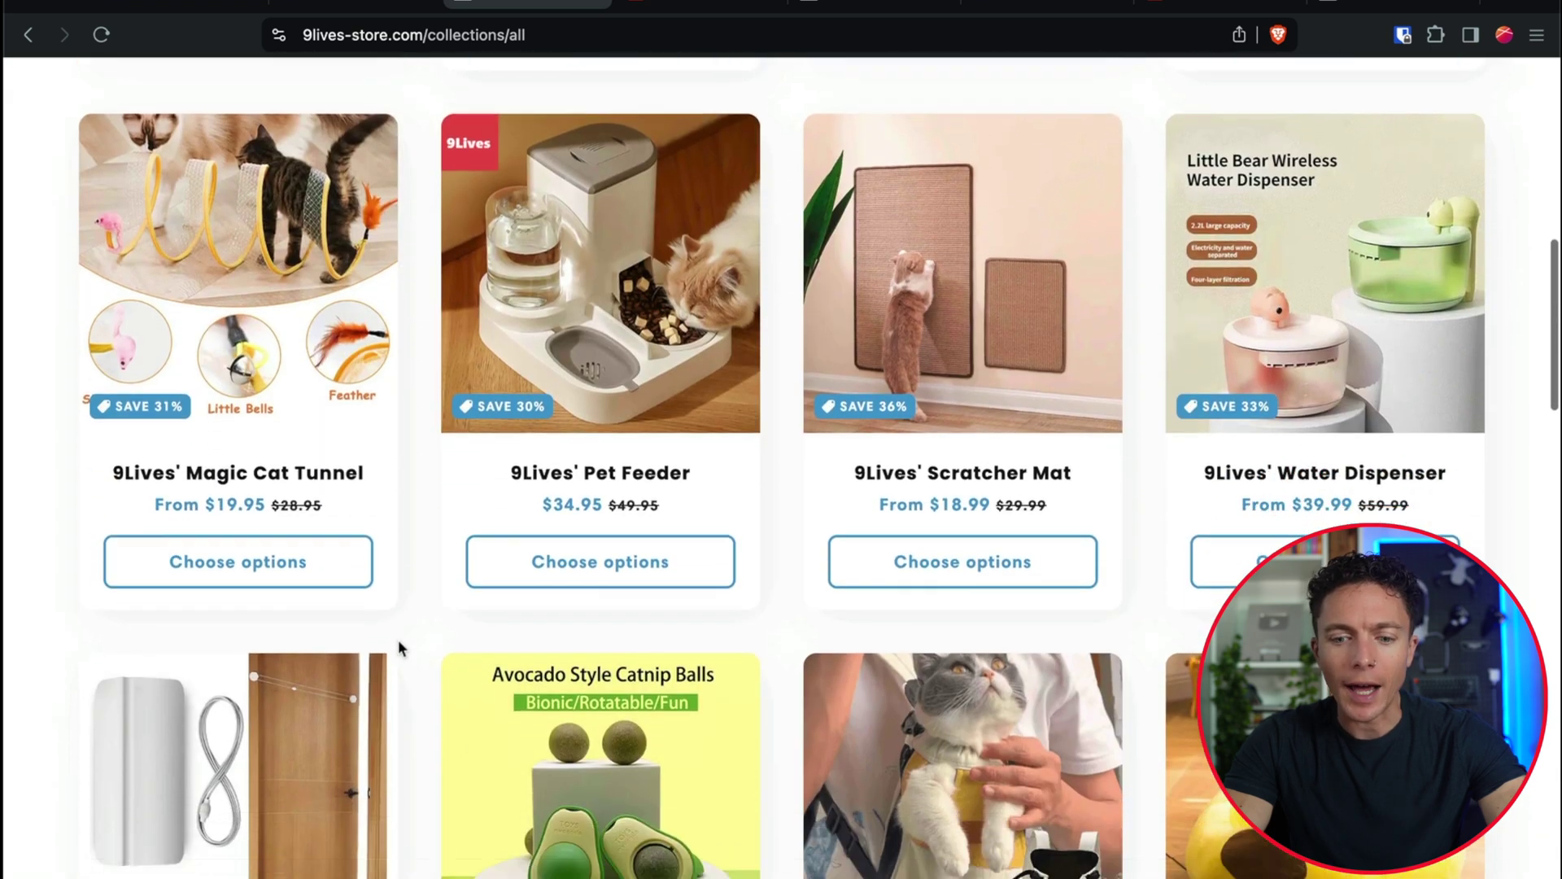
{"action": "scroll", "coordinate": [398, 639], "scroll_direction": "down", "scroll_amount": 13}
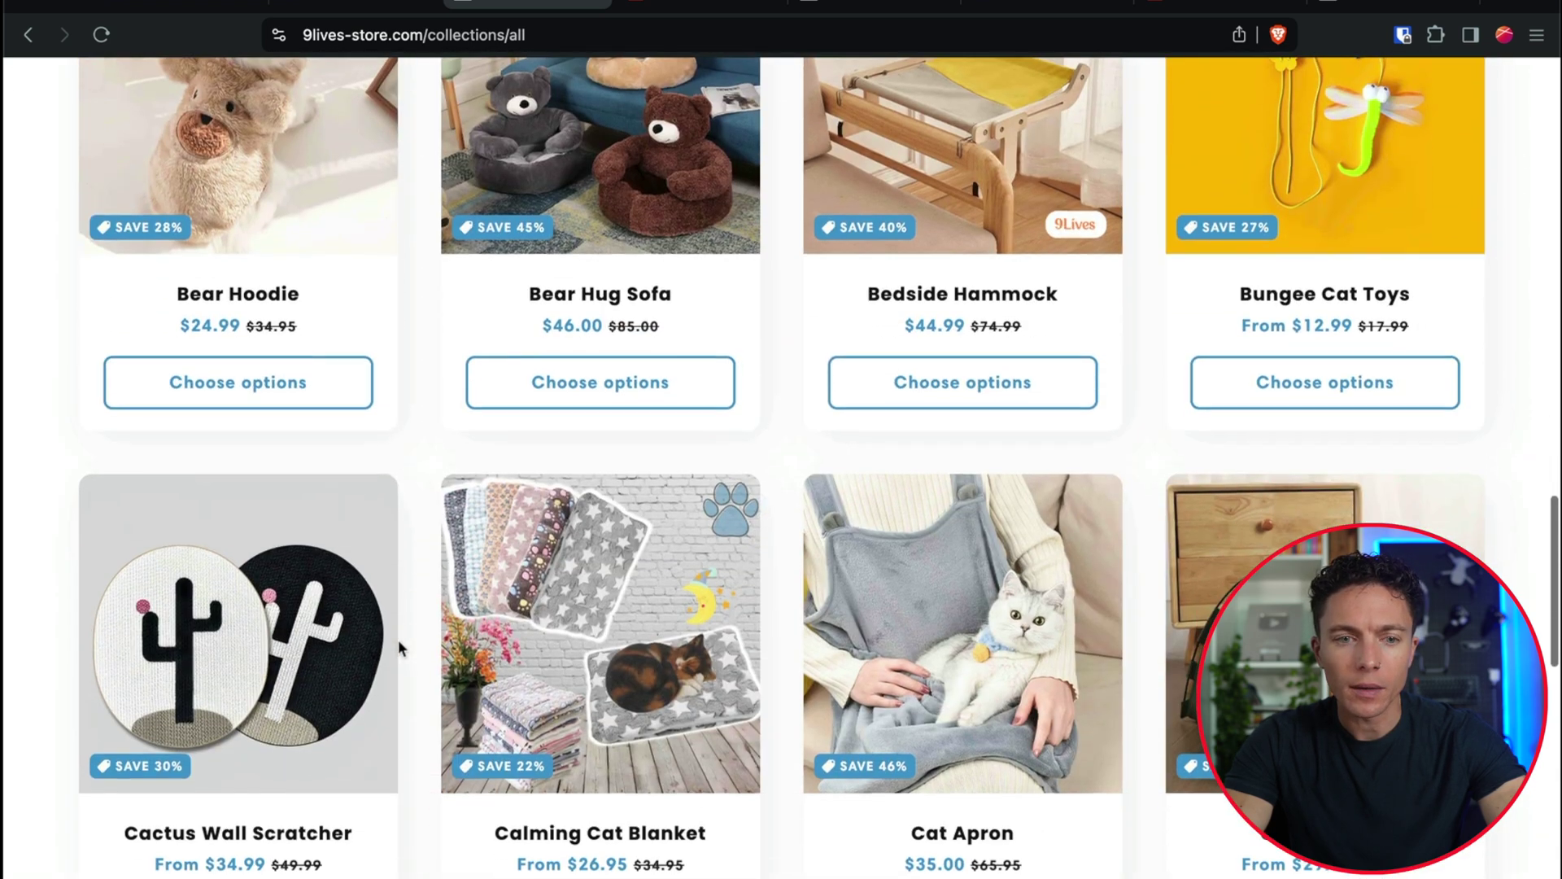
{"action": "scroll", "coordinate": [398, 639], "scroll_direction": "up", "scroll_amount": 6}
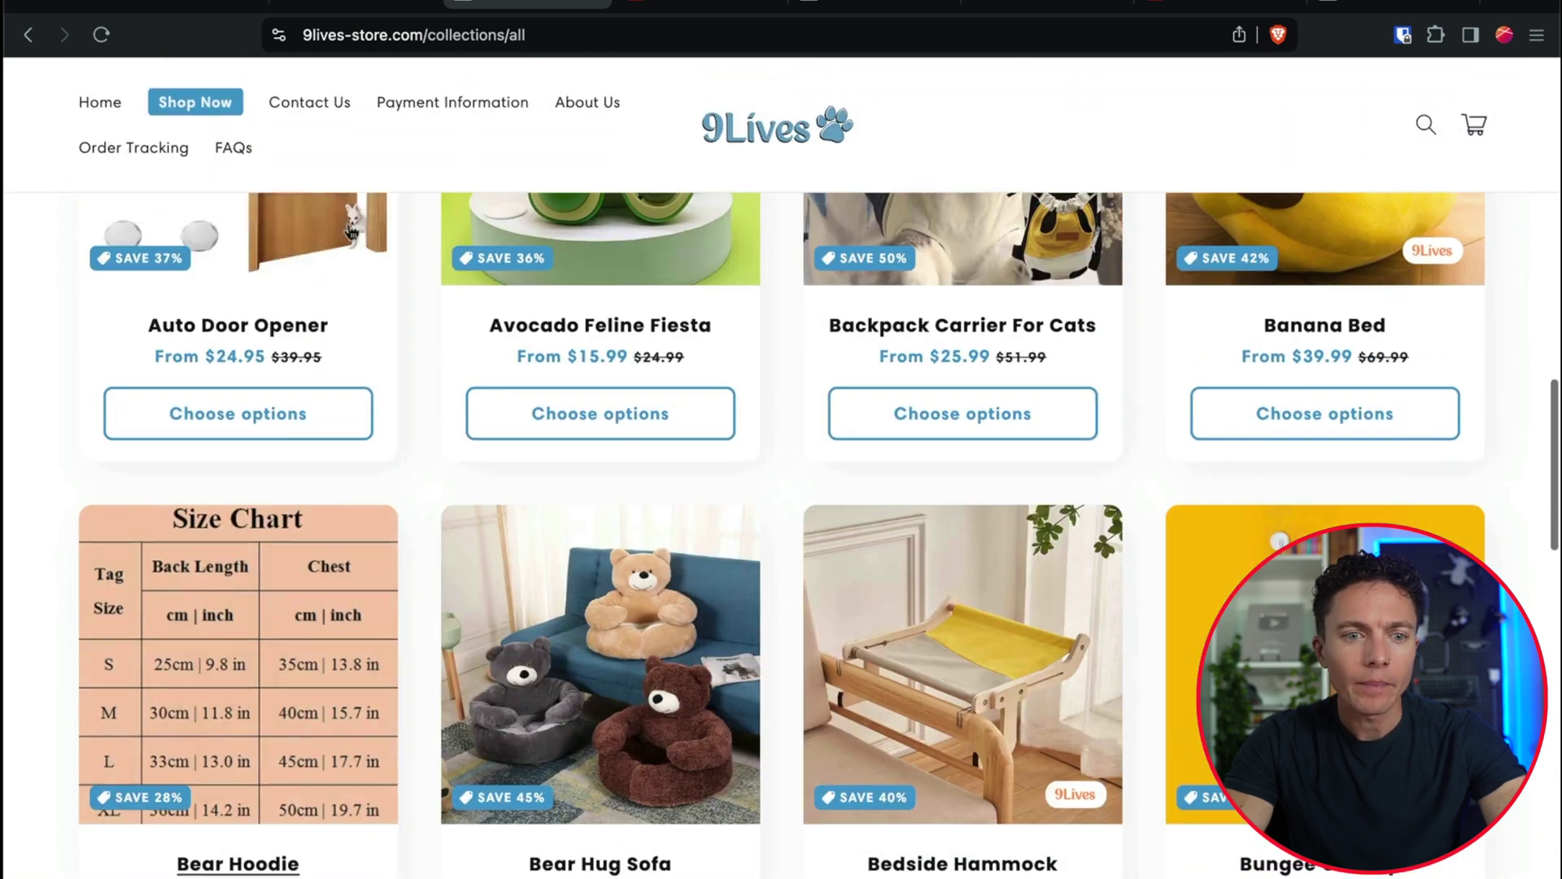
Step: Return to ZIK Analytics, open 9lives-store.com in the Sales Tracker and examine its best sellers
{"action": "left_click", "coordinate": [345, 8]}
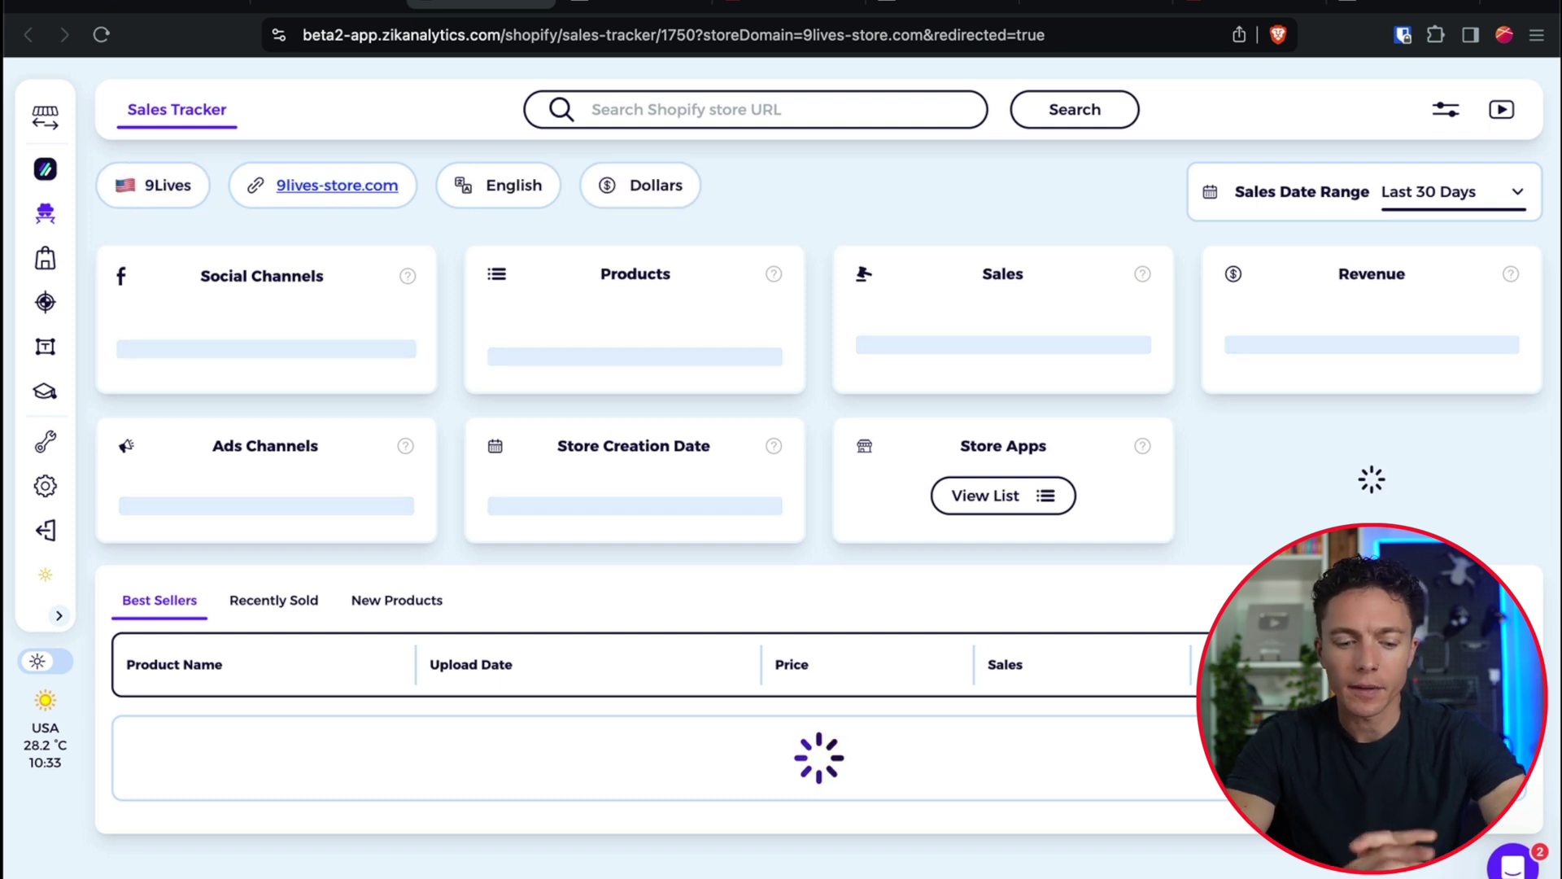
{"action": "scroll", "coordinate": [726, 391], "scroll_direction": "down", "scroll_amount": 5}
{"action": "scroll", "coordinate": [726, 391], "scroll_direction": "down", "scroll_amount": 1}
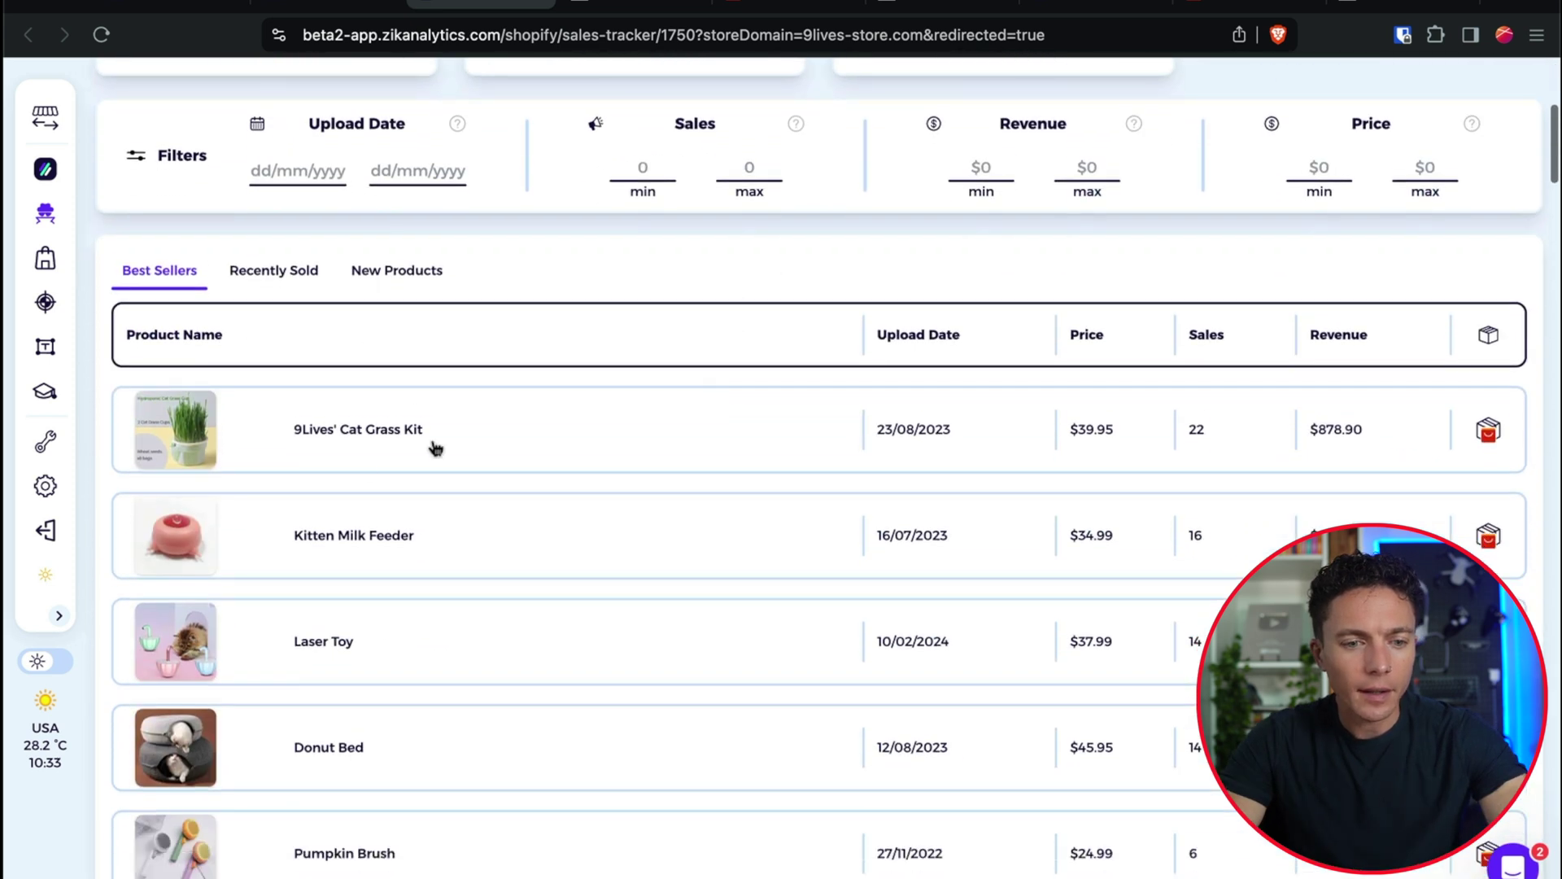
Step: Examine the Cat Grass Kit's upload date, price, sales and revenue among the 9Lives best sellers
{"action": "scroll", "coordinate": [313, 439], "scroll_direction": "up", "scroll_amount": 5}
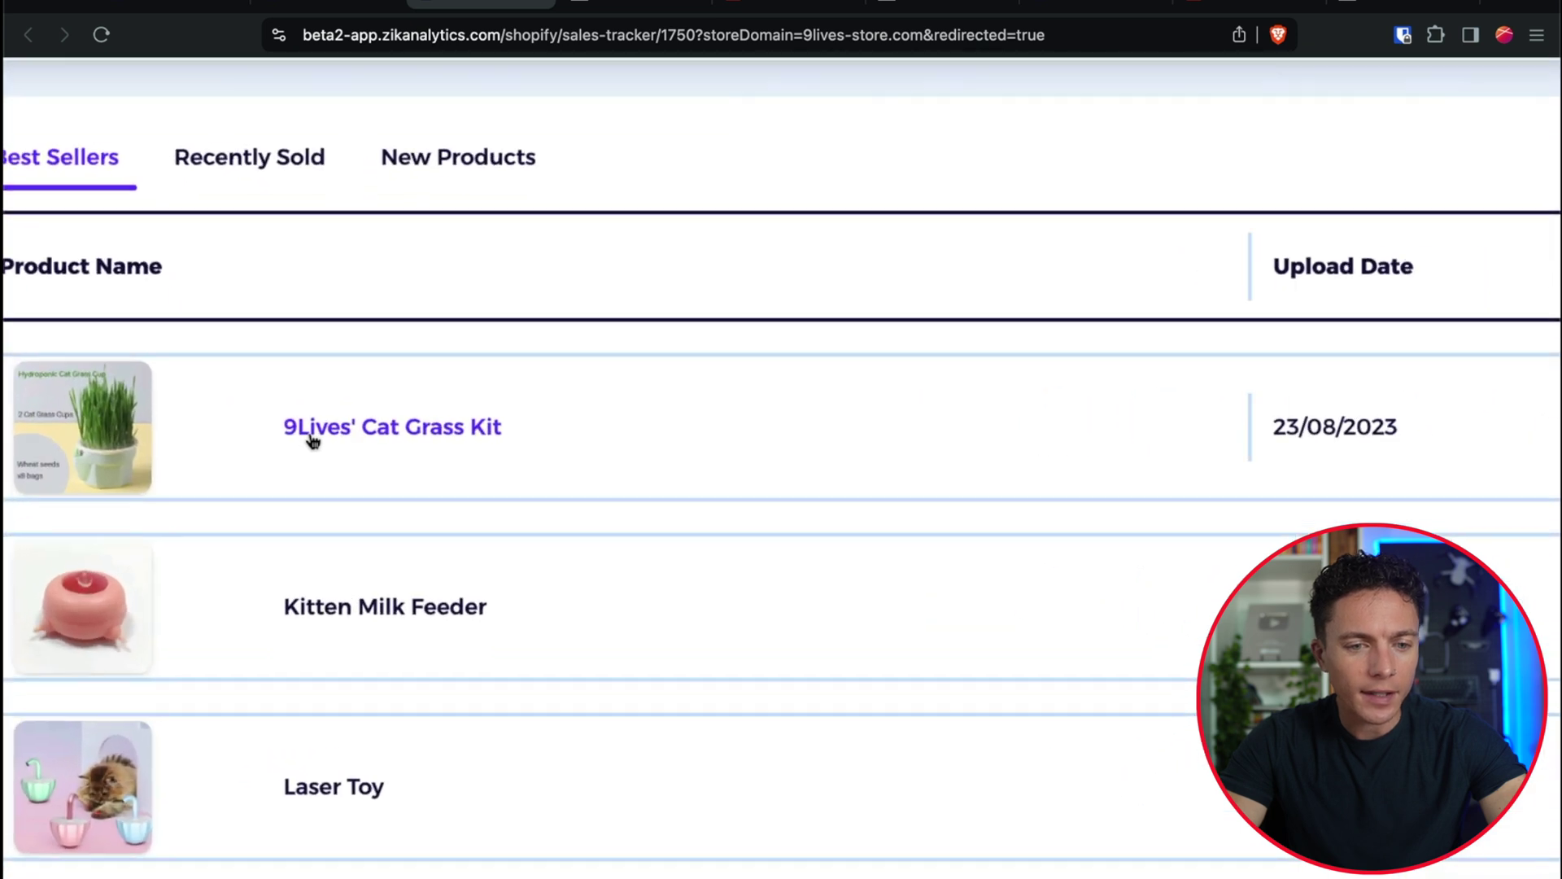
{"action": "scroll", "coordinate": [396, 437], "scroll_direction": "left", "scroll_amount": 1}
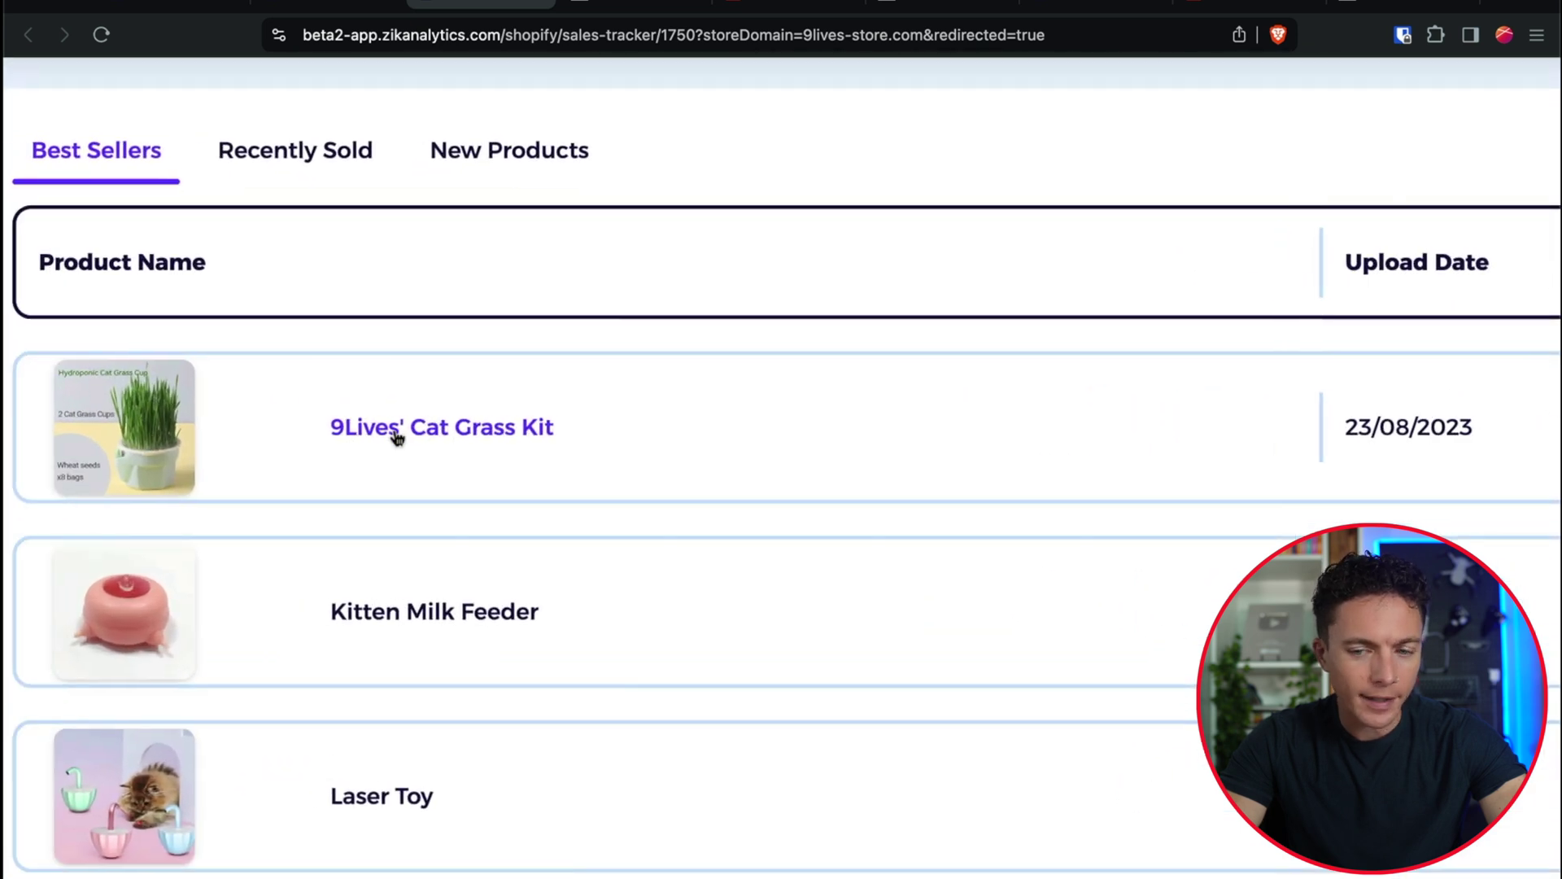
{"action": "scroll", "coordinate": [396, 437], "scroll_direction": "right", "scroll_amount": 10}
{"action": "scroll", "coordinate": [397, 437], "scroll_direction": "right", "scroll_amount": 1}
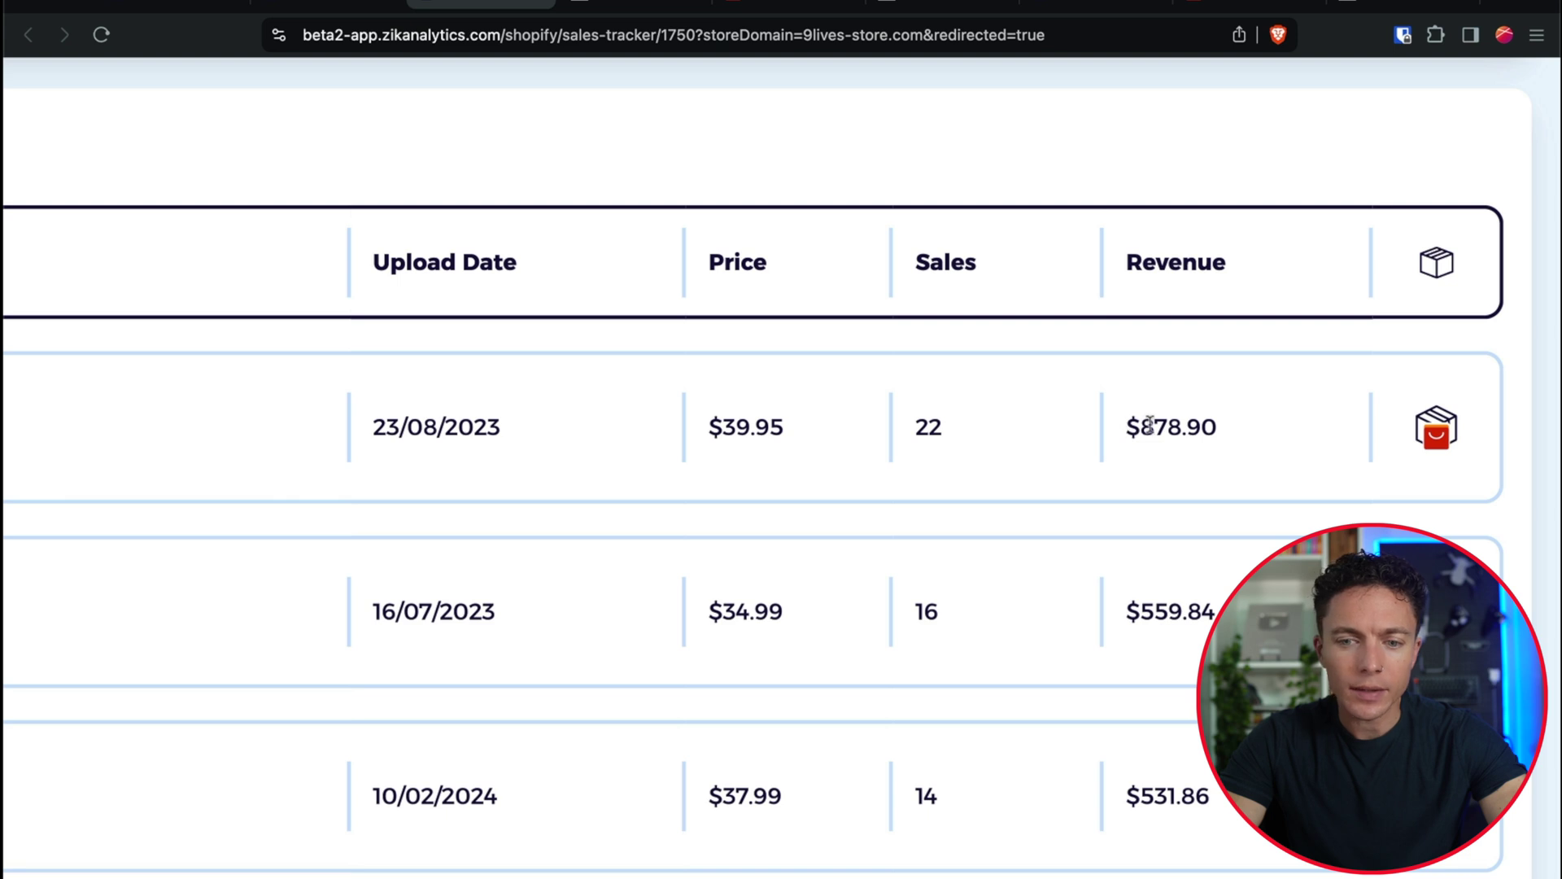
{"action": "scroll", "coordinate": [462, 417], "scroll_direction": "down", "scroll_amount": 5}
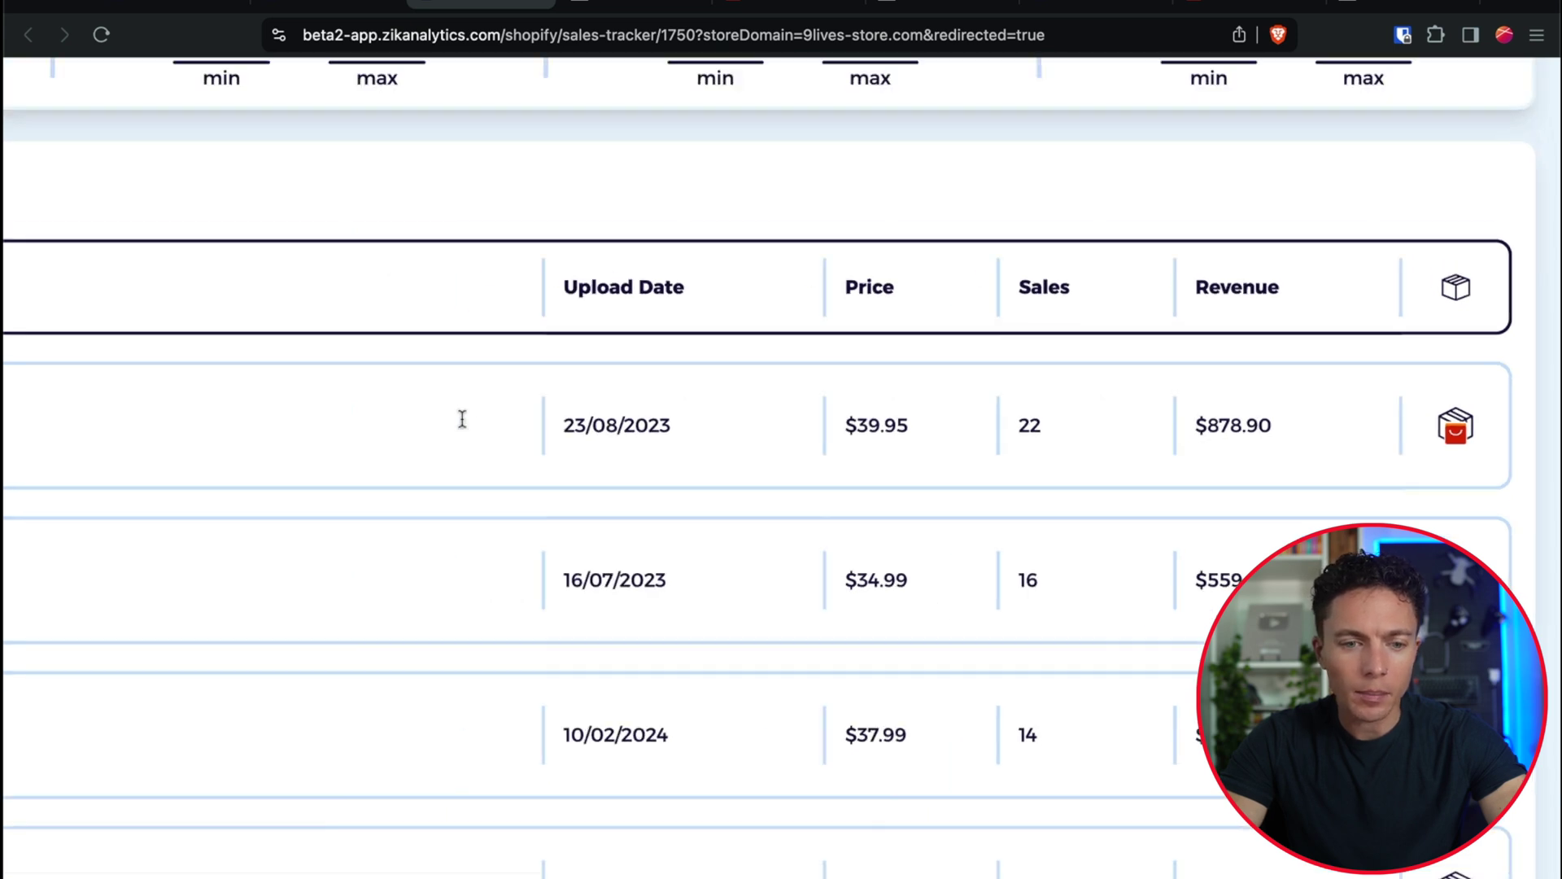
{"action": "left_click", "coordinate": [618, 4]}
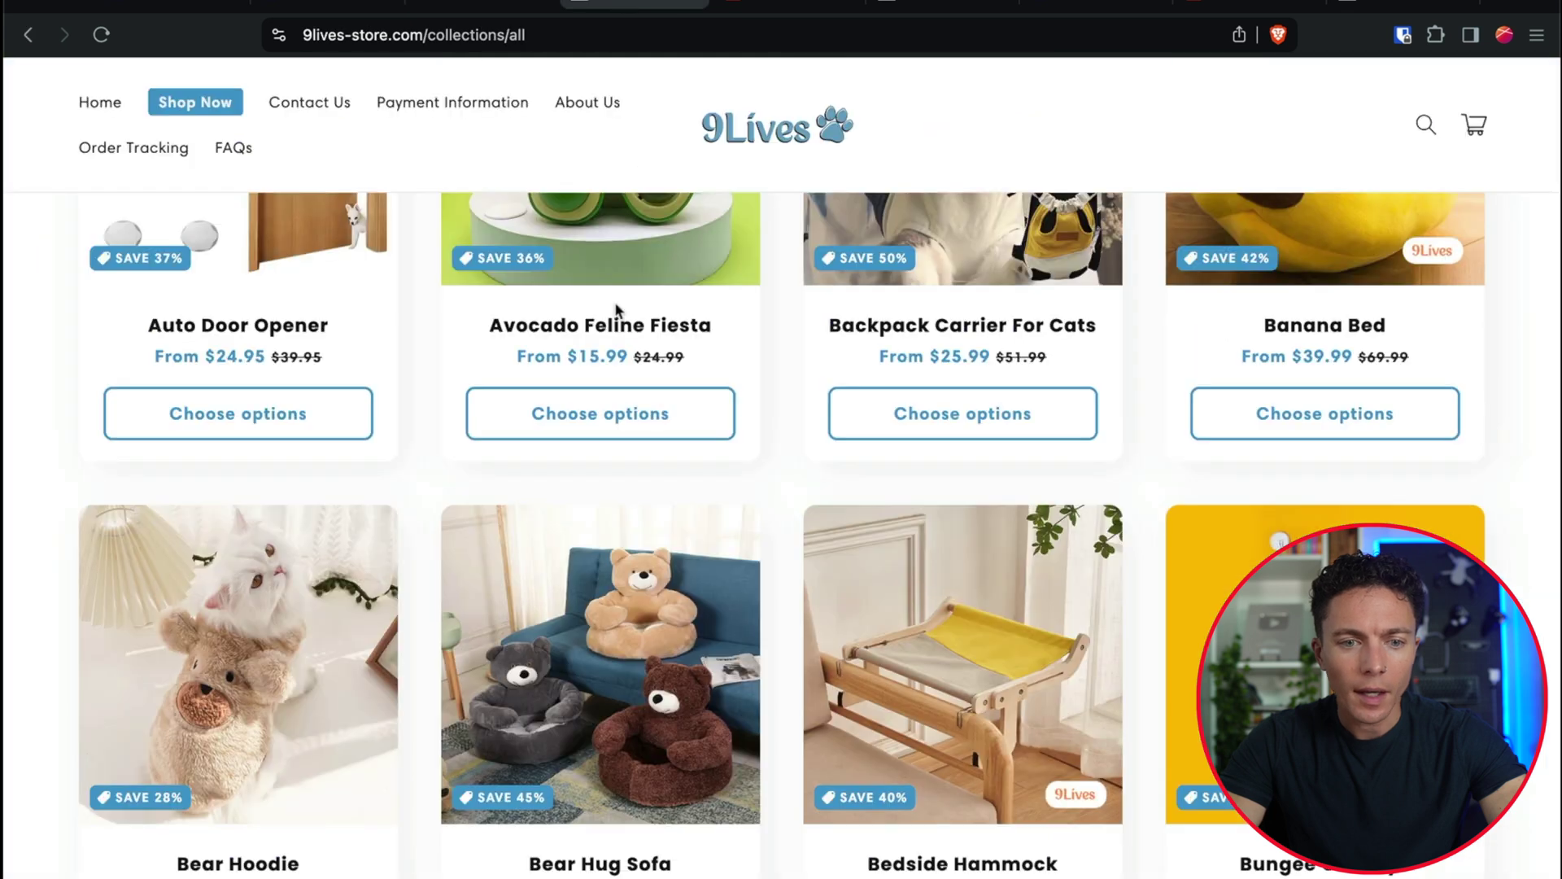
{"action": "scroll", "coordinate": [611, 618], "scroll_direction": "up", "scroll_amount": 3}
{"action": "left_click", "coordinate": [504, 5]}
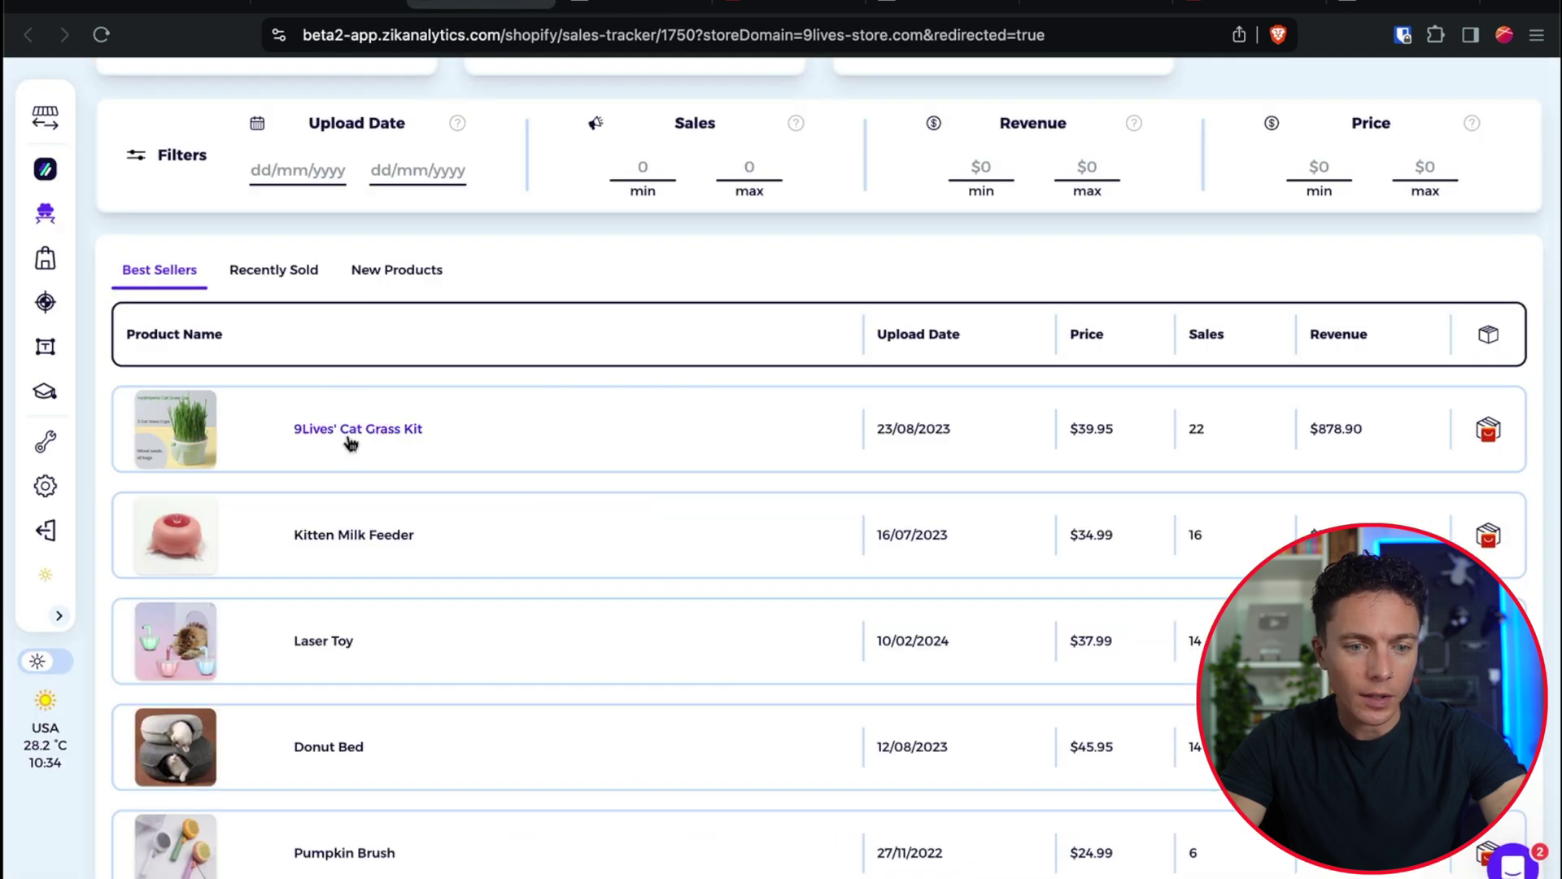
Step: Open the 9Lives' Cat Grass Kit product page and review its photos, flavor and pack options, bundle offers, description and related products
{"action": "left_click", "coordinate": [618, 429]}
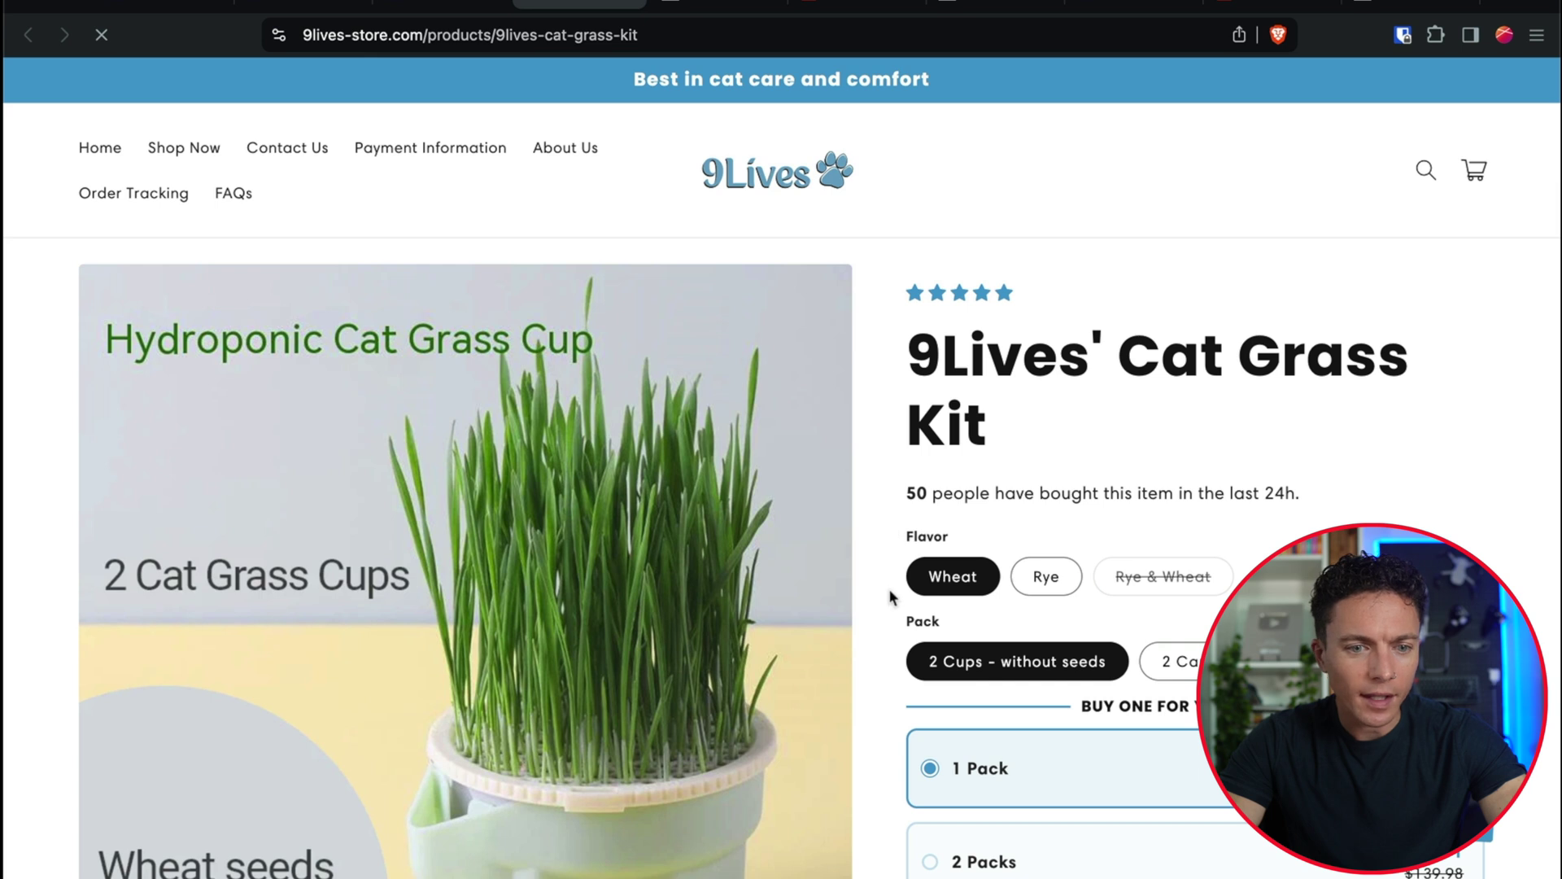
{"action": "scroll", "coordinate": [891, 596], "scroll_direction": "down", "scroll_amount": 10}
{"action": "scroll", "coordinate": [891, 596], "scroll_direction": "down", "scroll_amount": 5}
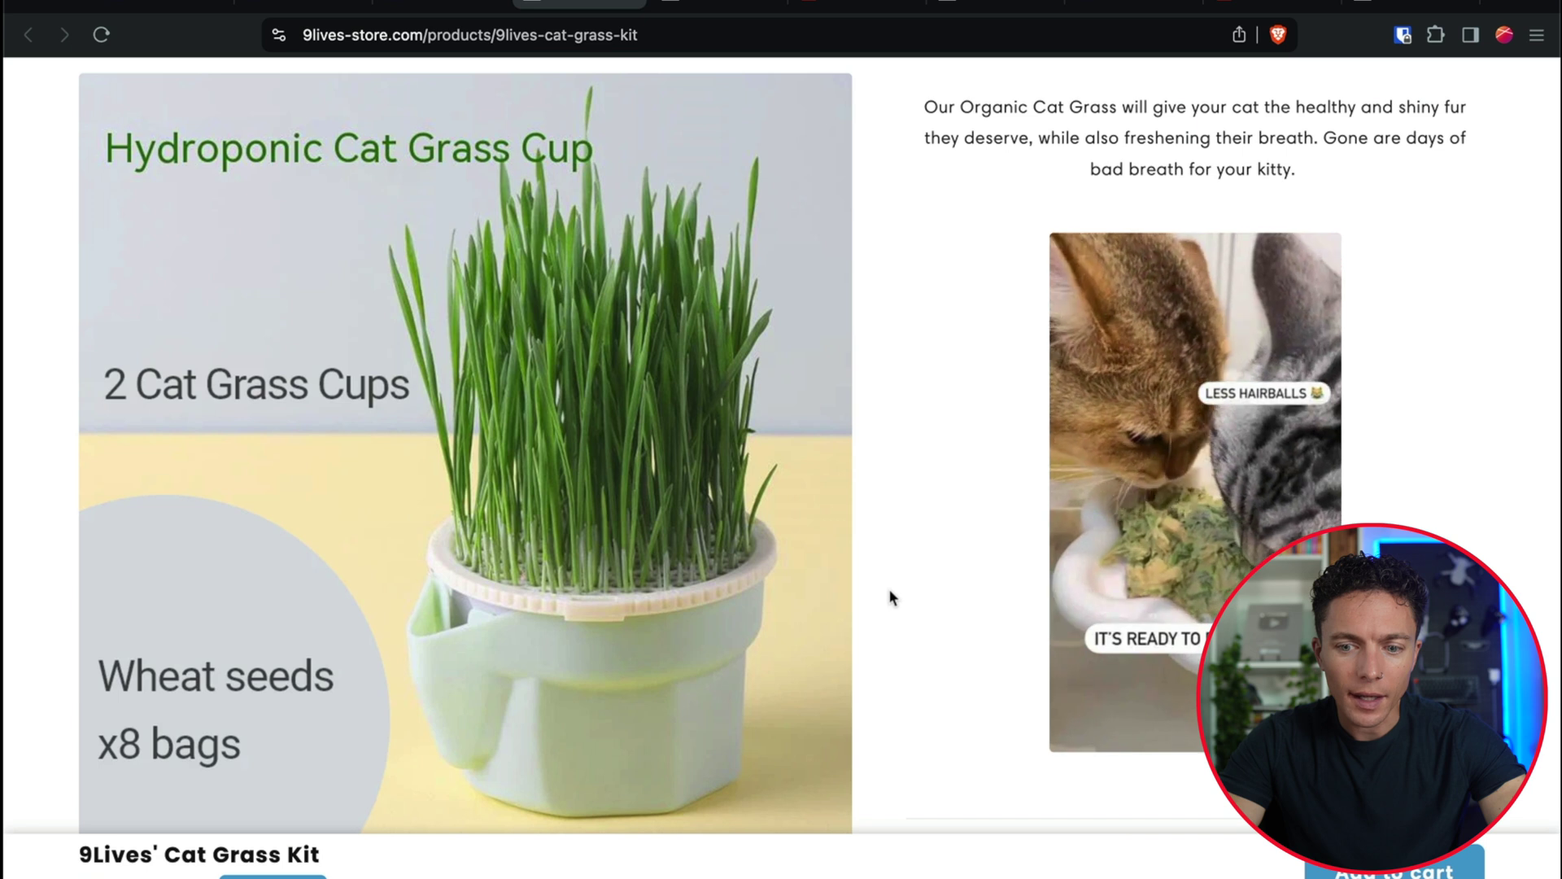
{"action": "scroll", "coordinate": [890, 596], "scroll_direction": "down", "scroll_amount": 10}
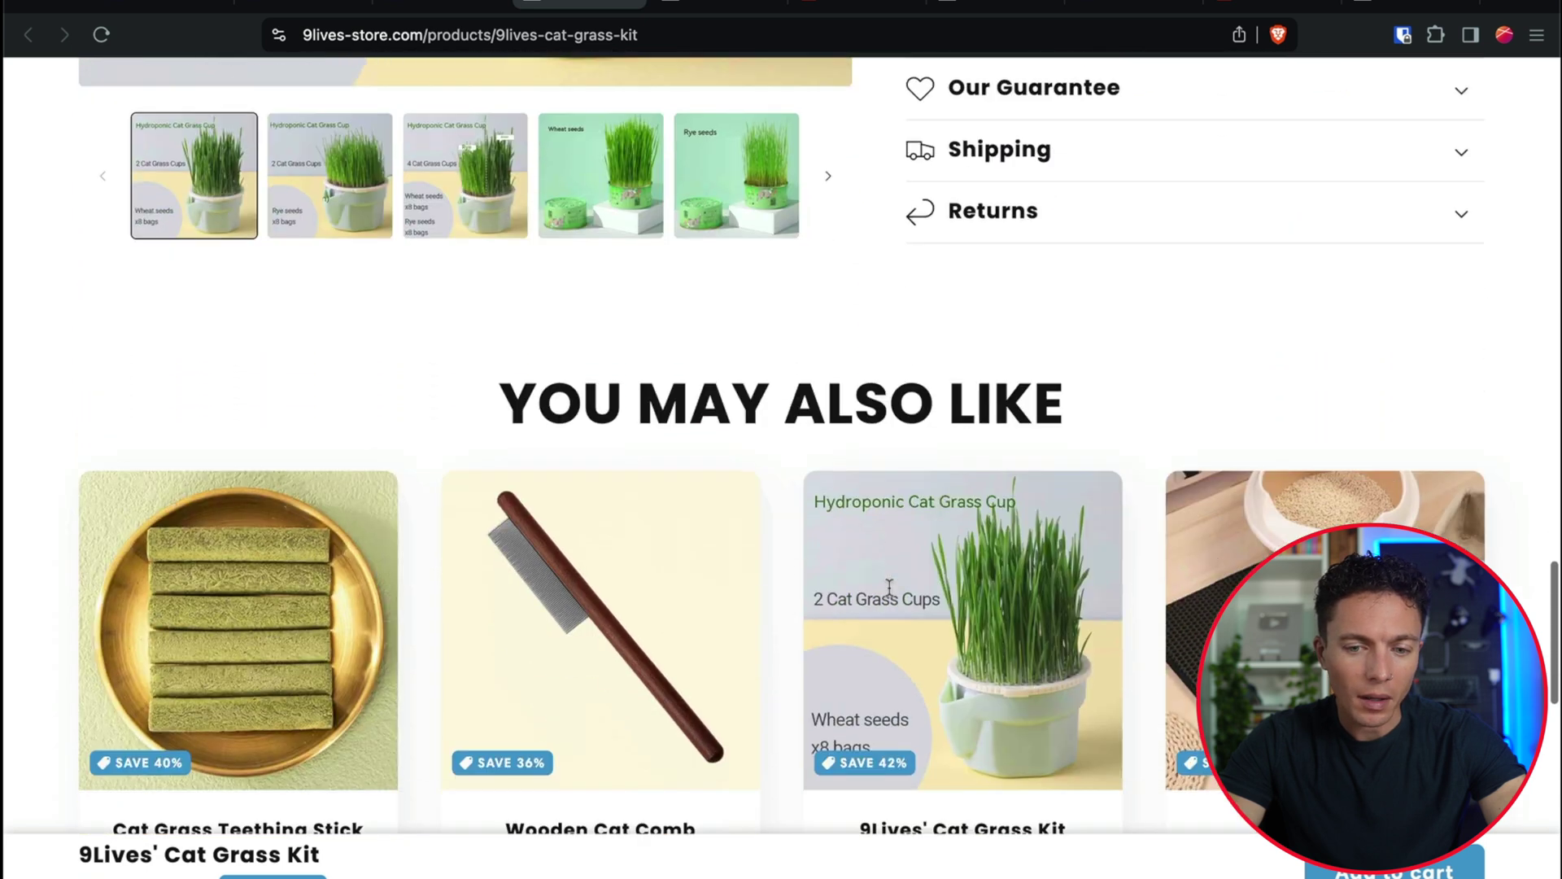
{"action": "scroll", "coordinate": [890, 587], "scroll_direction": "down", "scroll_amount": 5}
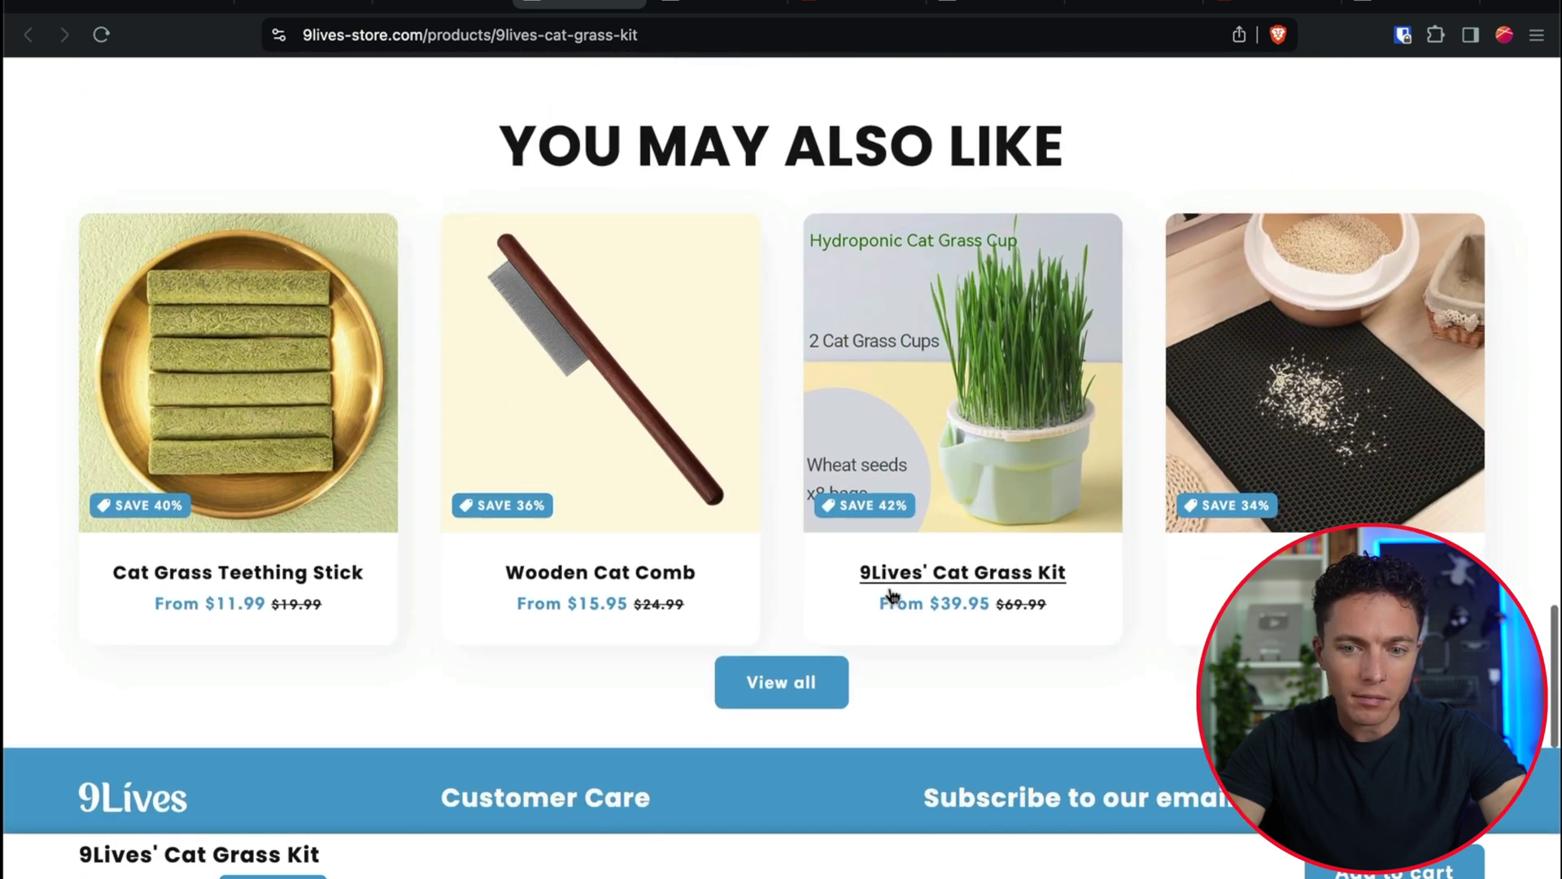
{"action": "scroll", "coordinate": [889, 592], "scroll_direction": "up", "scroll_amount": 15}
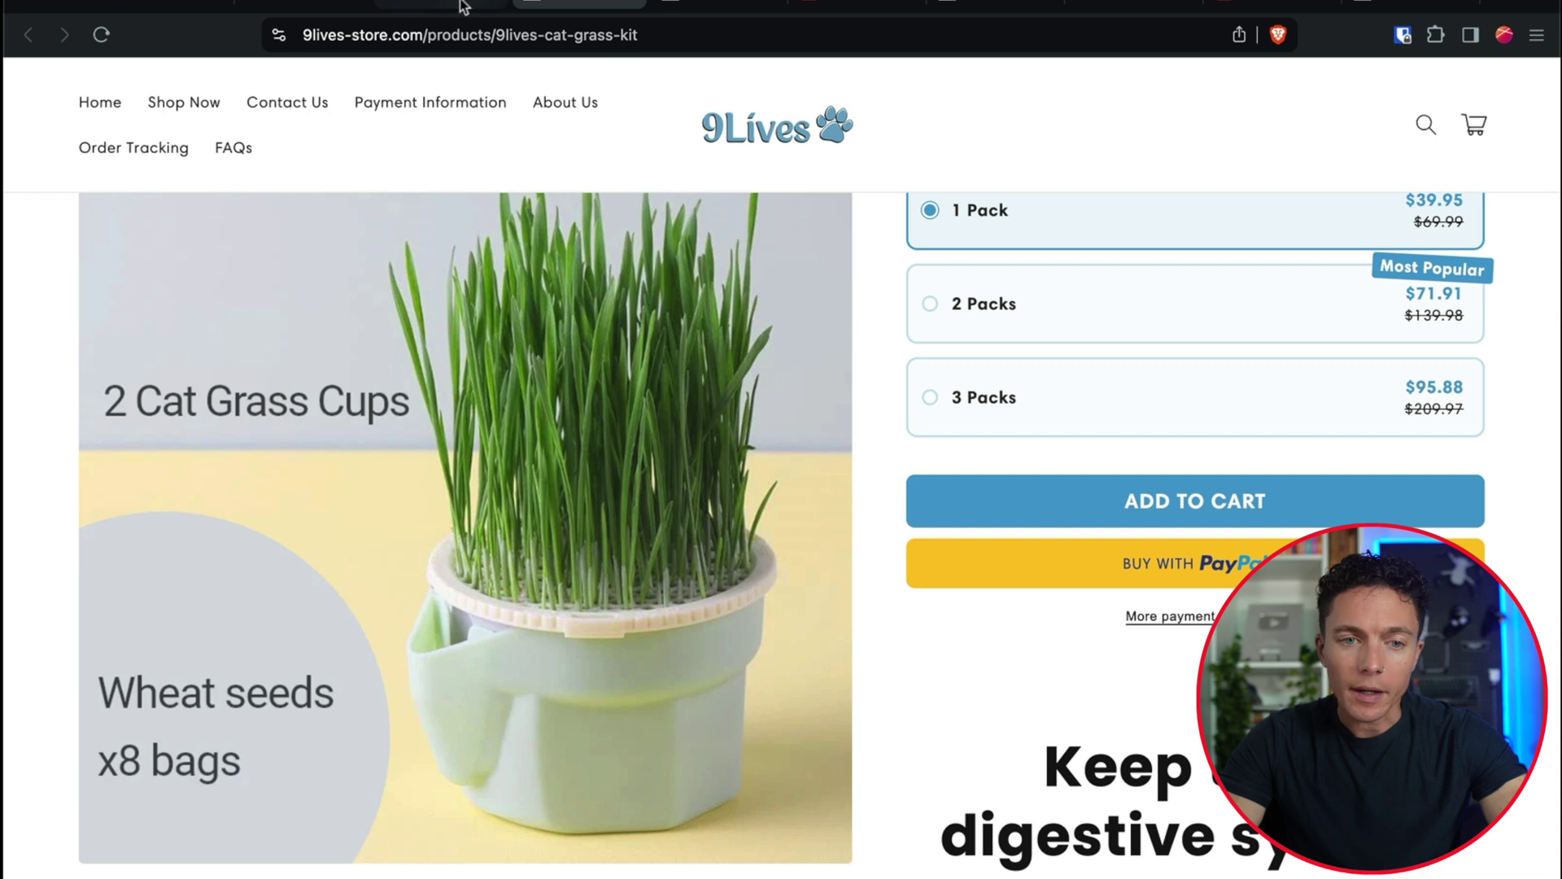
{"action": "scroll", "coordinate": [993, 486], "scroll_direction": "up", "scroll_amount": 8}
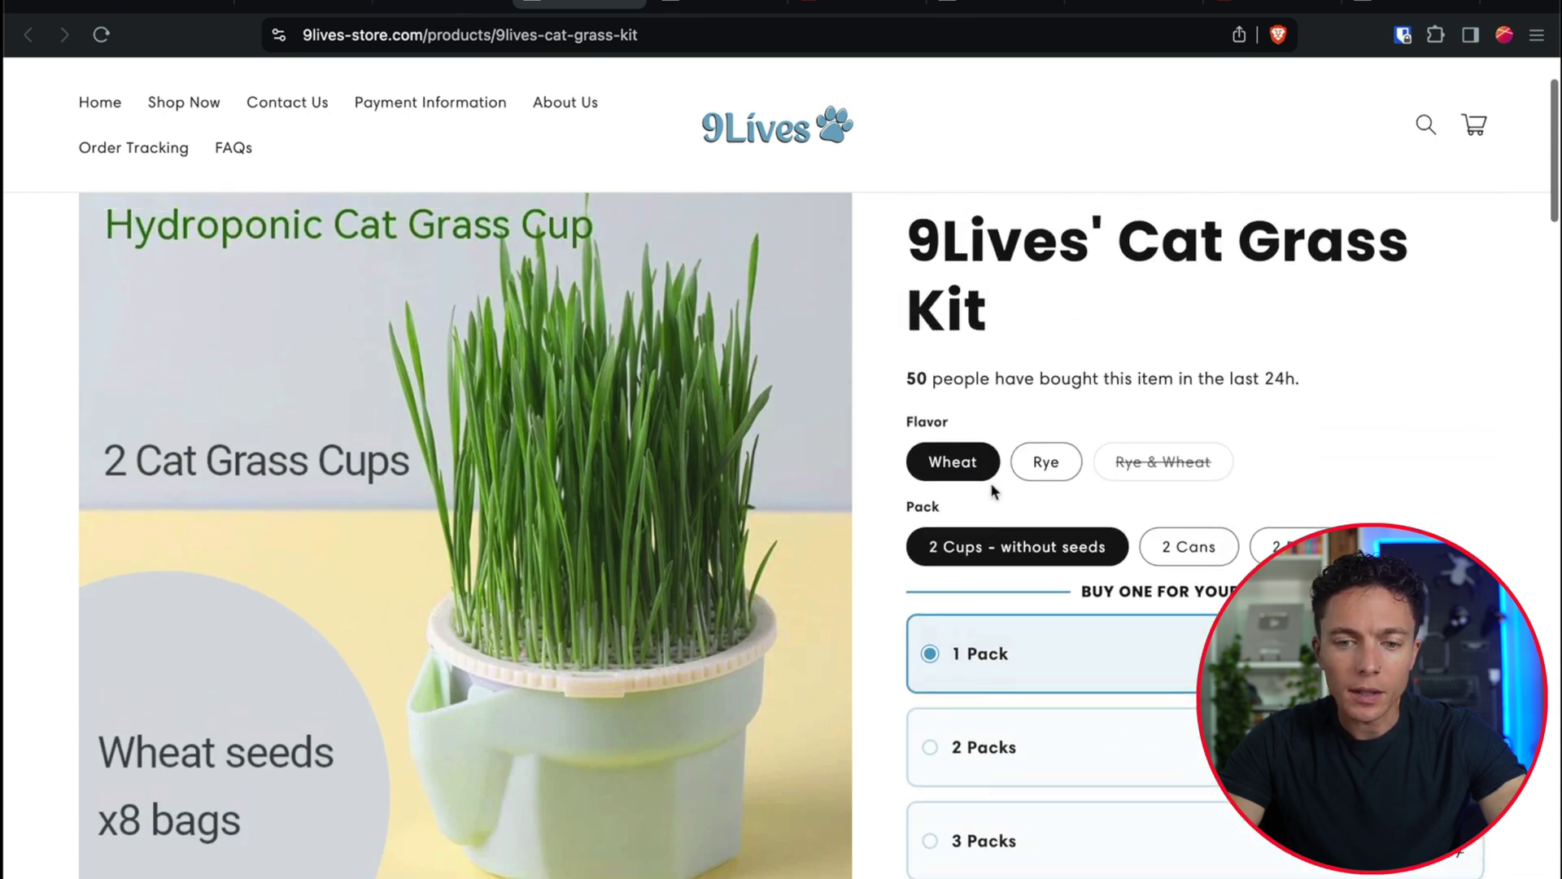
{"action": "scroll", "coordinate": [991, 481], "scroll_direction": "down", "scroll_amount": 3}
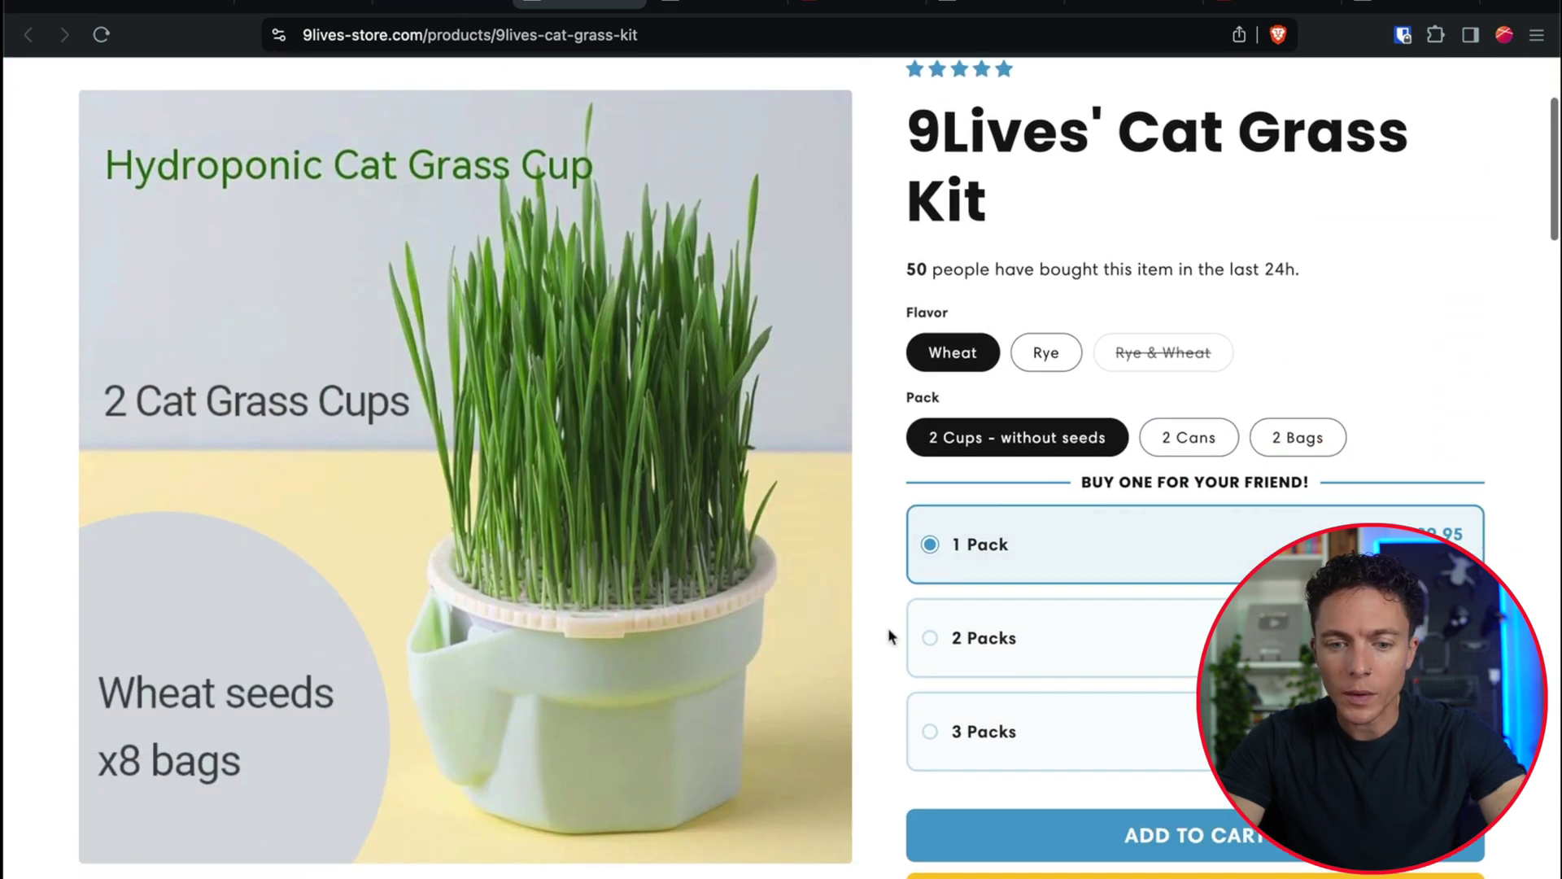
{"action": "scroll", "coordinate": [883, 562], "scroll_direction": "up", "scroll_amount": 1}
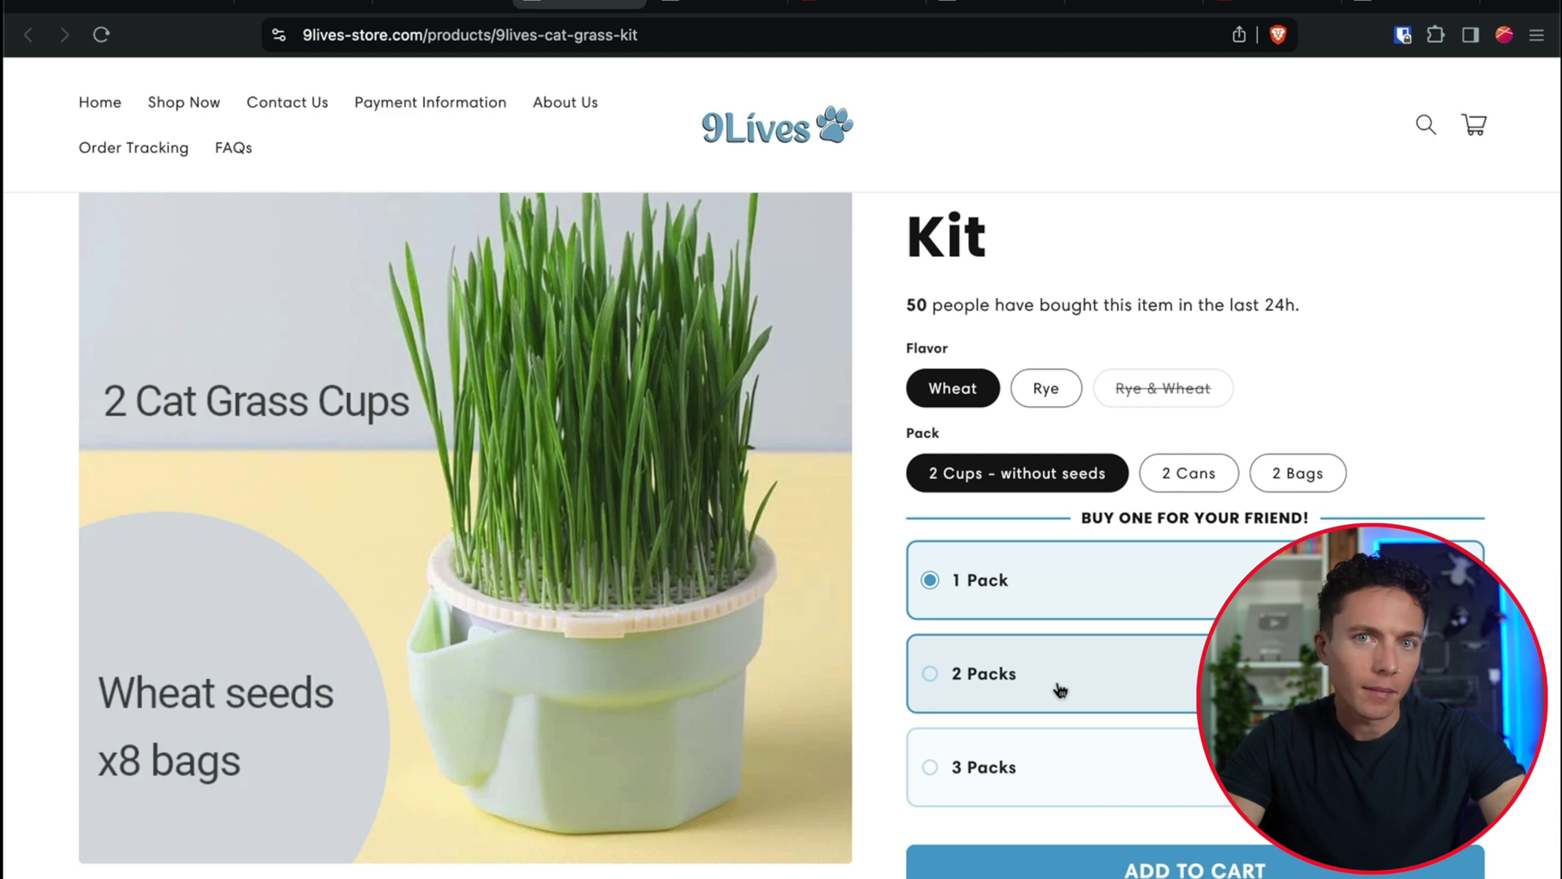
Step: Return to the Sales Tracker, check the Cat Grass Kit for similar products and search its title on AliExpress
{"action": "left_click", "coordinate": [446, 2]}
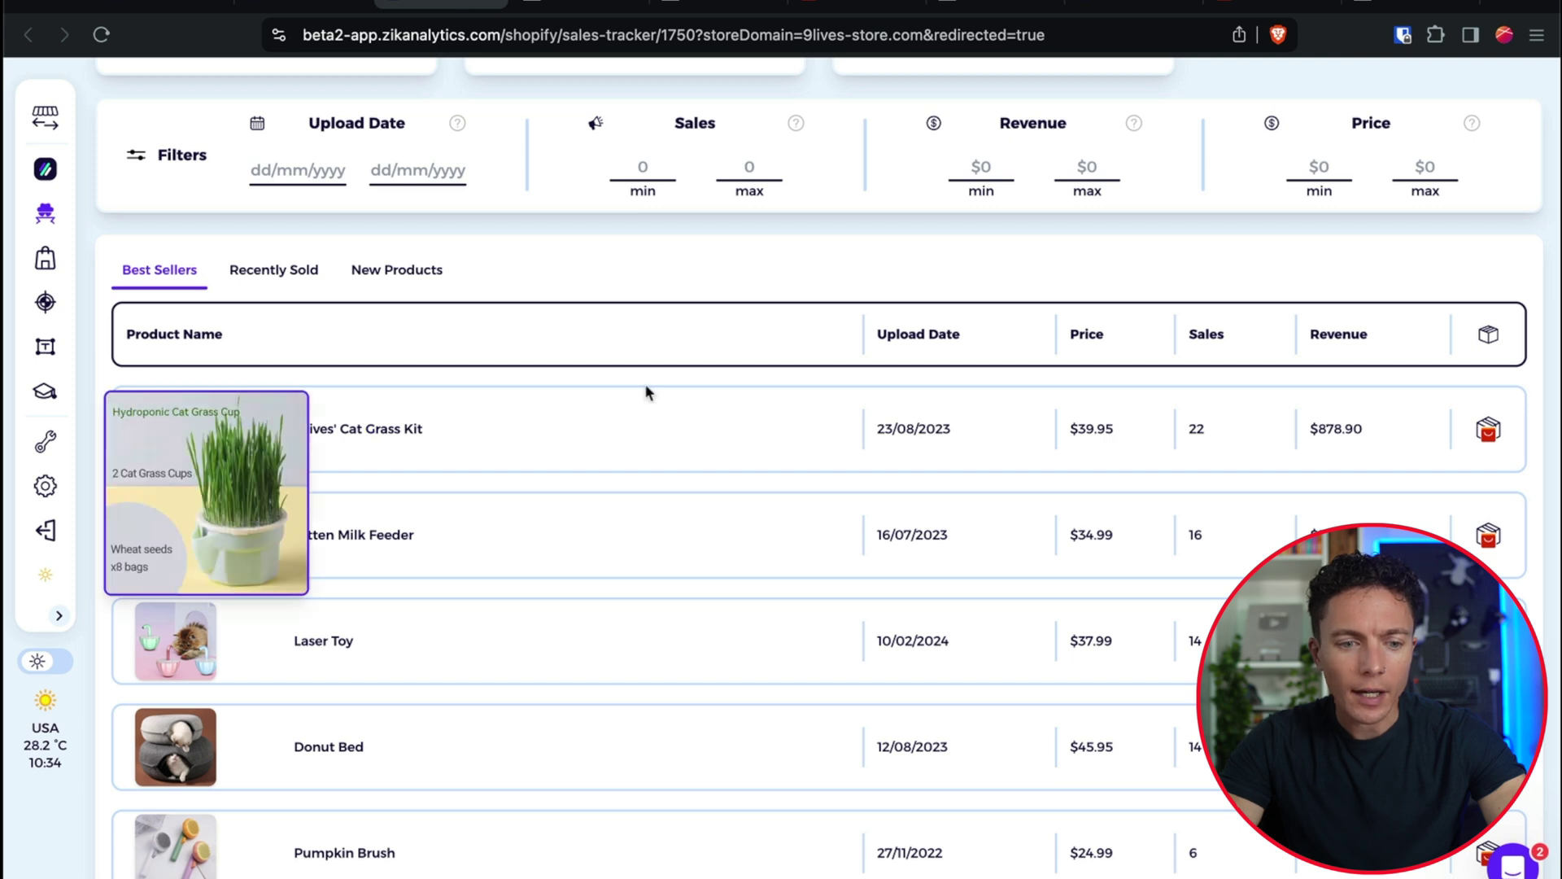
{"action": "left_click", "coordinate": [1489, 430]}
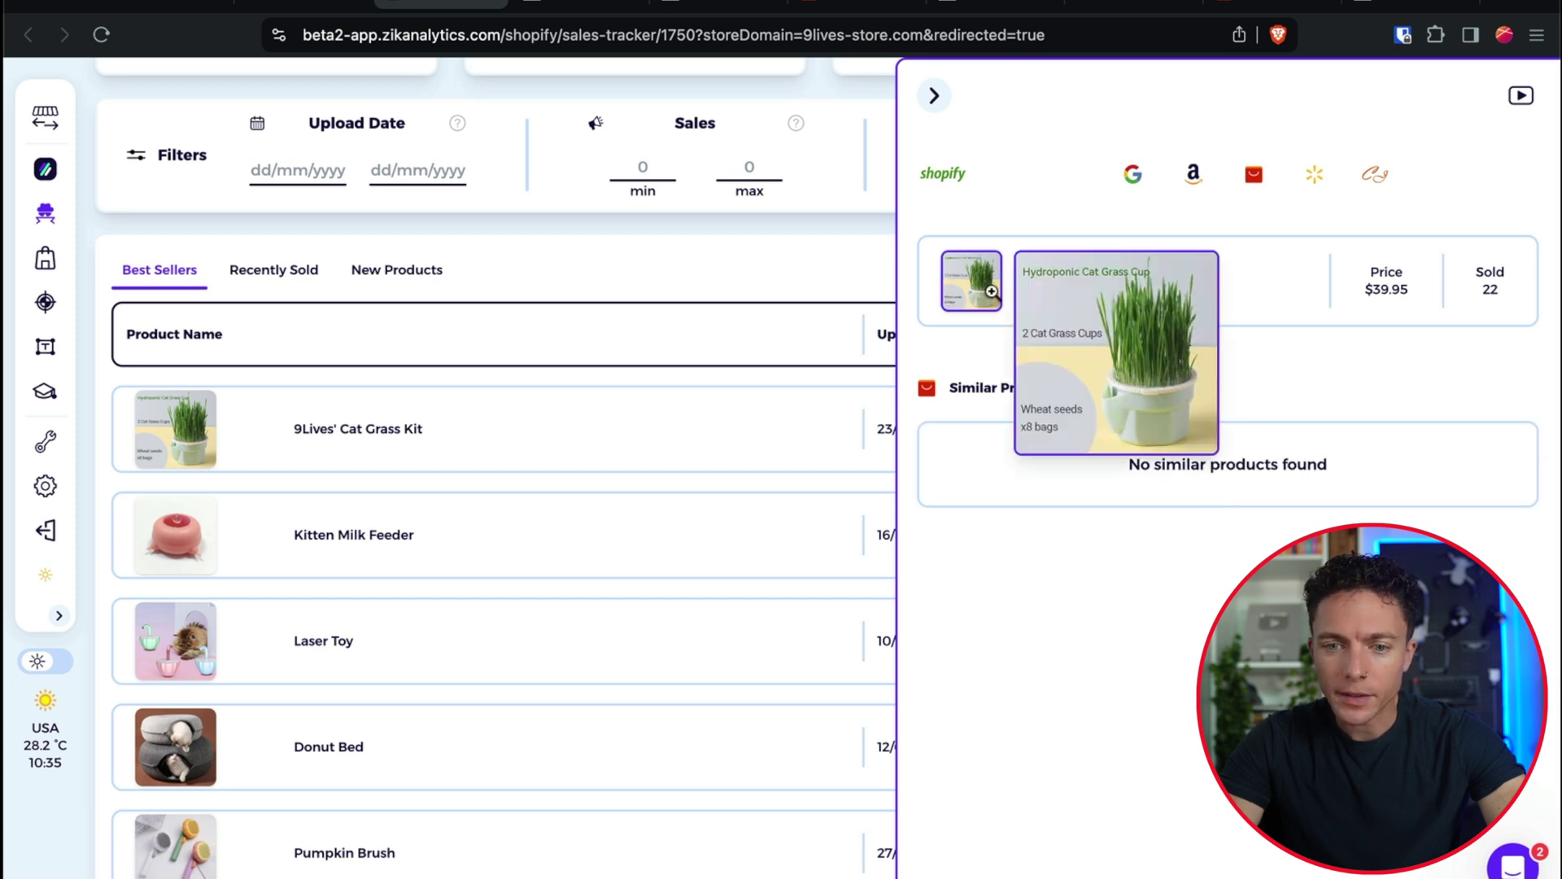
{"action": "left_click", "coordinate": [1252, 176]}
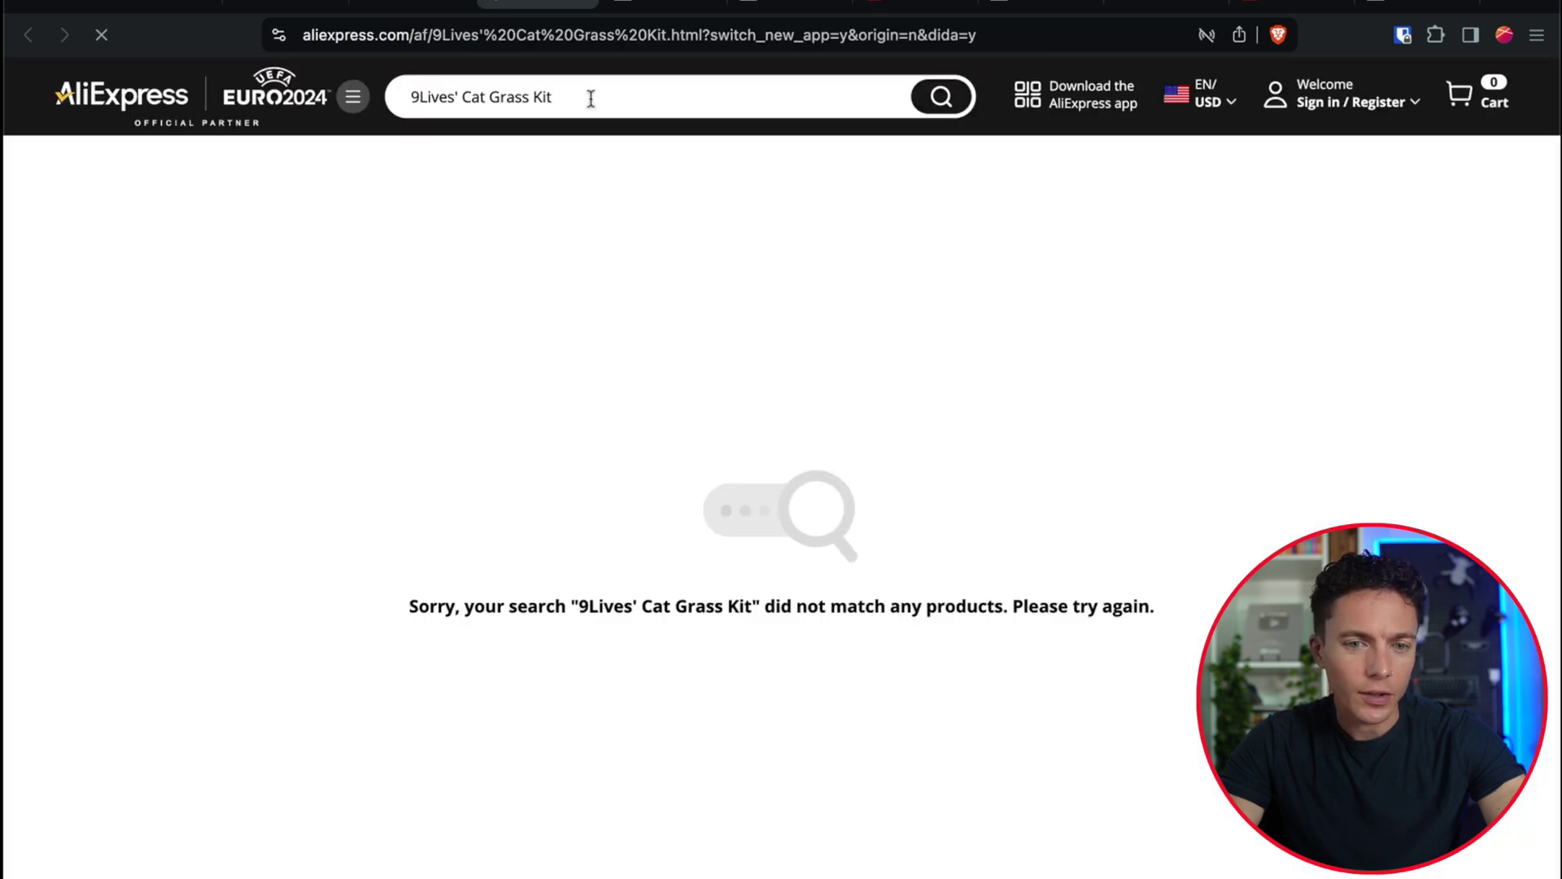
Step: Remove the store name from the AliExpress query and search for "Cat Grass Kit"
{"action": "left_click", "coordinate": [592, 99]}
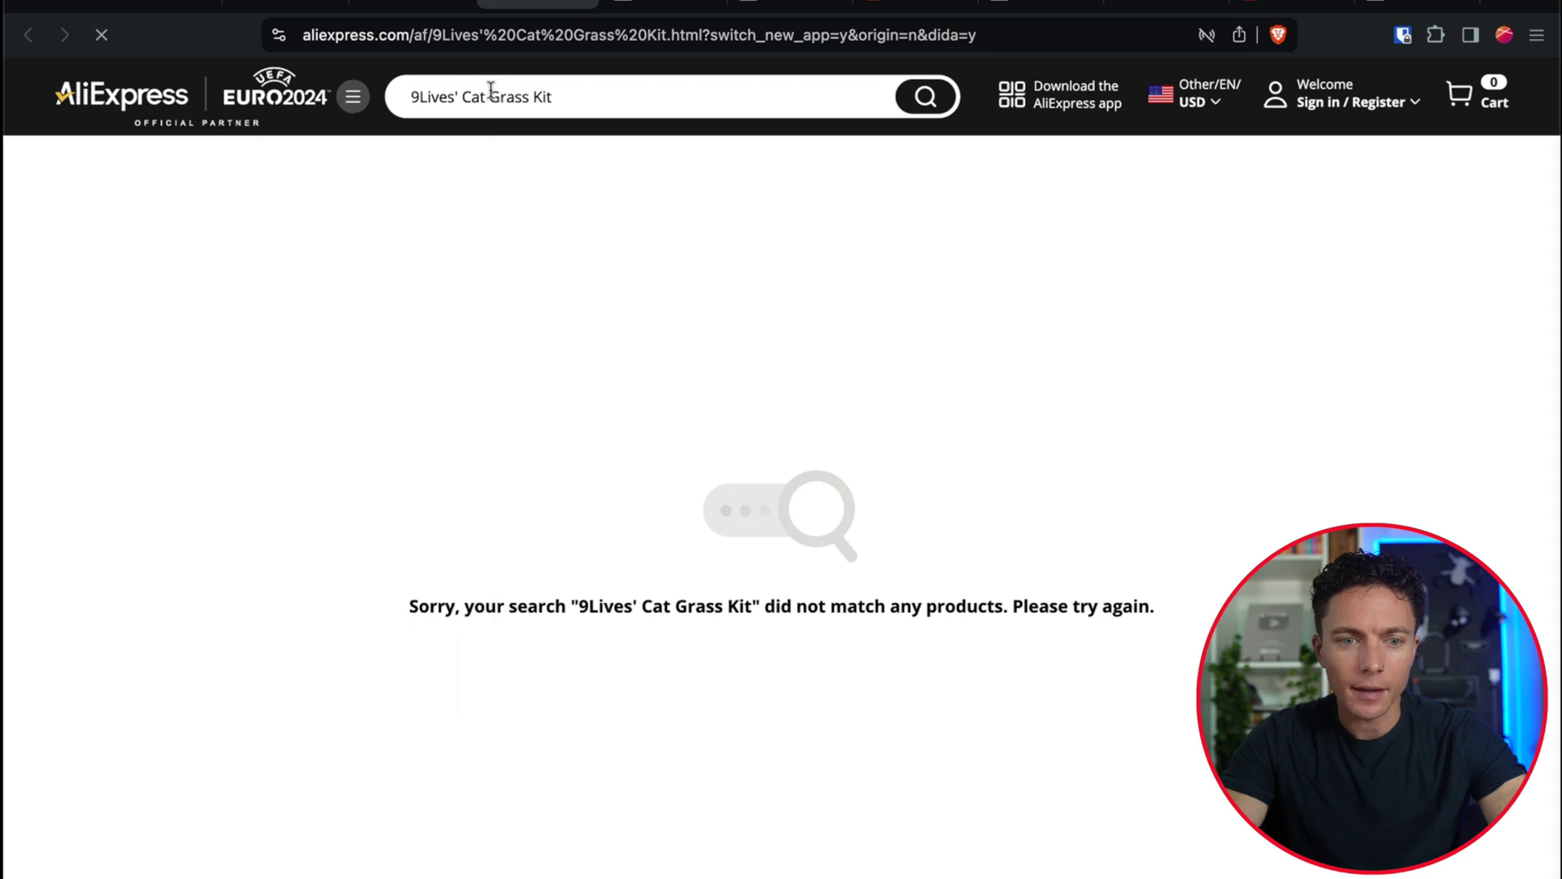
{"action": "left_click", "coordinate": [462, 101]}
{"action": "key", "text": "BackSpace"}
{"action": "key", "text": "BackSpace"}
{"action": "key", "text": "BackSpace"}
{"action": "key", "text": "BackSpace"}
{"action": "key", "text": "BackSpace"}
{"action": "key", "text": "BackSpace"}
{"action": "key", "text": "BackSpace"}
{"action": "key", "text": "BackSpace"}
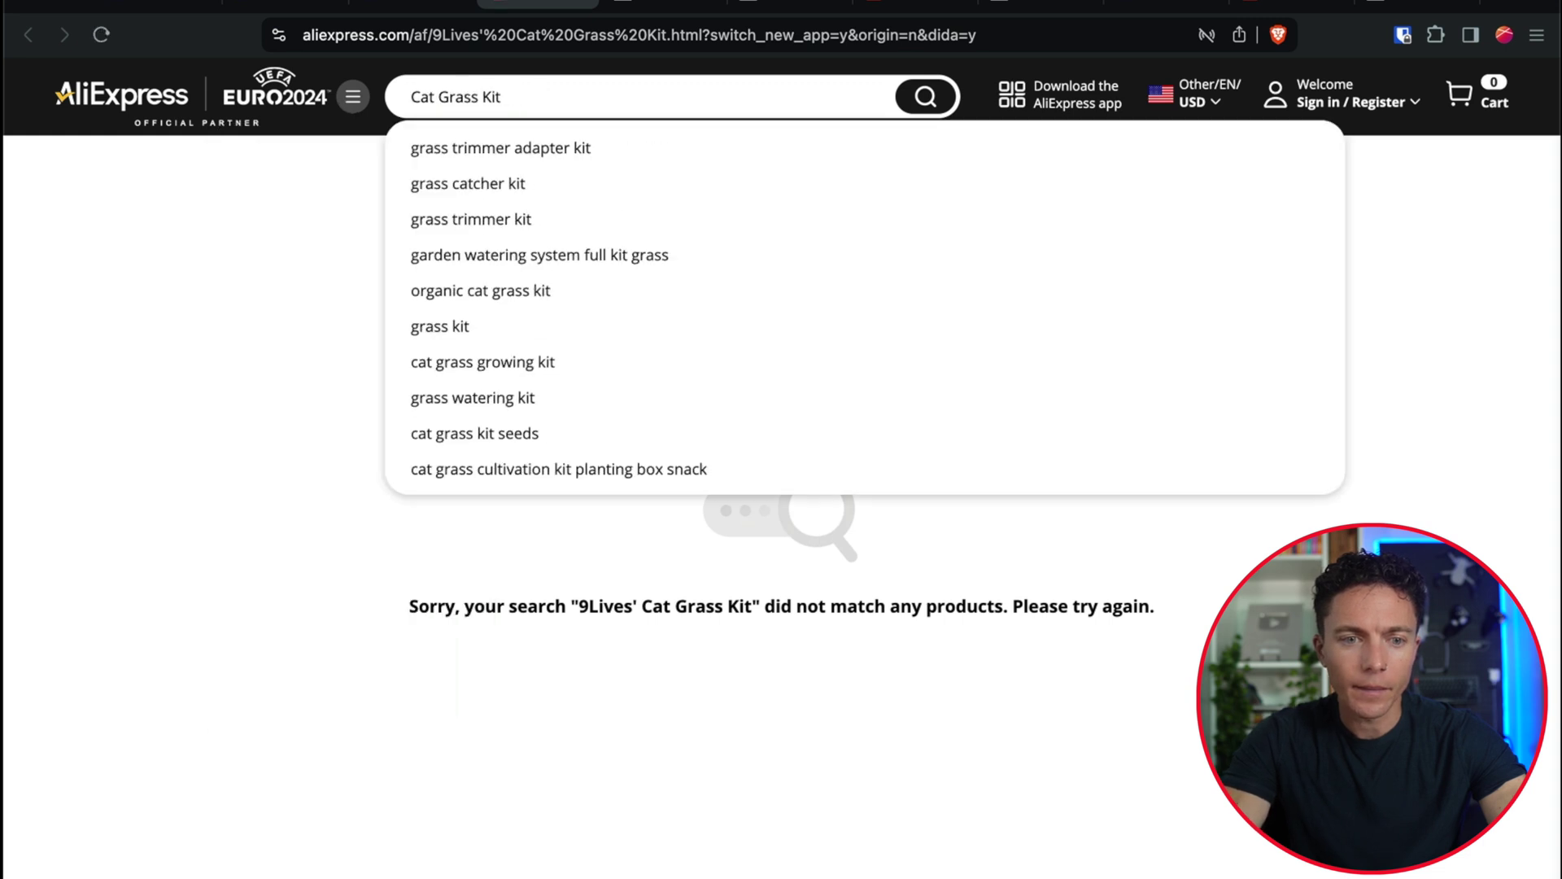
{"action": "key", "text": "Return"}
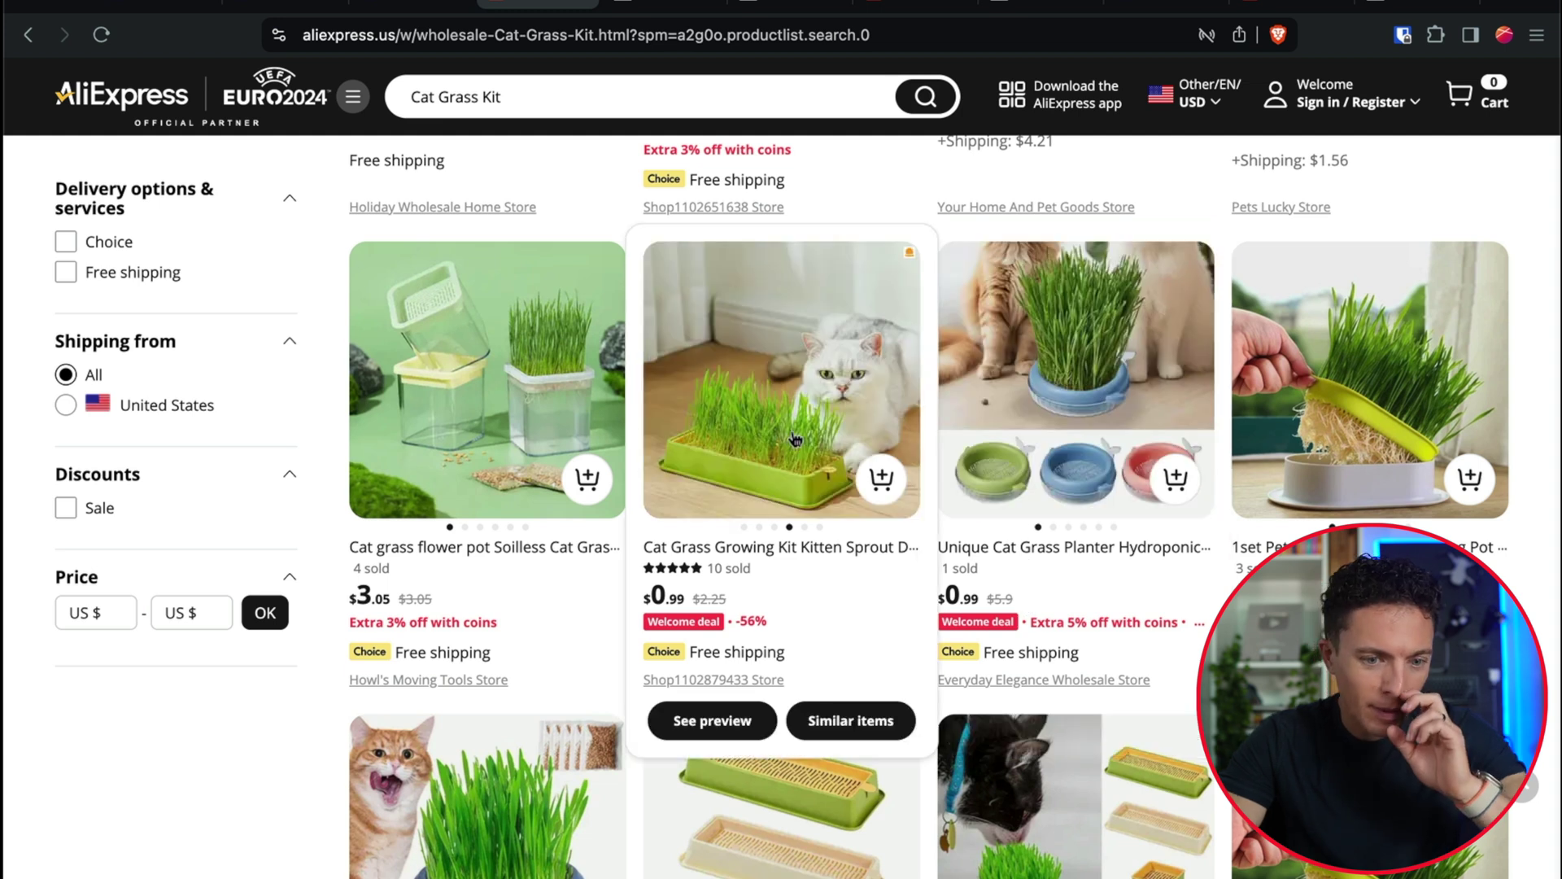
Step: Compare the AliExpress cat grass kits with the 9Lives kit's price in the Sales Tracker, and close its supplier details
{"action": "scroll", "coordinate": [618, 448], "scroll_direction": "down", "scroll_amount": 5}
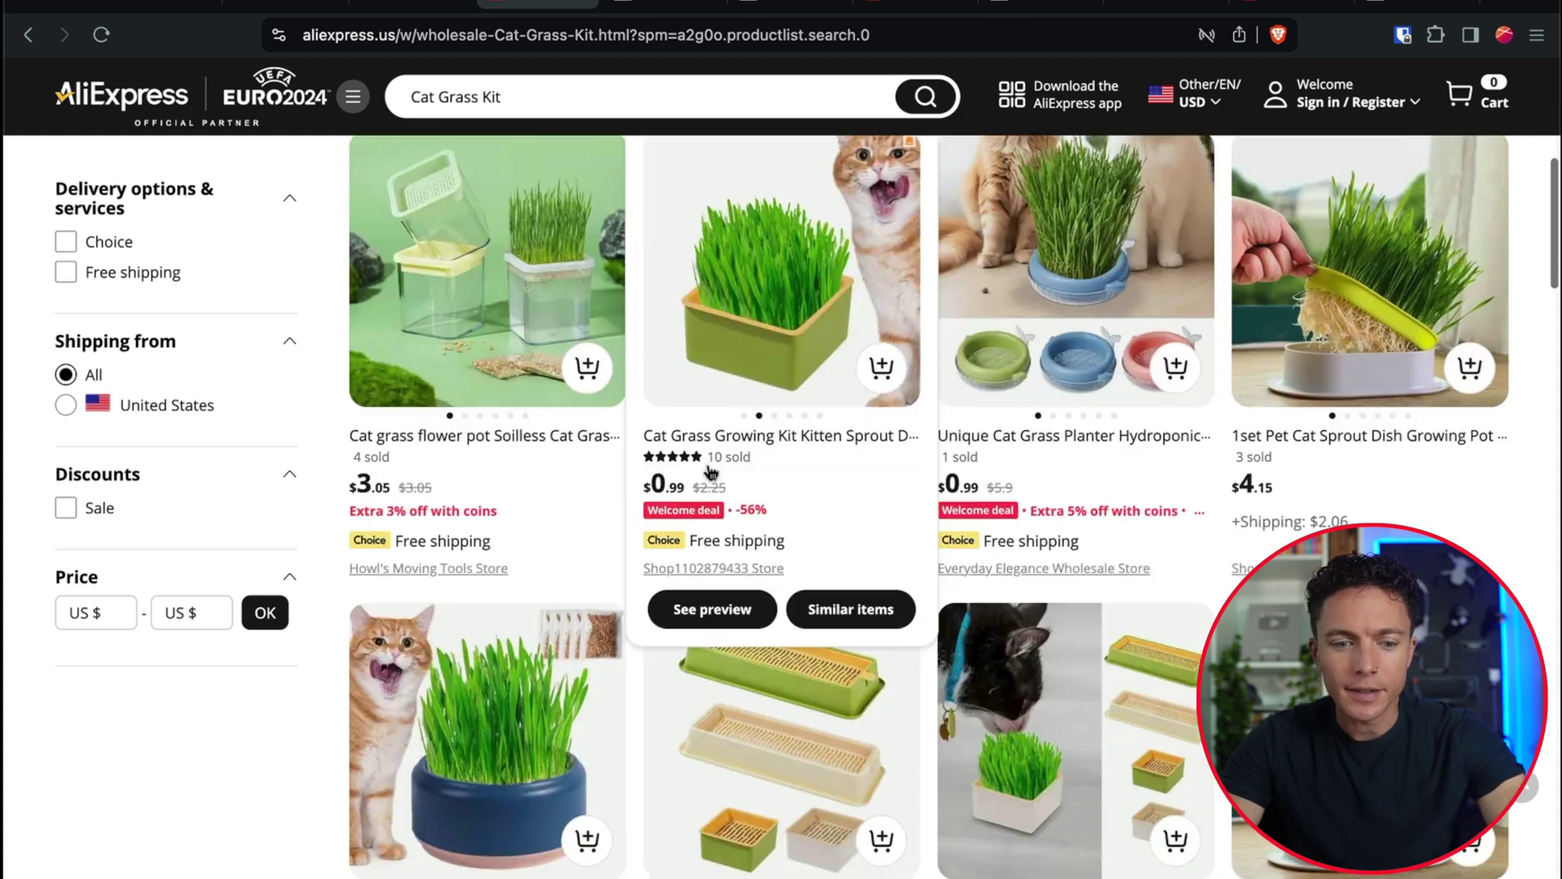
{"action": "scroll", "coordinate": [710, 468], "scroll_direction": "up", "scroll_amount": 3}
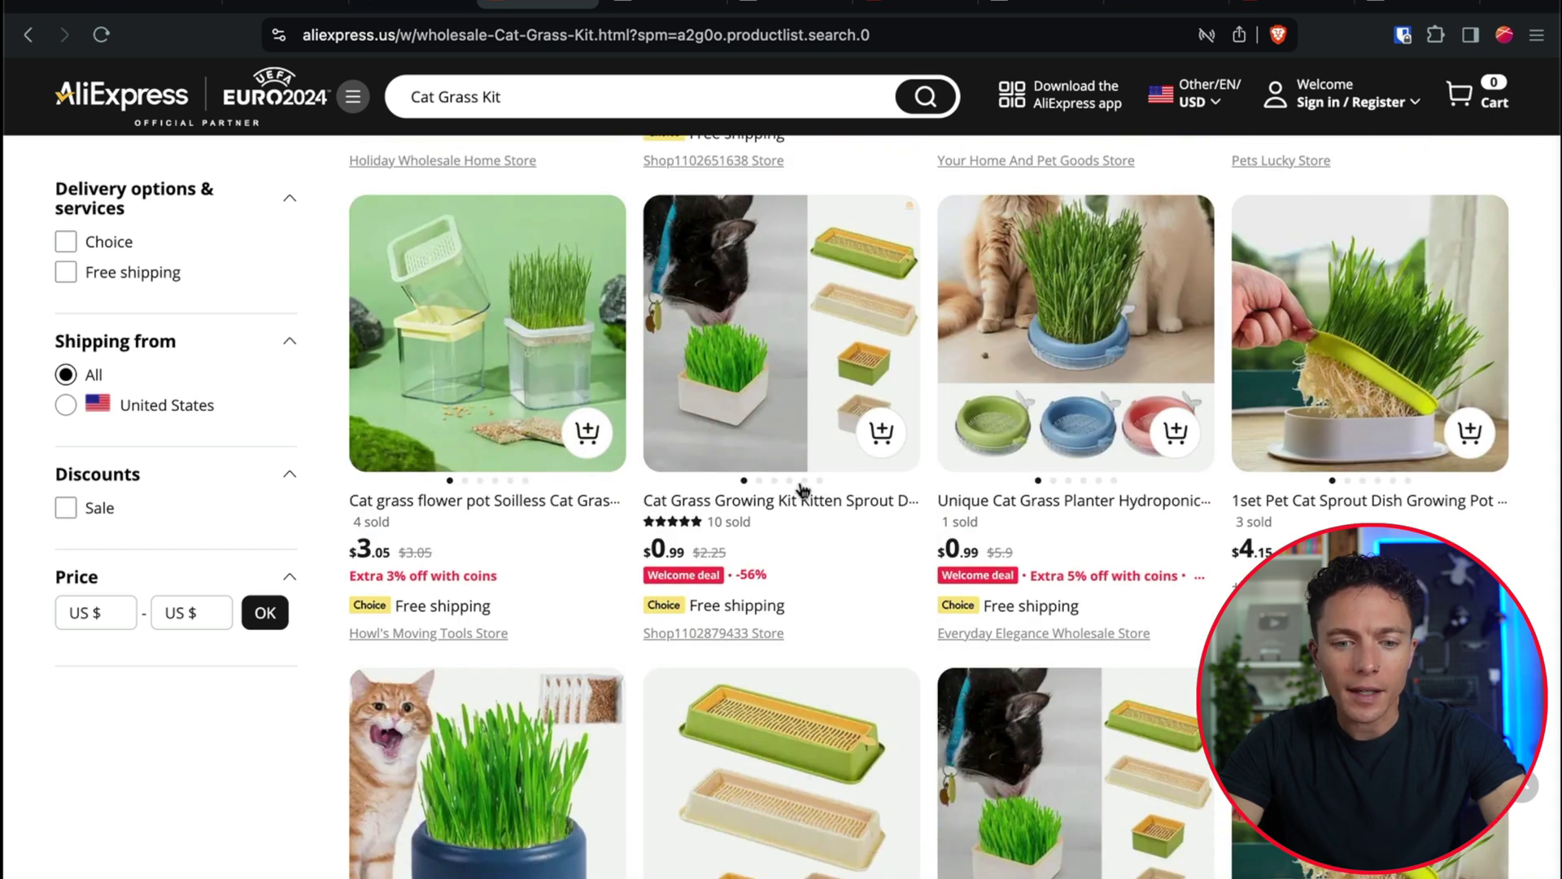
{"action": "scroll", "coordinate": [813, 407], "scroll_direction": "up", "scroll_amount": 1}
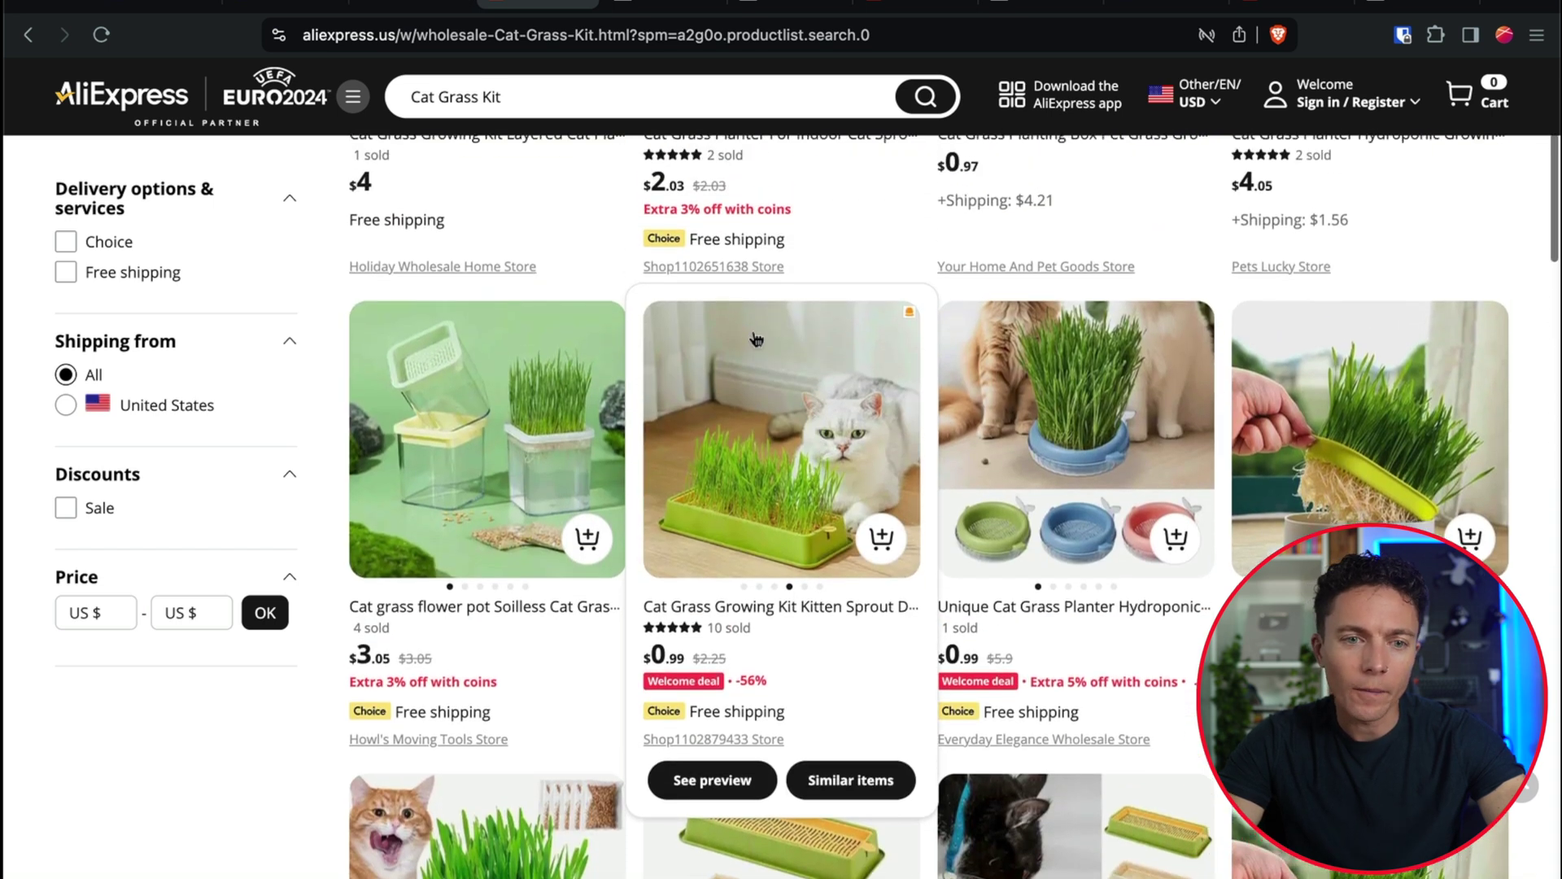
{"action": "left_click", "coordinate": [435, 5]}
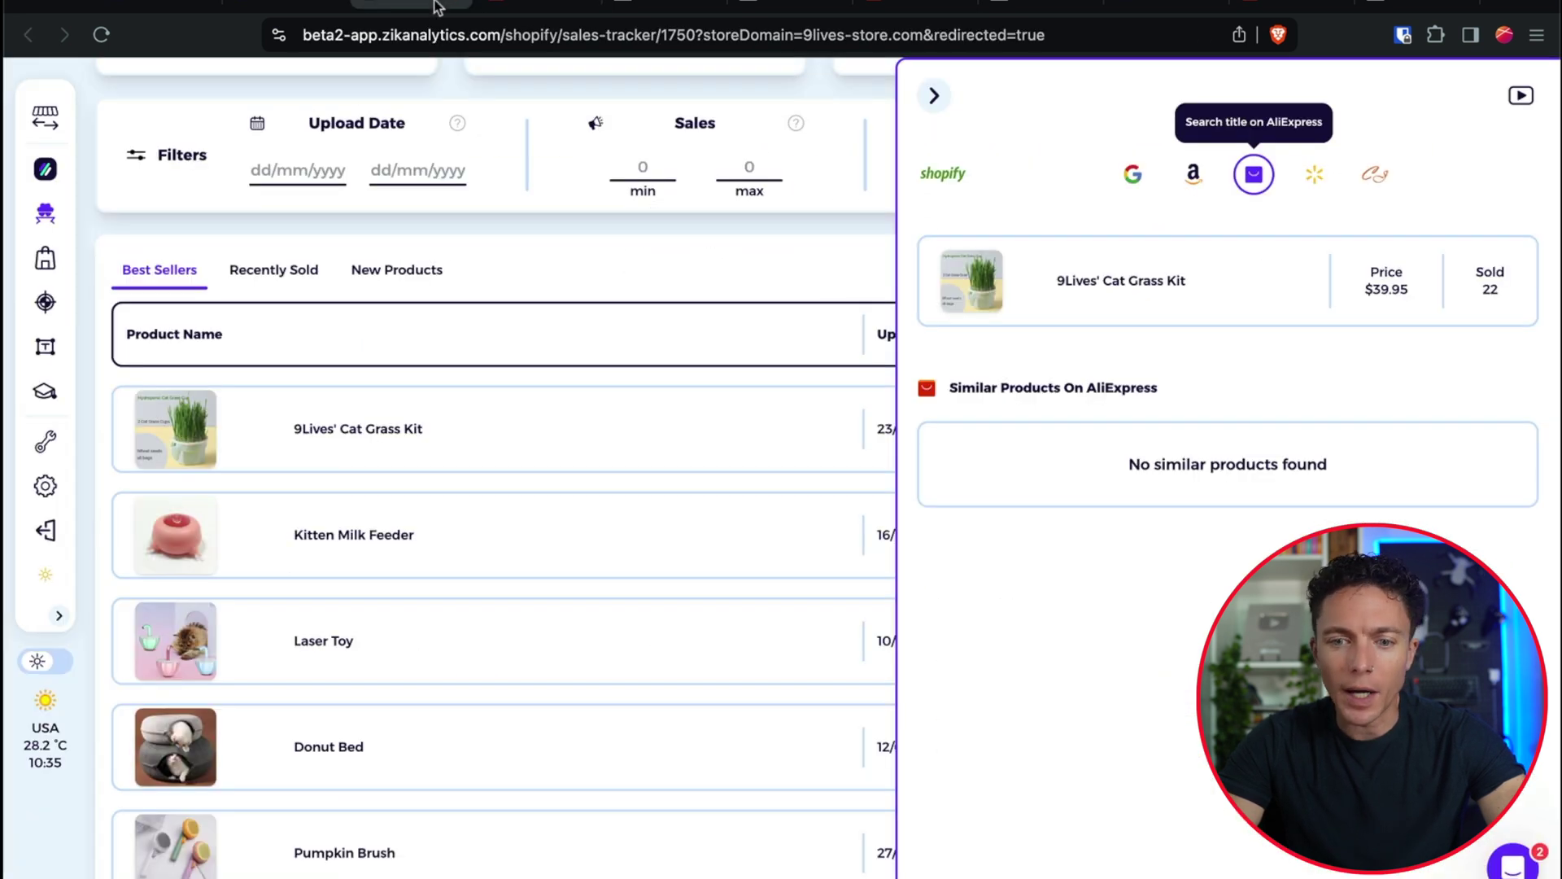
{"action": "double_click", "coordinate": [1387, 291]}
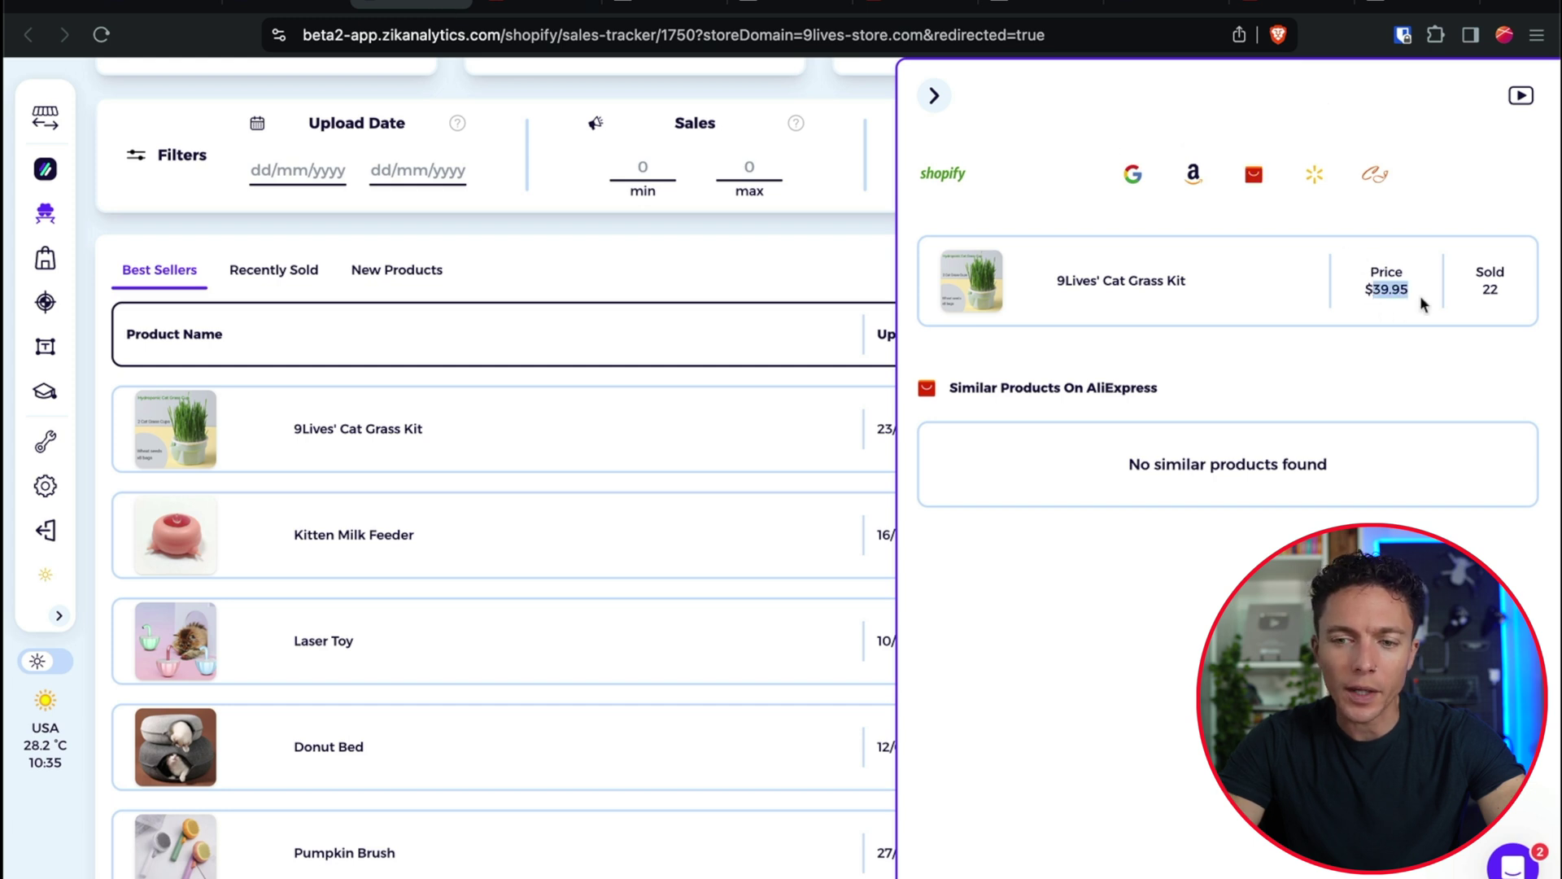
{"action": "left_click", "coordinate": [935, 95]}
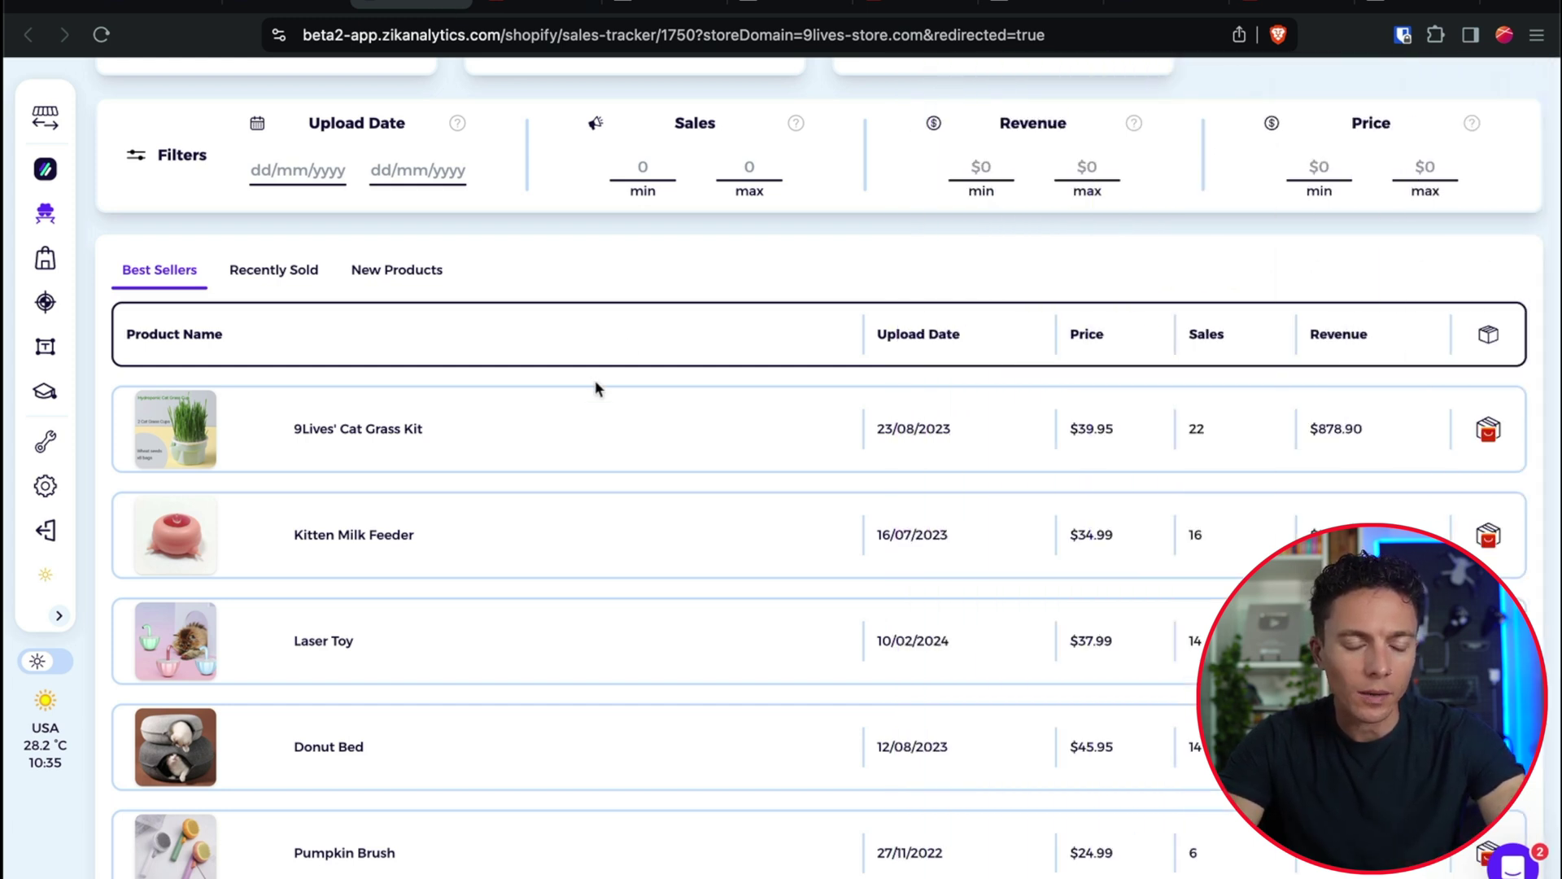
Step: Return to the Store Finder results and open the TEEK store (theteek.com) in the Sales Tracker
{"action": "left_click", "coordinate": [301, 10]}
{"action": "scroll", "coordinate": [508, 657], "scroll_direction": "up", "scroll_amount": 2}
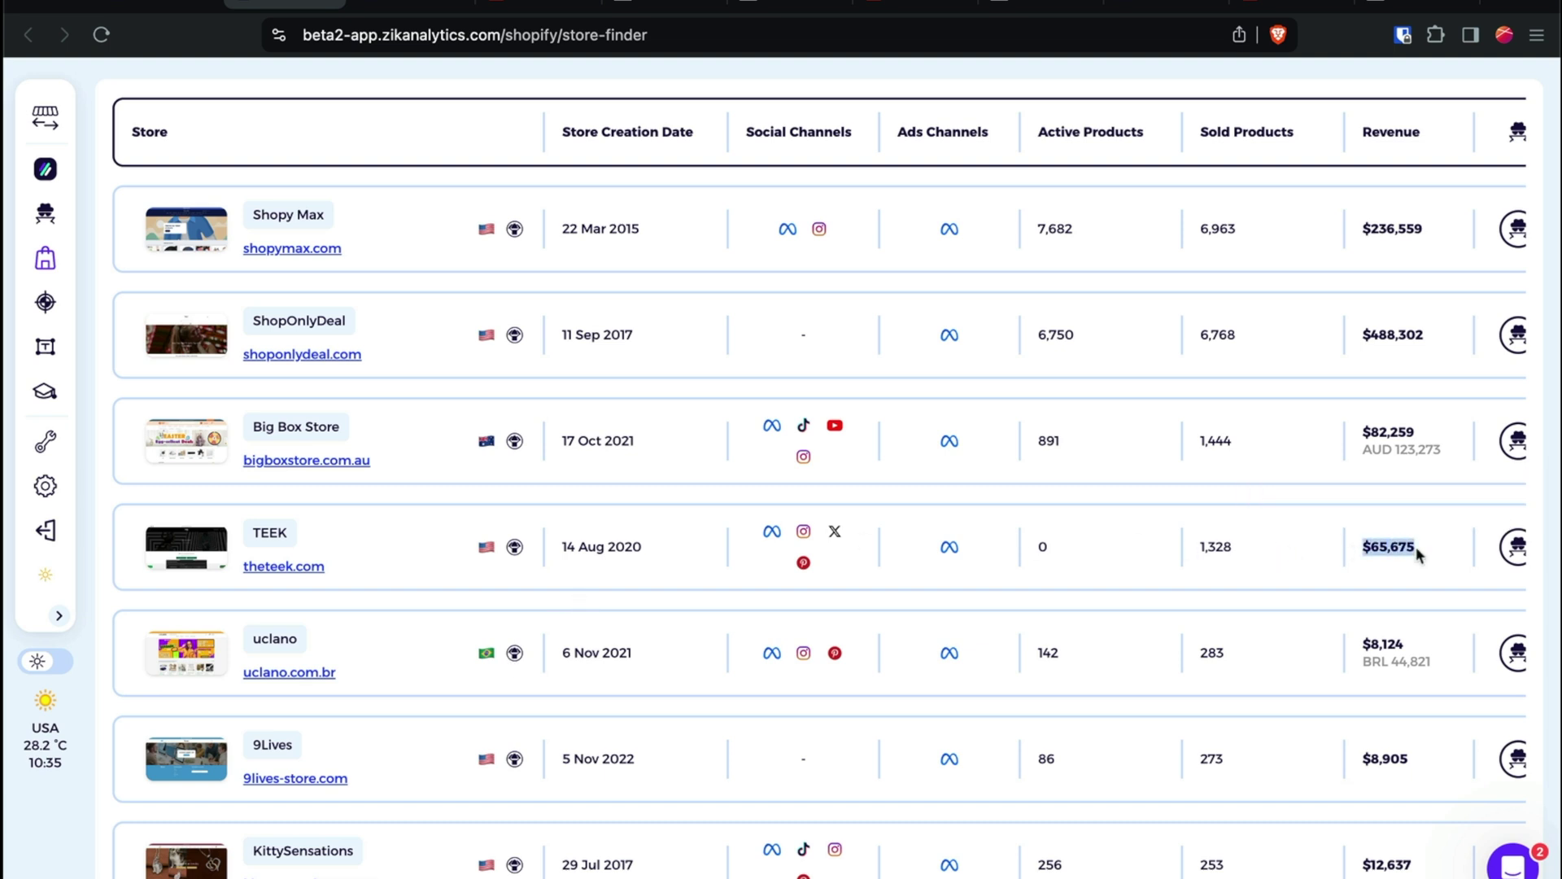
{"action": "left_click", "coordinate": [1518, 548]}
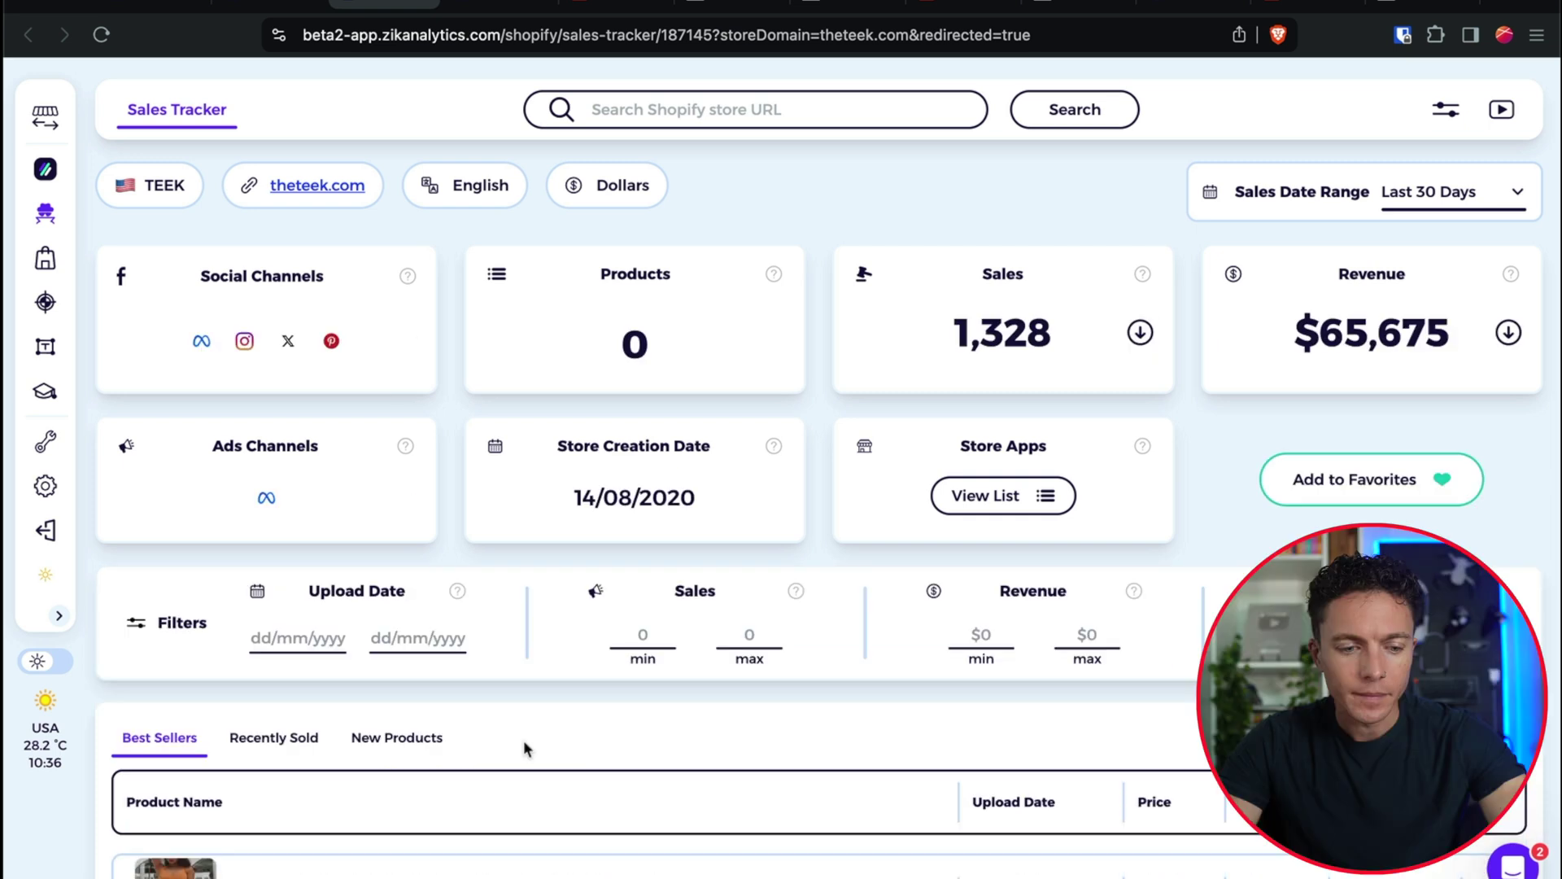
Step: Examine TEEK's best sellers, comparing their upload dates, prices, sales and revenue
{"action": "scroll", "coordinate": [524, 745], "scroll_direction": "down", "scroll_amount": 5}
{"action": "scroll", "coordinate": [524, 746], "scroll_direction": "down", "scroll_amount": 6}
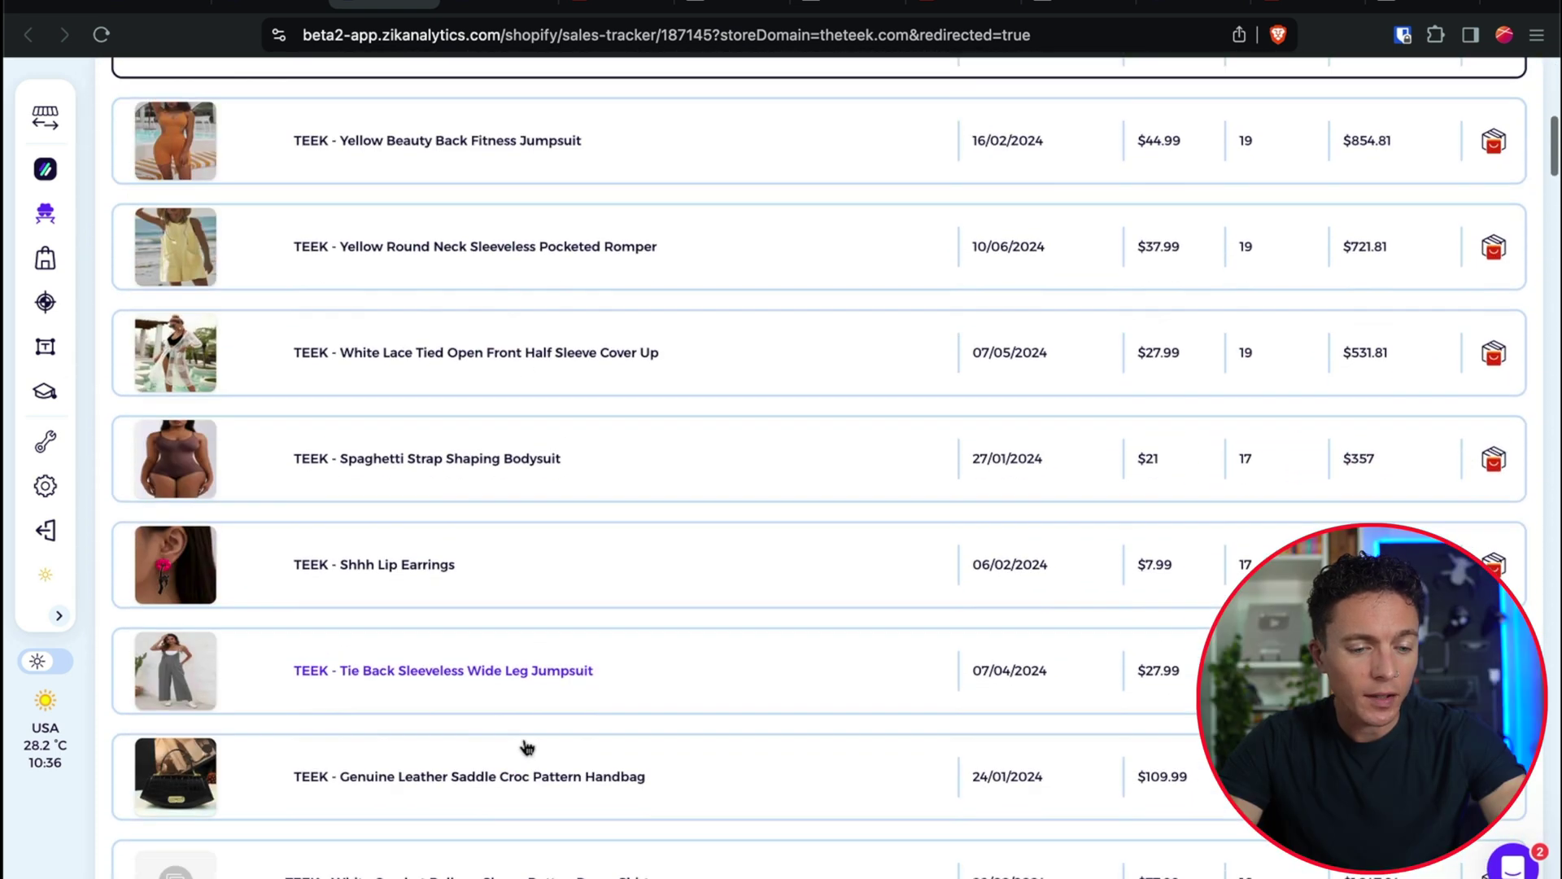
{"action": "scroll", "coordinate": [524, 747], "scroll_direction": "up", "scroll_amount": 2}
{"action": "scroll", "coordinate": [524, 740], "scroll_direction": "up", "scroll_amount": 2}
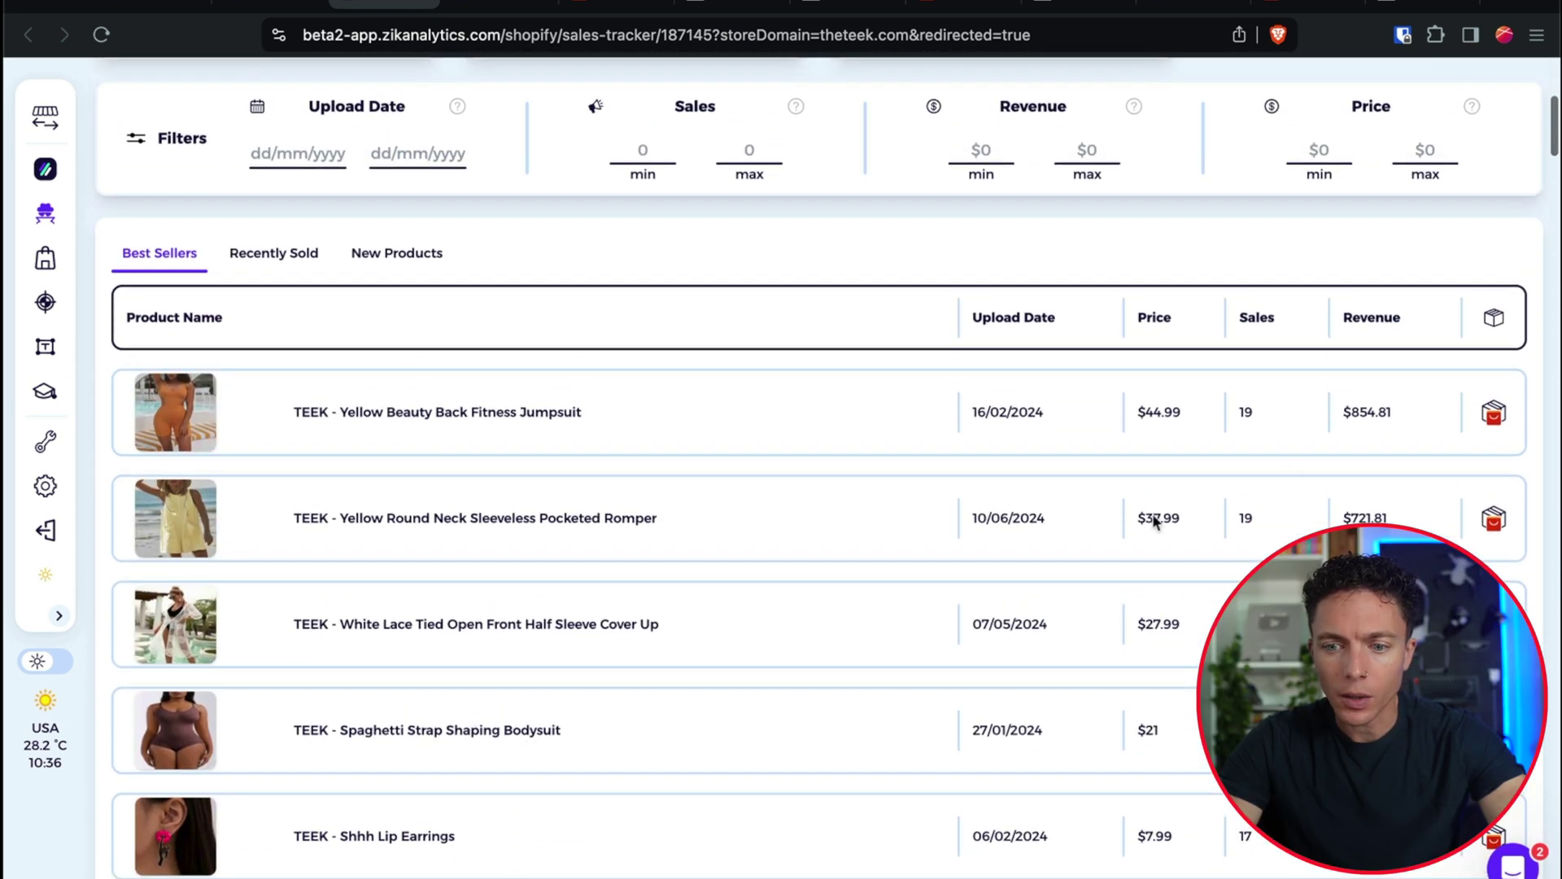
{"action": "scroll", "coordinate": [953, 657], "scroll_direction": "up", "scroll_amount": 4}
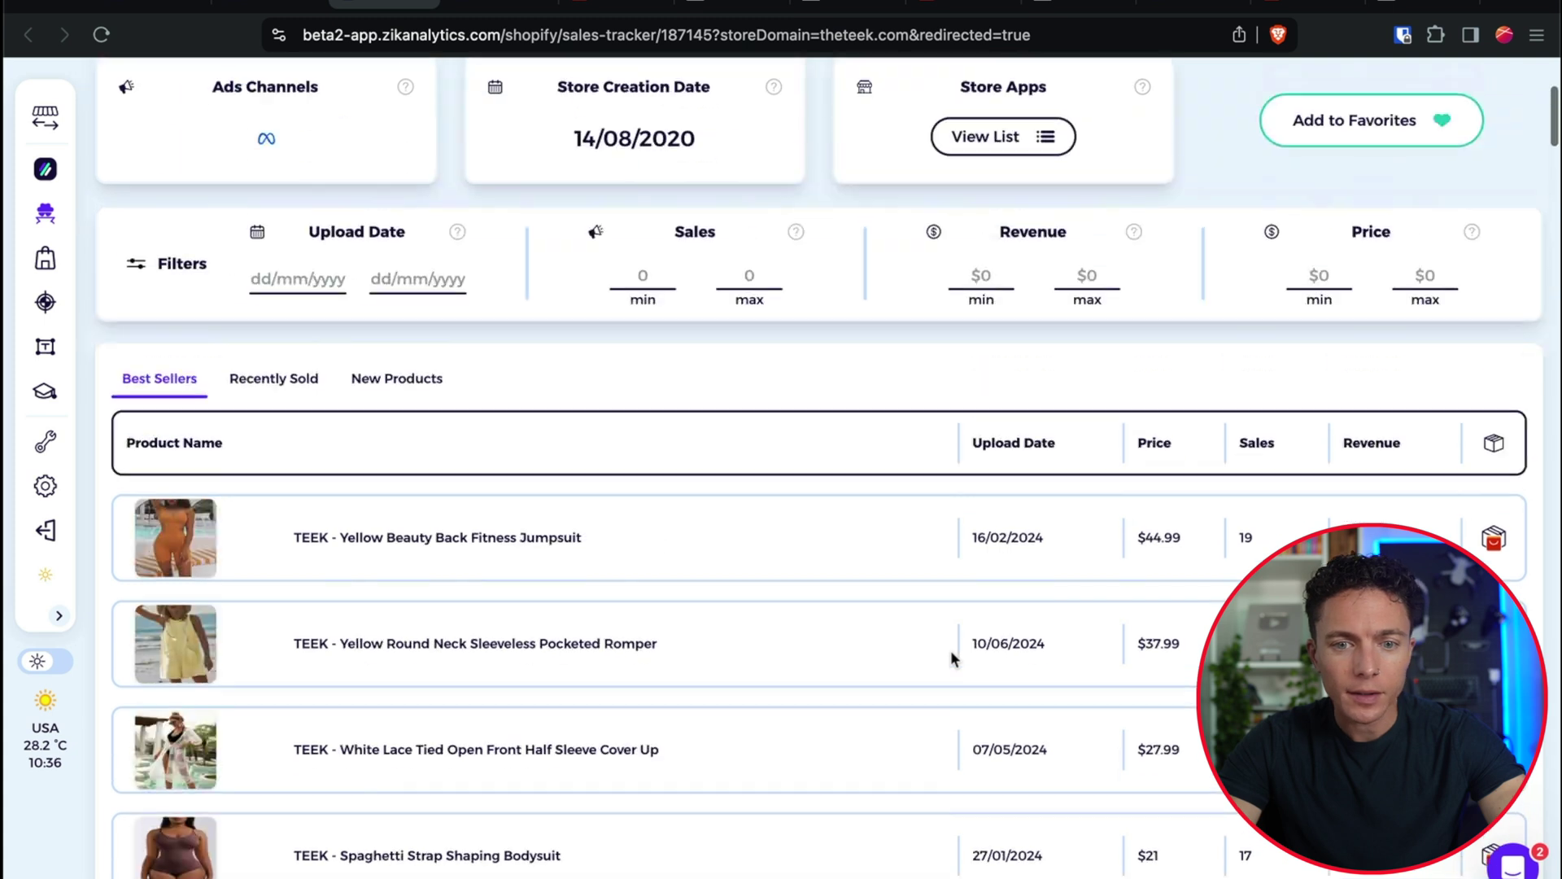
{"action": "scroll", "coordinate": [954, 657], "scroll_direction": "down", "scroll_amount": 4}
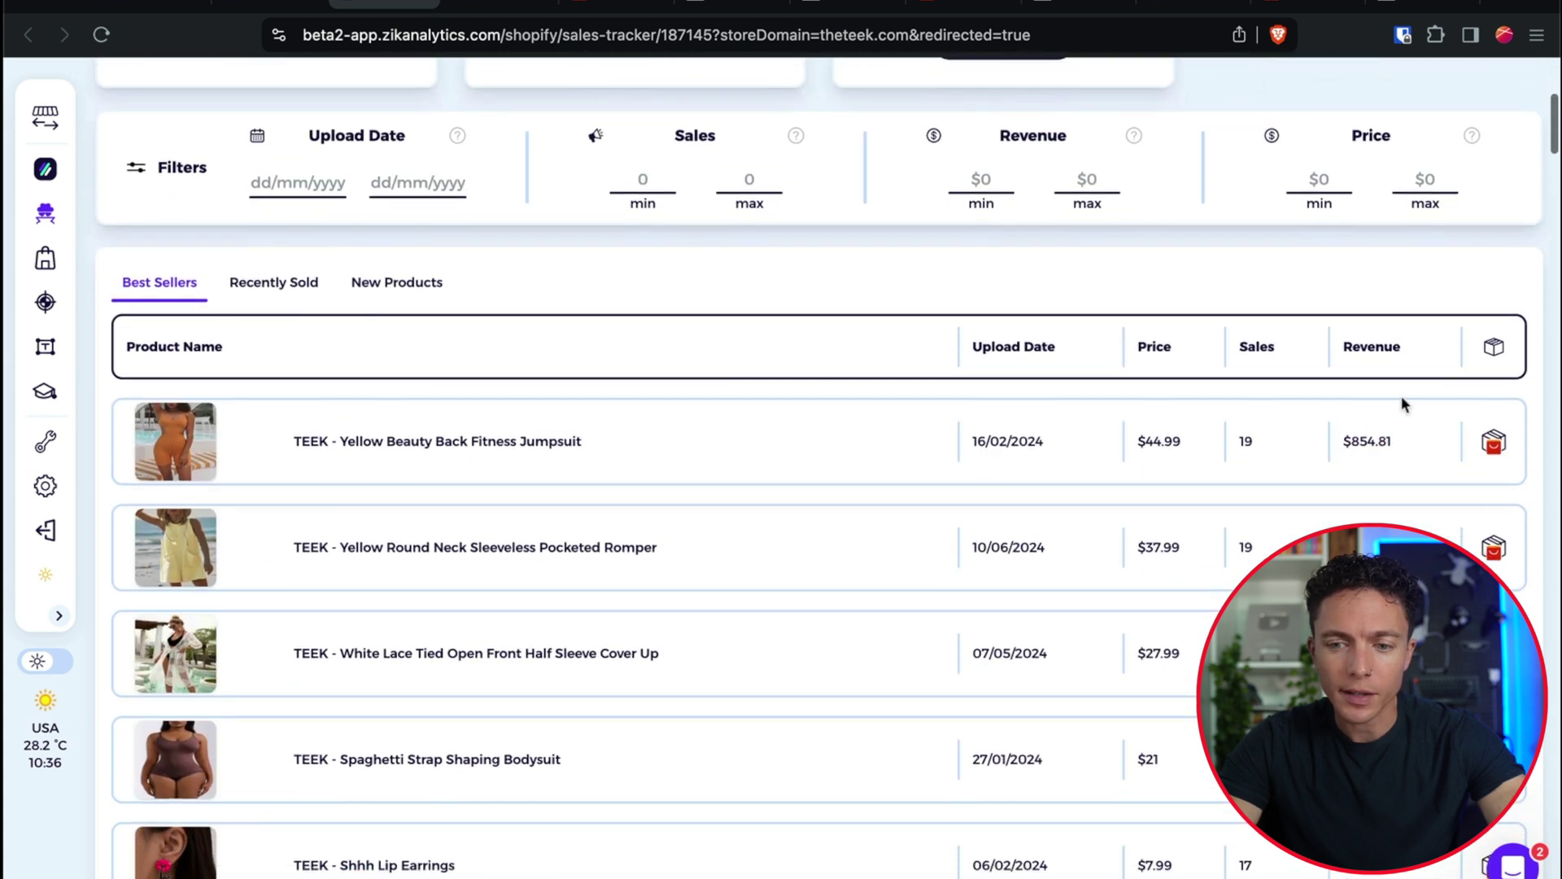
{"action": "left_click_drag", "start_coordinate": [1350, 441], "coordinate": [1405, 452]}
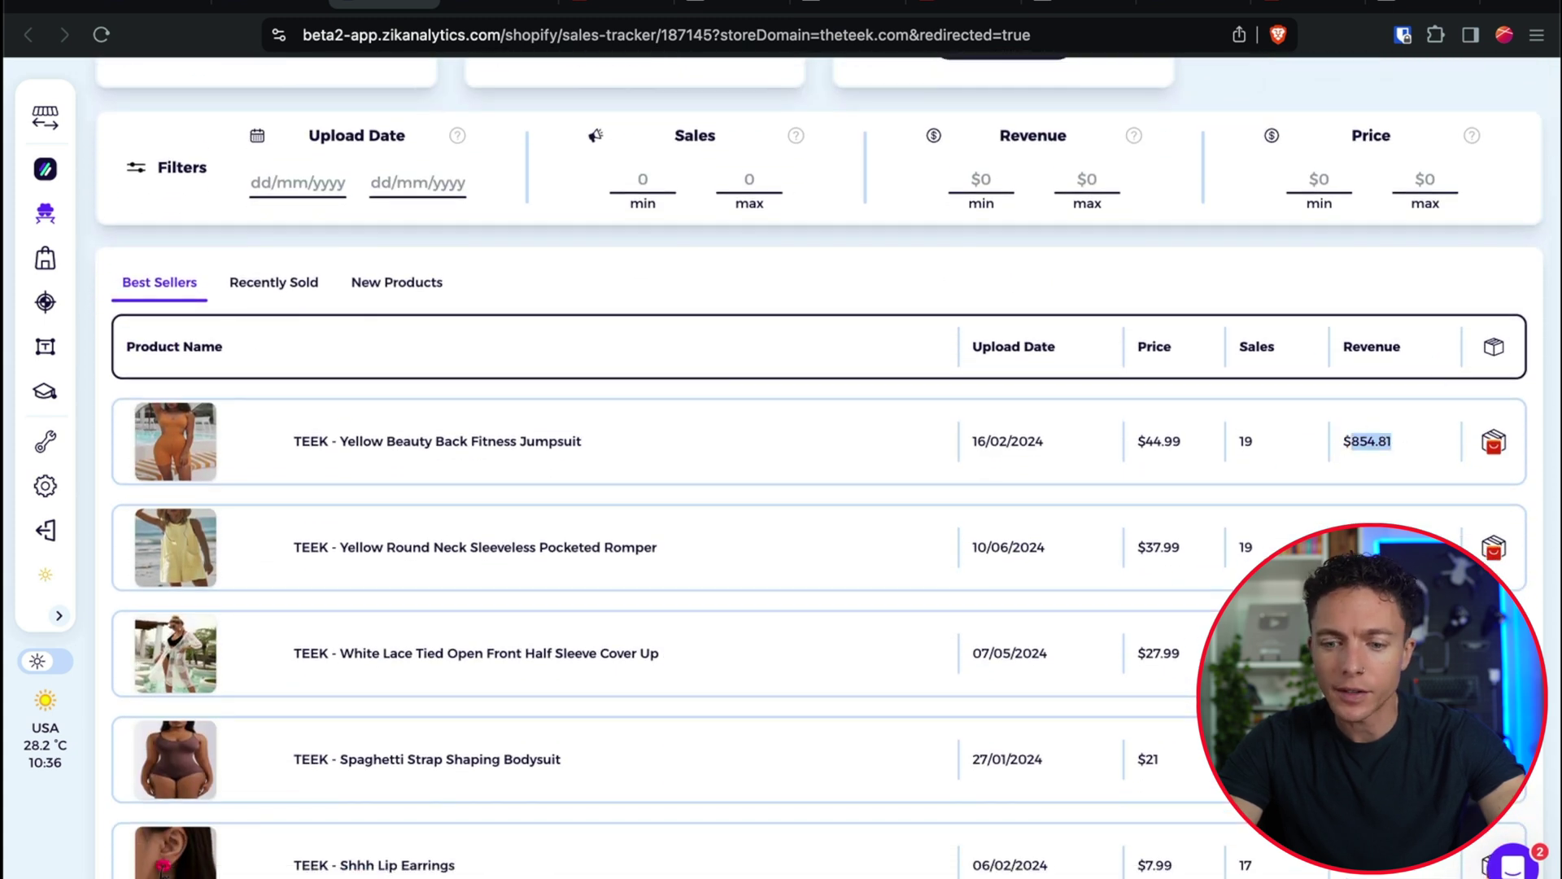
{"action": "scroll", "coordinate": [826, 468], "scroll_direction": "down", "scroll_amount": 4}
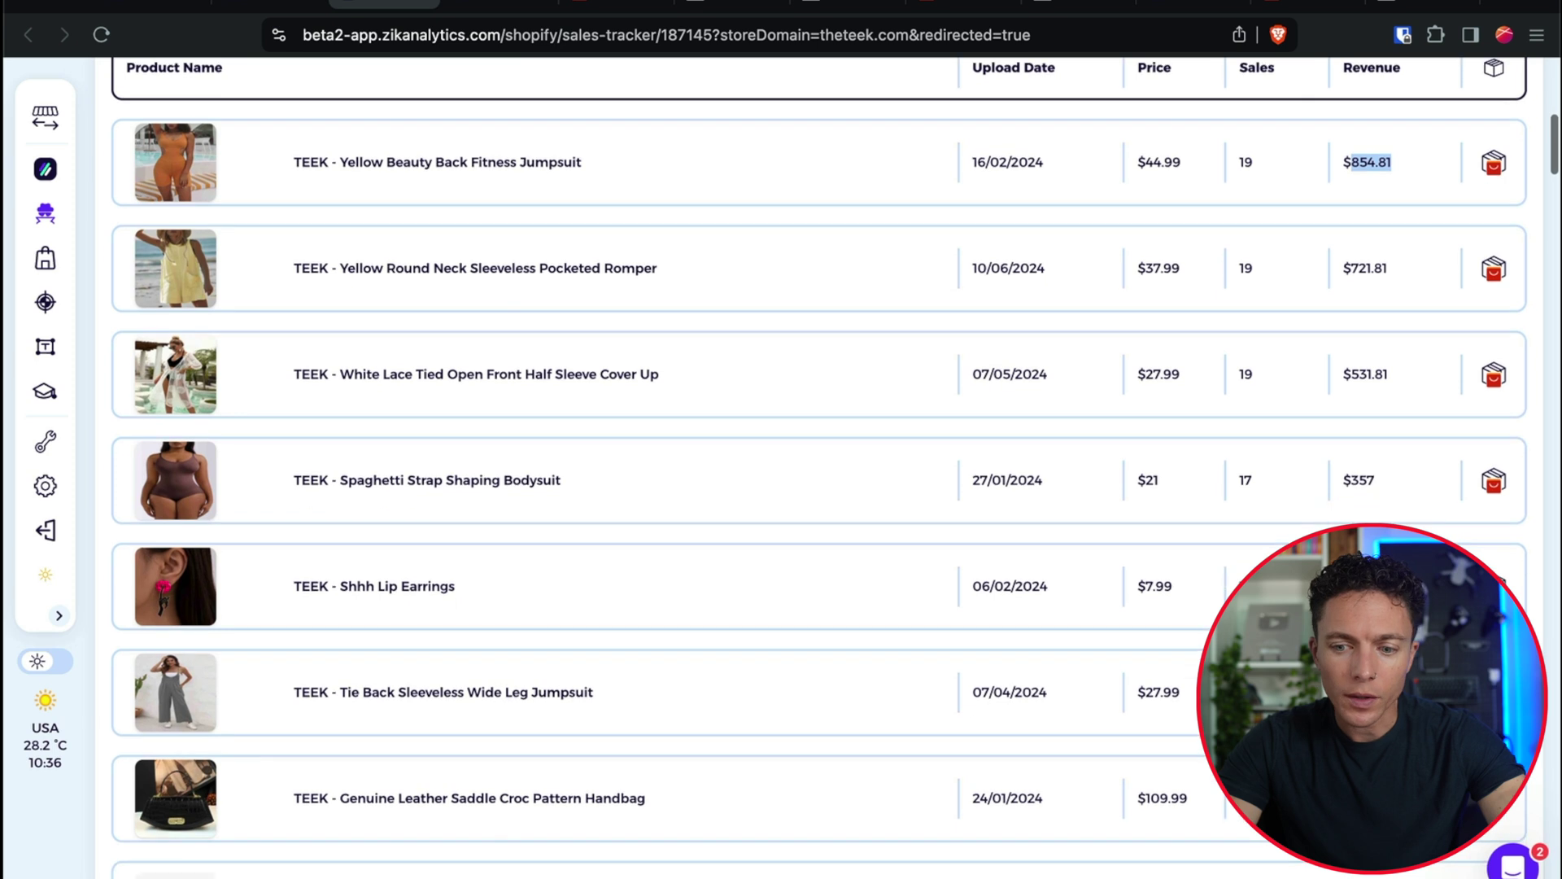
{"action": "scroll", "coordinate": [819, 468], "scroll_direction": "down", "scroll_amount": 1}
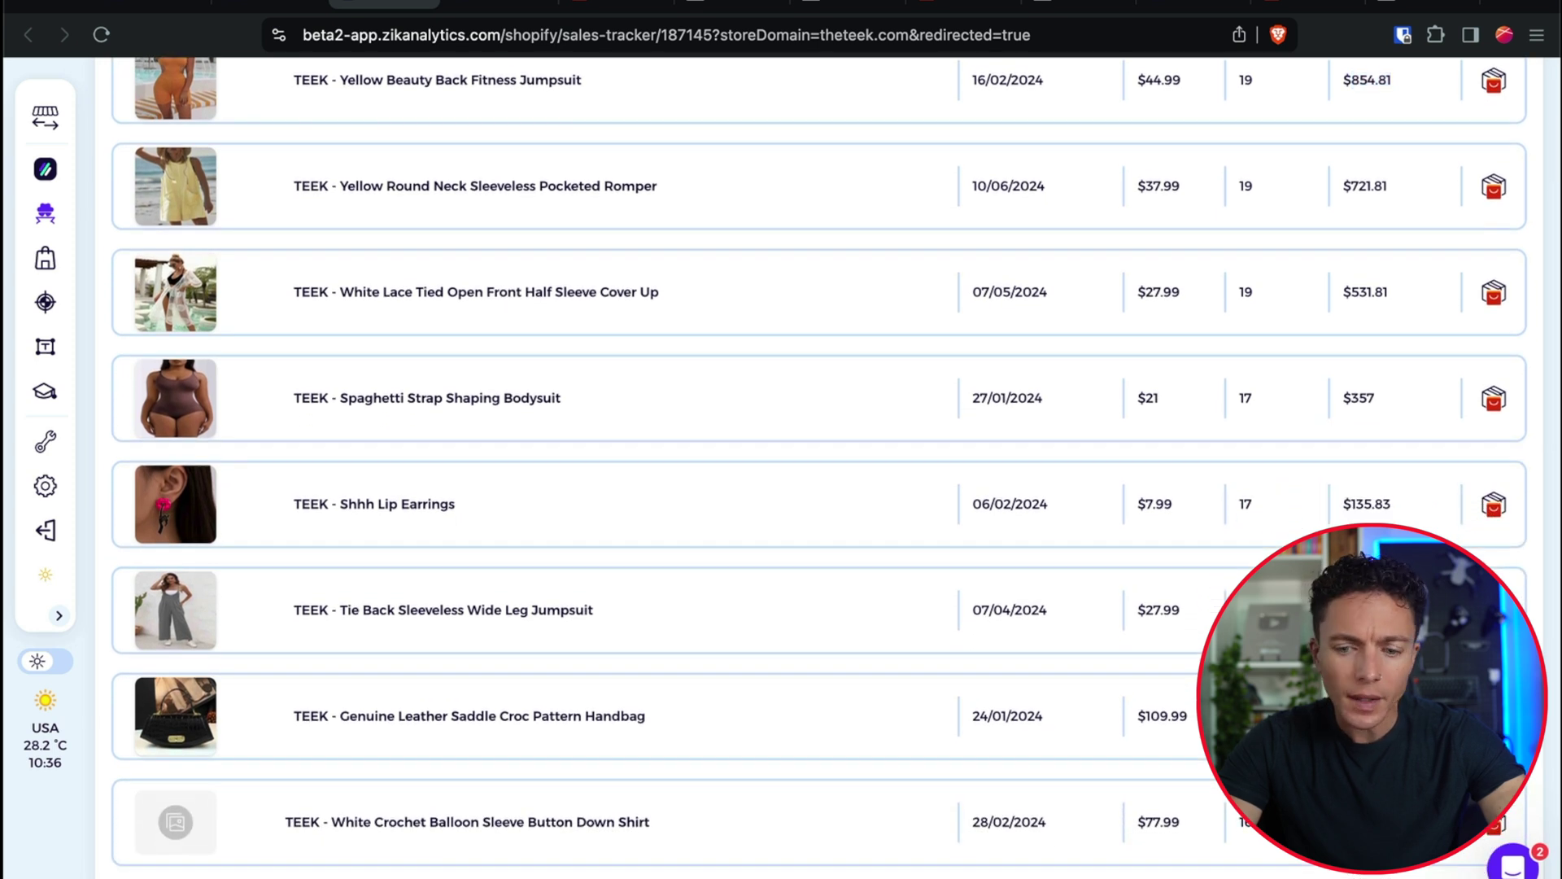
Step: Check the revenue of the Genuine Leather Saddle Croc Pattern Handbag among TEEK's best sellers
{"action": "scroll", "coordinate": [826, 468], "scroll_direction": "down", "scroll_amount": 4}
{"action": "double_click", "coordinate": [1375, 488]}
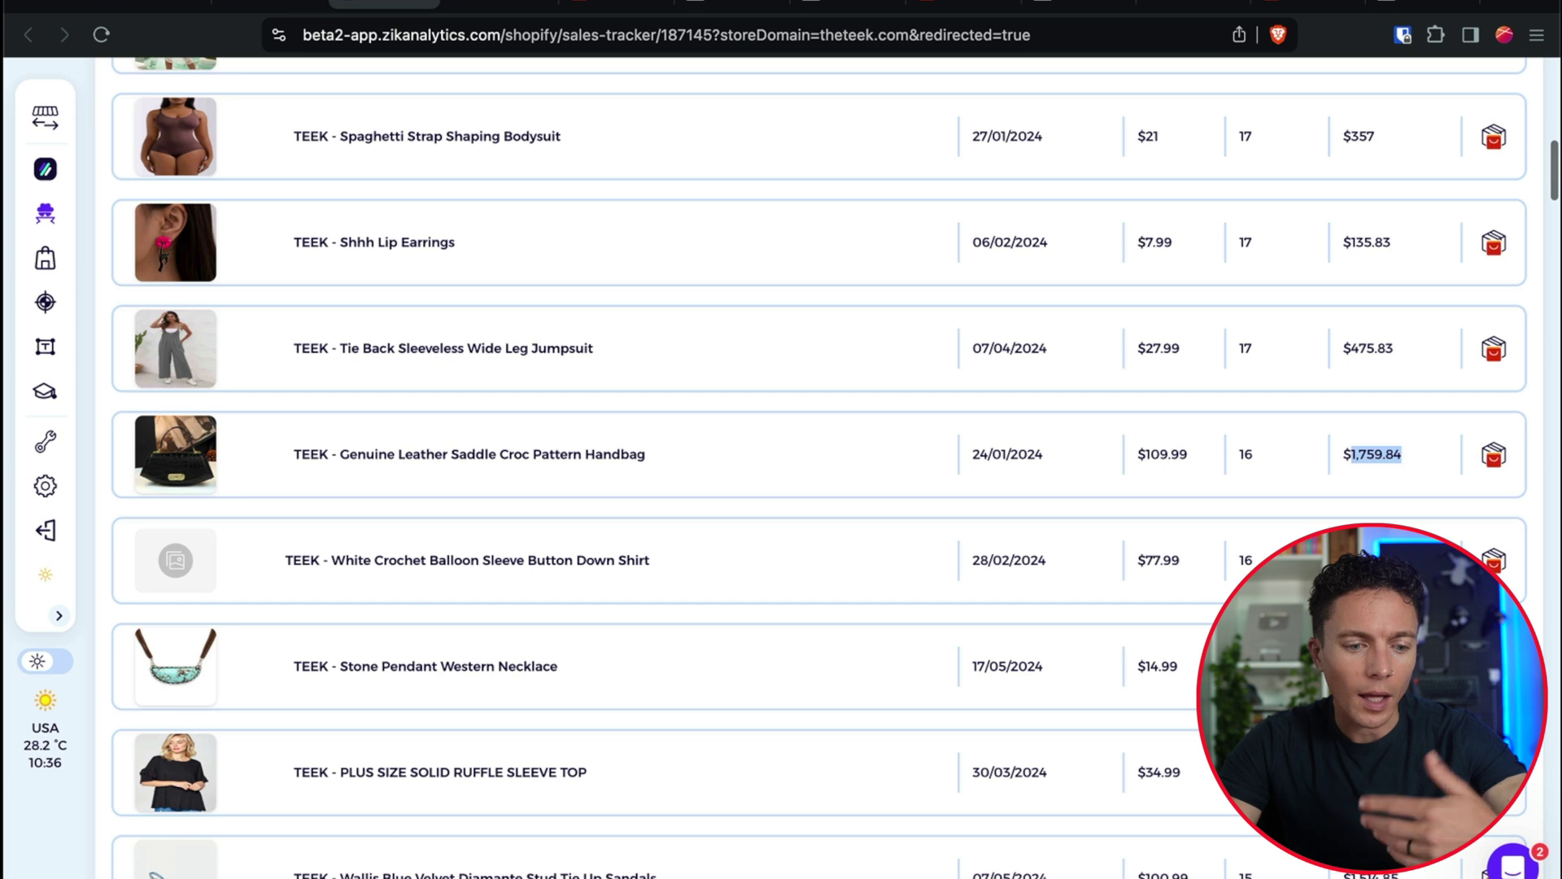
{"action": "scroll", "coordinate": [825, 468], "scroll_direction": "up", "scroll_amount": 13}
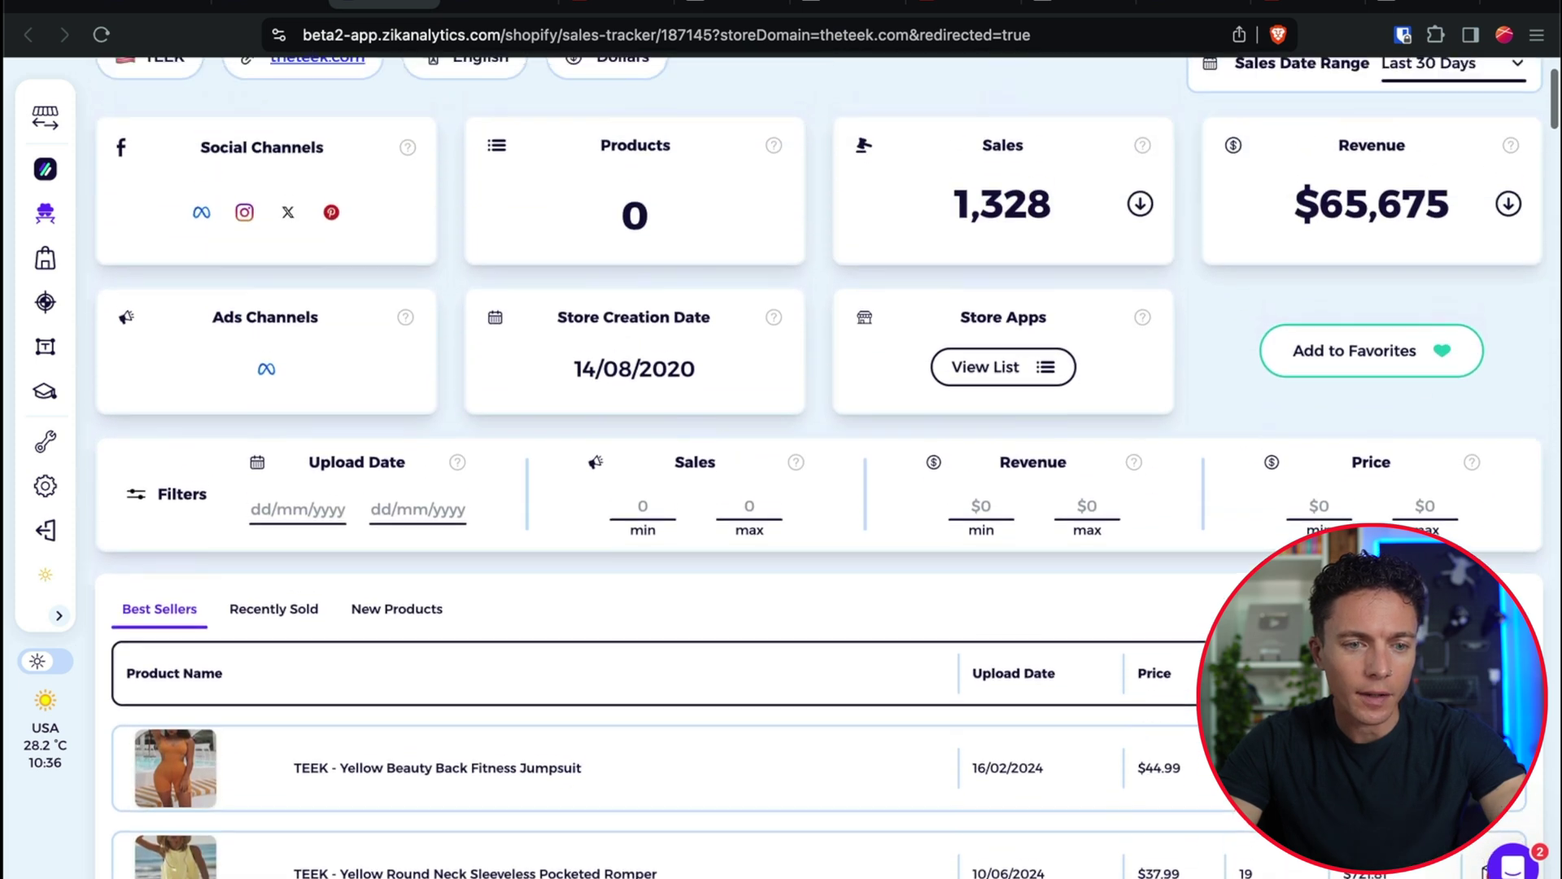
Step: Review TEEK's social channels and ads channels in the store overview
{"action": "scroll", "coordinate": [359, 447], "scroll_direction": "up", "scroll_amount": 2}
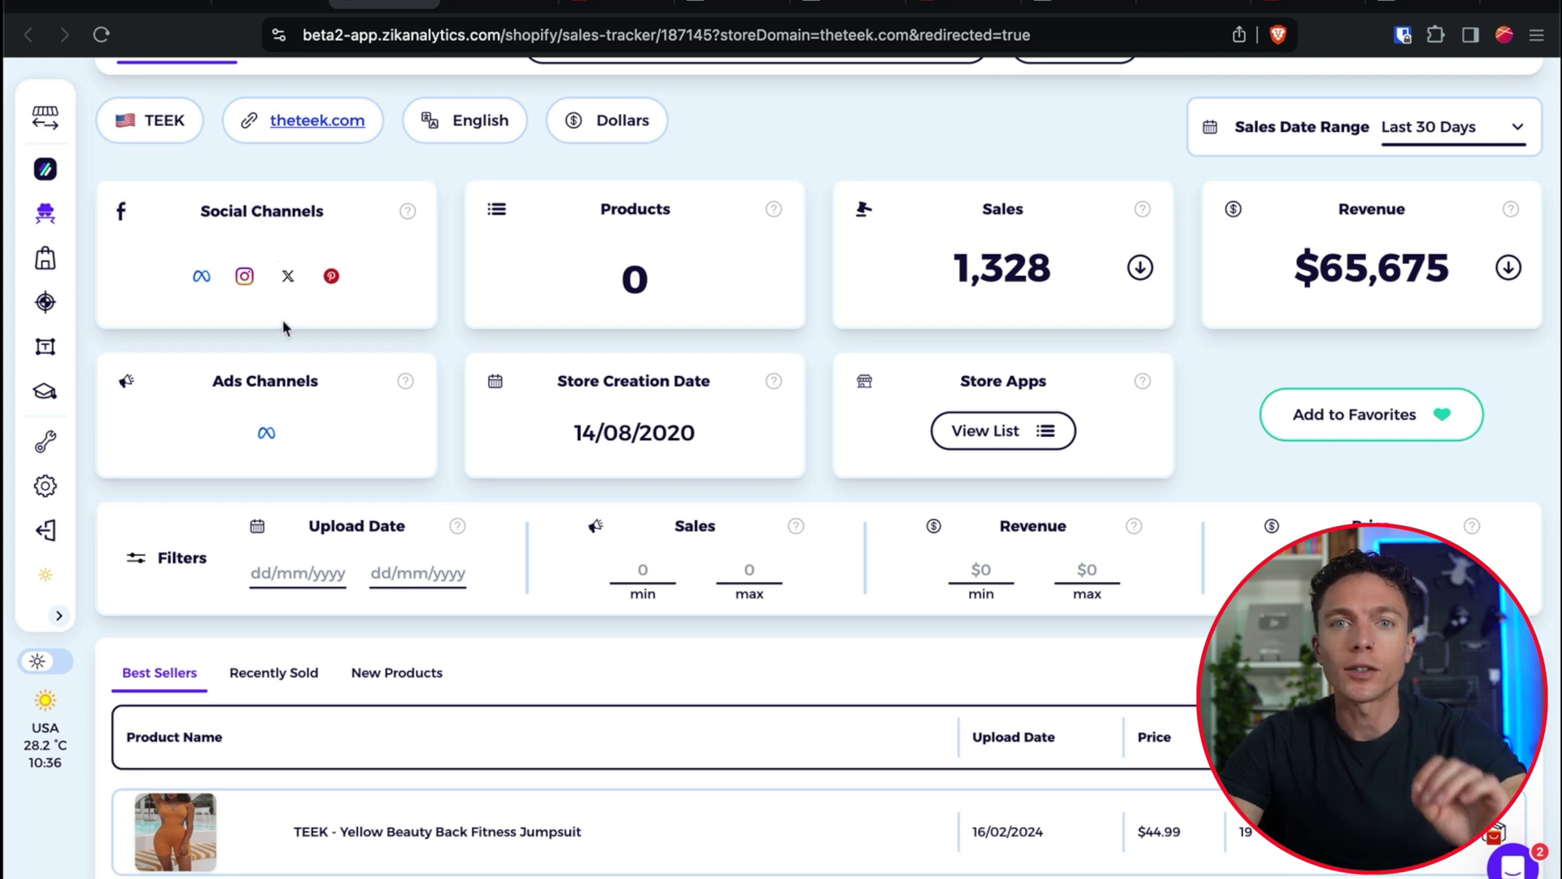
{"action": "scroll", "coordinate": [146, 333], "scroll_direction": "up", "scroll_amount": 5}
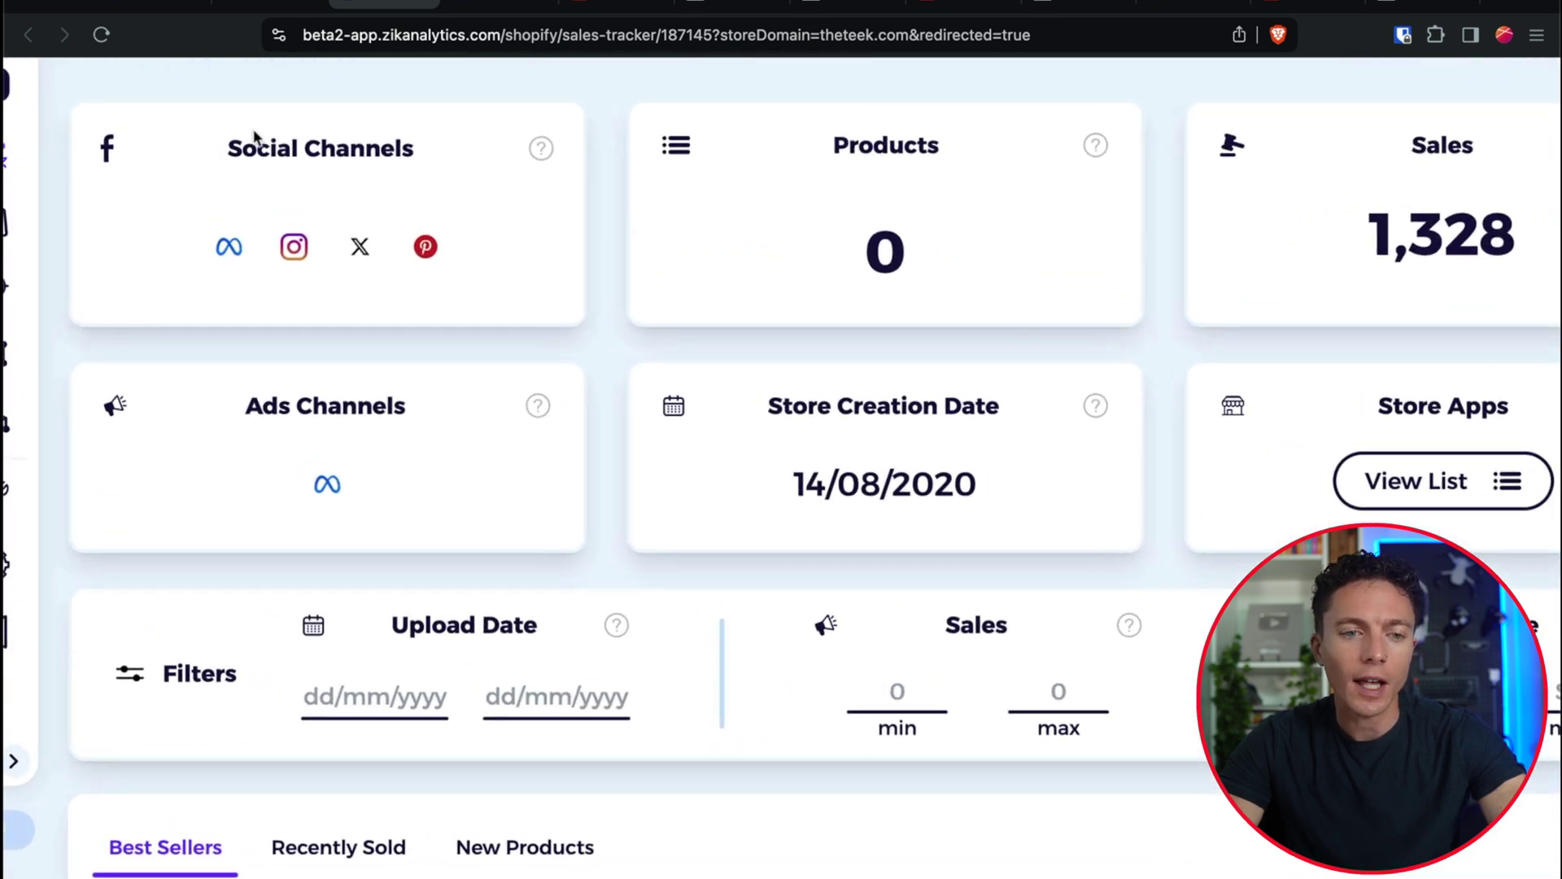
{"action": "left_click_drag", "start_coordinate": [229, 148], "coordinate": [454, 157]}
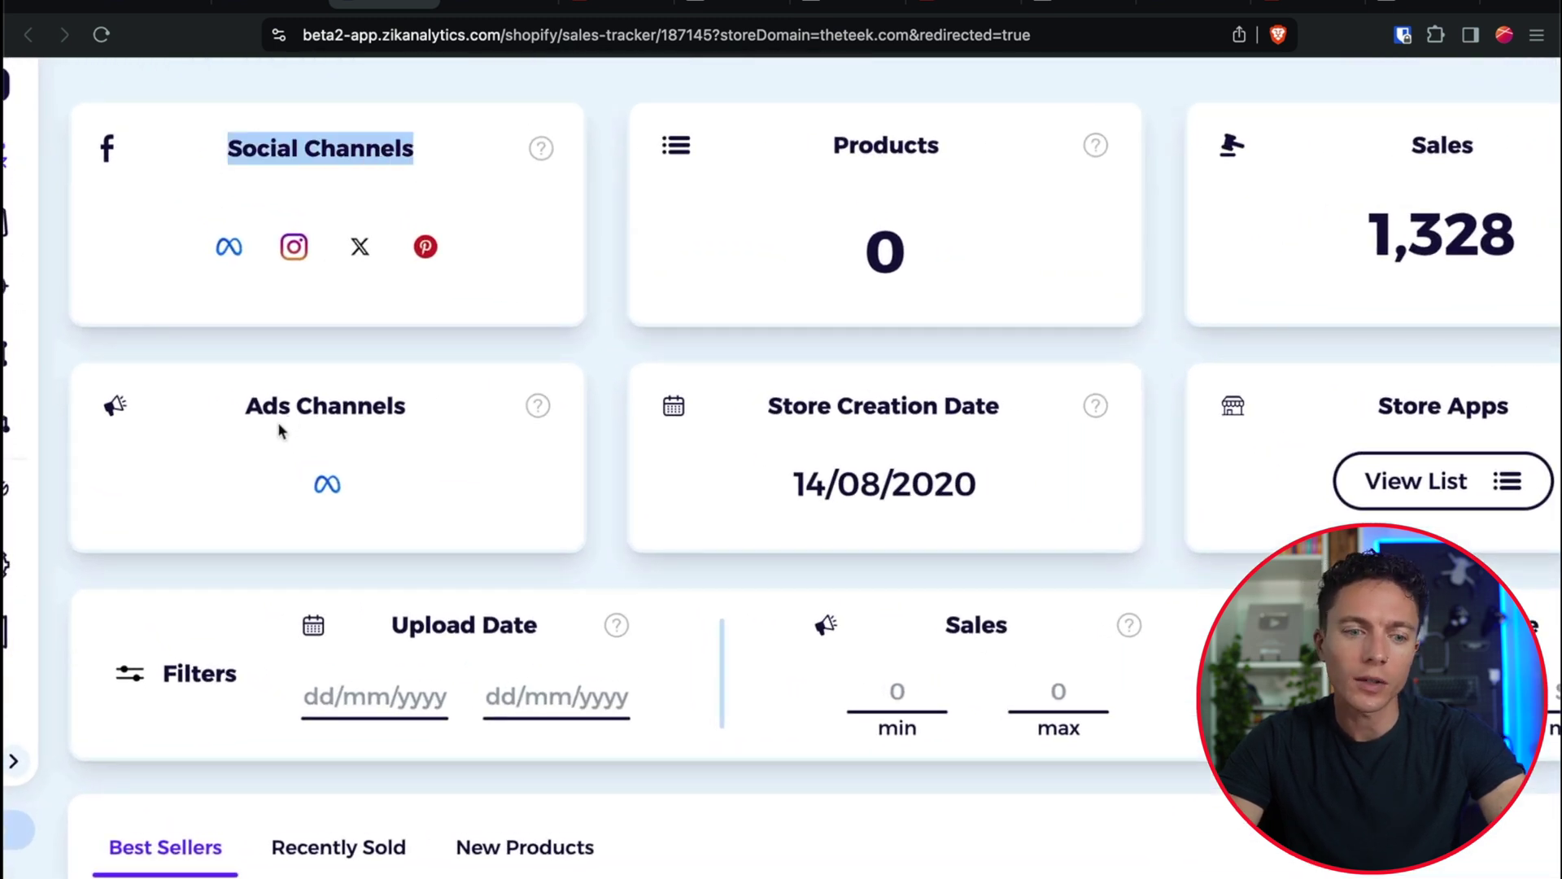
{"action": "left_click_drag", "start_coordinate": [245, 406], "coordinate": [422, 415]}
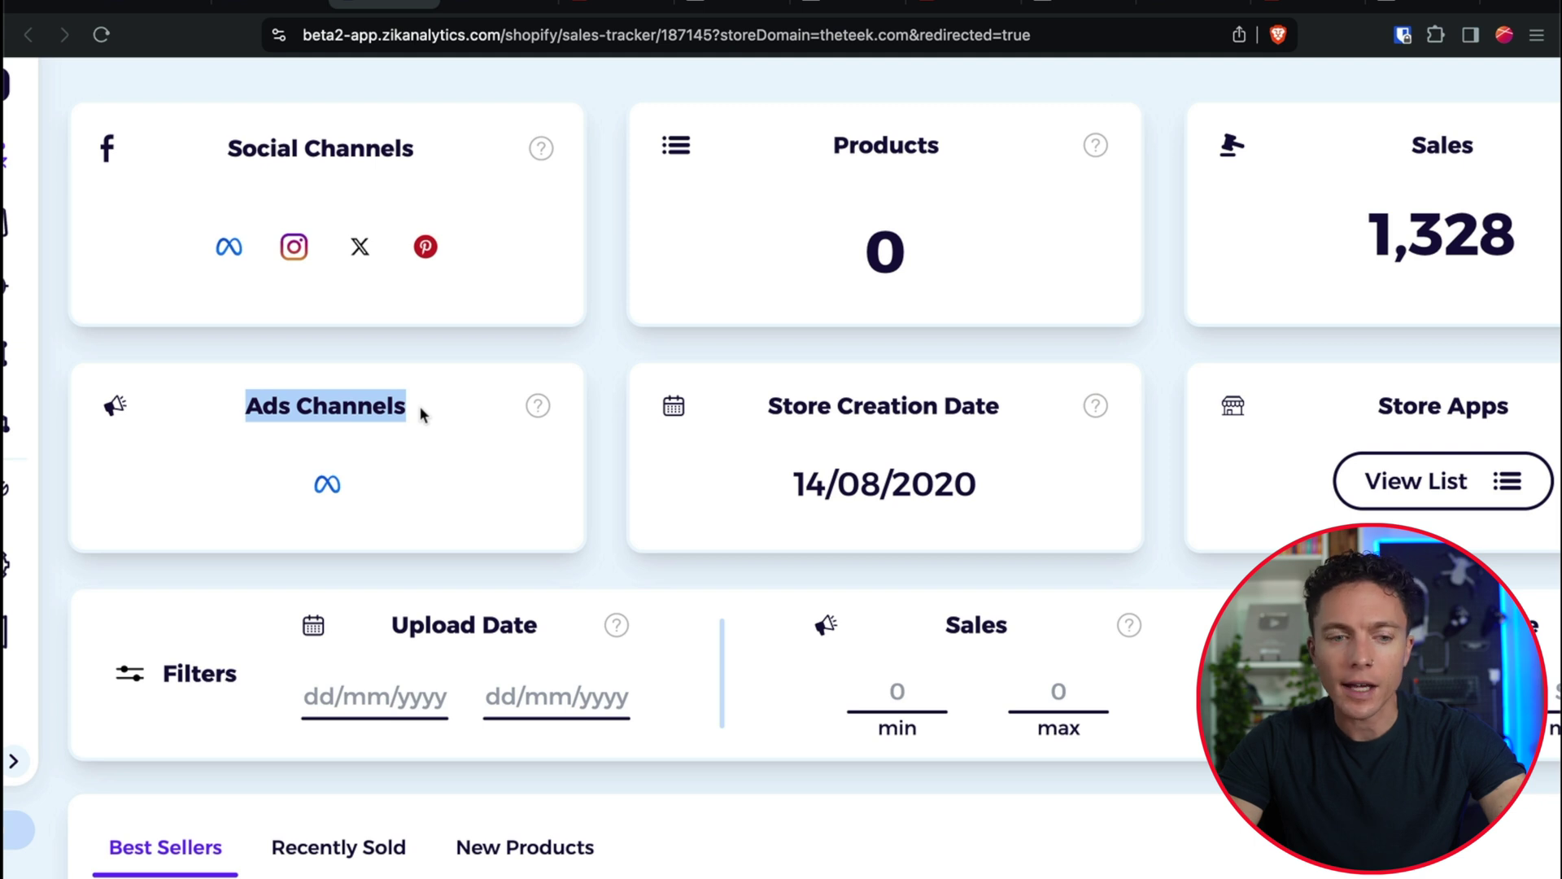
{"action": "left_click", "coordinate": [422, 415]}
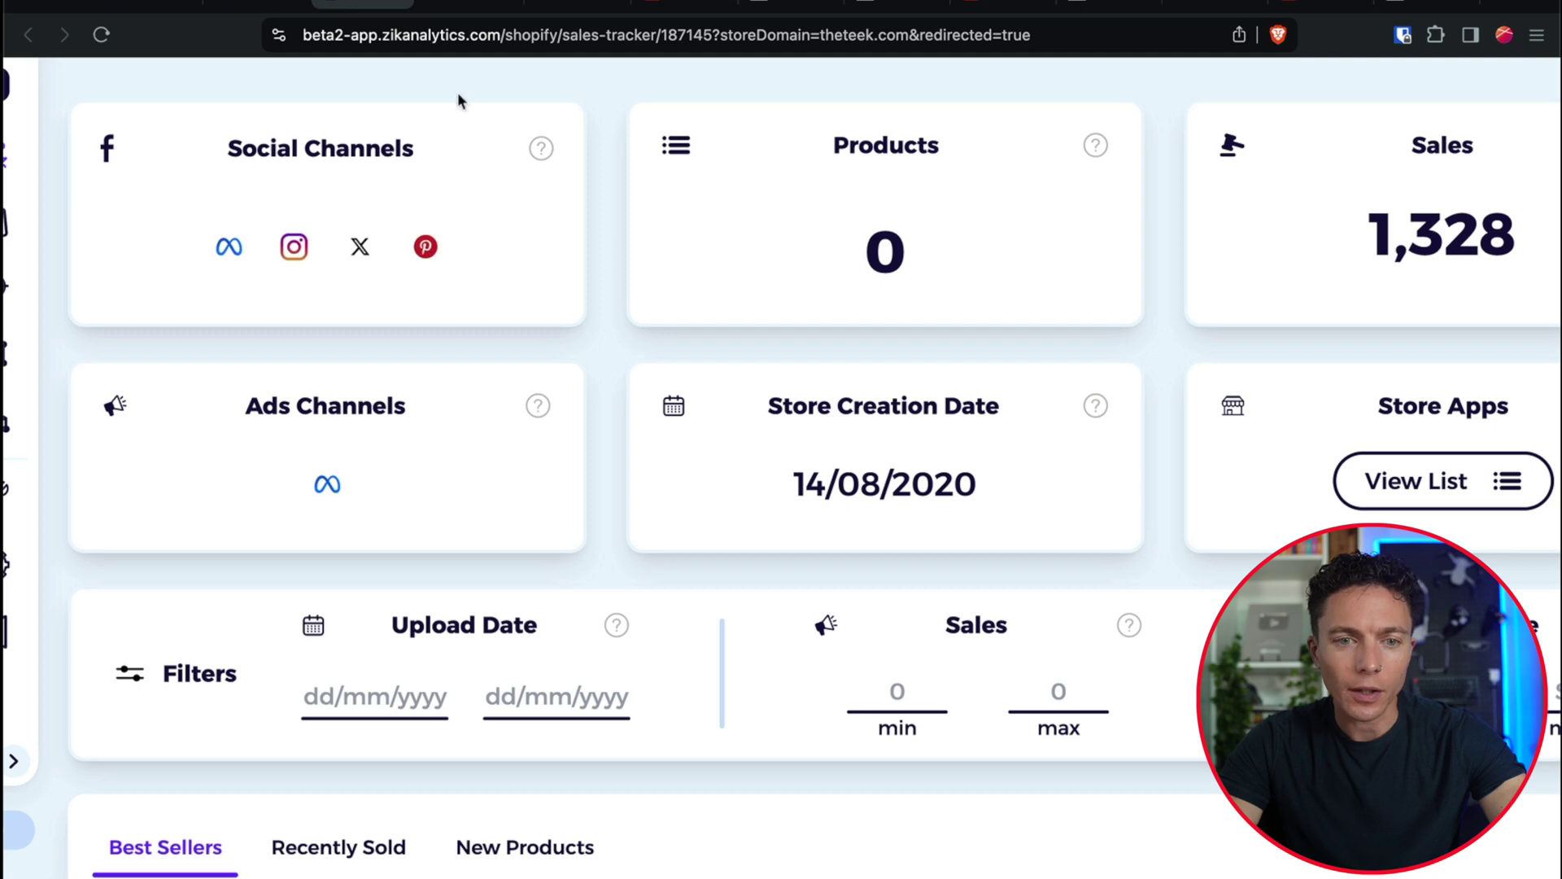
Step: Open TEEK's Pinterest profile from its social channels and browse the product pins
{"action": "left_click", "coordinate": [425, 246]}
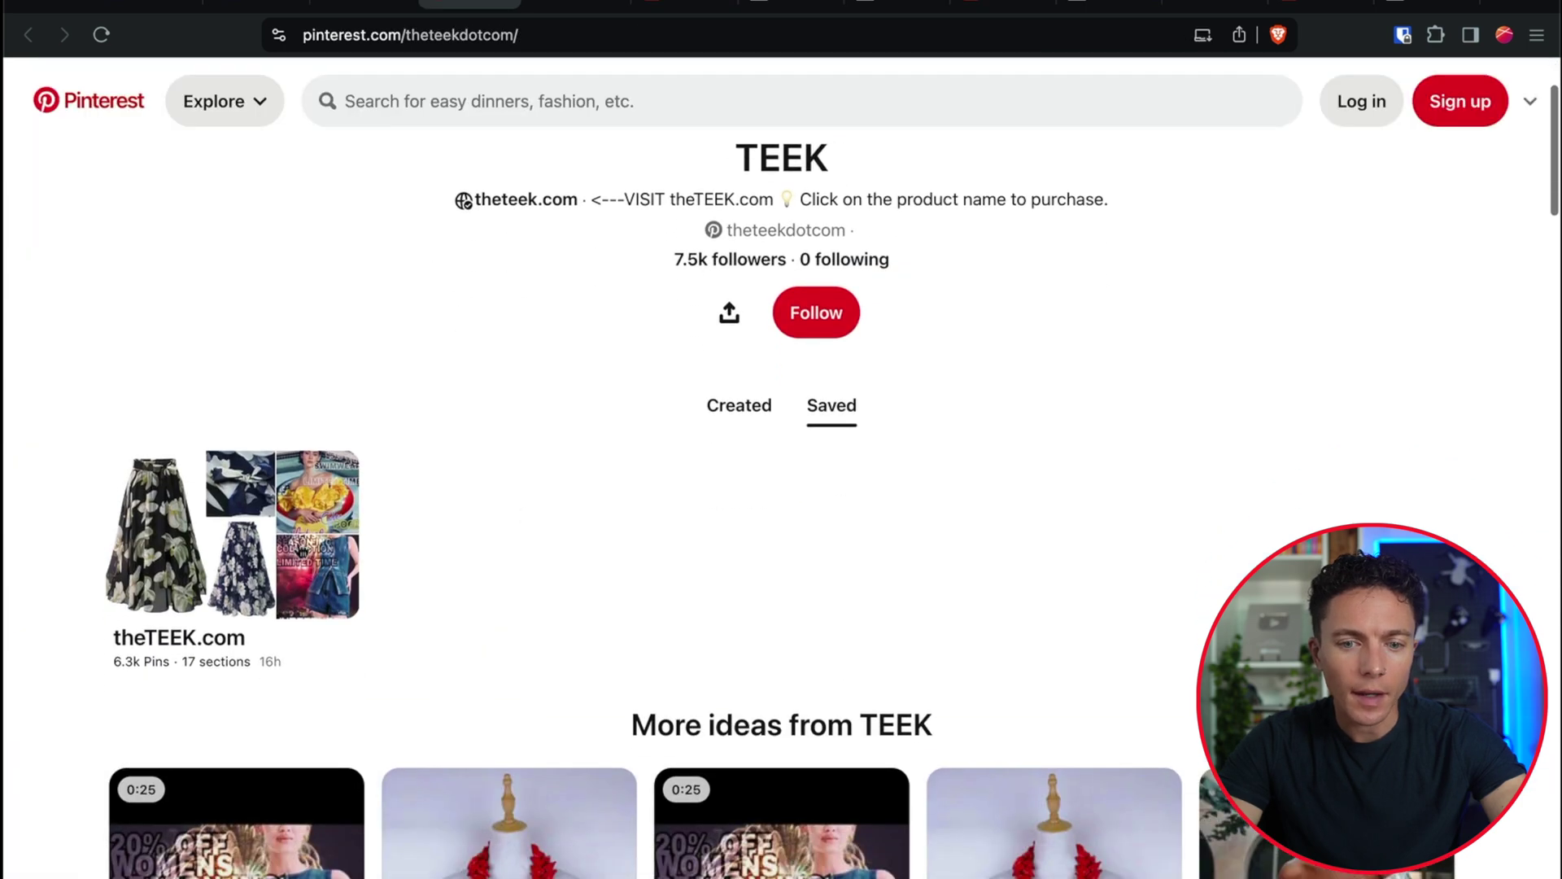
{"action": "scroll", "coordinate": [586, 661], "scroll_direction": "down", "scroll_amount": 15}
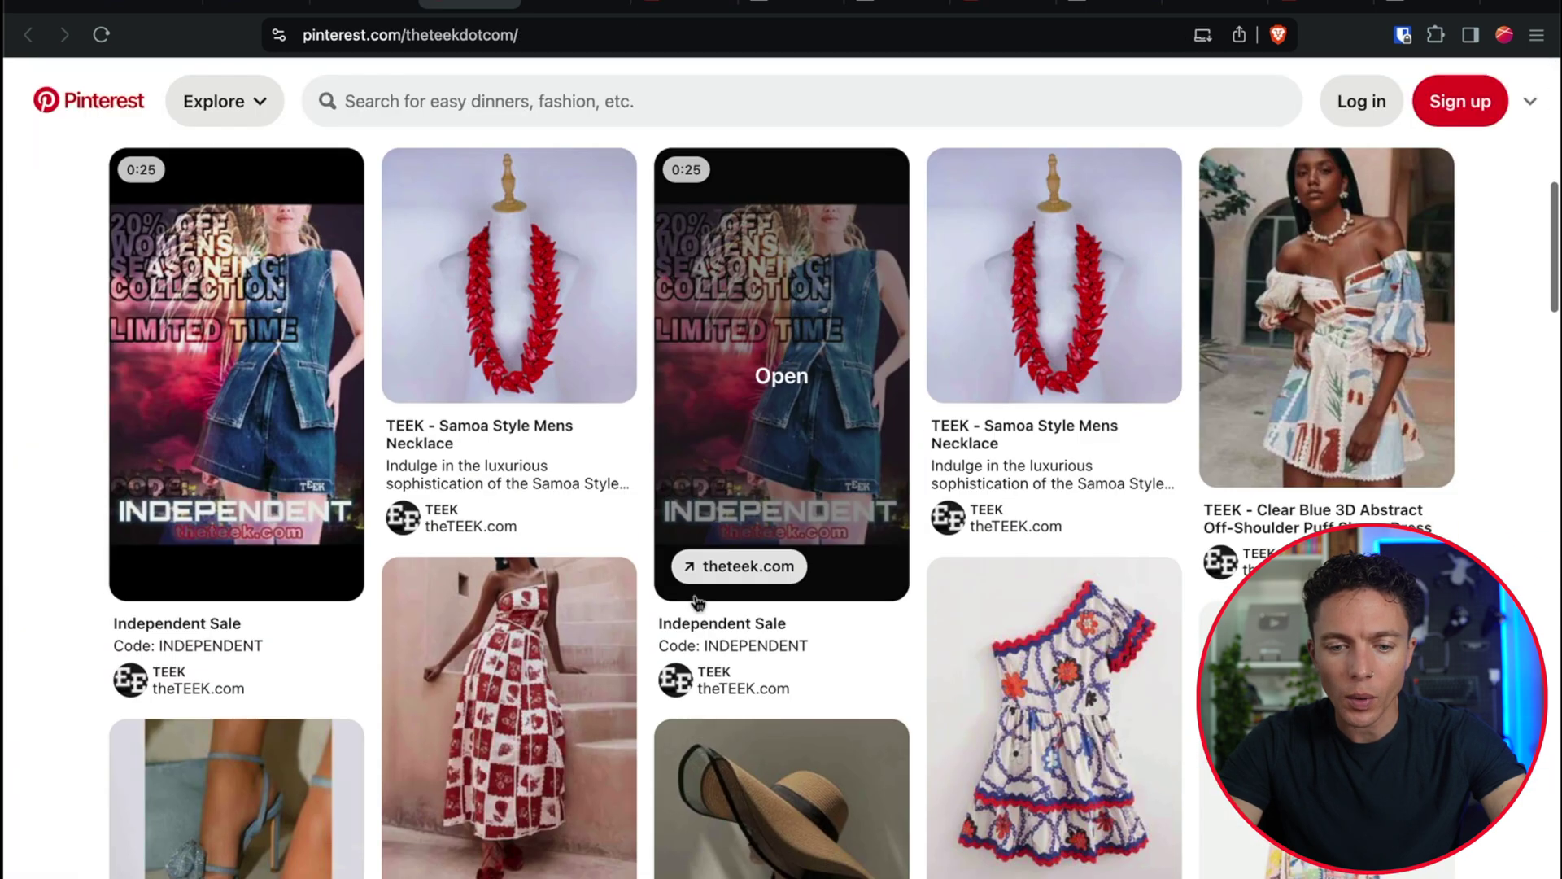
{"action": "scroll", "coordinate": [690, 616], "scroll_direction": "down", "scroll_amount": 15}
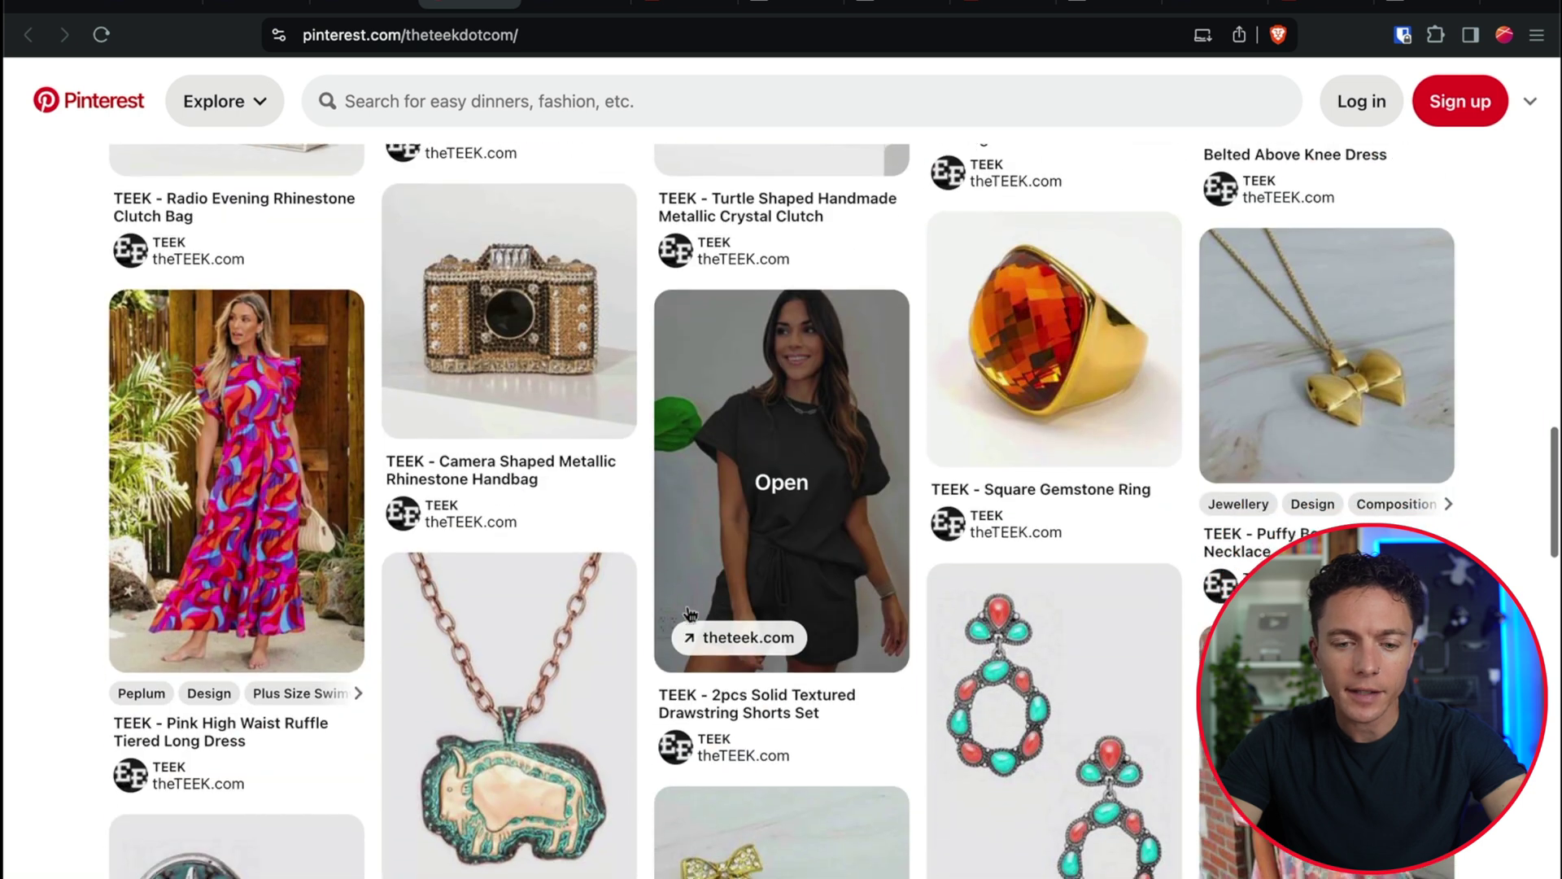
{"action": "scroll", "coordinate": [690, 616], "scroll_direction": "down", "scroll_amount": 3}
{"action": "scroll", "coordinate": [690, 616], "scroll_direction": "up", "scroll_amount": 5}
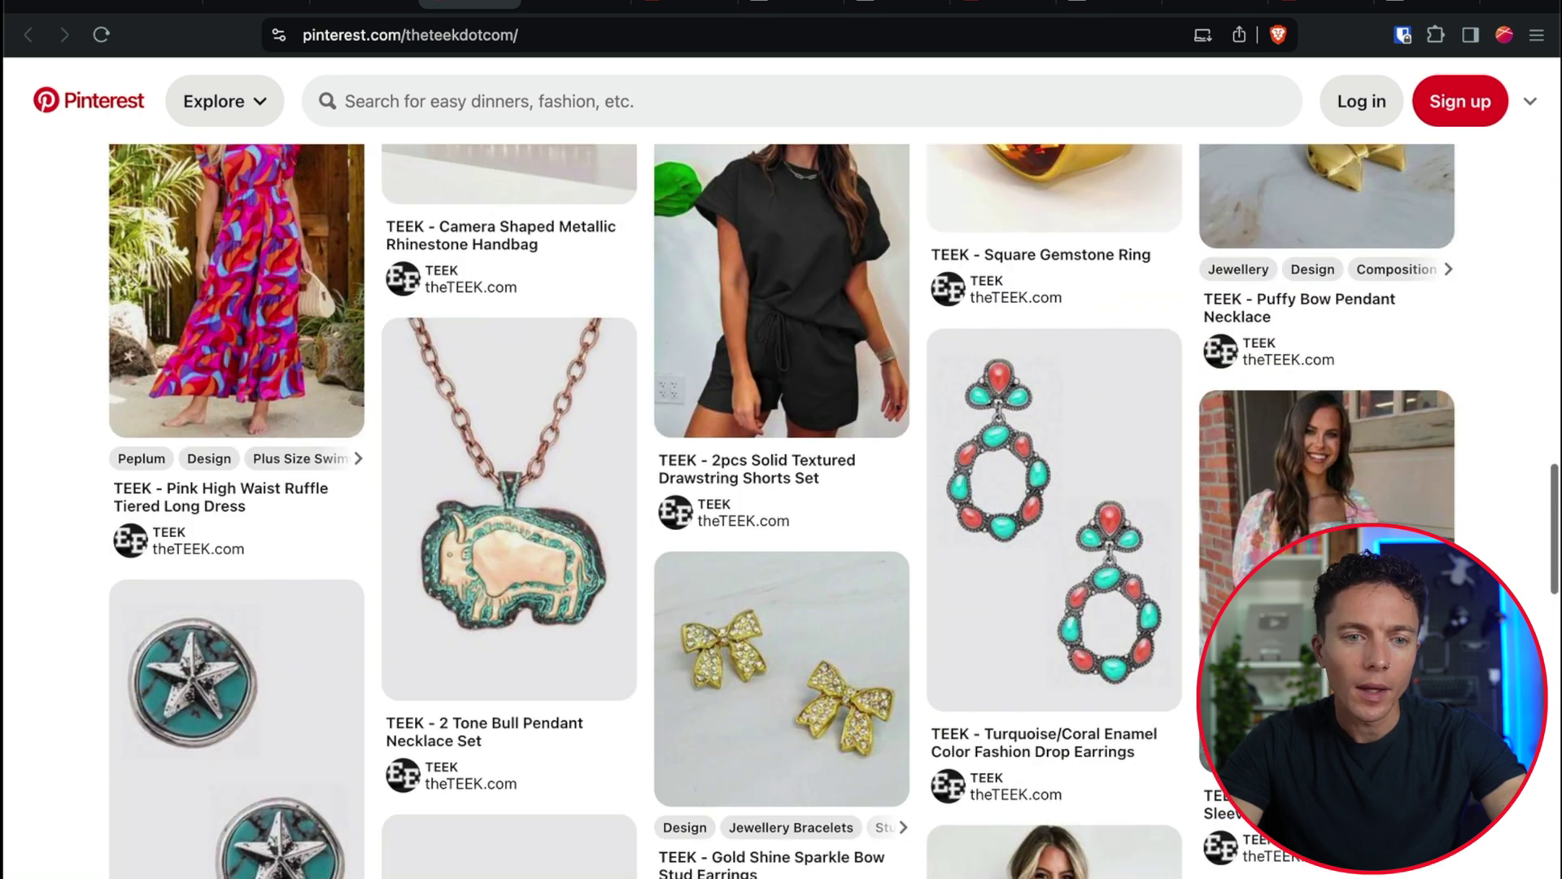
Step: Return to TEEK's Sales Tracker page and try to open the store's Instagram profile
{"action": "left_click", "coordinate": [364, 5]}
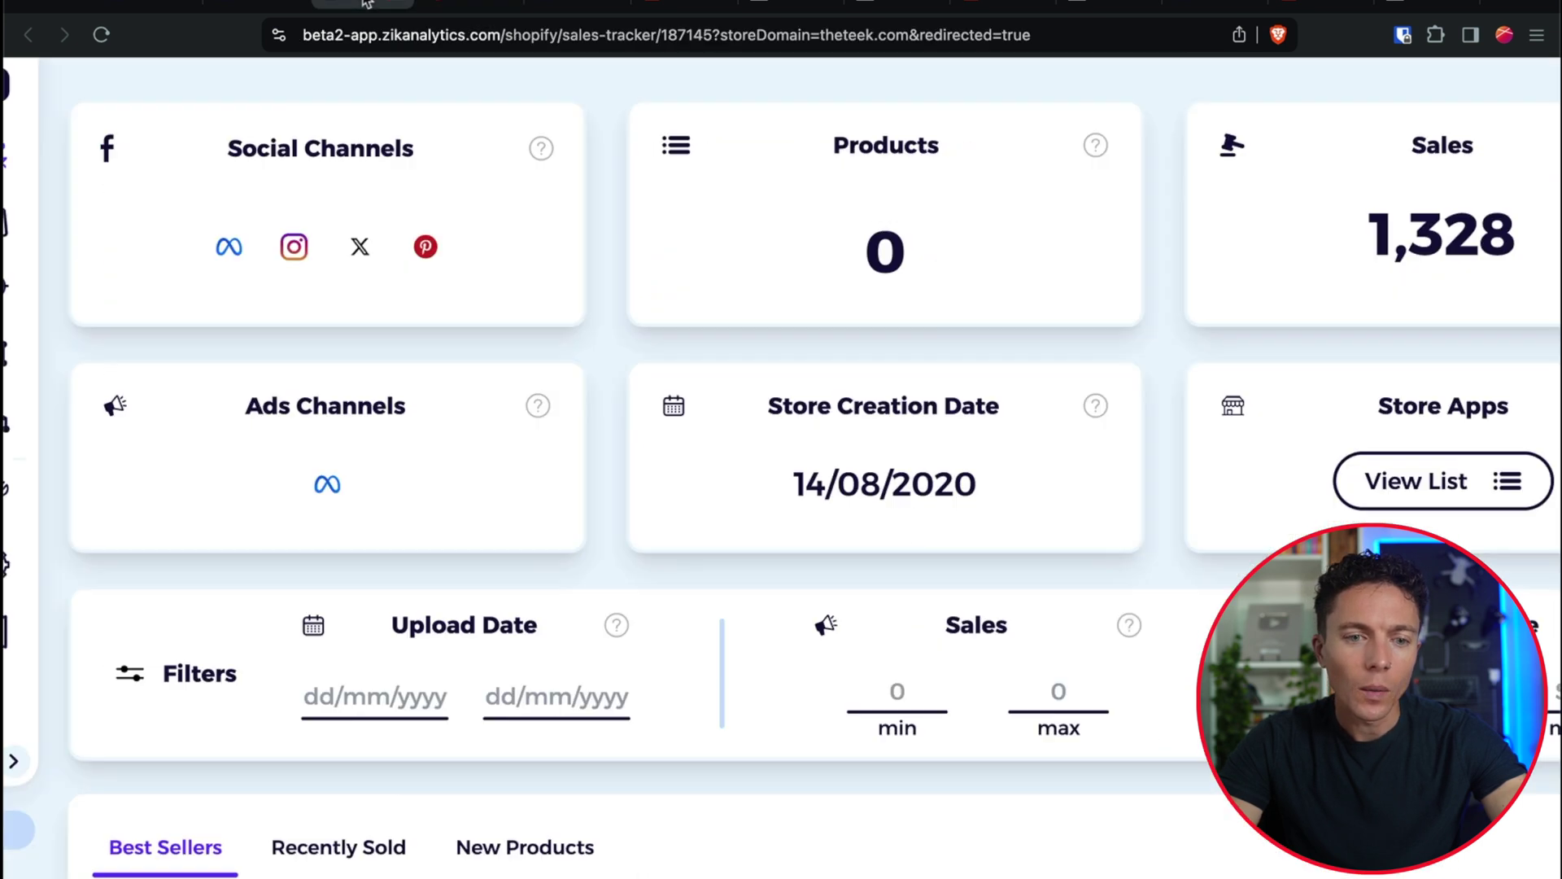
{"action": "left_click", "coordinate": [298, 251]}
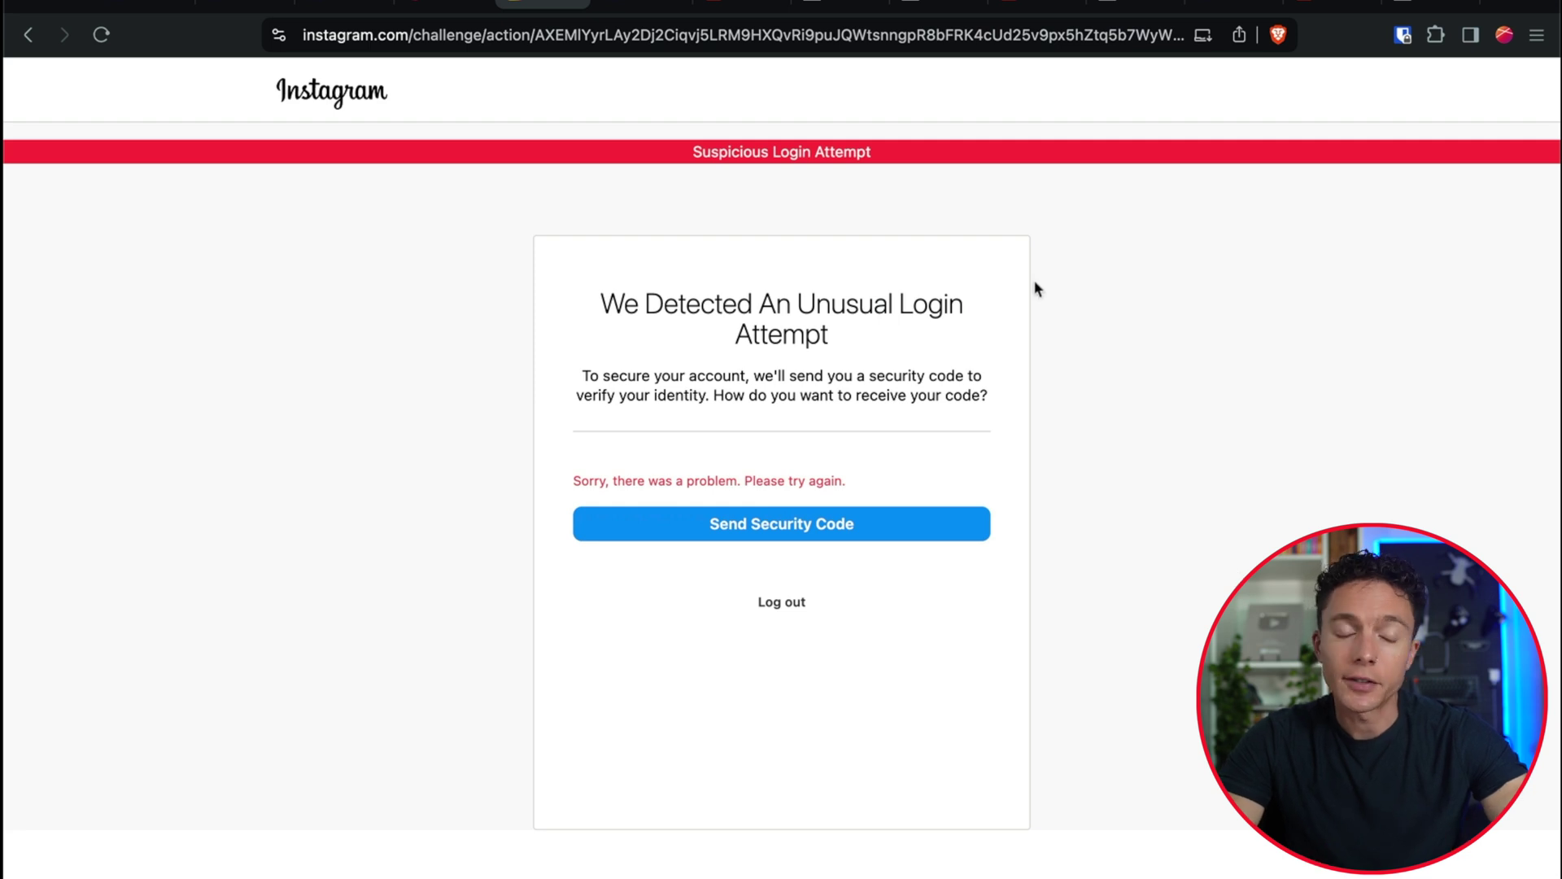
Step: Go back to TEEK's Sales Tracker page and open its Meta ads channel in the Ad Library
{"action": "left_click", "coordinate": [348, 4]}
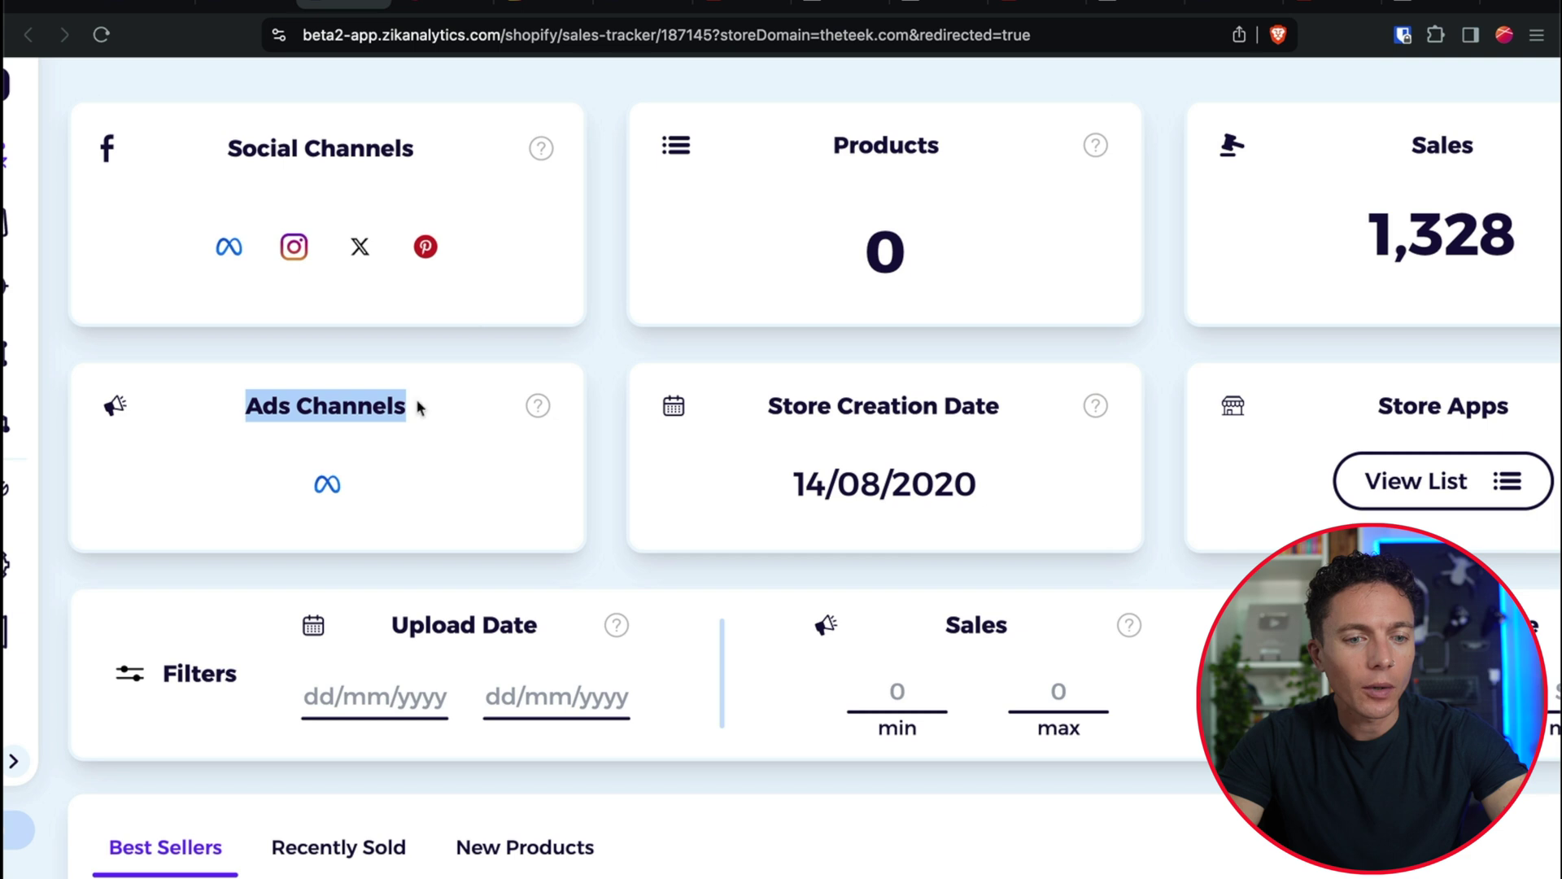
{"action": "left_click", "coordinate": [371, 403]}
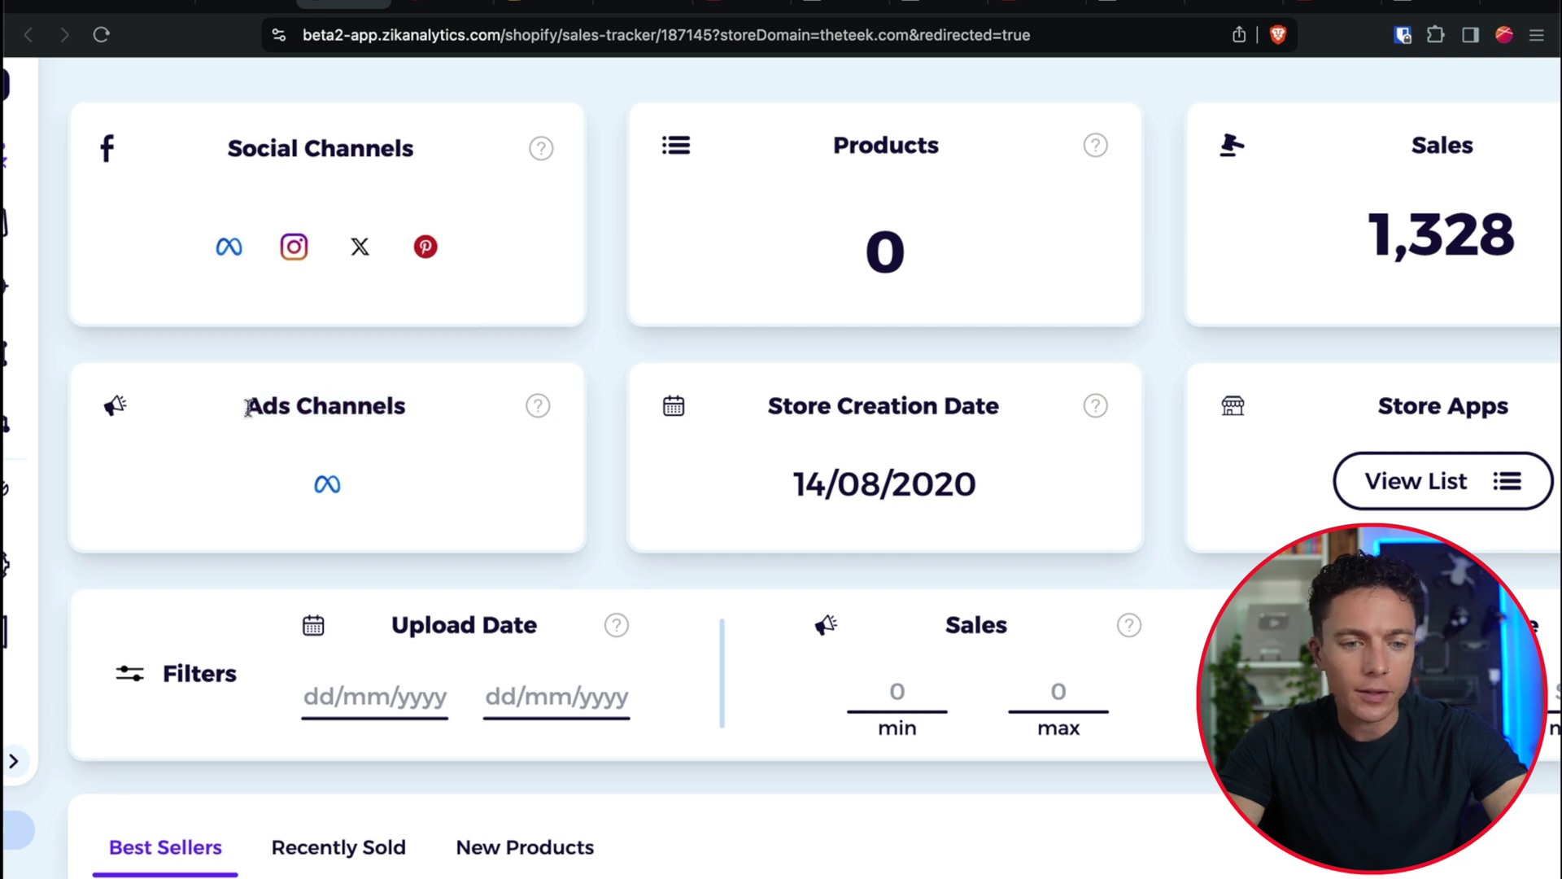
{"action": "left_click_drag", "start_coordinate": [247, 408], "coordinate": [407, 415]}
{"action": "left_click", "coordinate": [409, 414]}
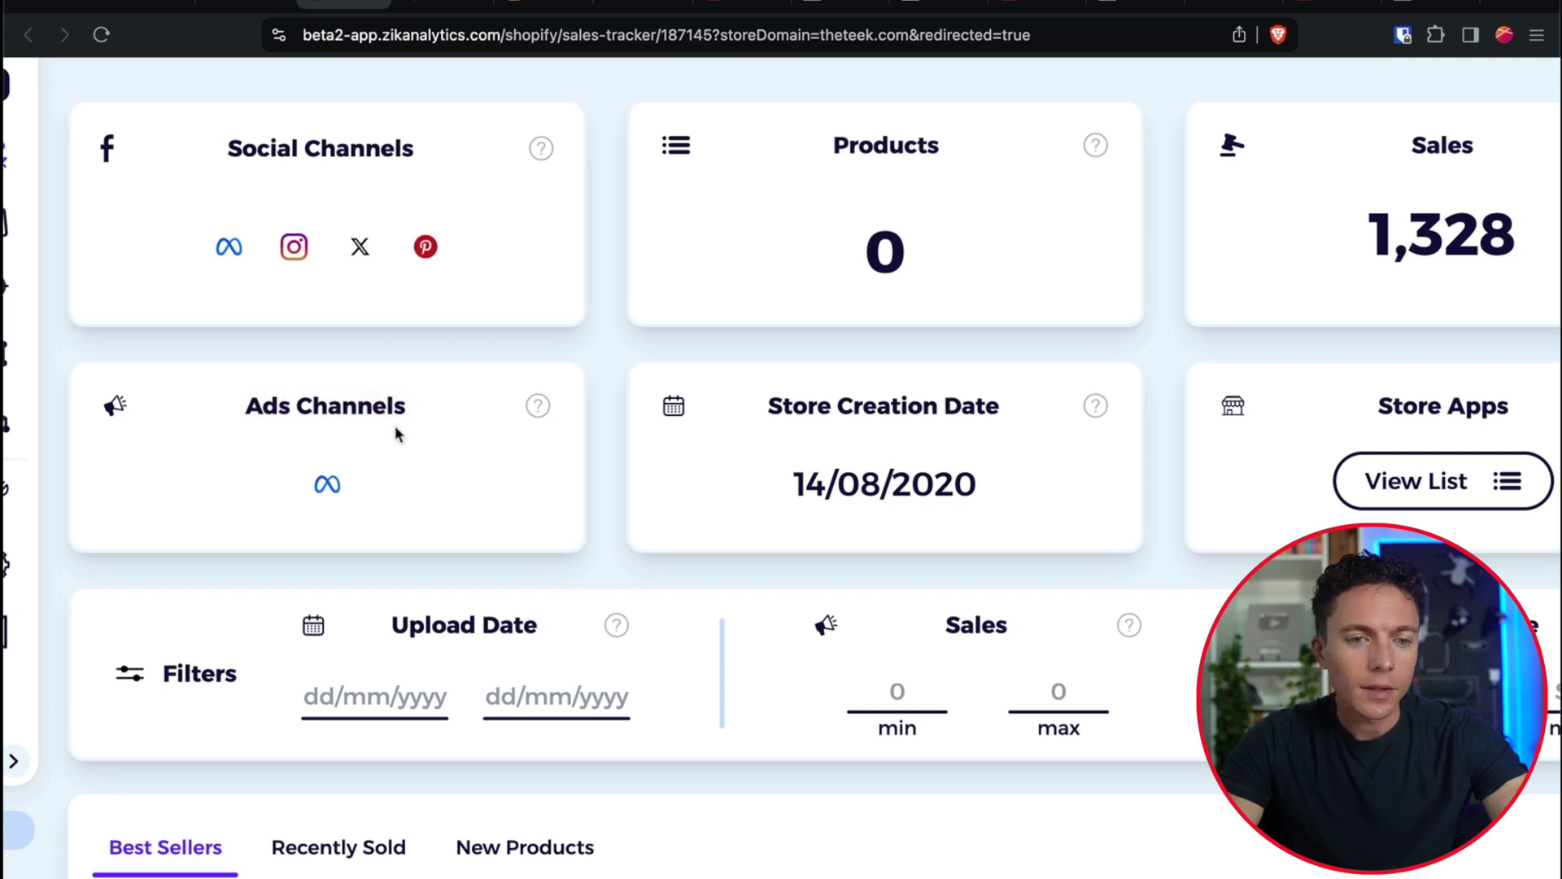
{"action": "left_click", "coordinate": [342, 490]}
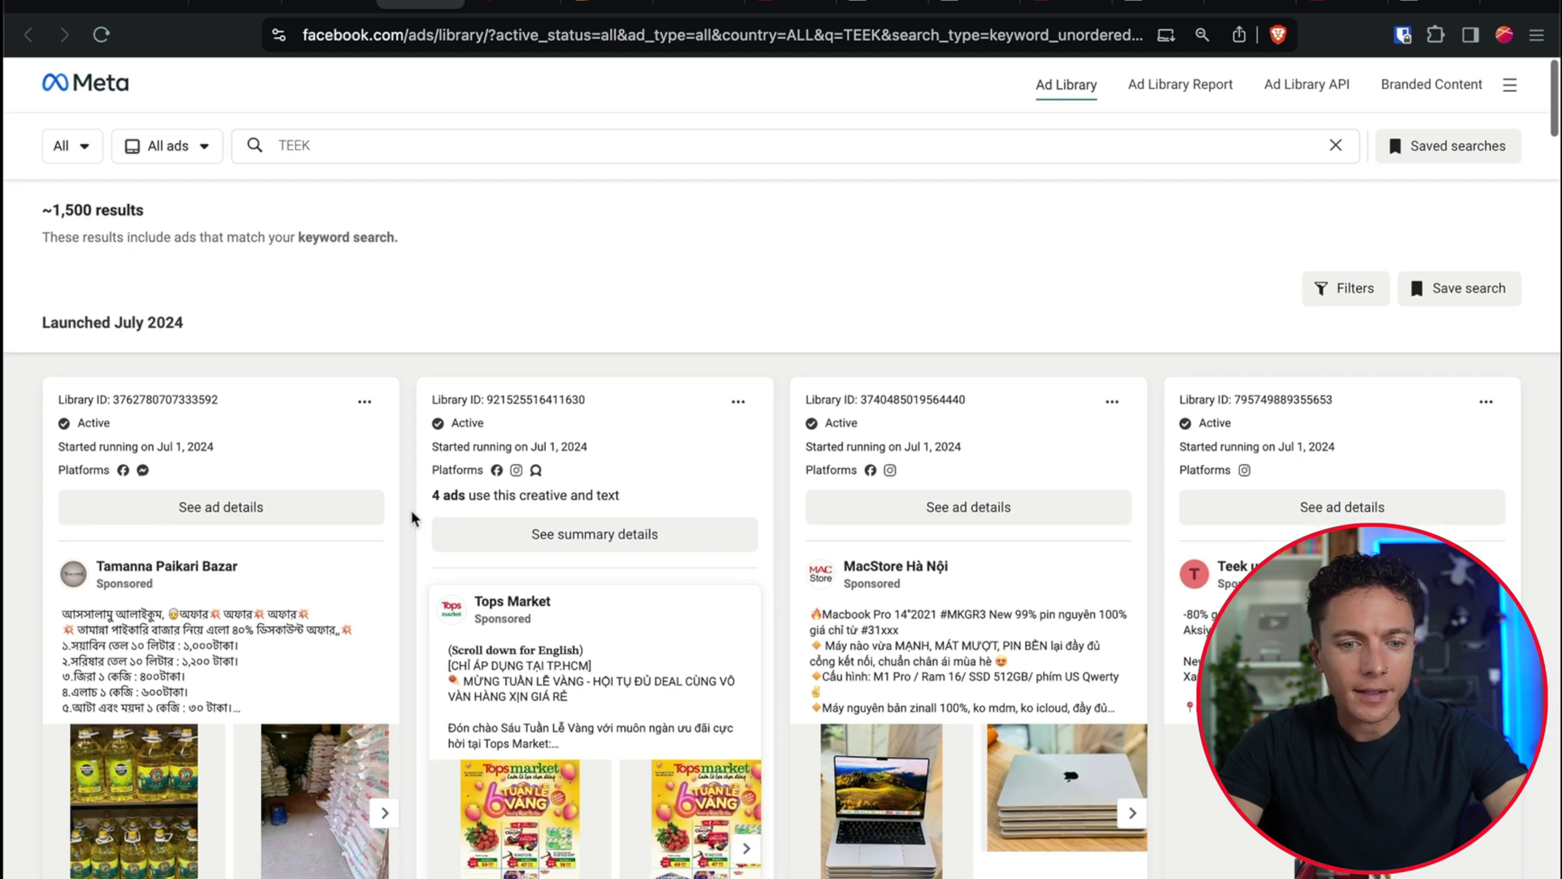
Step: Inspect the active status, start date and platforms of the first ad in the TEEK results
{"action": "scroll", "coordinate": [411, 509], "scroll_direction": "down", "scroll_amount": 1}
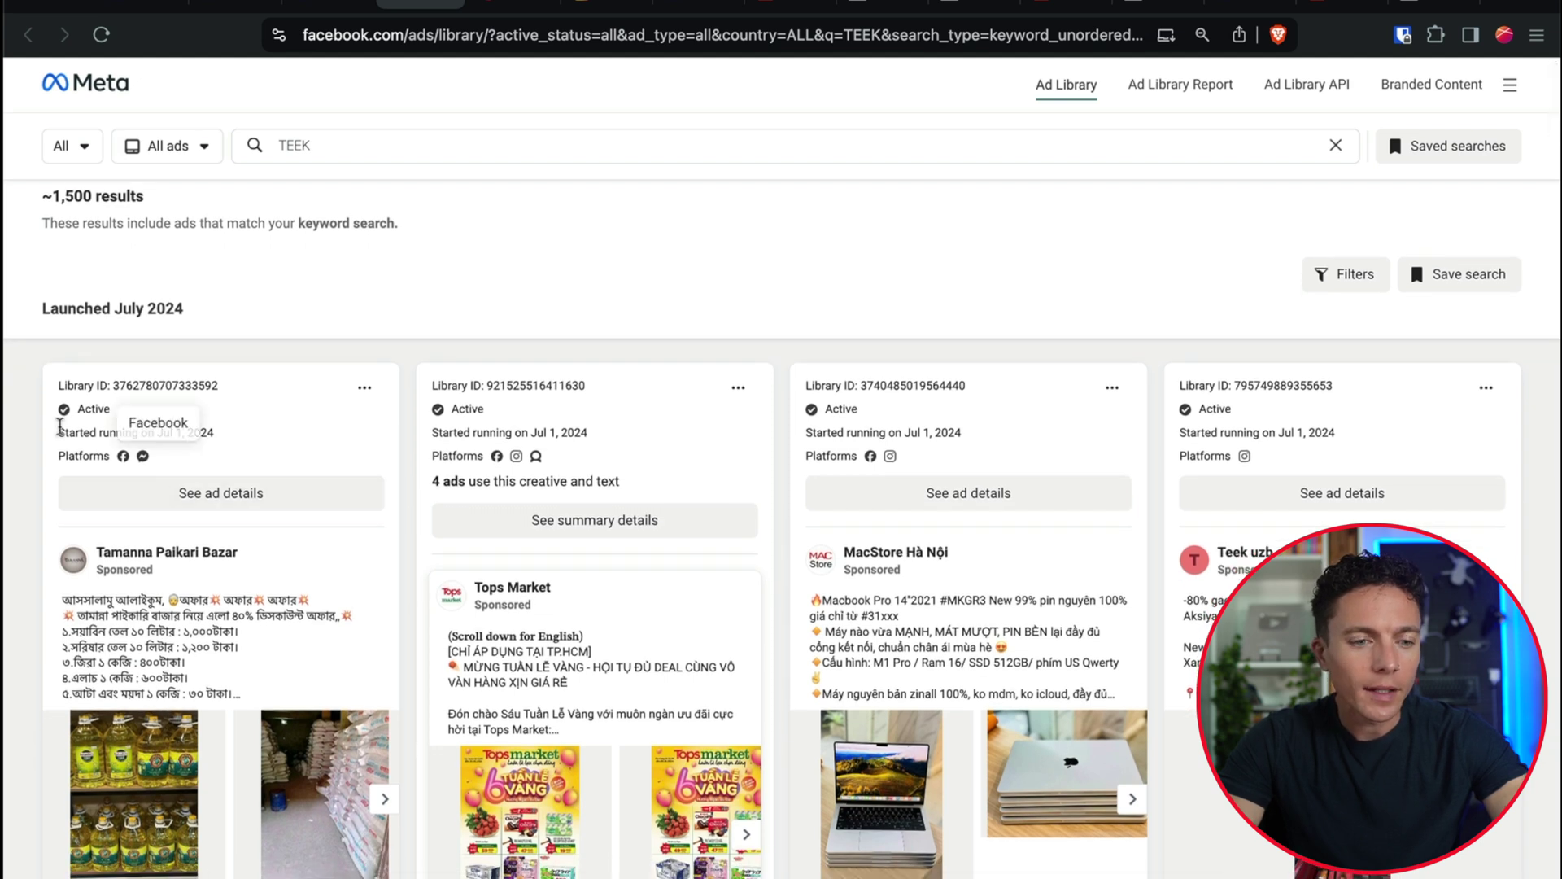
{"action": "scroll", "coordinate": [59, 431], "scroll_direction": "up", "scroll_amount": 5}
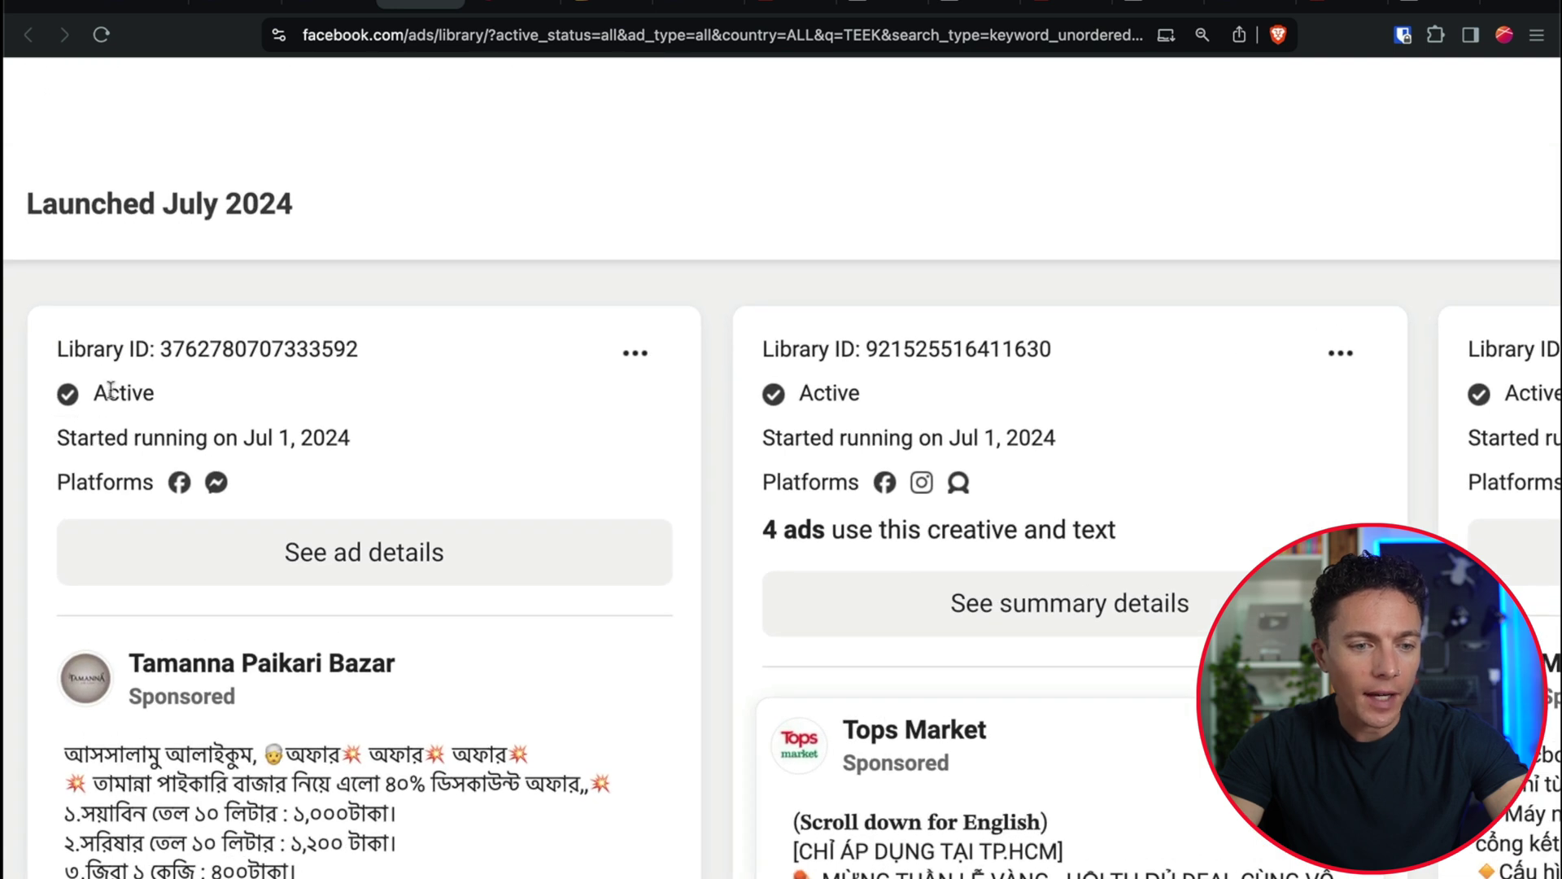
{"action": "left_click_drag", "start_coordinate": [81, 440], "coordinate": [434, 450]}
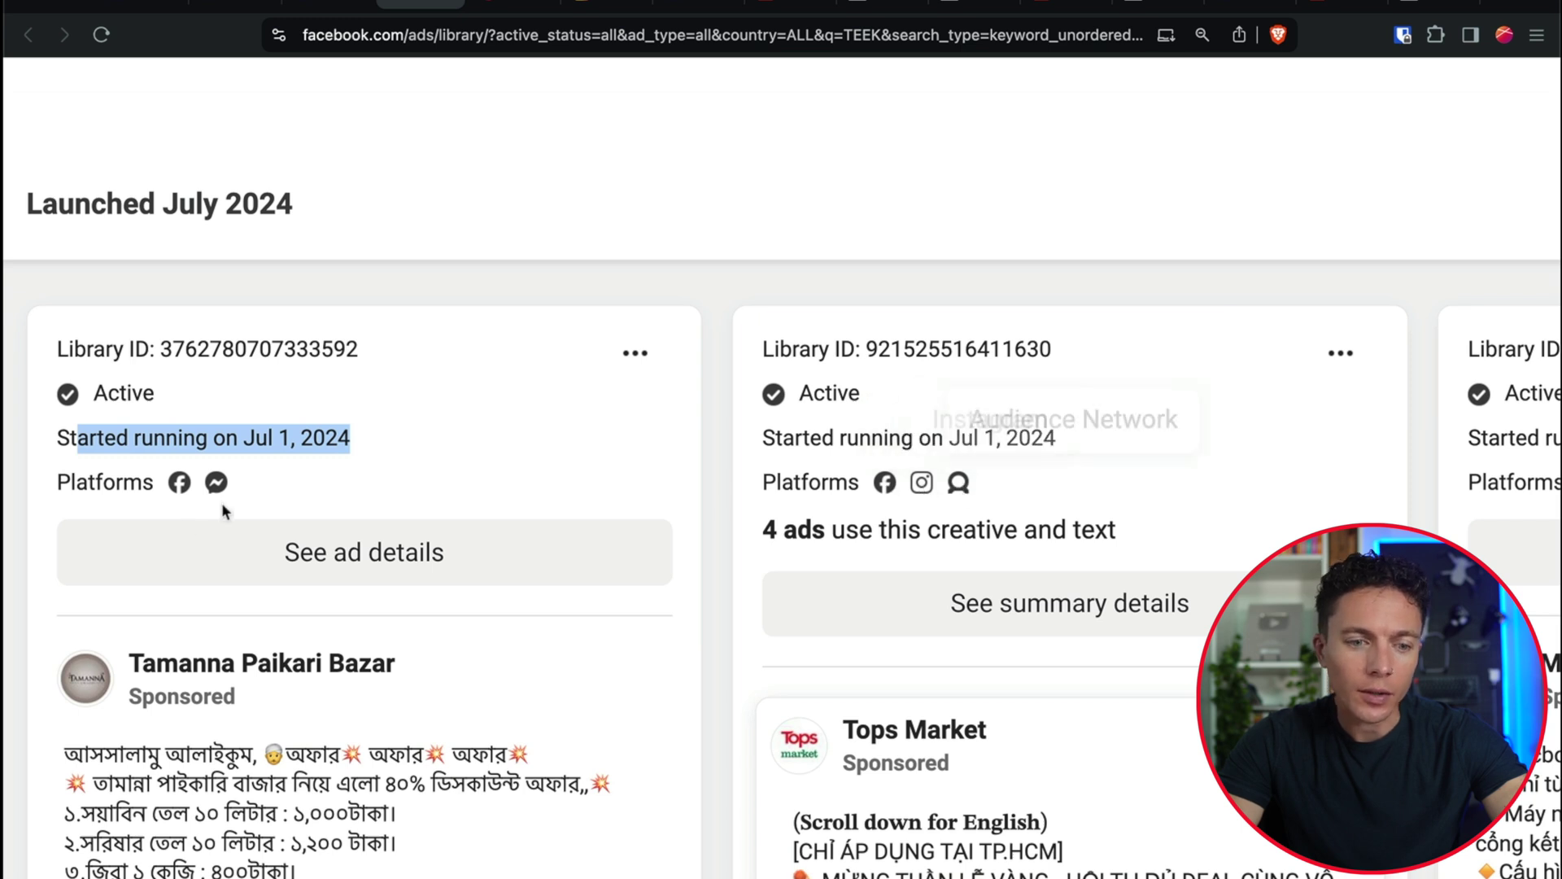
{"action": "key", "text": "super+0"}
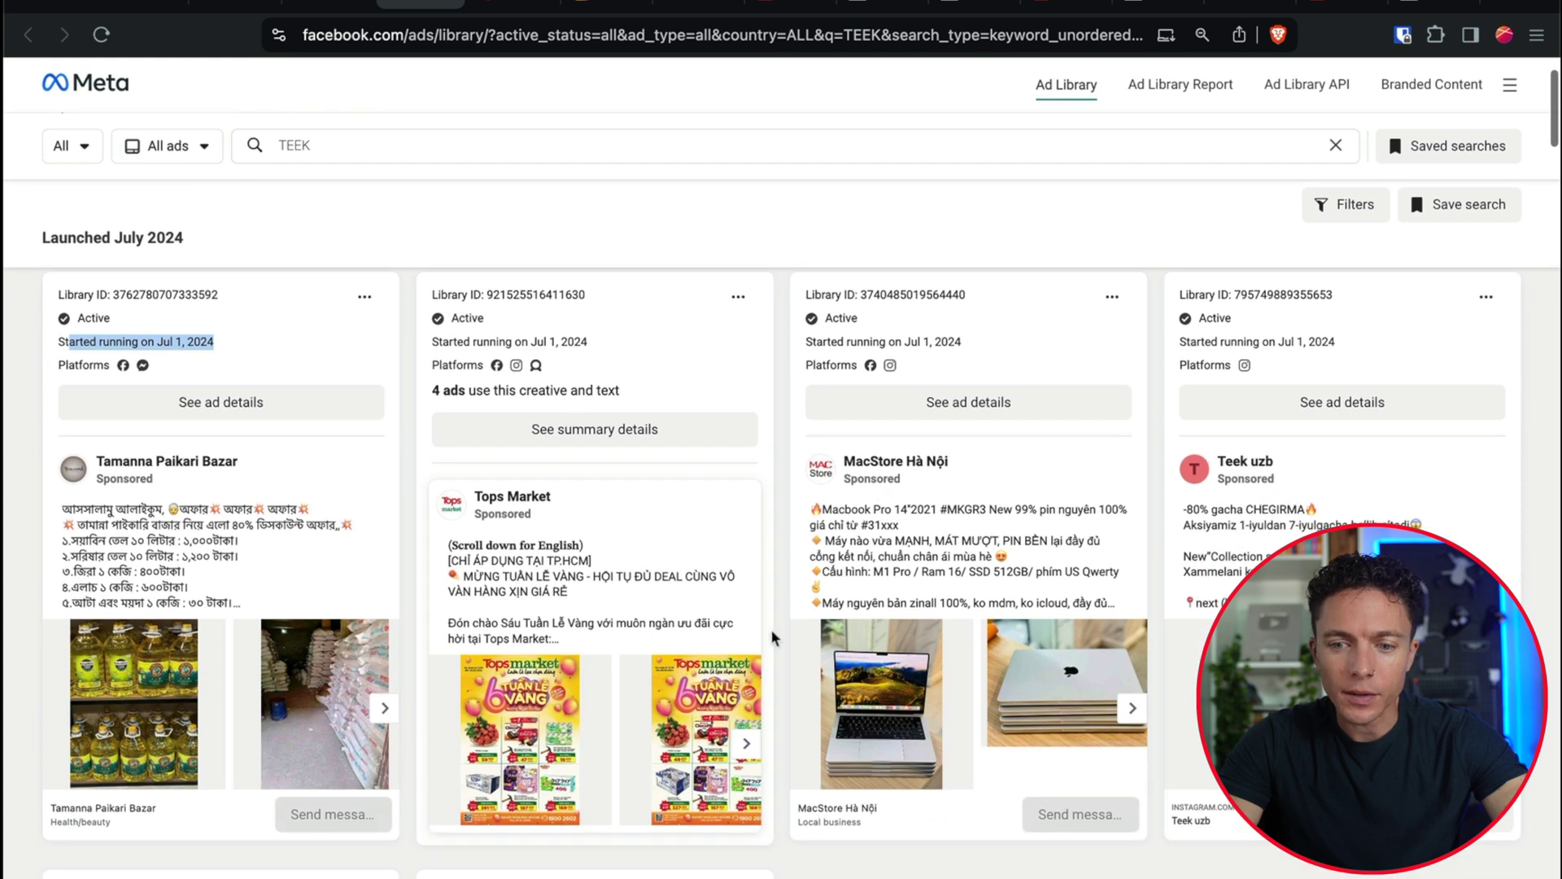
Step: Examine the Ad Library results for TEEK by launch month, looking at advertisers, ad status and creatives
{"action": "scroll", "coordinate": [778, 674], "scroll_direction": "down", "scroll_amount": 5}
{"action": "scroll", "coordinate": [778, 677], "scroll_direction": "down", "scroll_amount": 8}
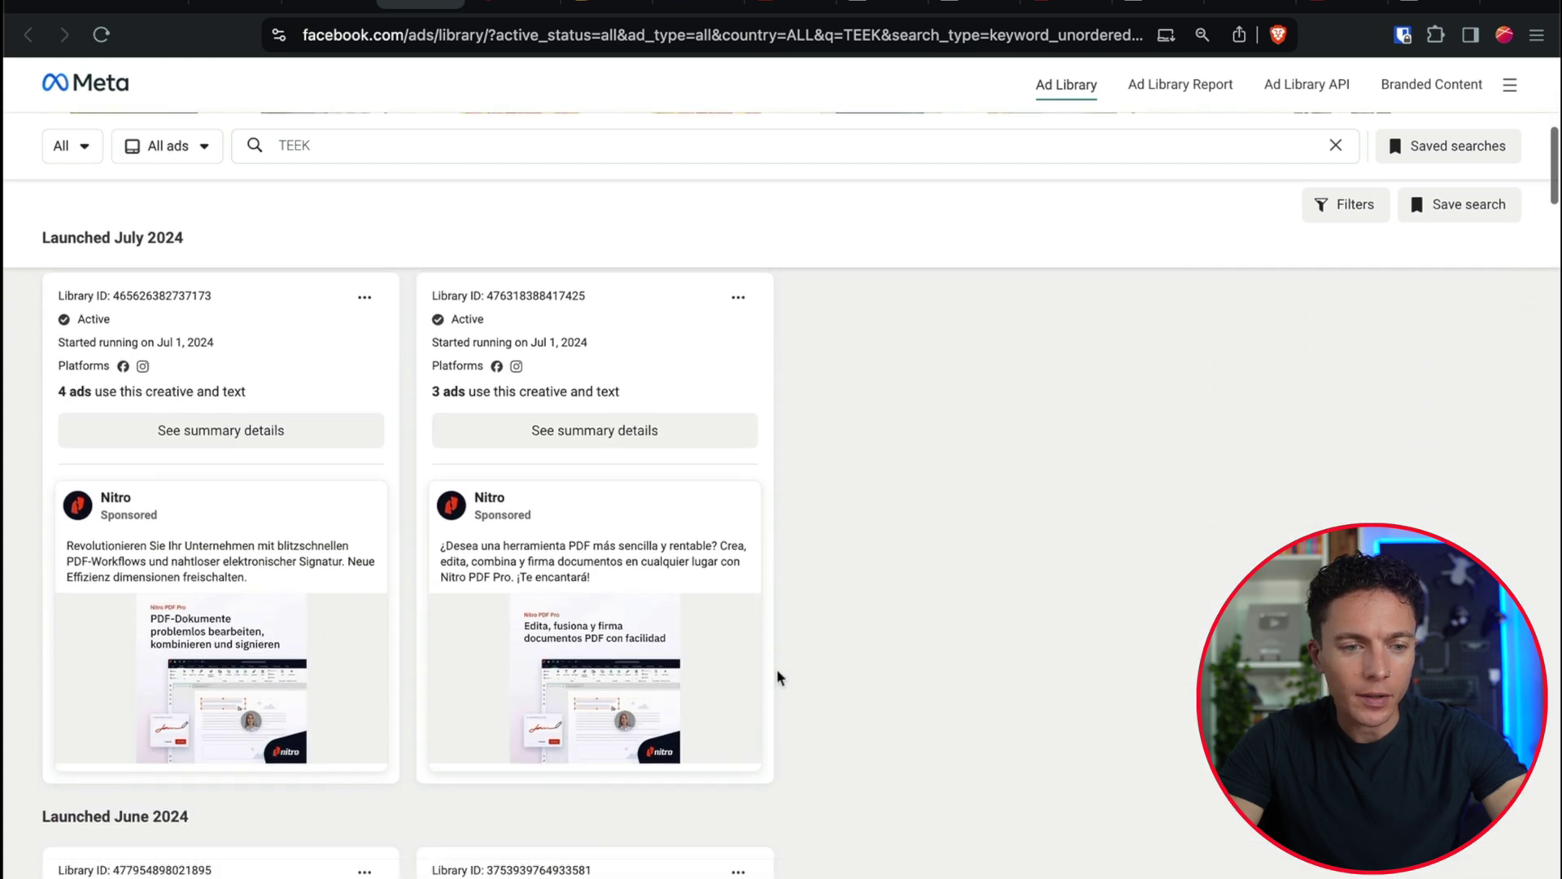
{"action": "scroll", "coordinate": [778, 677], "scroll_direction": "down", "scroll_amount": 10}
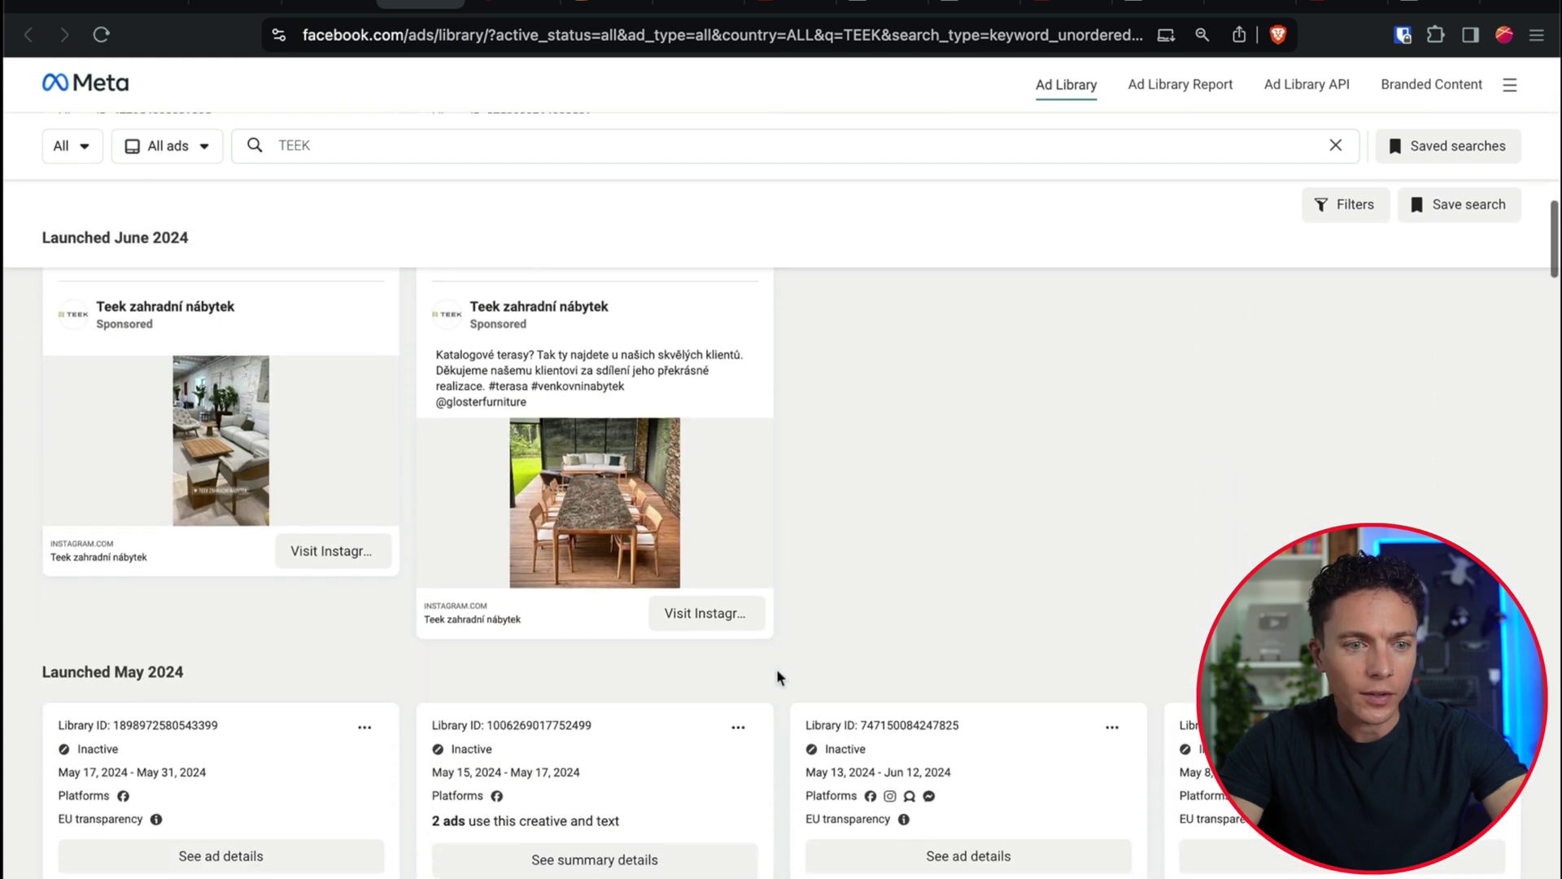
{"action": "scroll", "coordinate": [776, 667], "scroll_direction": "down", "scroll_amount": 2}
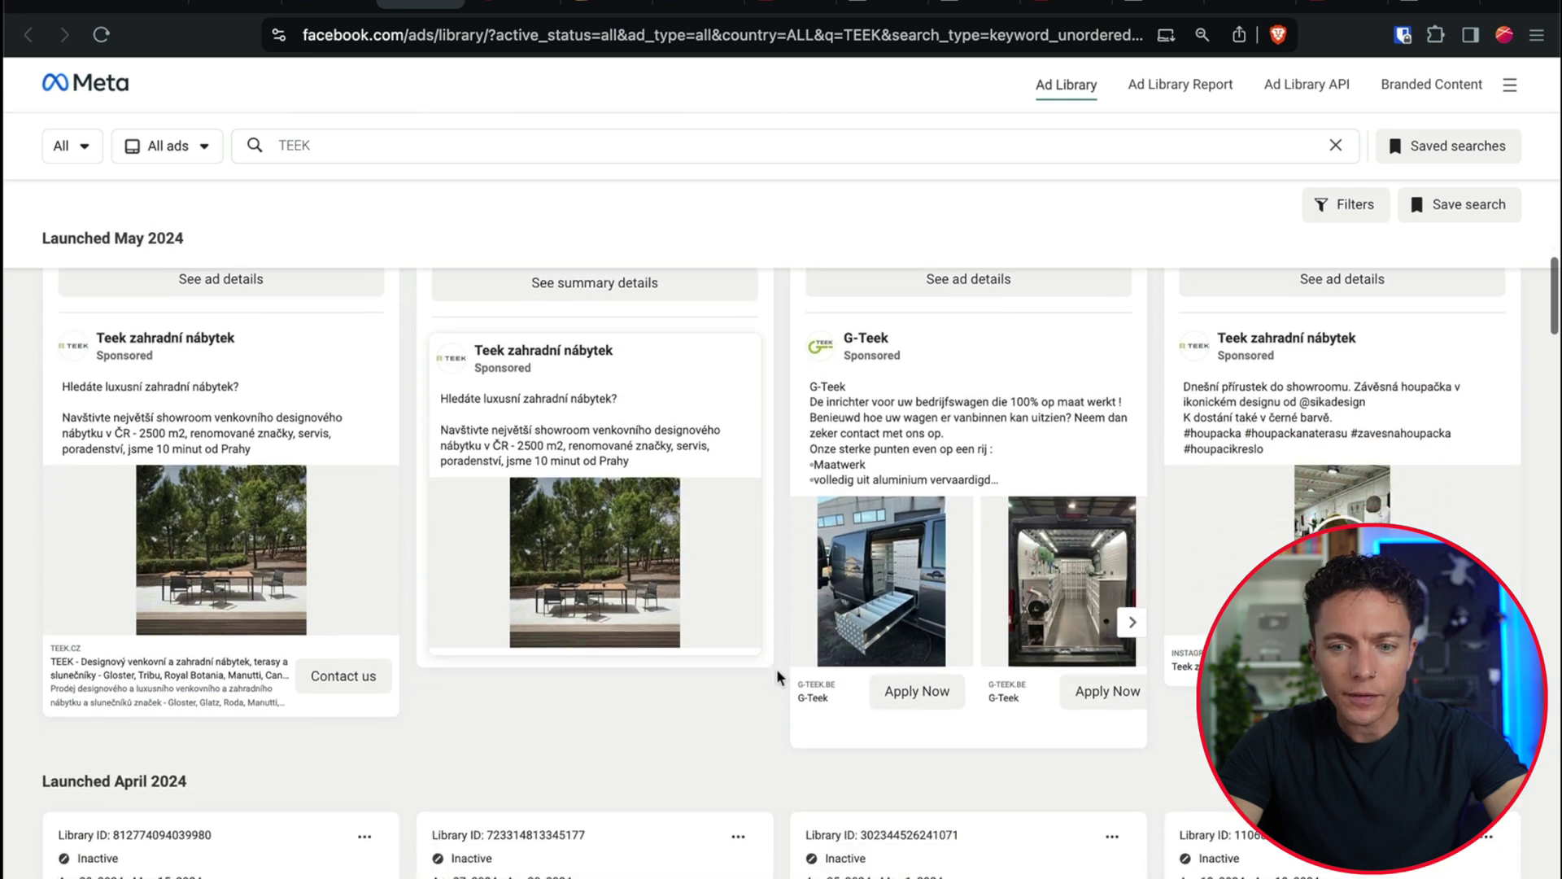
{"action": "scroll", "coordinate": [776, 671], "scroll_direction": "down", "scroll_amount": 10}
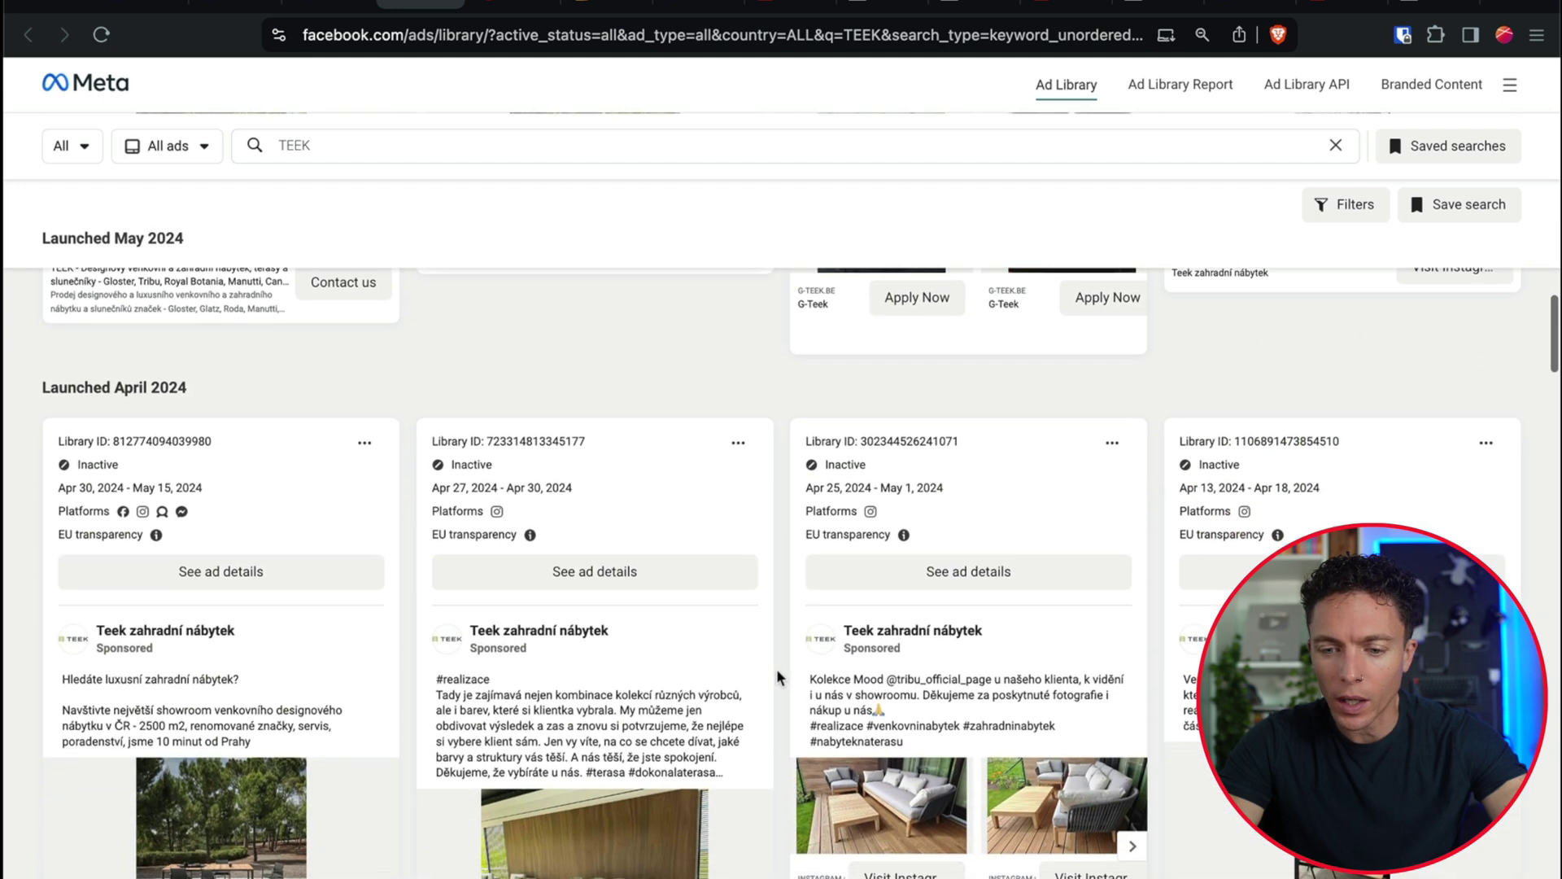
{"action": "scroll", "coordinate": [776, 667], "scroll_direction": "down", "scroll_amount": 20}
{"action": "scroll", "coordinate": [776, 675], "scroll_direction": "down", "scroll_amount": 15}
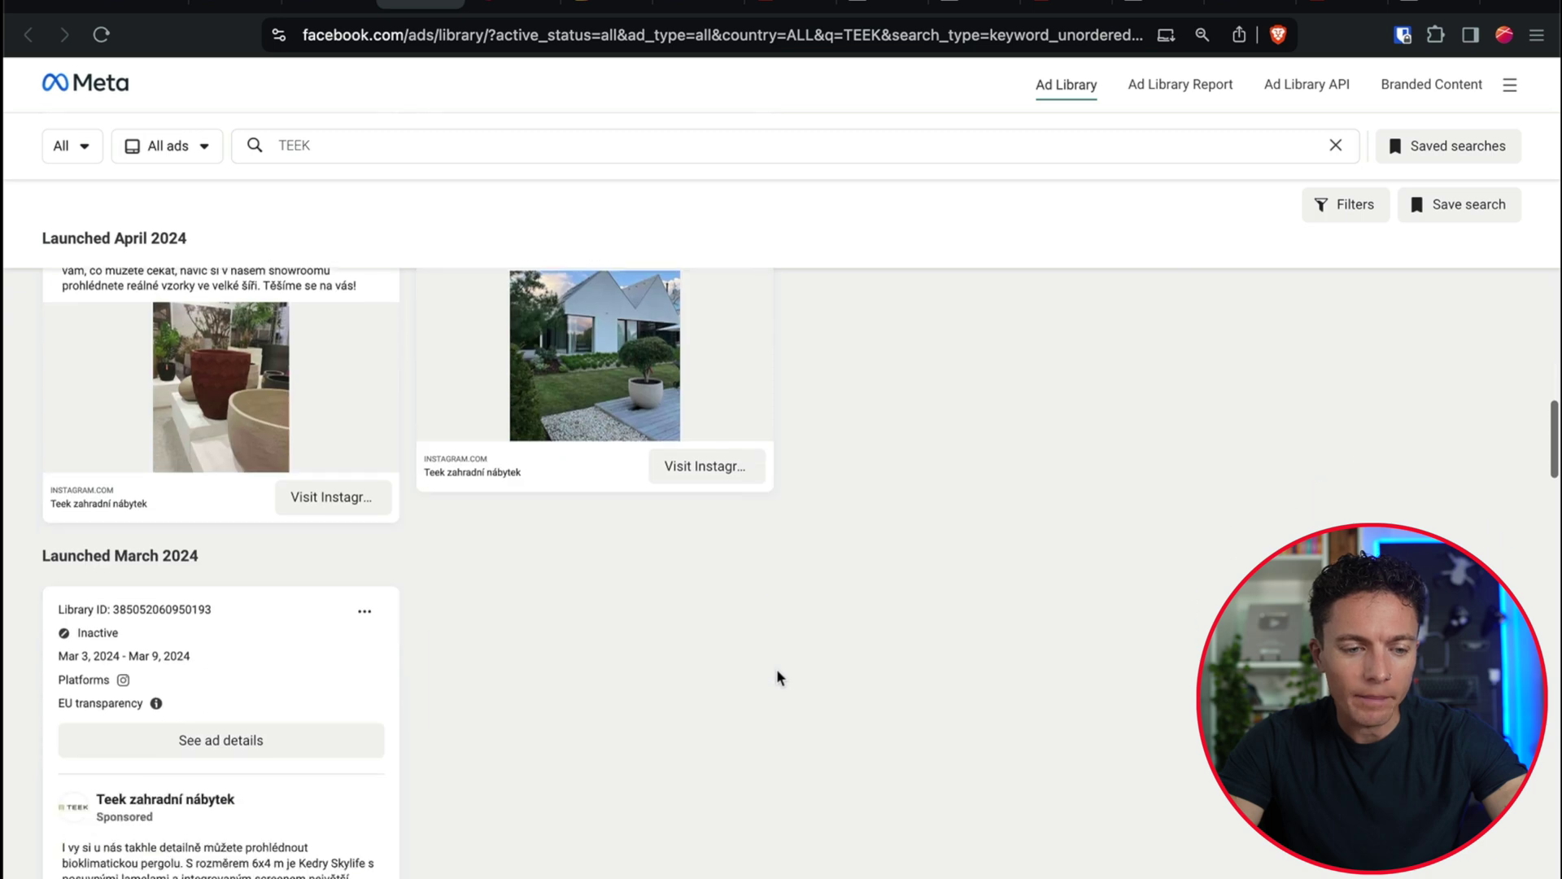
{"action": "scroll", "coordinate": [777, 670], "scroll_direction": "up", "scroll_amount": 20}
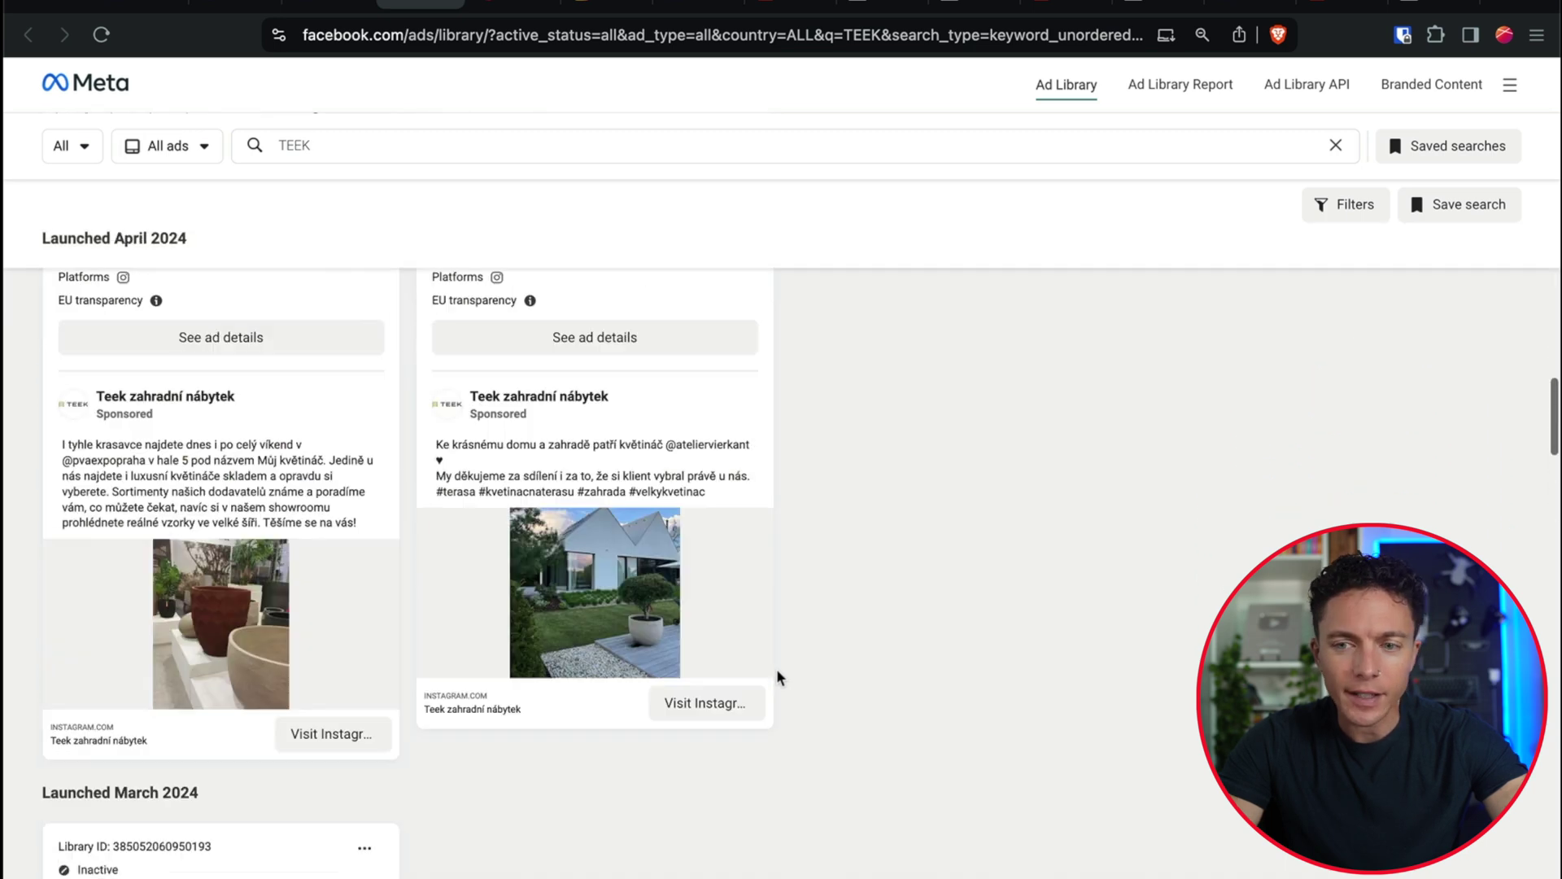
{"action": "scroll", "coordinate": [779, 676], "scroll_direction": "down", "scroll_amount": 10}
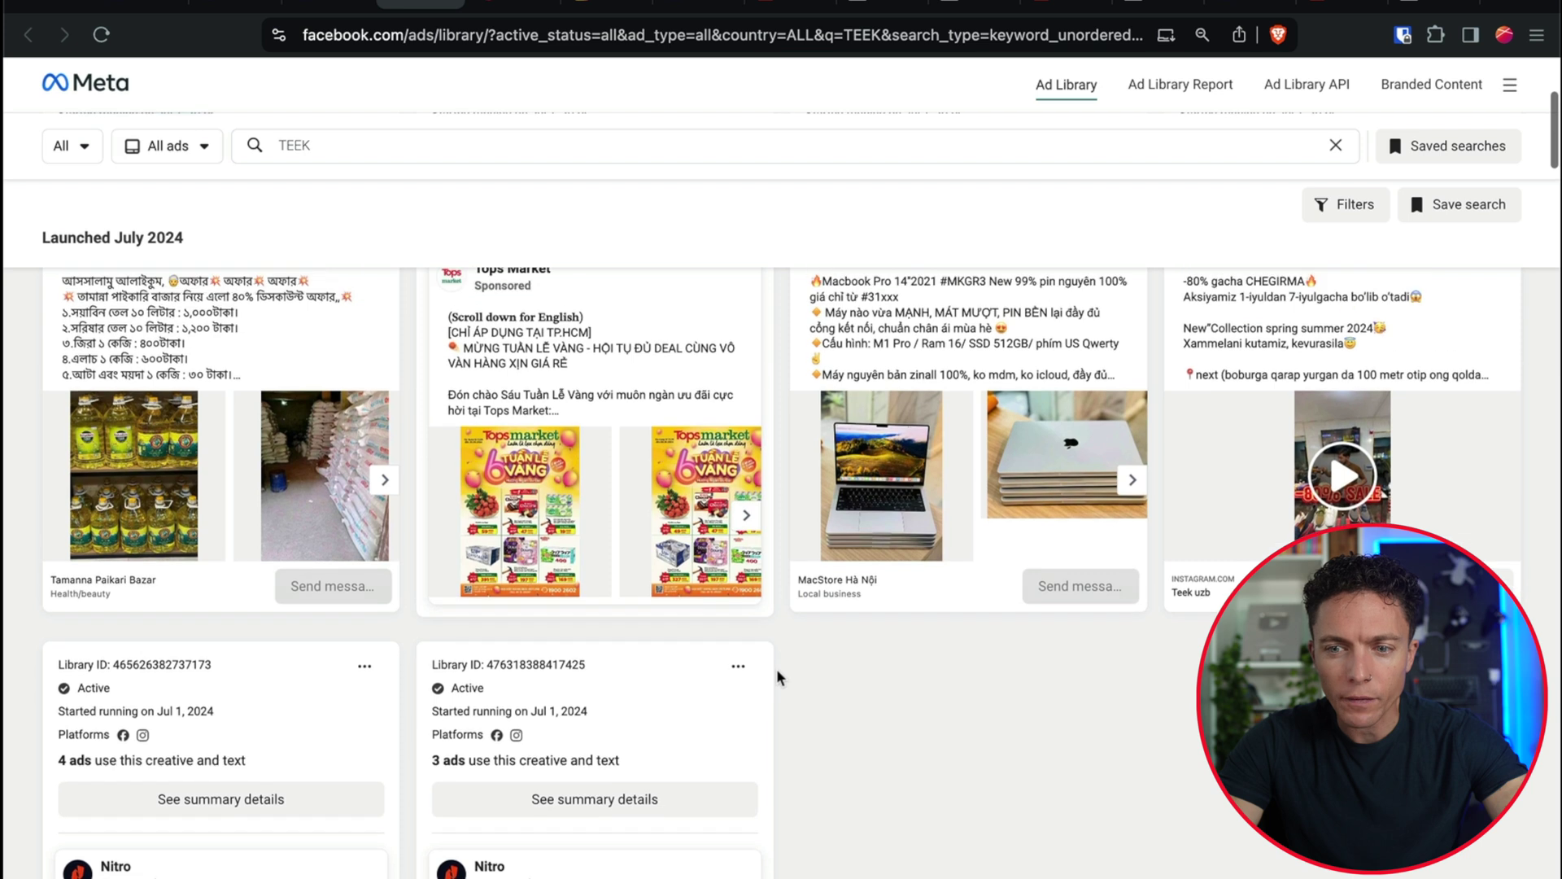
{"action": "scroll", "coordinate": [777, 675], "scroll_direction": "down", "scroll_amount": 10}
{"action": "scroll", "coordinate": [776, 675], "scroll_direction": "down", "scroll_amount": 2}
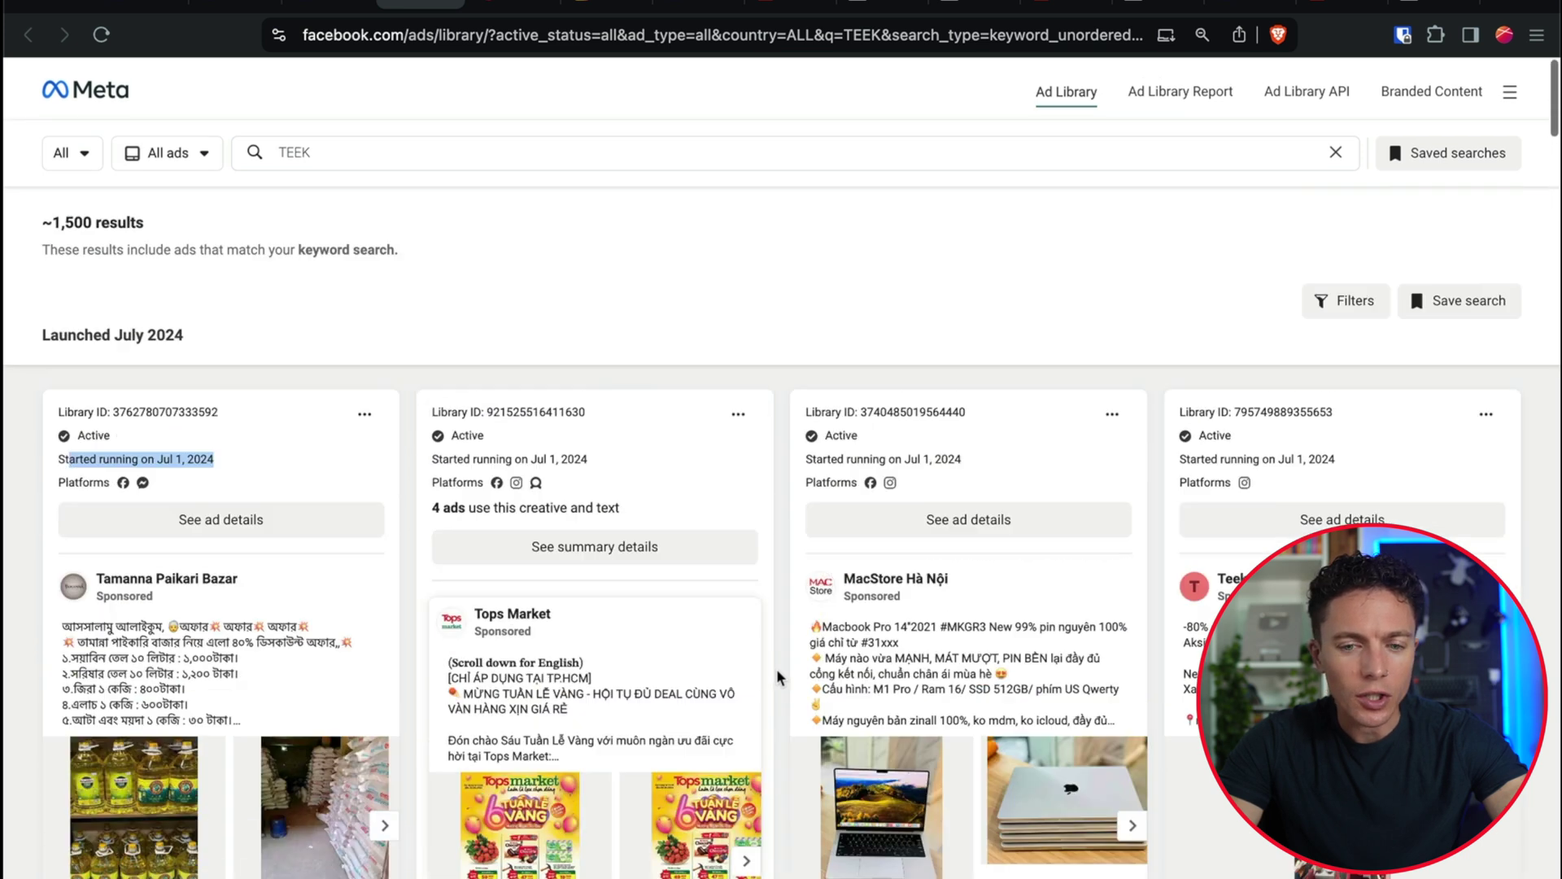
Step: Check TEEK's Sales Tracker overview against the July 2024 ads in the Ad Library
{"action": "left_click", "coordinate": [326, 6]}
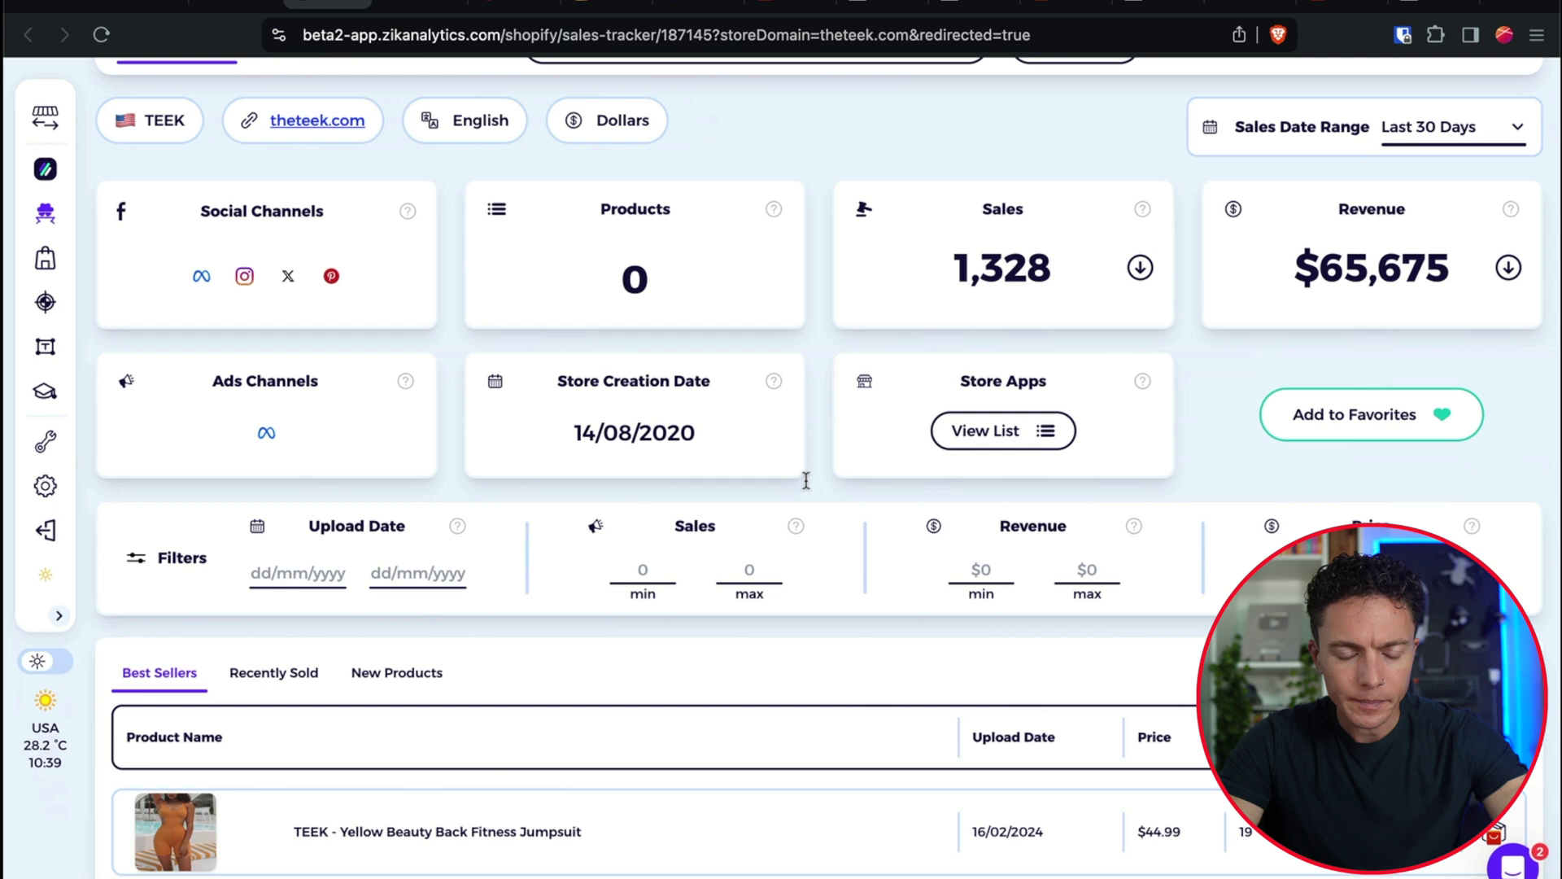
{"action": "left_click", "coordinate": [423, 4]}
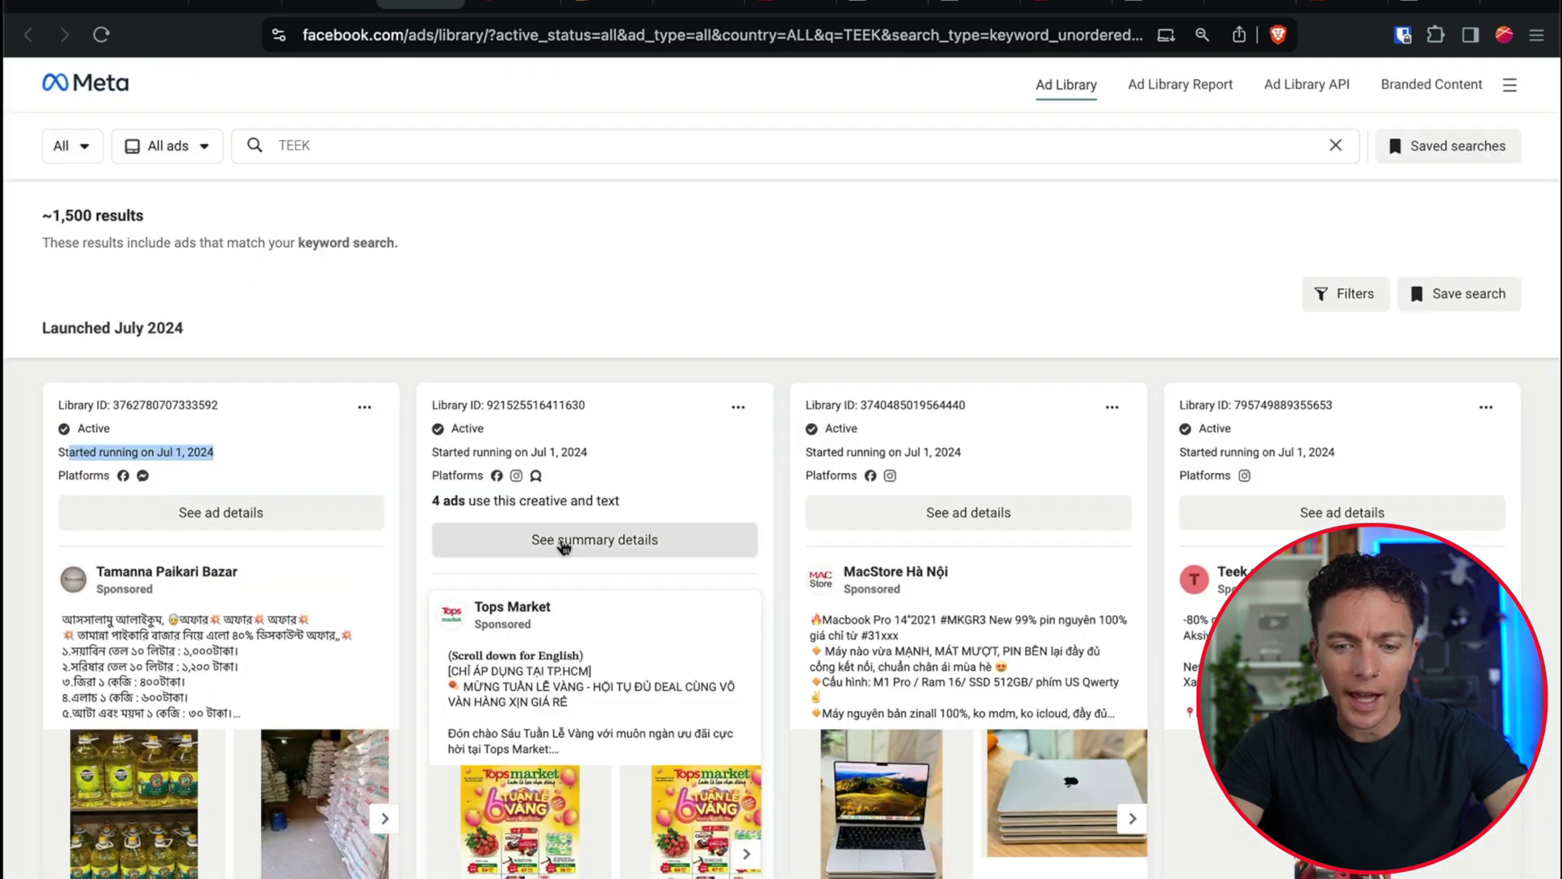
{"action": "scroll", "coordinate": [562, 544], "scroll_direction": "down", "scroll_amount": 1}
{"action": "scroll", "coordinate": [561, 543], "scroll_direction": "down", "scroll_amount": 2}
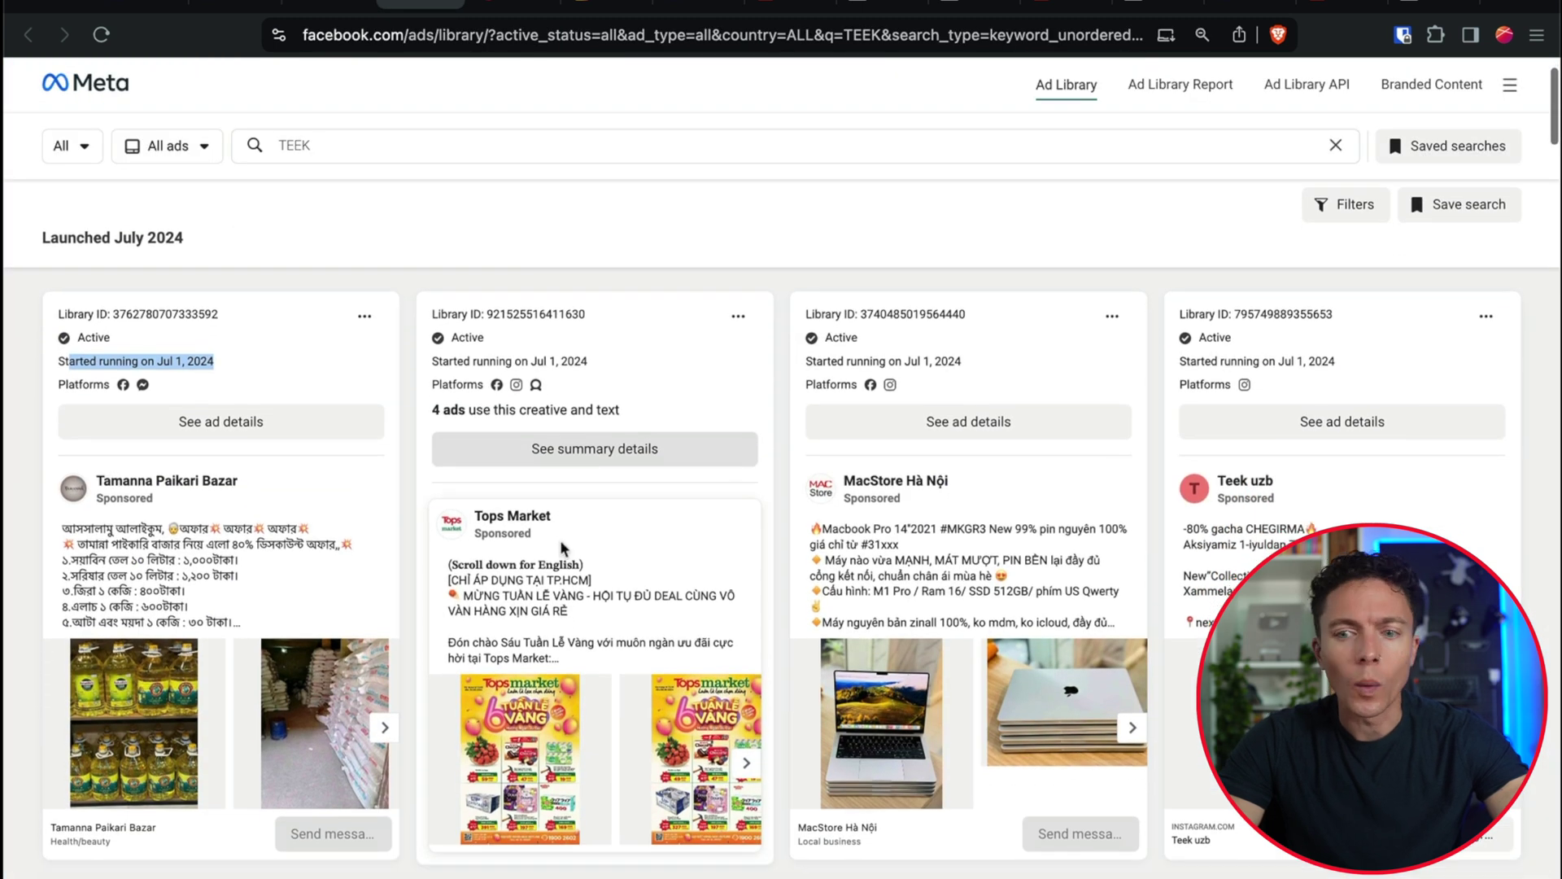
{"action": "scroll", "coordinate": [560, 541], "scroll_direction": "down", "scroll_amount": 2}
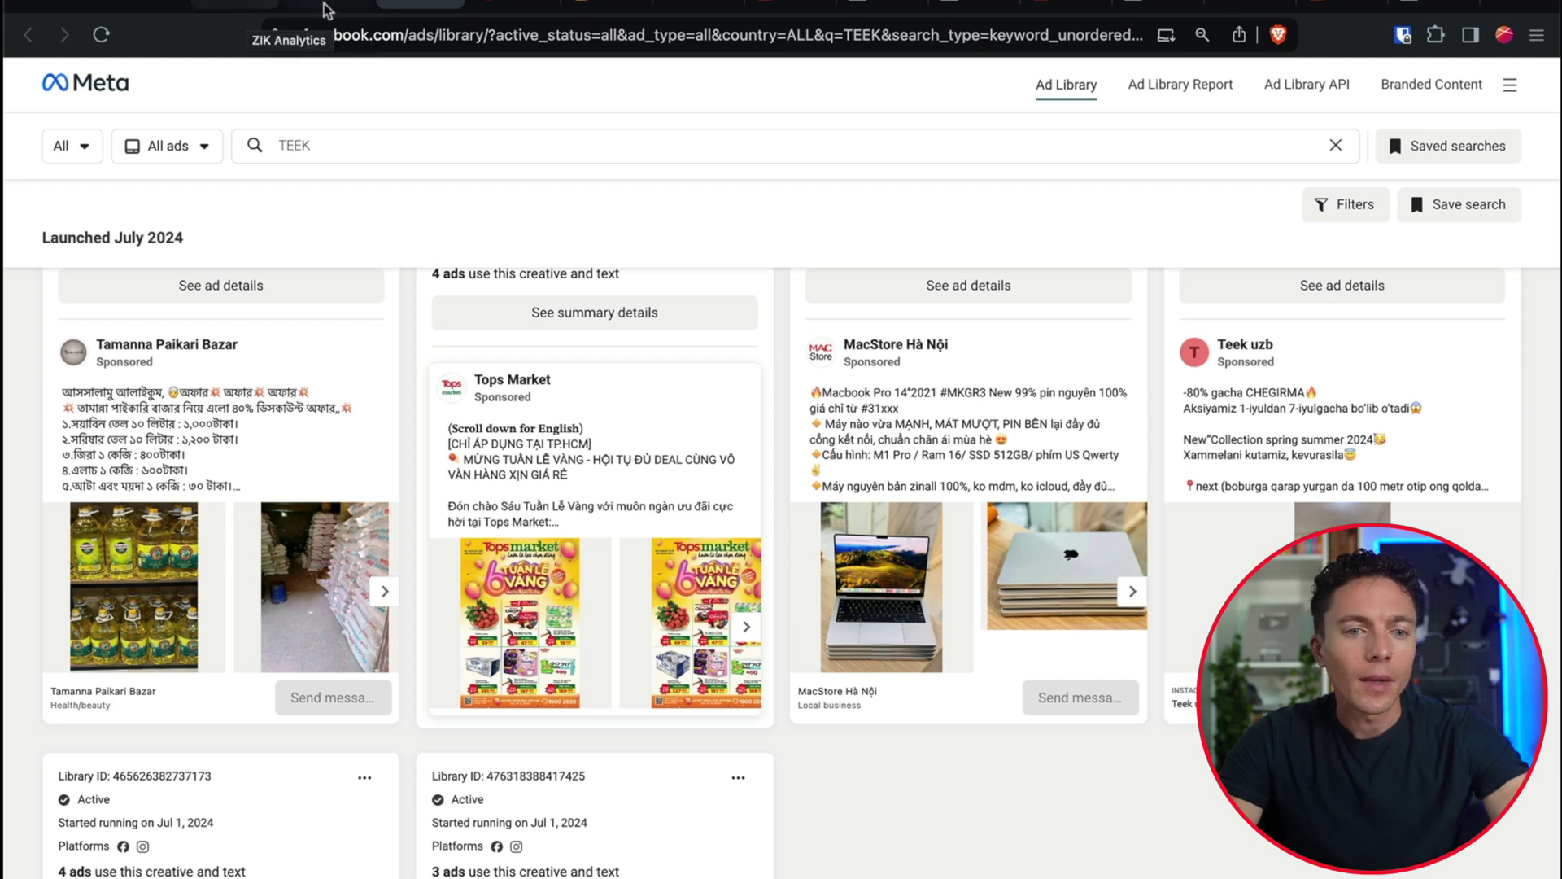
Step: Check TEEK's revenue in the ZIK Analytics store list and switch to the Ad Library results for Shopy Max
{"action": "left_click", "coordinate": [240, 6]}
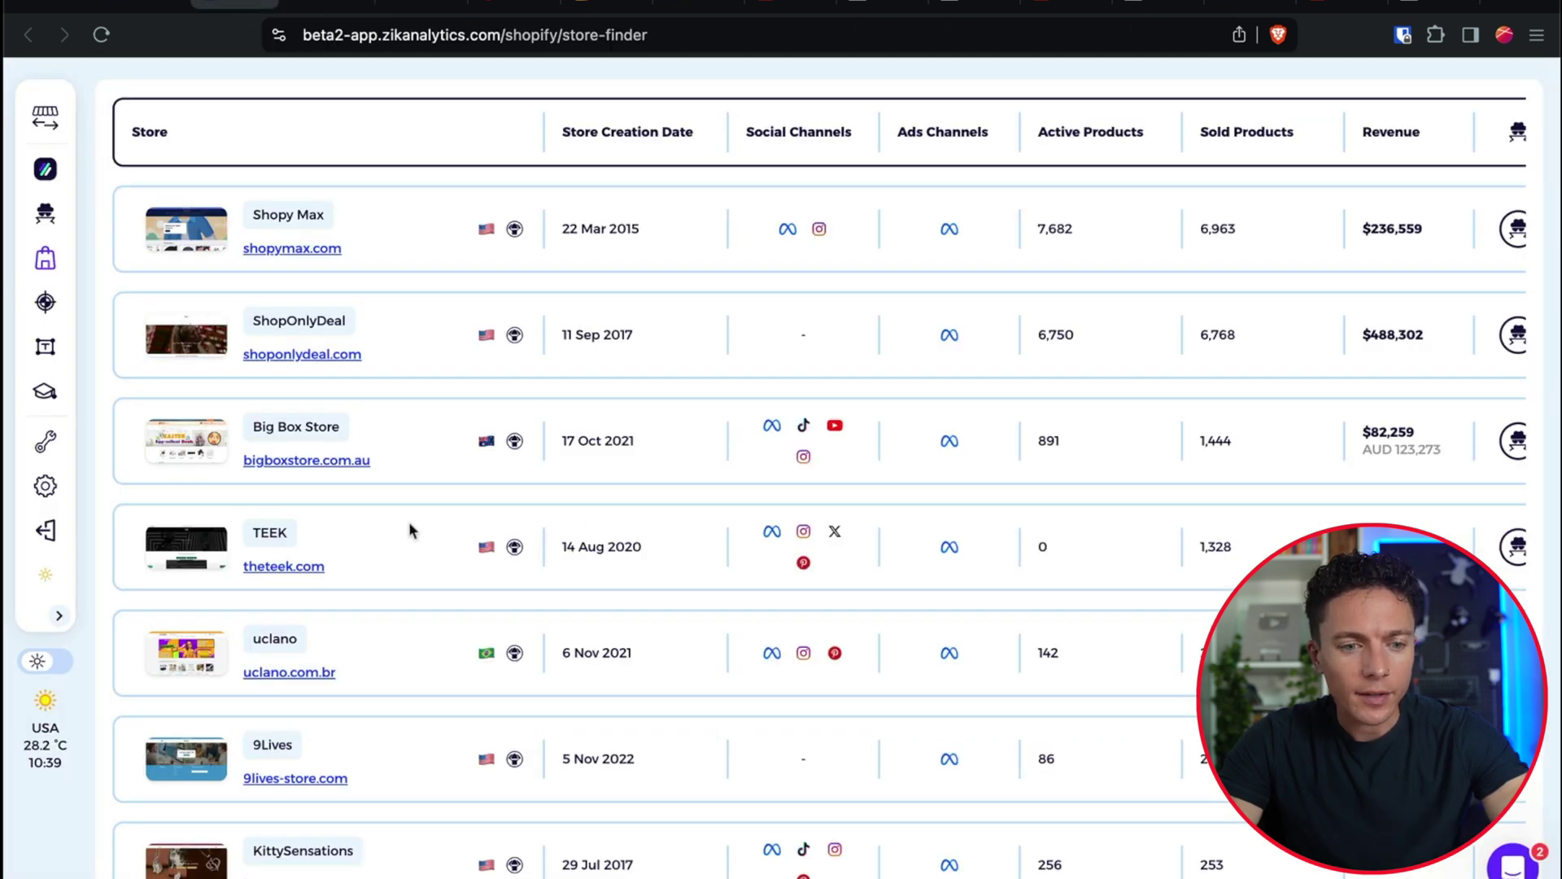
{"action": "scroll", "coordinate": [434, 624], "scroll_direction": "down", "scroll_amount": 1}
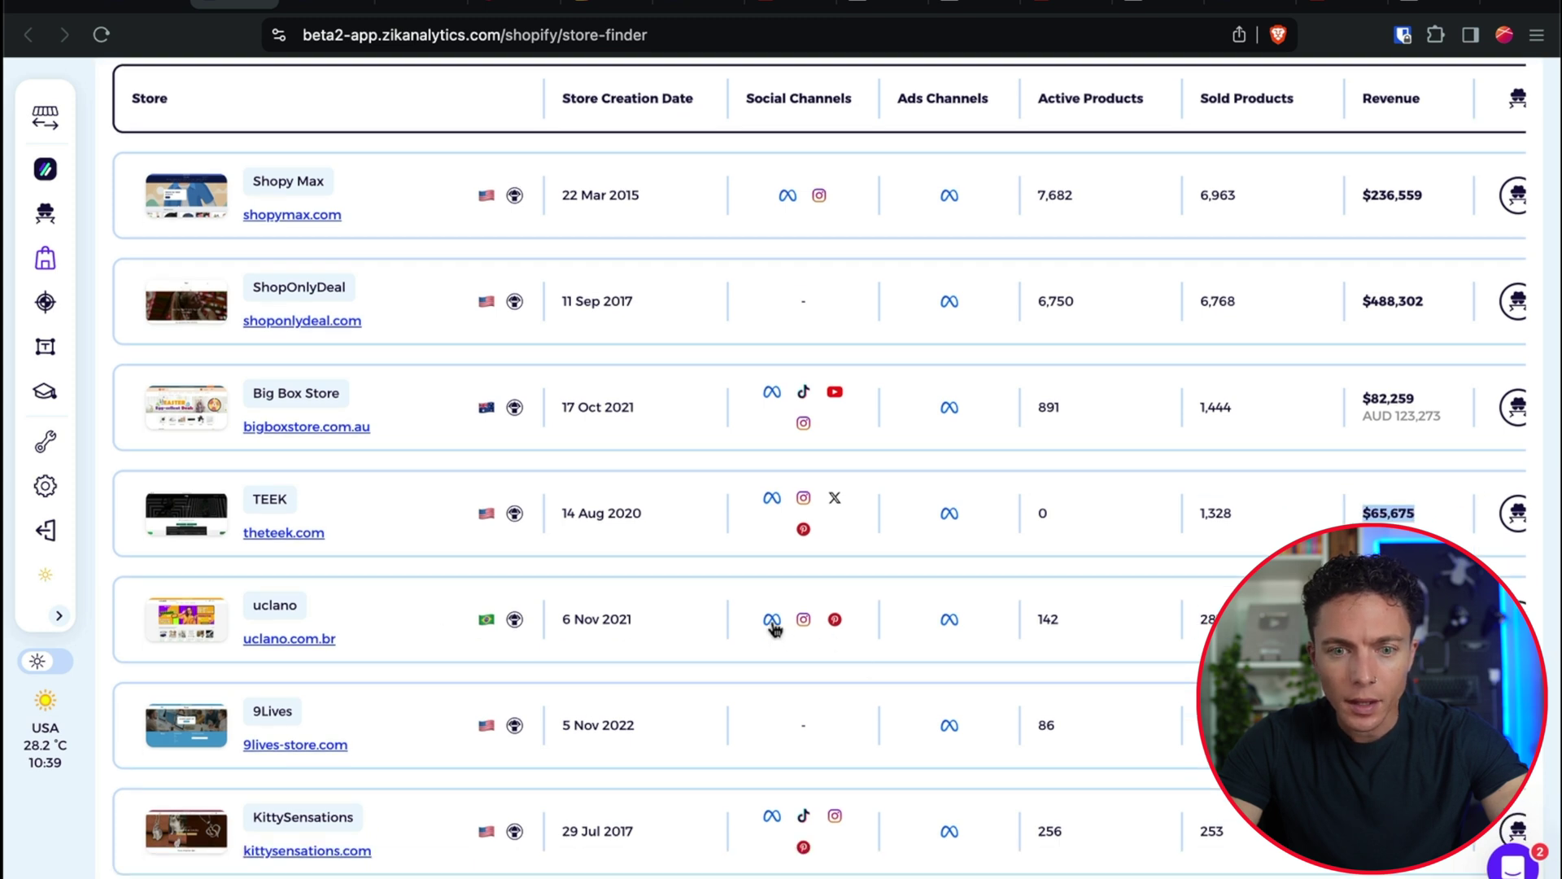
{"action": "key", "text": "ctrl+Tab"}
Step: Examine the June 2024 phone case ads in the Shopy Max results, looking at status, start dates and creatives
{"action": "scroll", "coordinate": [362, 541], "scroll_direction": "up", "scroll_amount": 1}
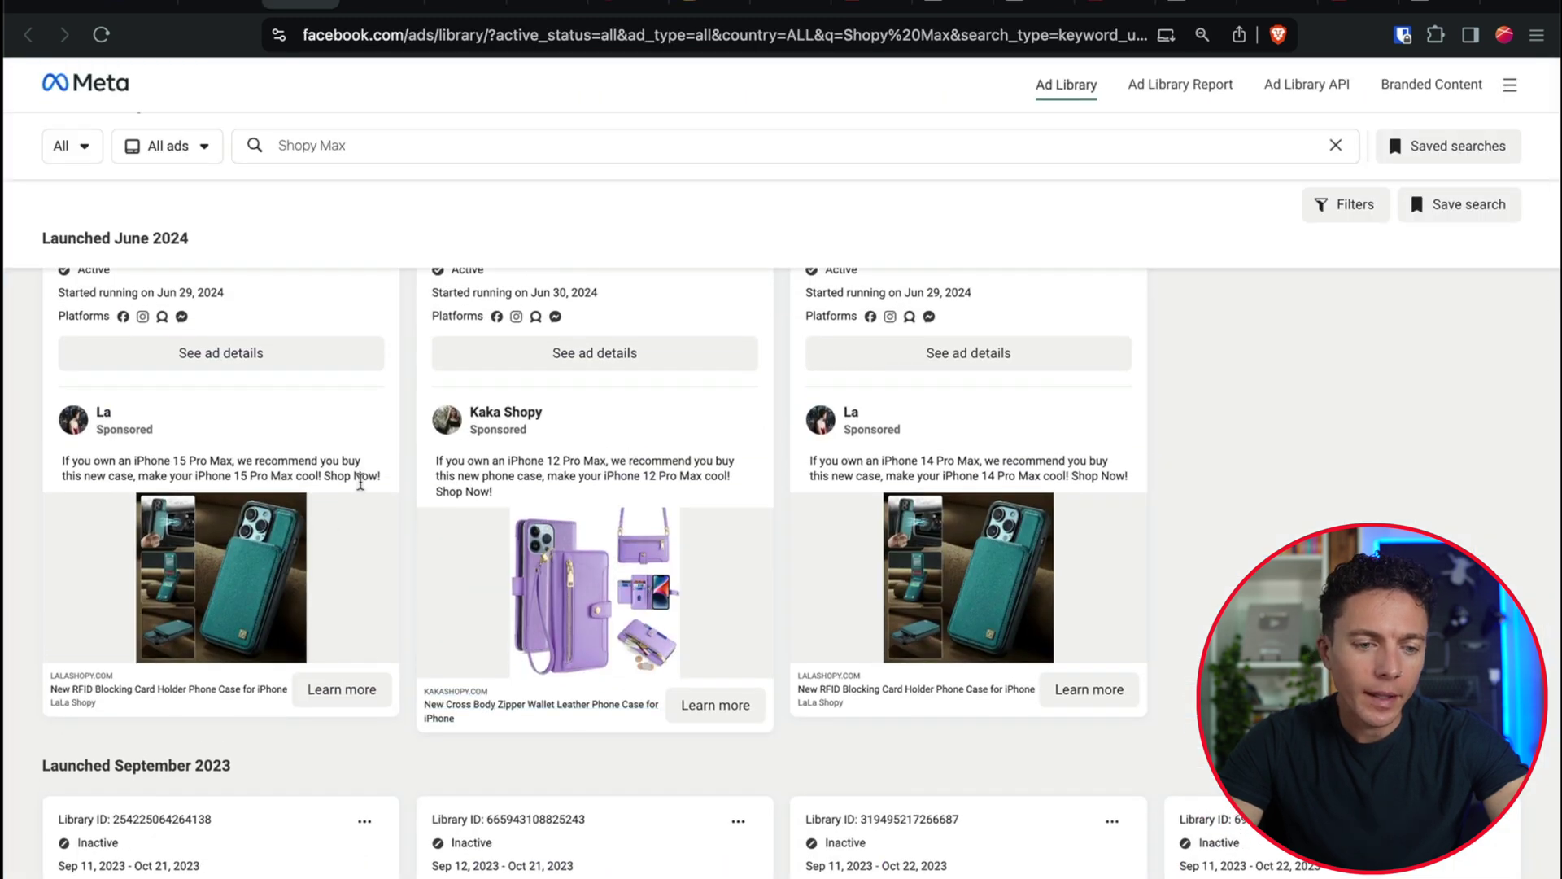
{"action": "scroll", "coordinate": [360, 481], "scroll_direction": "up", "scroll_amount": 3}
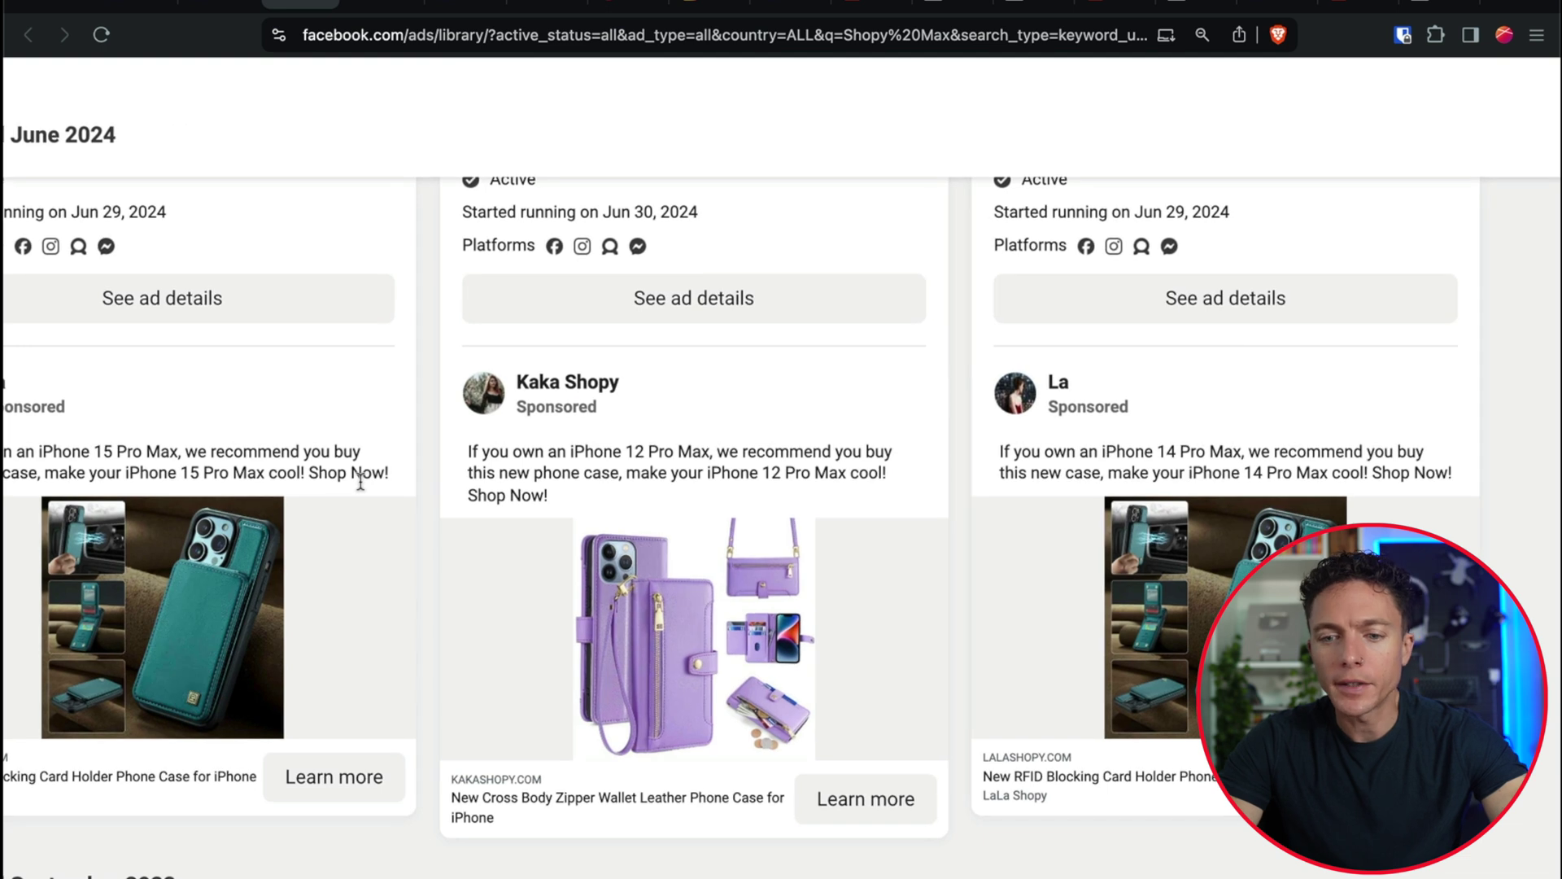
{"action": "scroll", "coordinate": [360, 481], "scroll_direction": "left", "scroll_amount": 2}
{"action": "scroll", "coordinate": [360, 482], "scroll_direction": "up", "scroll_amount": 1}
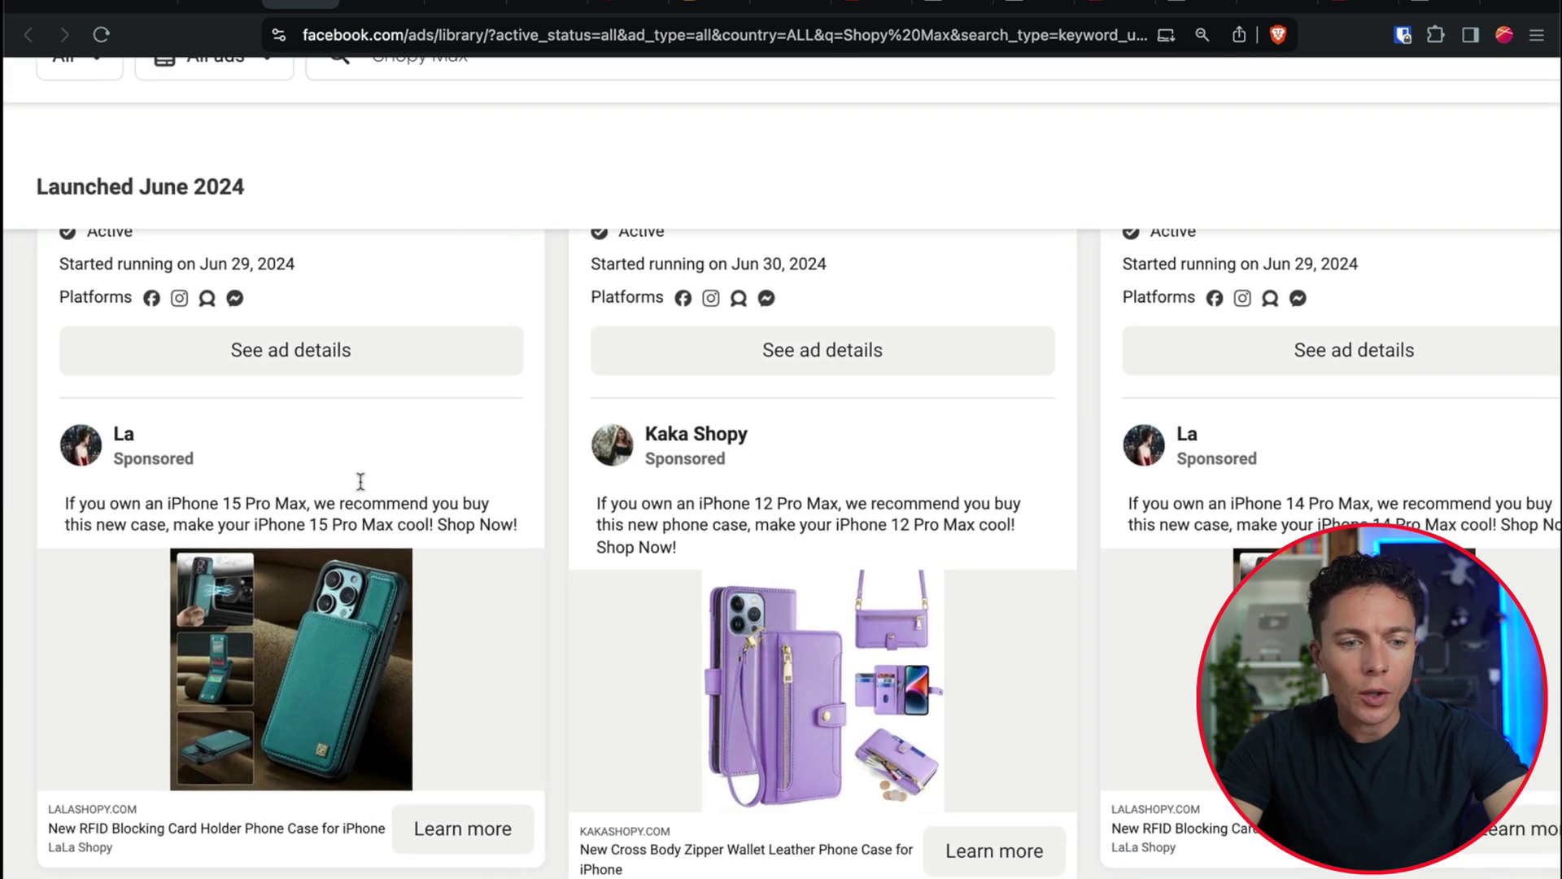
{"action": "scroll", "coordinate": [360, 482], "scroll_direction": "right", "scroll_amount": 2}
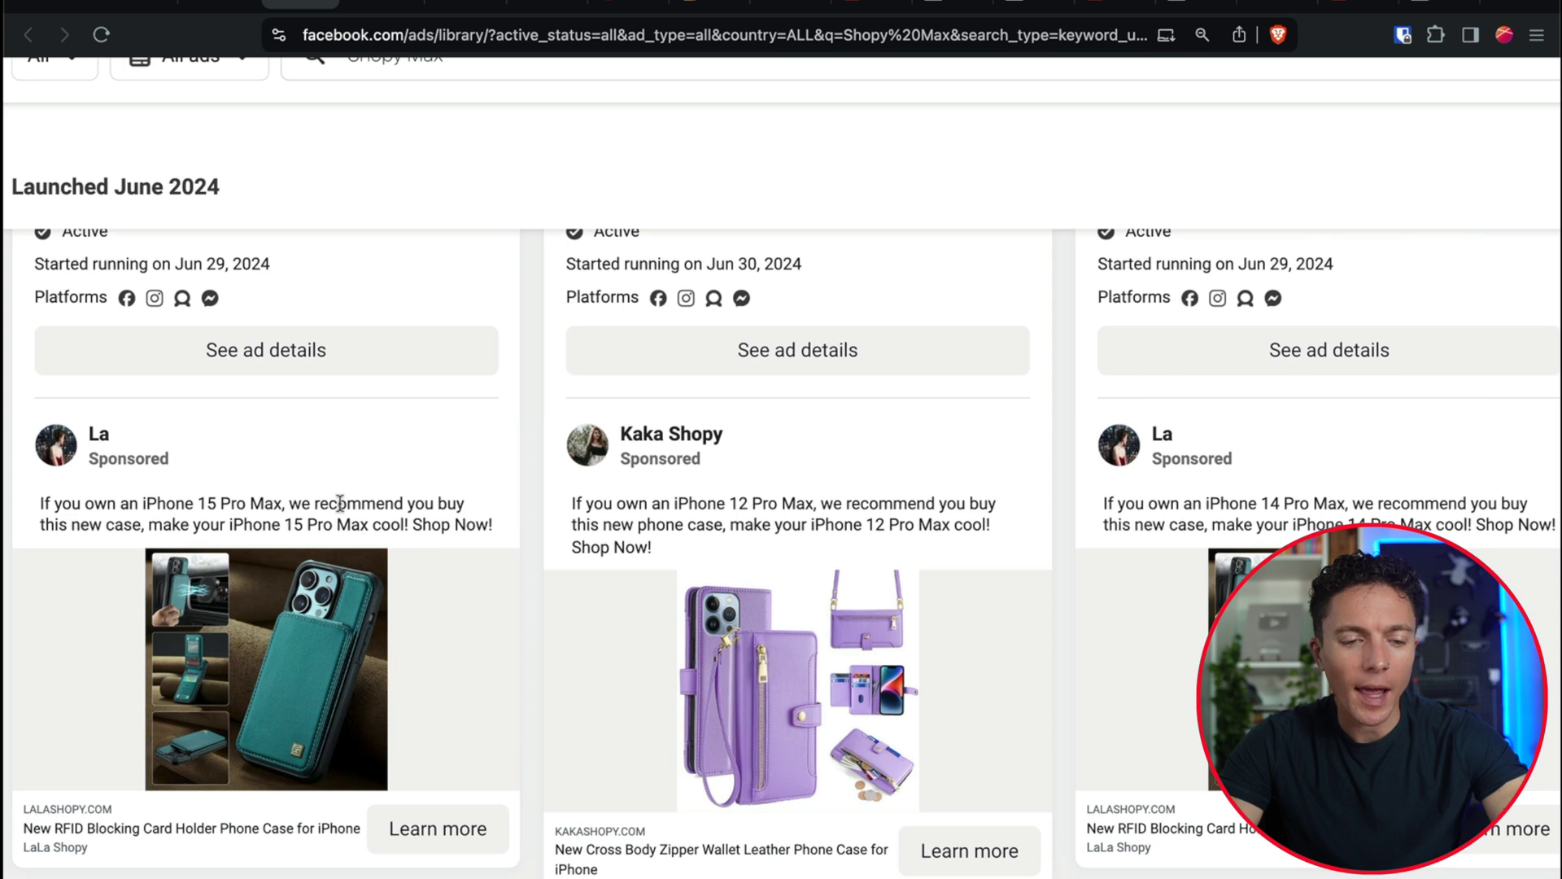
{"action": "scroll", "coordinate": [344, 504], "scroll_direction": "up", "scroll_amount": 1}
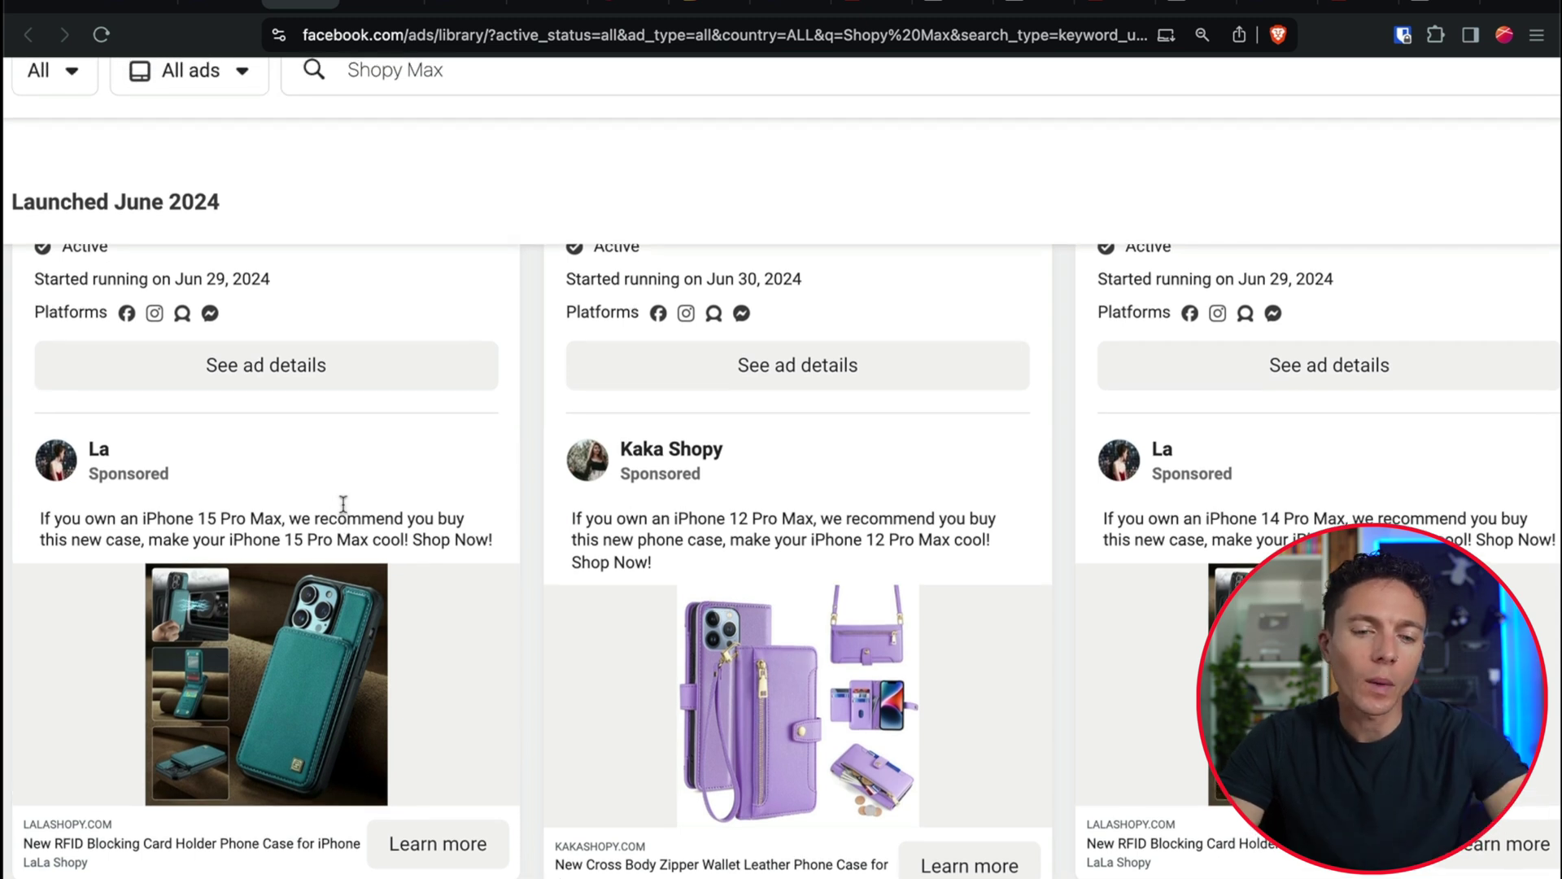
{"action": "scroll", "coordinate": [343, 504], "scroll_direction": "up", "scroll_amount": 2}
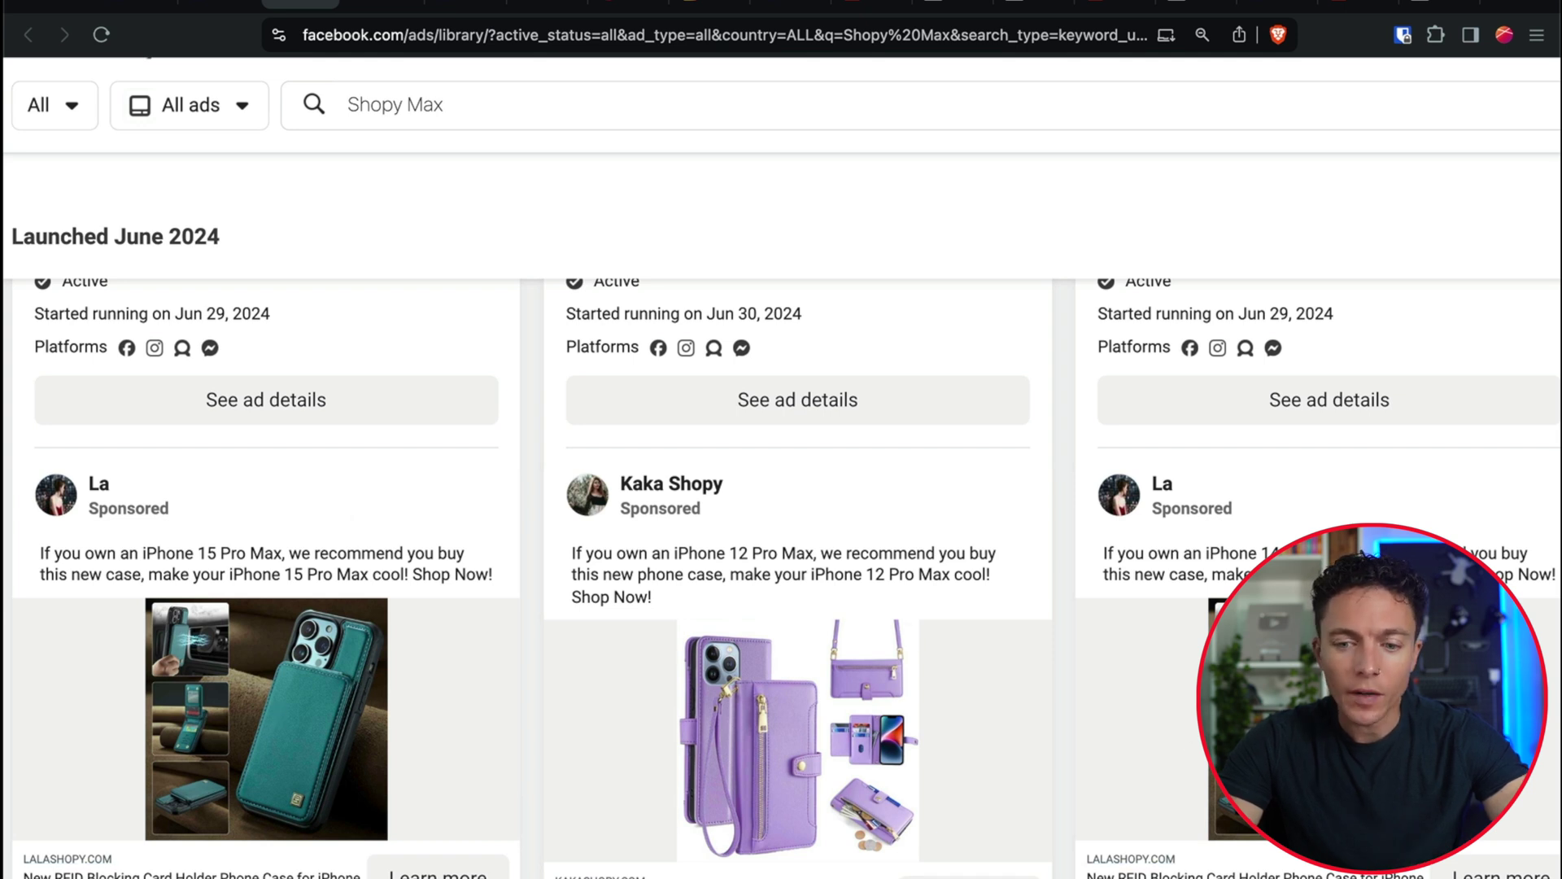
Step: Compare the ad copy of the iPhone 14 Pro Max and iPhone 15 Pro Max case ads launched in June 2024
{"action": "left_click_drag", "start_coordinate": [1141, 546], "coordinate": [1256, 548]}
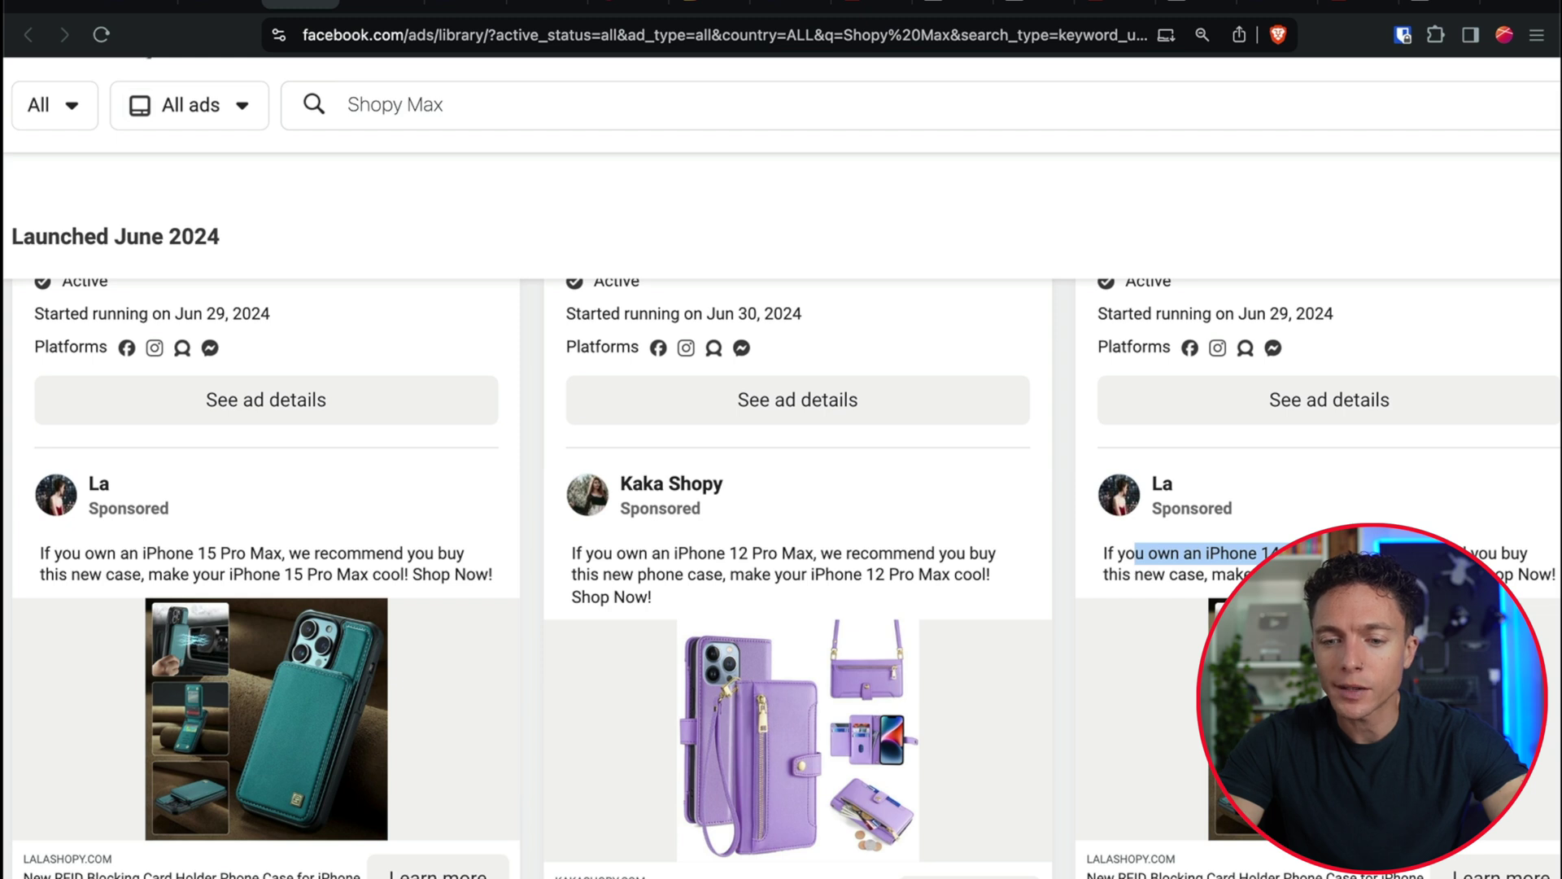
{"action": "left_click_drag", "start_coordinate": [1256, 547], "coordinate": [1302, 574]}
{"action": "left_click", "coordinate": [1302, 575]}
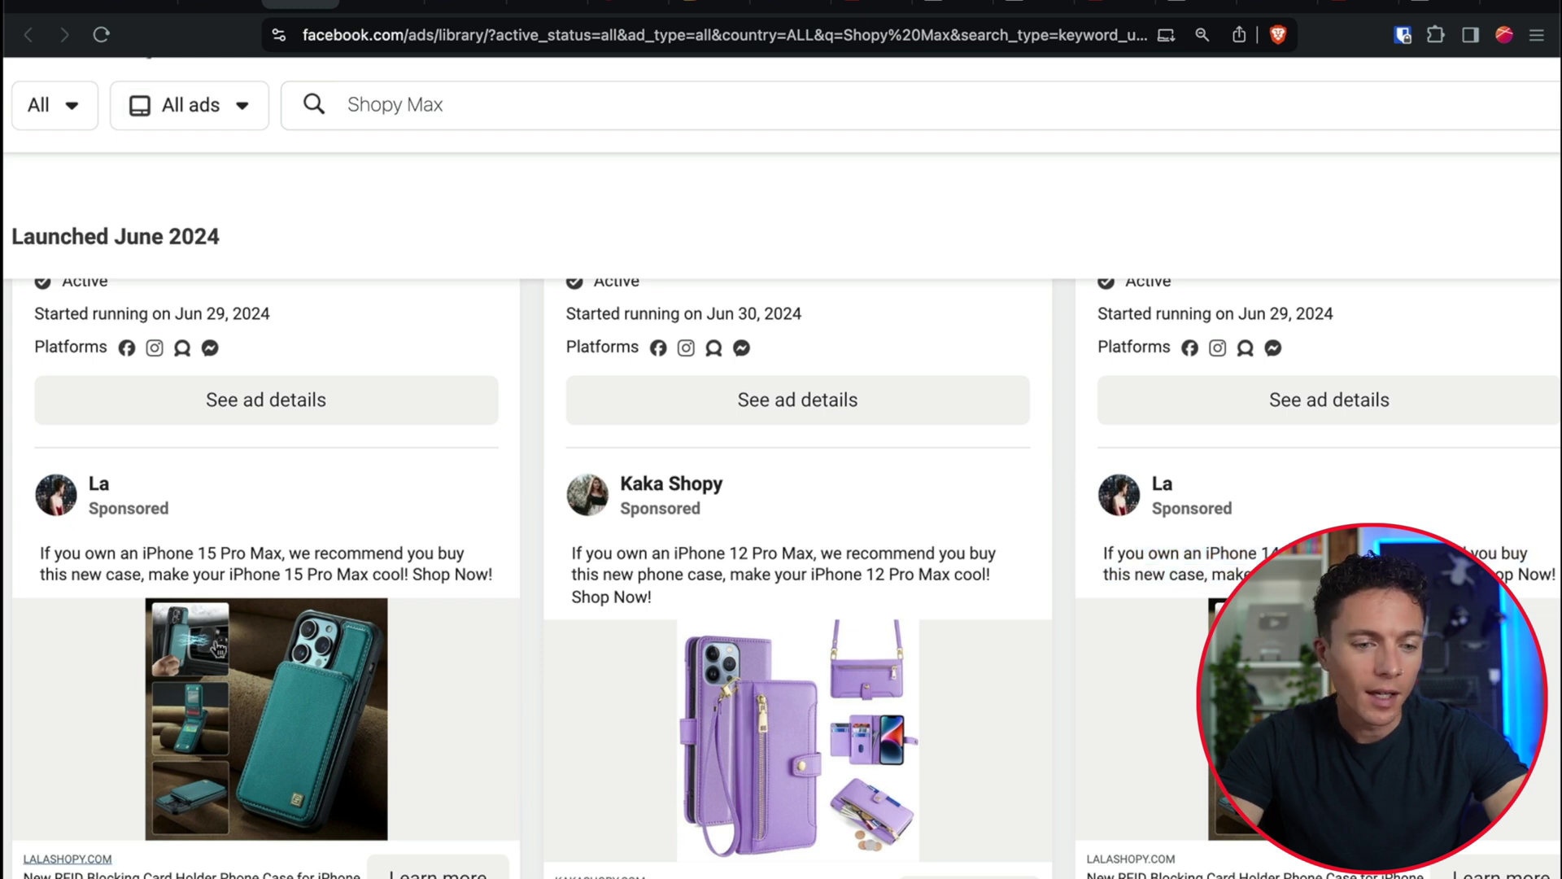
{"action": "left_click_drag", "start_coordinate": [165, 553], "coordinate": [217, 550]}
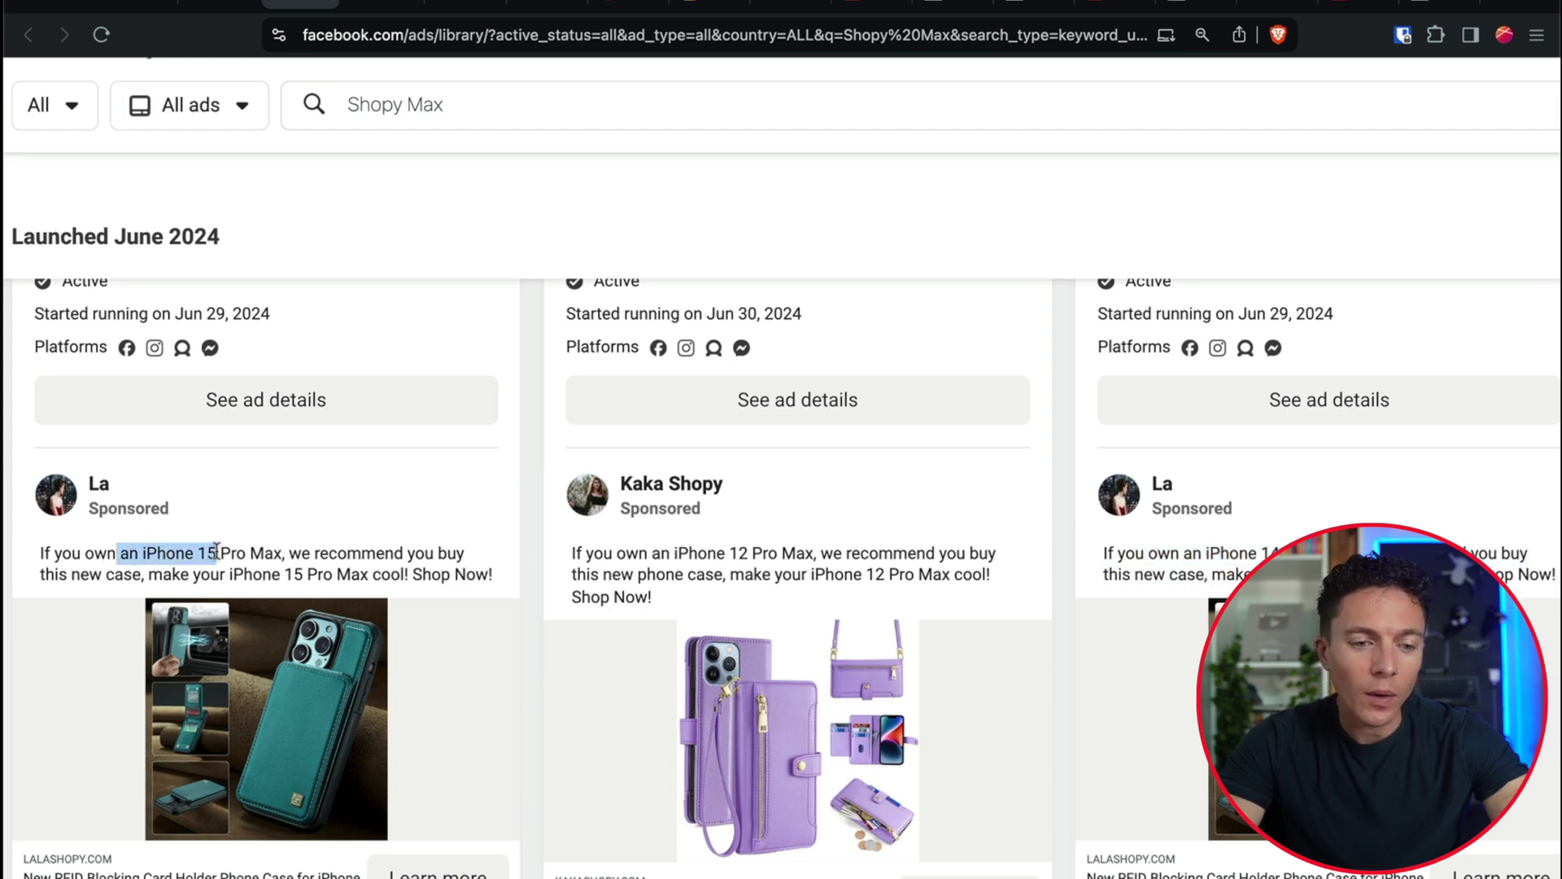
{"action": "left_click", "coordinate": [287, 555]}
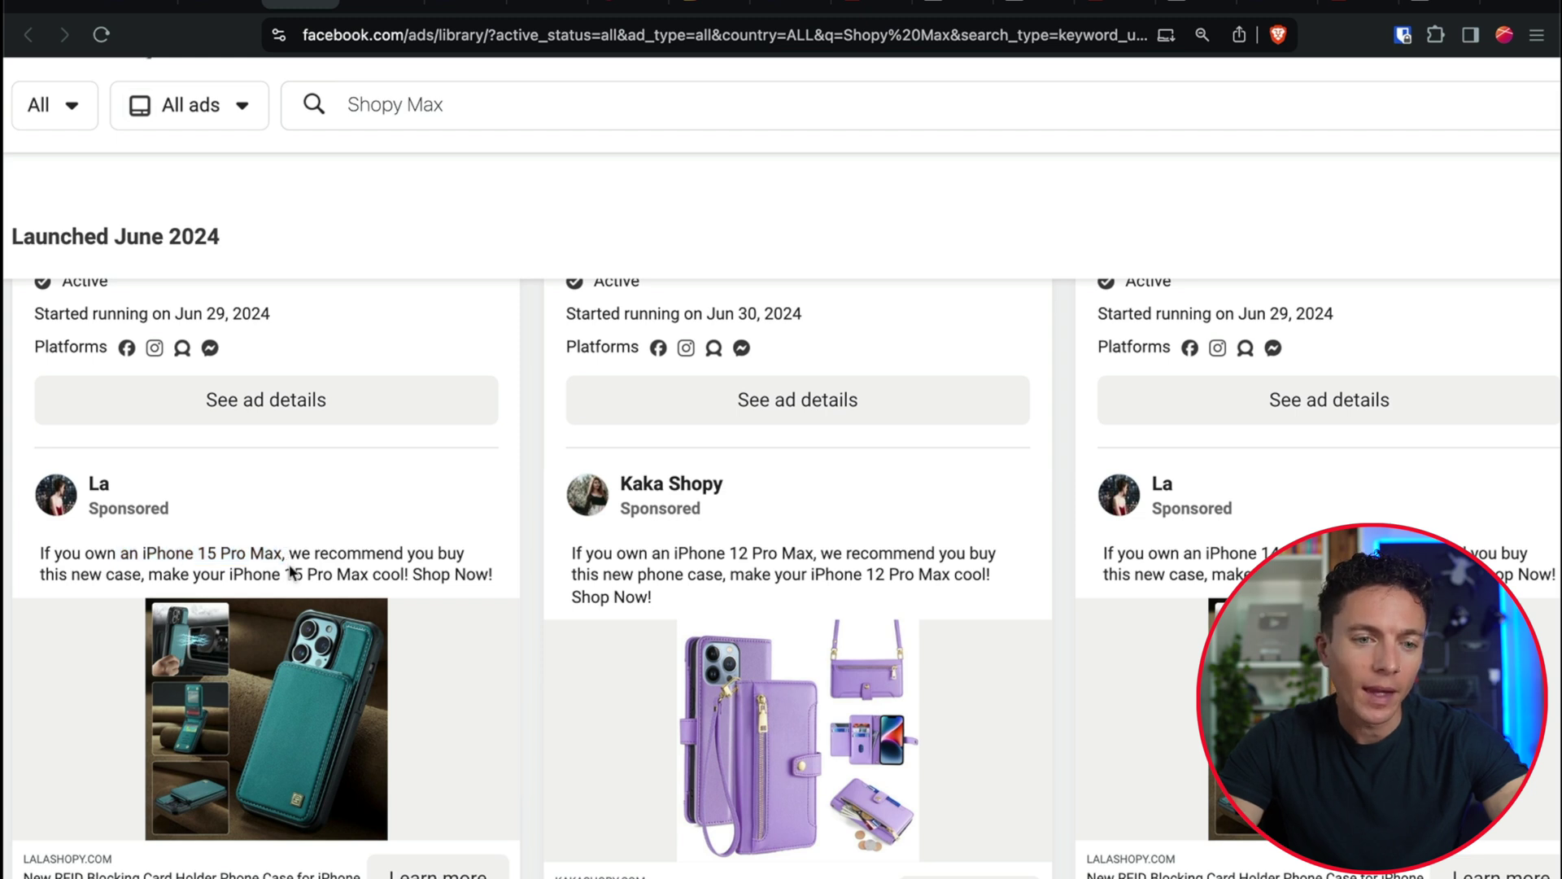
Step: Inspect the July 2024 ad for the iPhone 13 Pro Max case, including its copy, start date and platforms
{"action": "scroll", "coordinate": [289, 563], "scroll_direction": "up", "scroll_amount": 6}
{"action": "scroll", "coordinate": [289, 564], "scroll_direction": "down", "scroll_amount": 1}
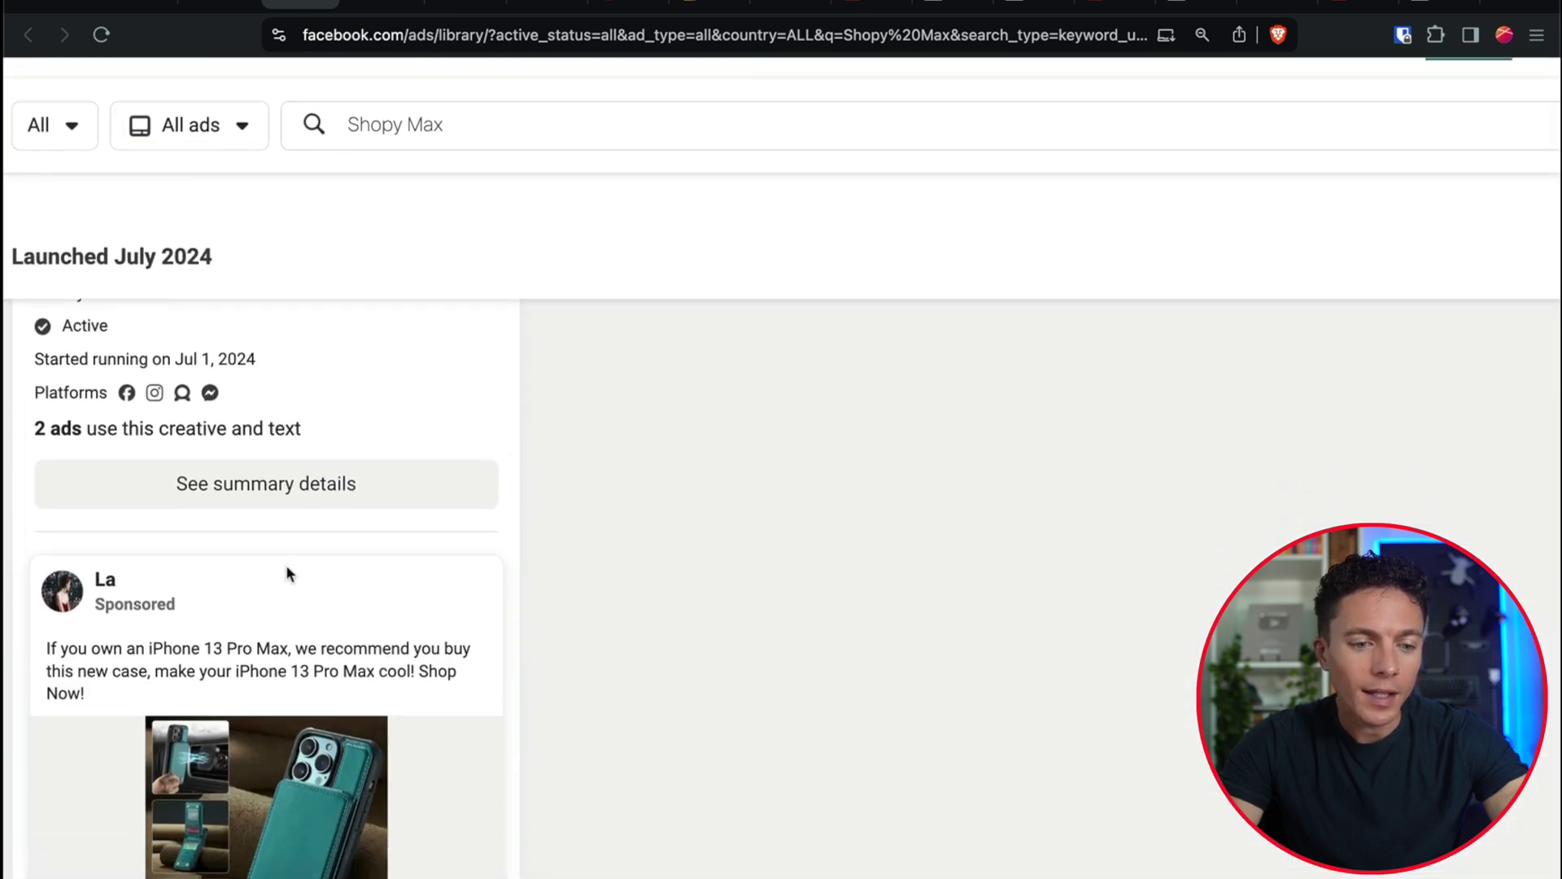
{"action": "left_click_drag", "start_coordinate": [163, 648], "coordinate": [293, 647]}
{"action": "left_click", "coordinate": [294, 641]}
{"action": "scroll", "coordinate": [295, 642], "scroll_direction": "up", "scroll_amount": 3}
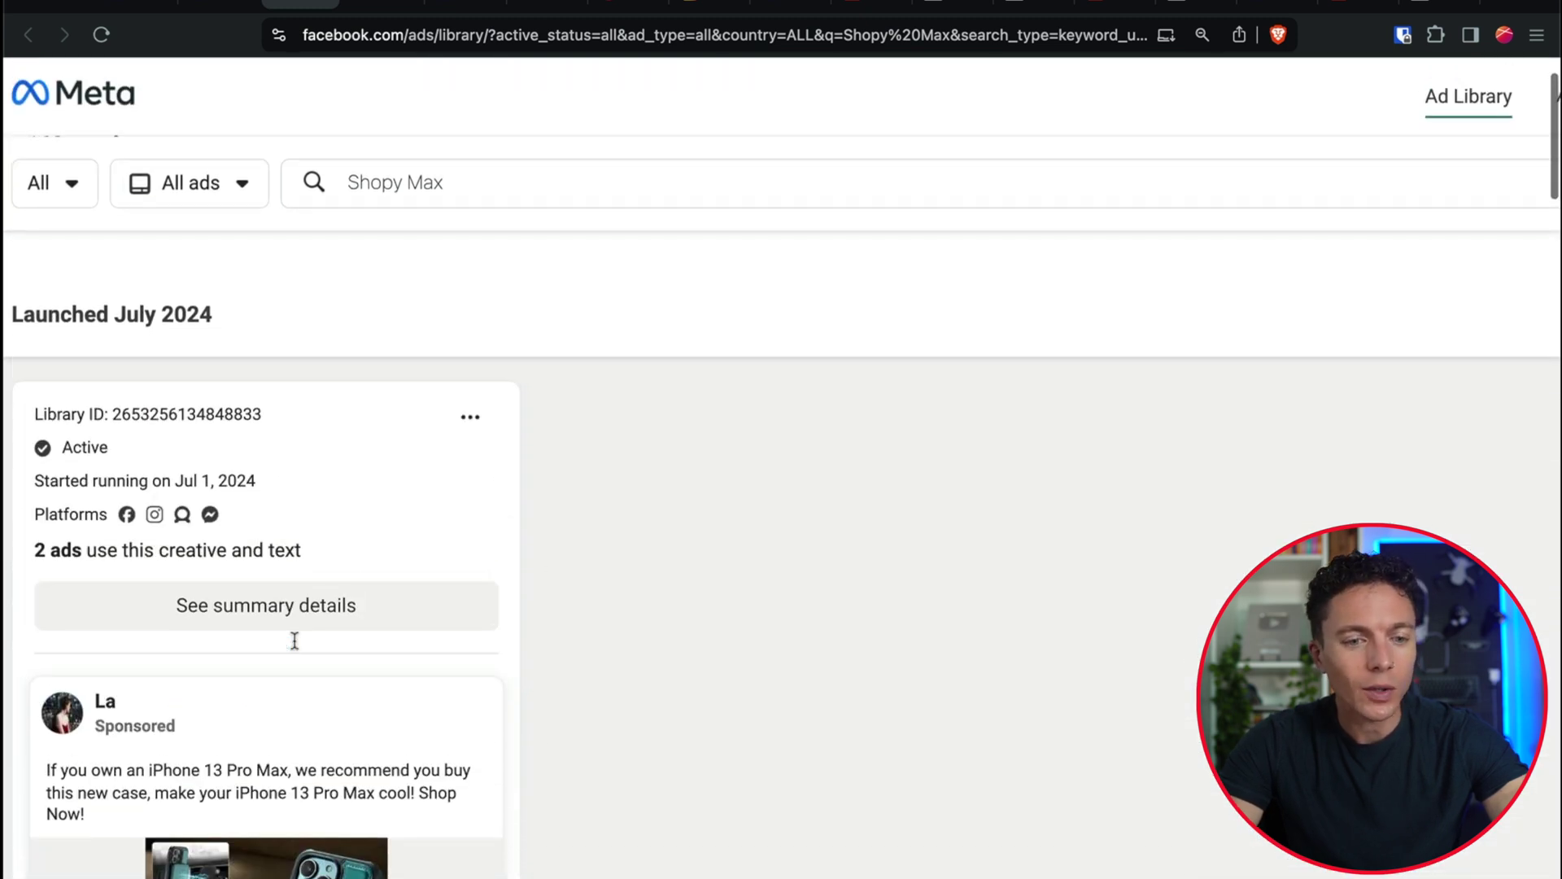
Step: Compare the July 2024 phone case ad with the June 2024 ads in the Shopy Max results
{"action": "scroll", "coordinate": [297, 648], "scroll_direction": "down", "scroll_amount": 4}
{"action": "scroll", "coordinate": [297, 645], "scroll_direction": "down", "scroll_amount": 6}
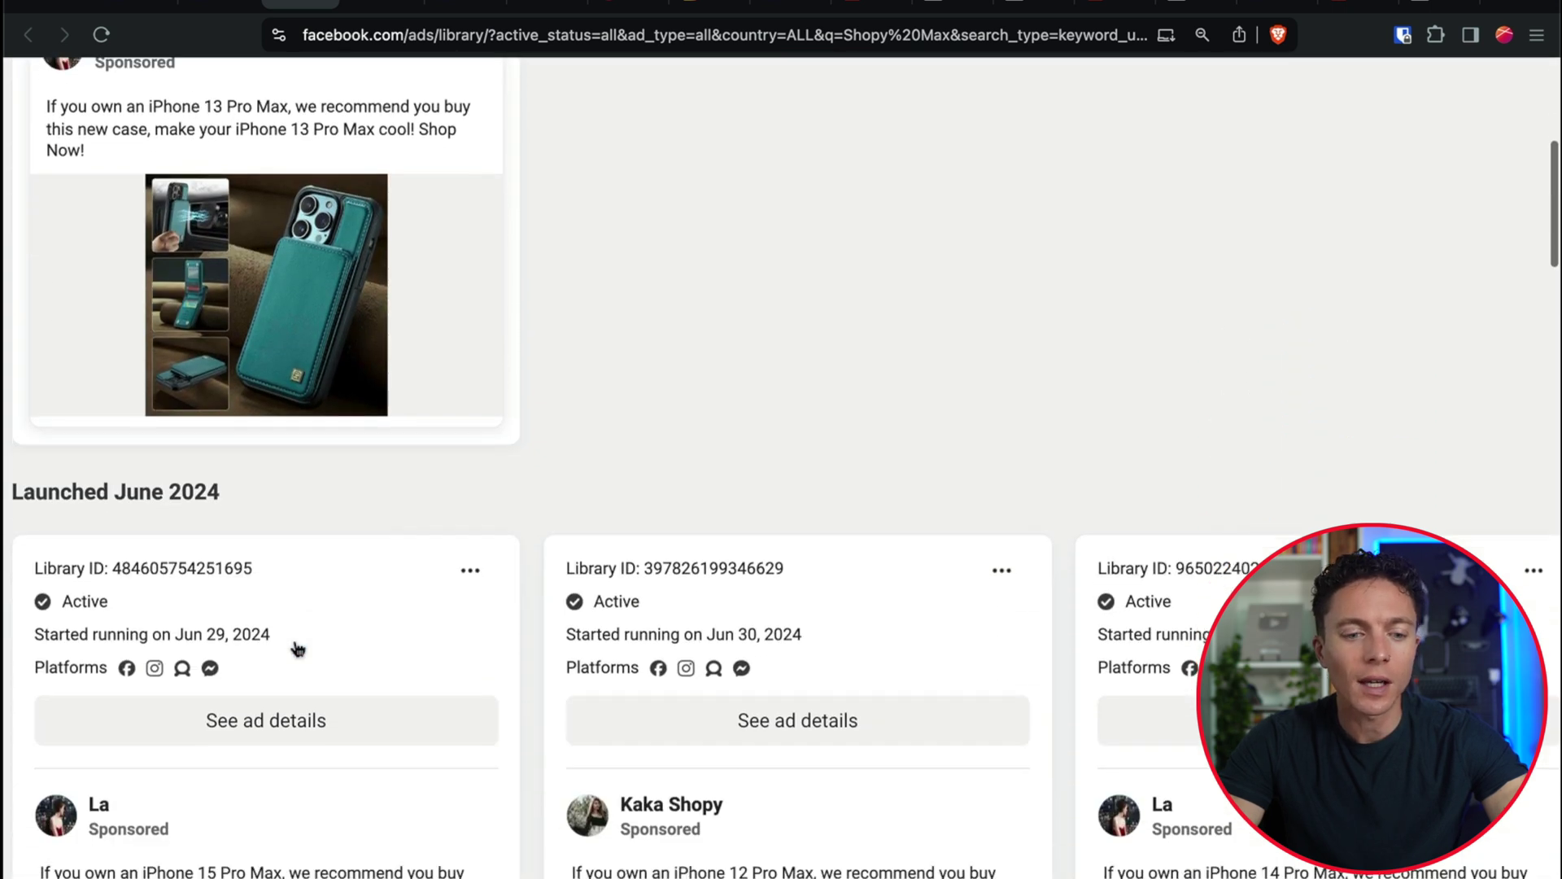
{"action": "scroll", "coordinate": [295, 643], "scroll_direction": "down", "scroll_amount": 1}
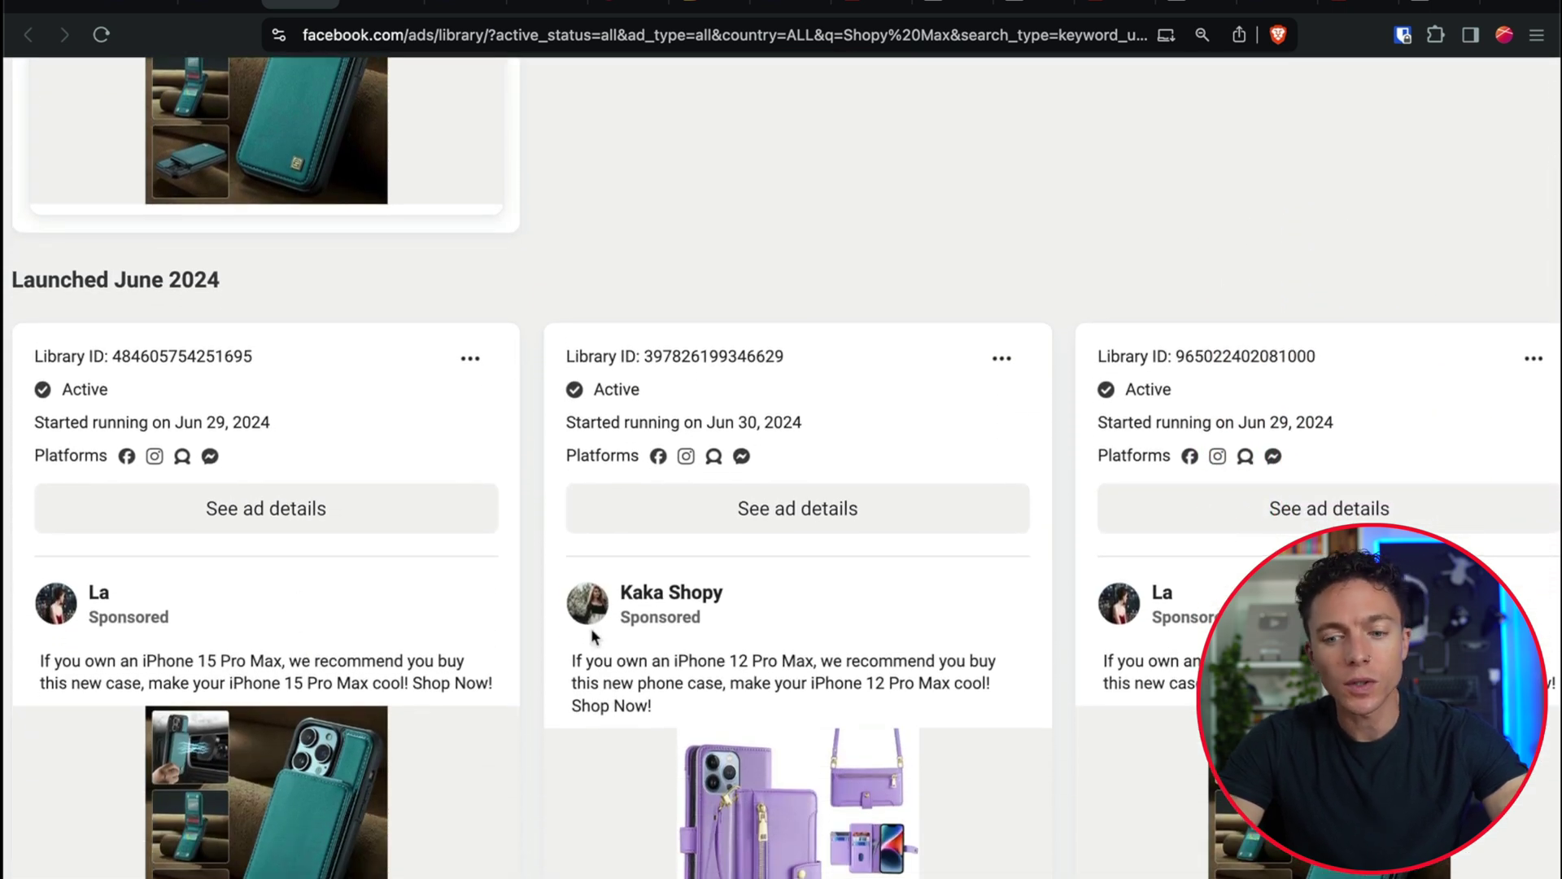
{"action": "scroll", "coordinate": [532, 638], "scroll_direction": "up", "scroll_amount": 8}
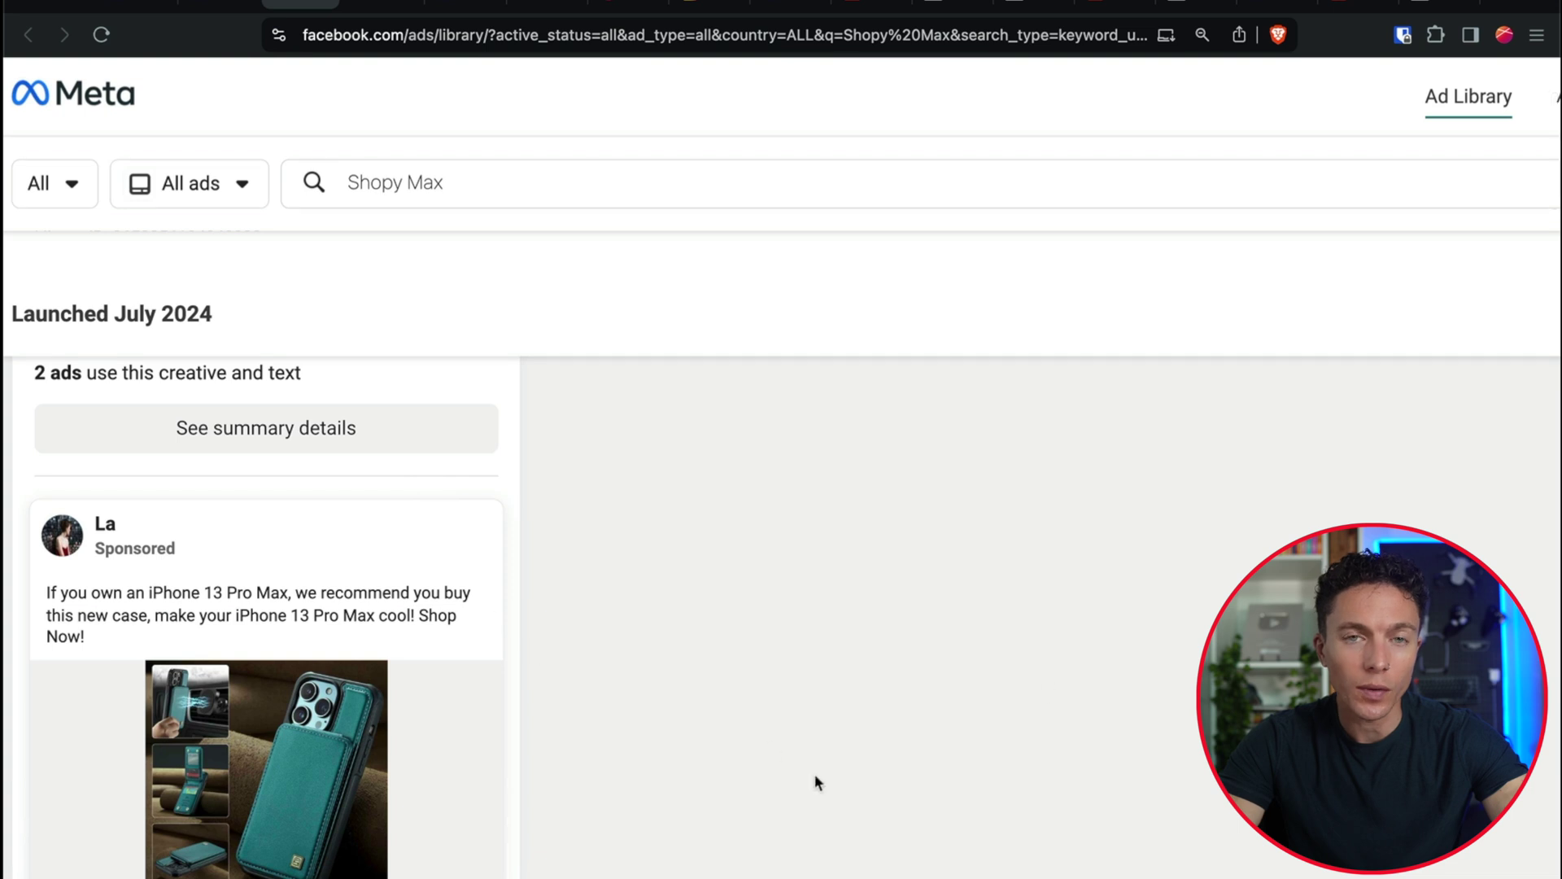
{"action": "scroll", "coordinate": [814, 774], "scroll_direction": "down", "scroll_amount": 2}
{"action": "scroll", "coordinate": [813, 774], "scroll_direction": "down", "scroll_amount": 9}
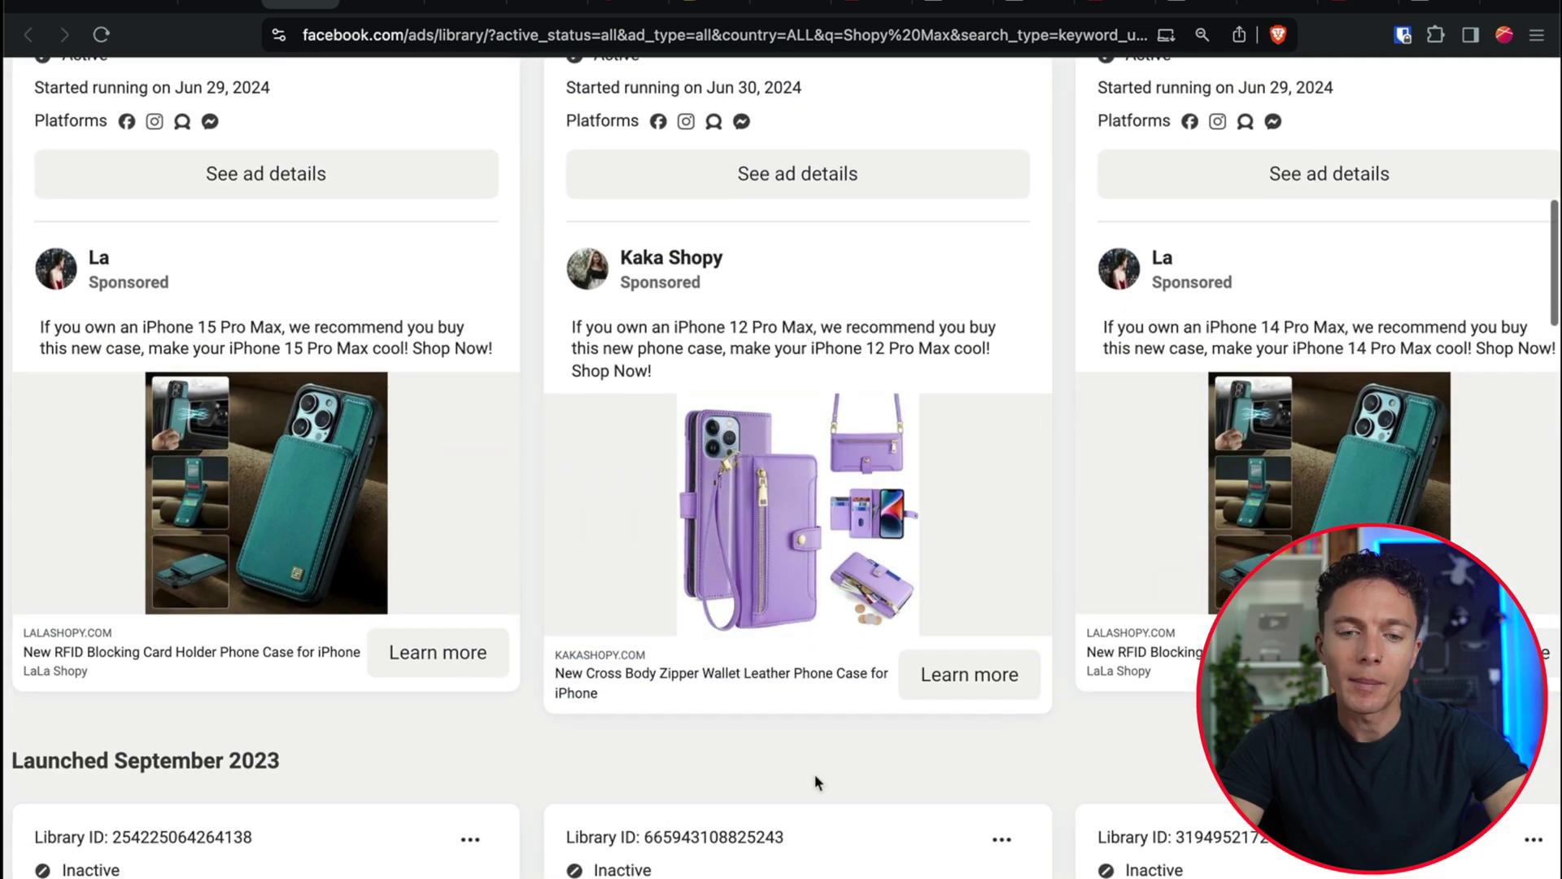